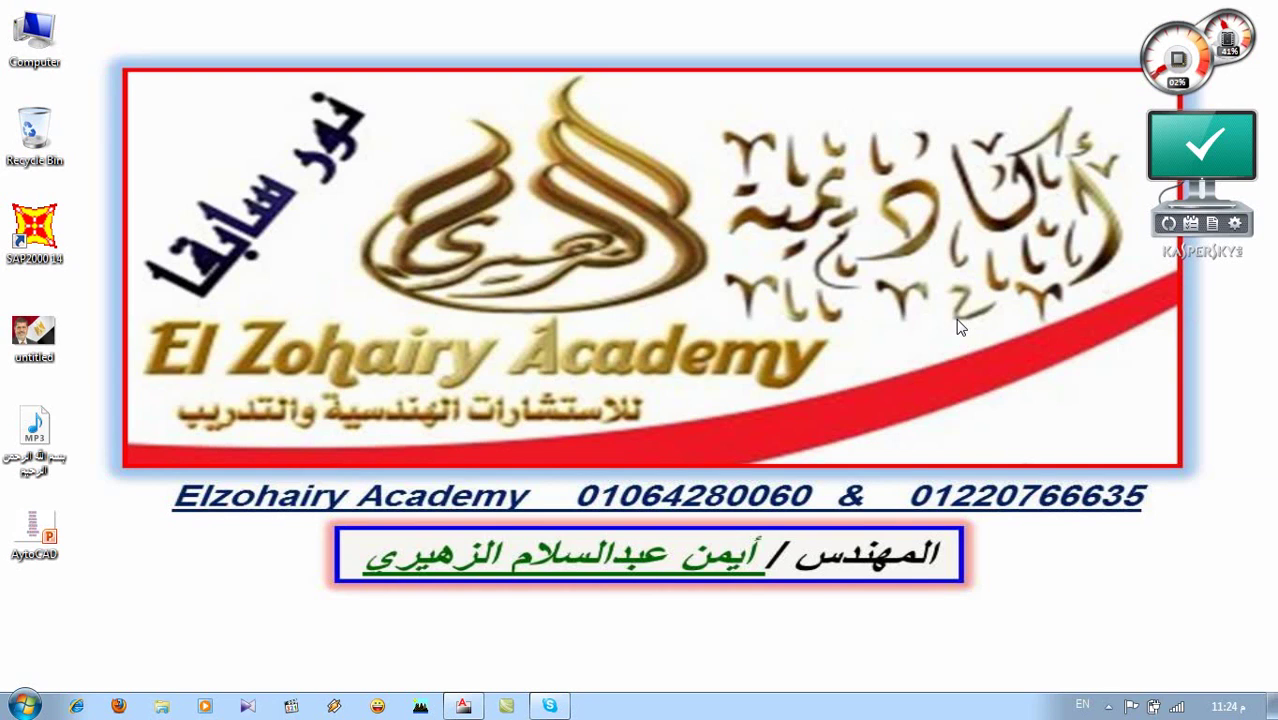
Open the AutoCAD lesson slideshow in PowerPoint, dismiss the activation notice, and switch to AutoCAD.
right_click(548, 285)
left_click(585, 371)
double_click(36, 530)
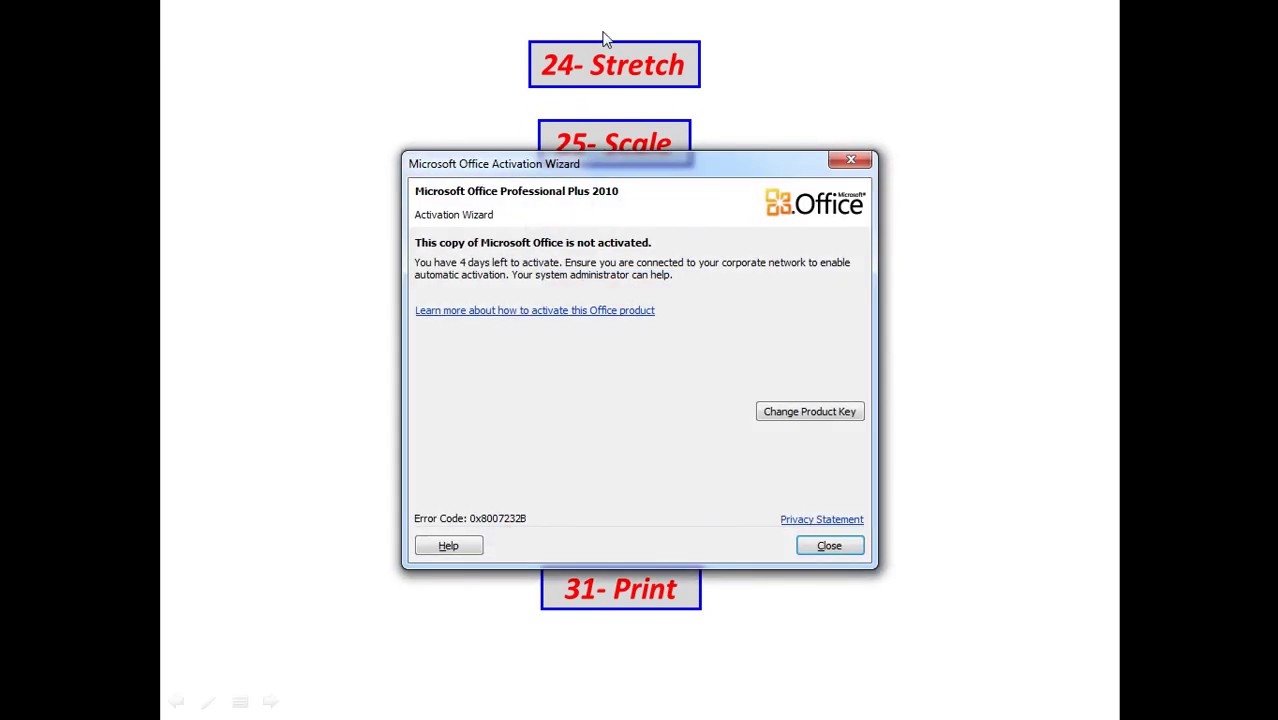
left_click(822, 547)
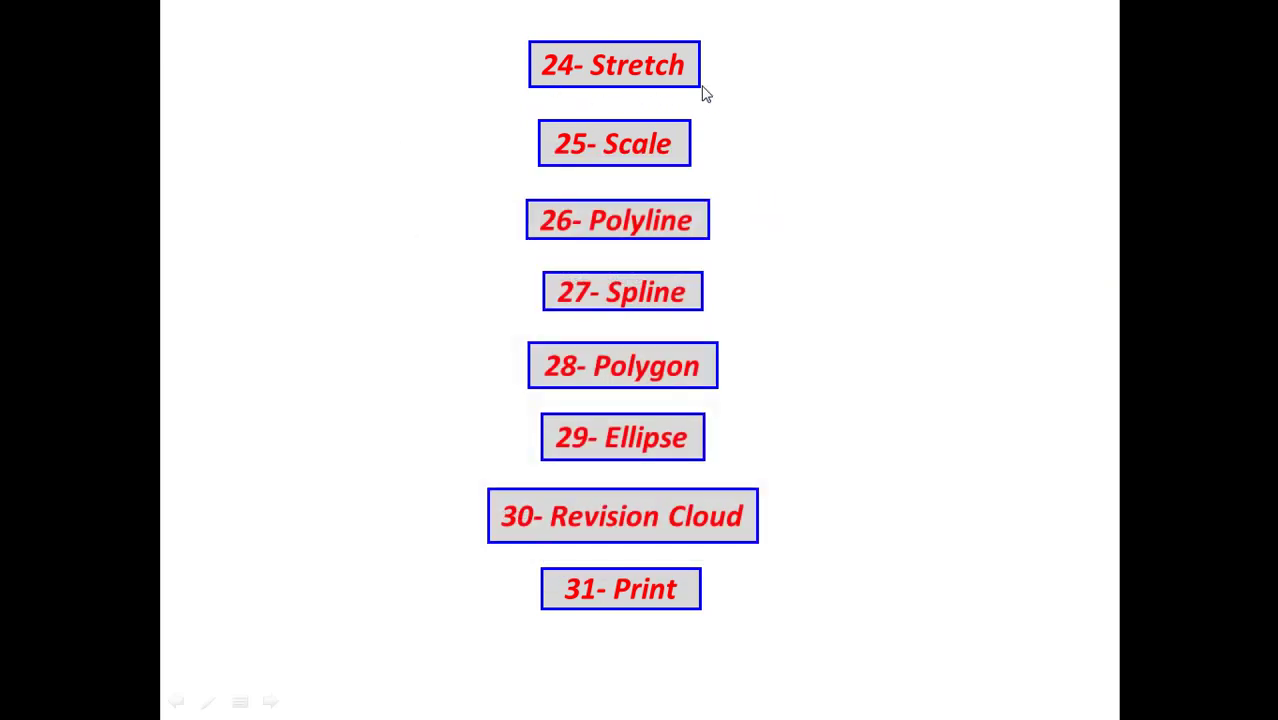
key("alt+Tab")
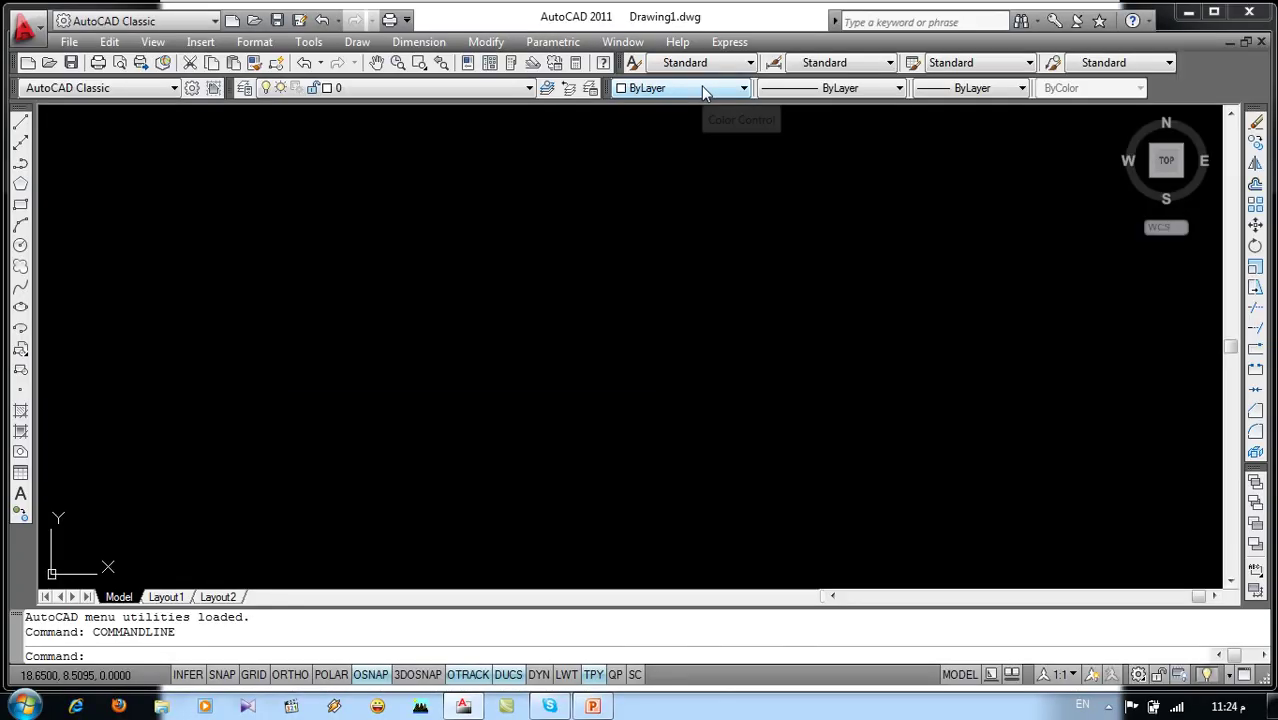
Draw a 4 by 3 rectangle with the REC command.
type("r")
key("Return")
left_click(424, 406)
type("@4,3")
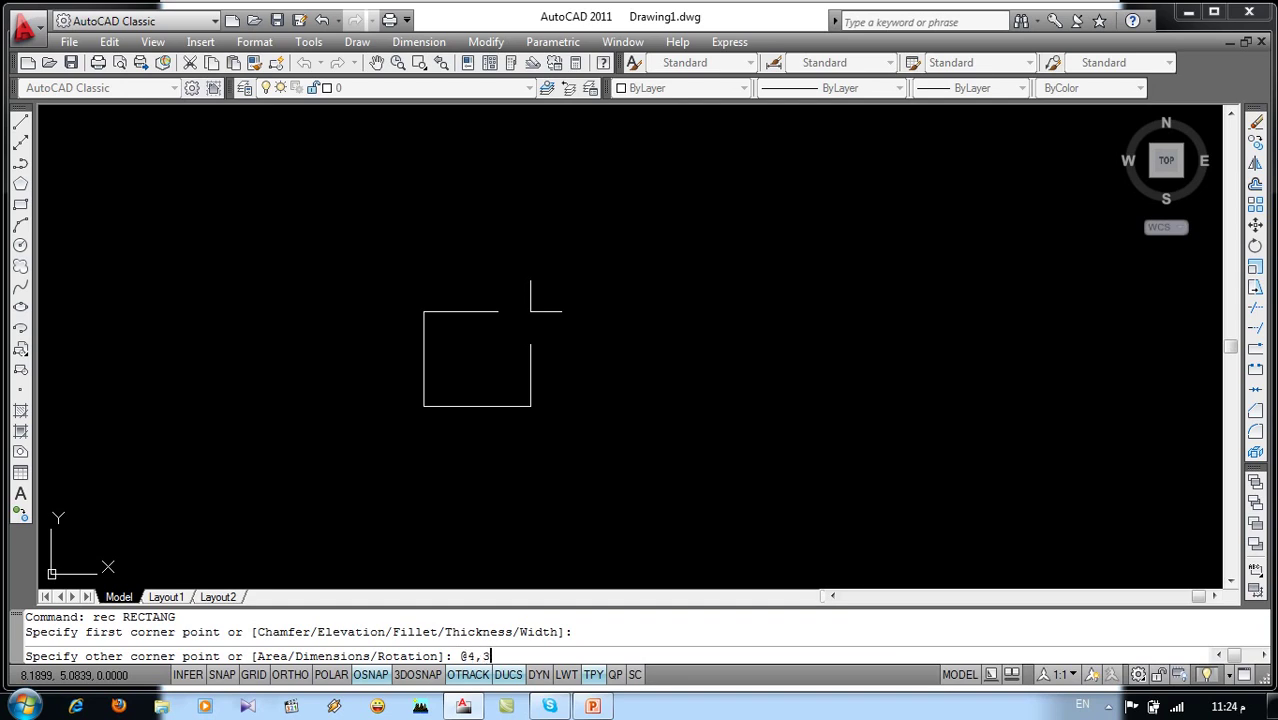
key("Return")
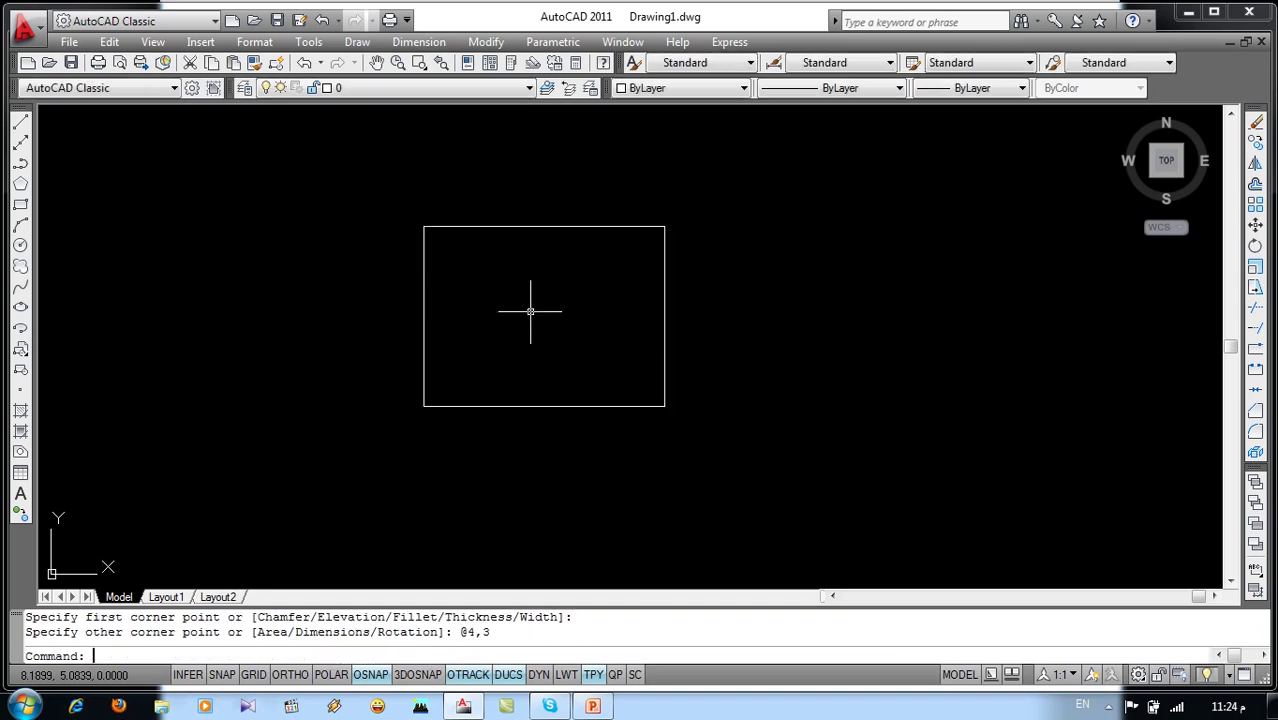
Add linear dimensions: 4.0000 width above the rectangle and 3.0000 height on its left.
left_click(418, 41)
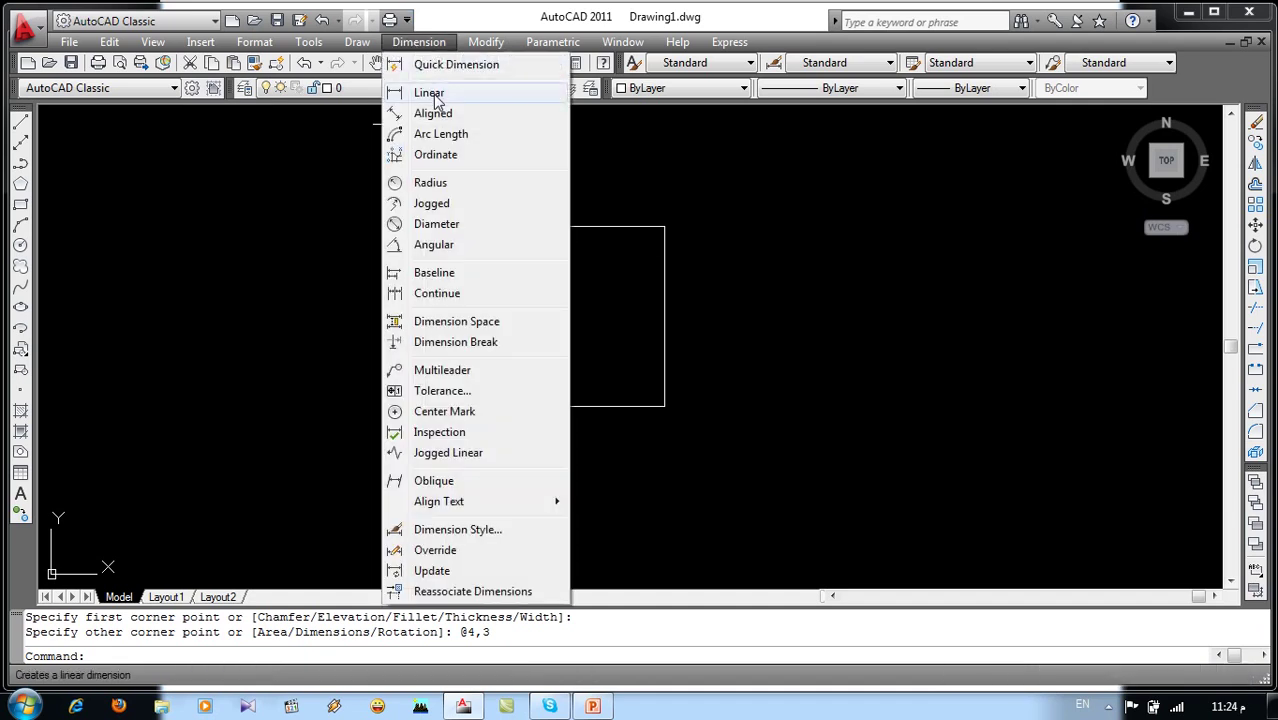
left_click(435, 93)
left_click(424, 226)
left_click(668, 228)
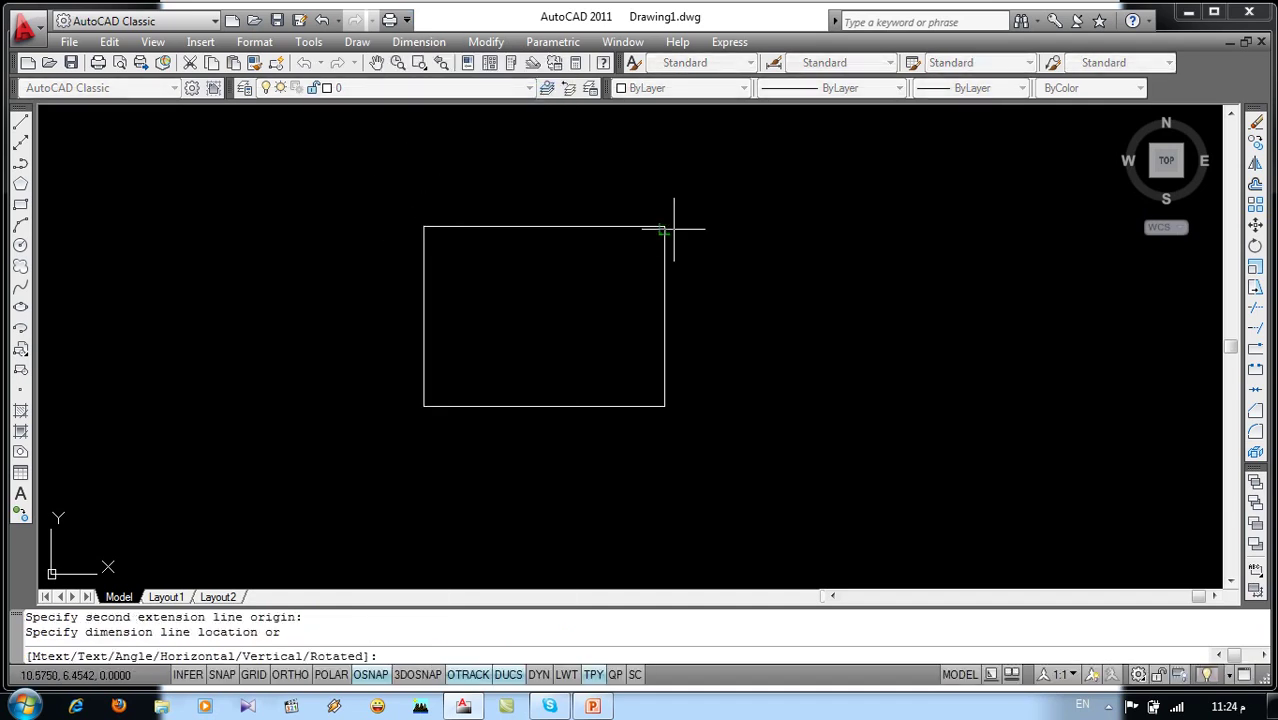
left_click(585, 208)
key("Return")
left_click(424, 226)
left_click(424, 406)
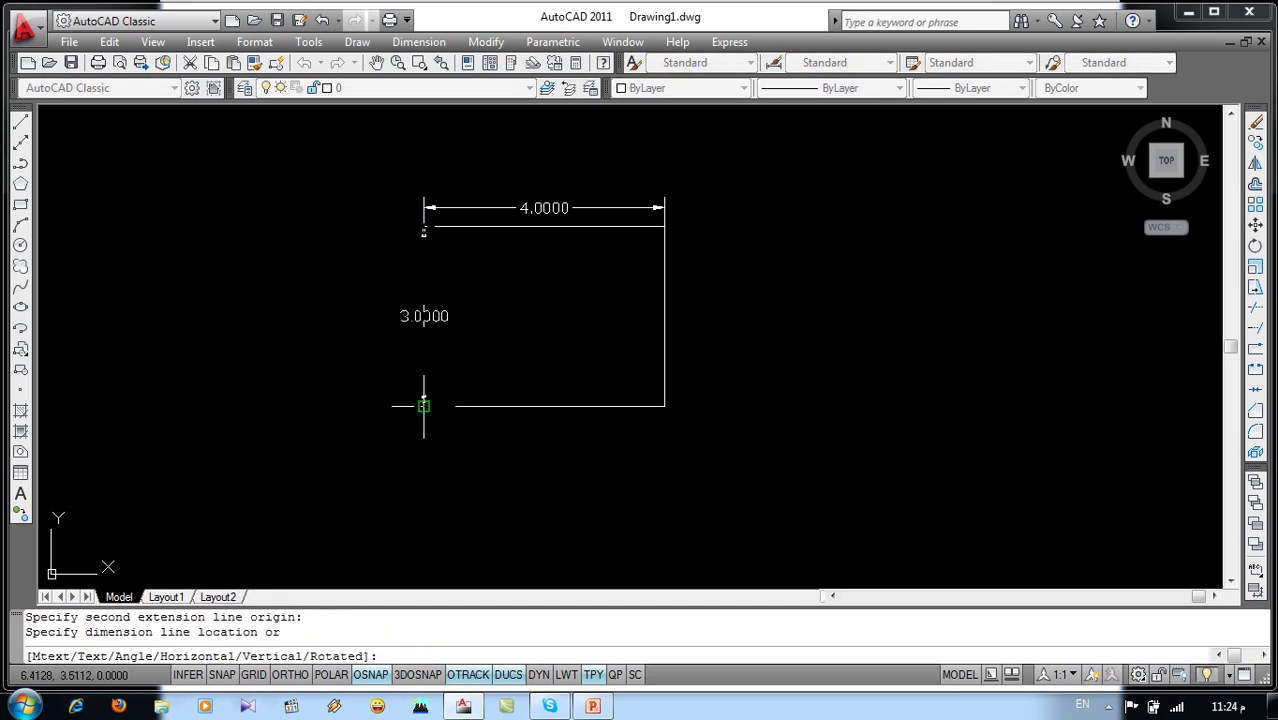
left_click(378, 330)
middle_click_drag(513, 414, 437, 428)
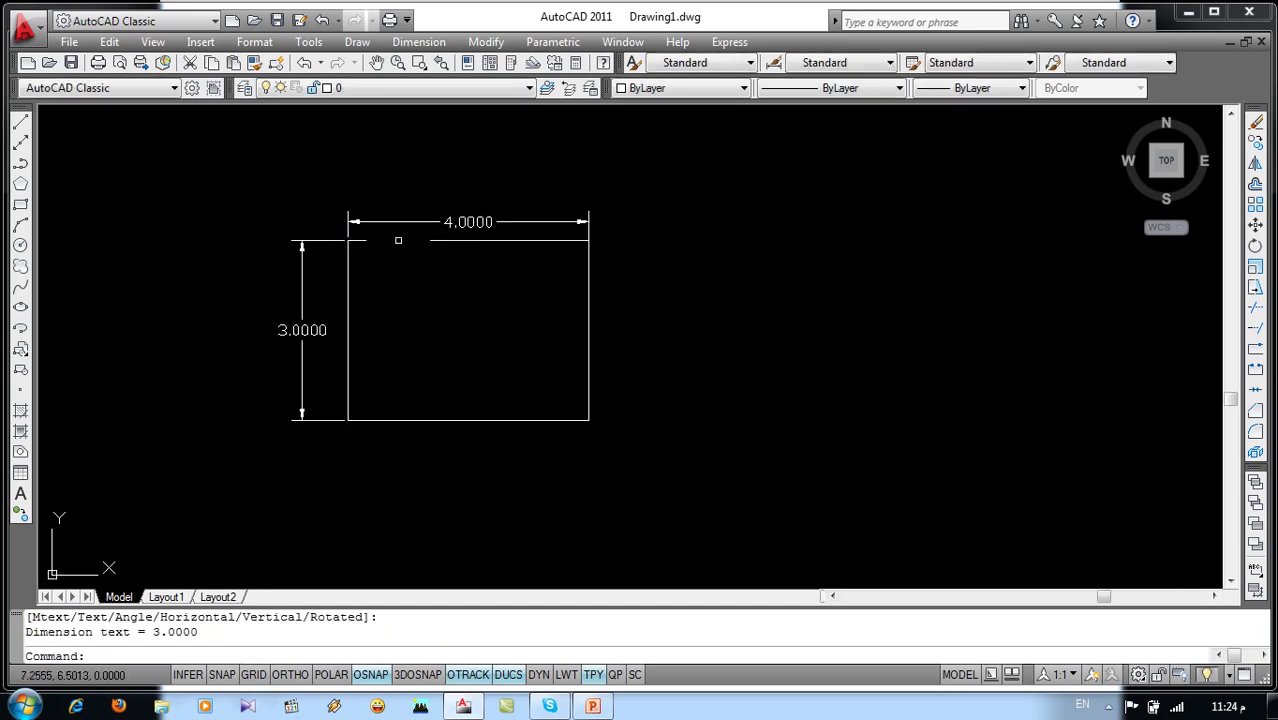
left_click(486, 42)
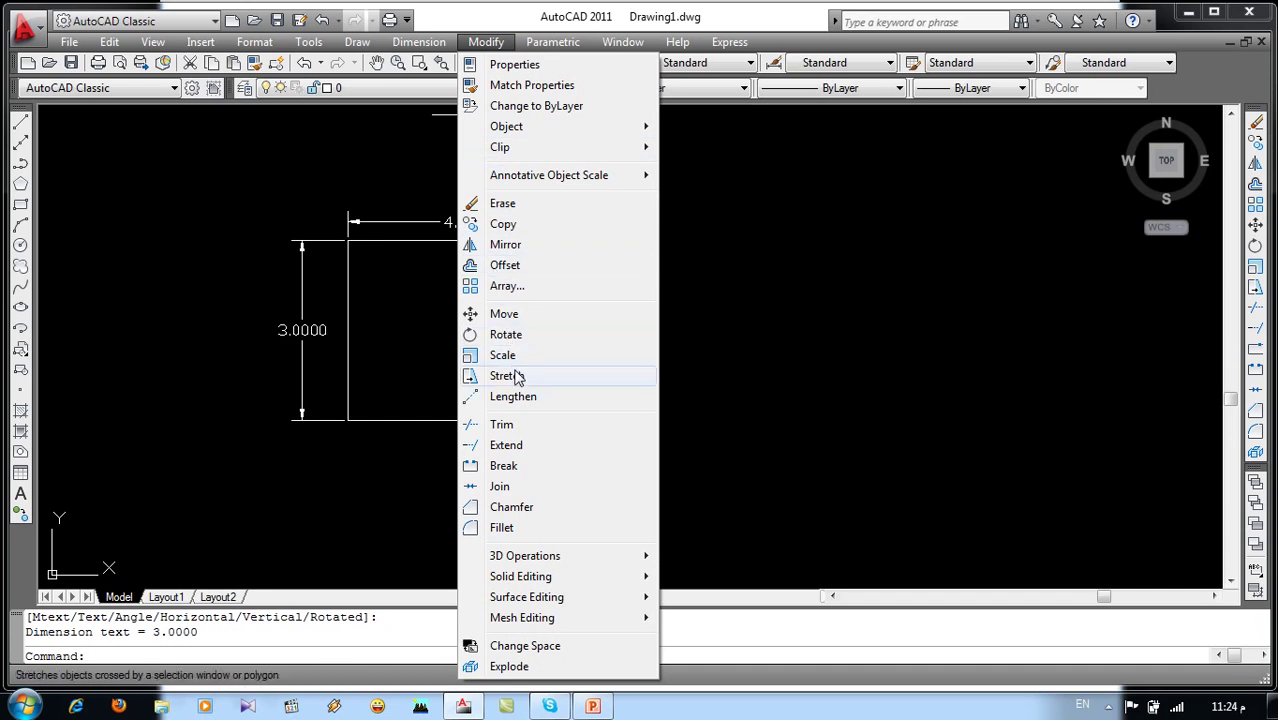
Stretch the rectangle's right edge horizontally by 1 so it becomes 5.0000 wide.
key("Escape")
left_click_drag(548, 348, 673, 374)
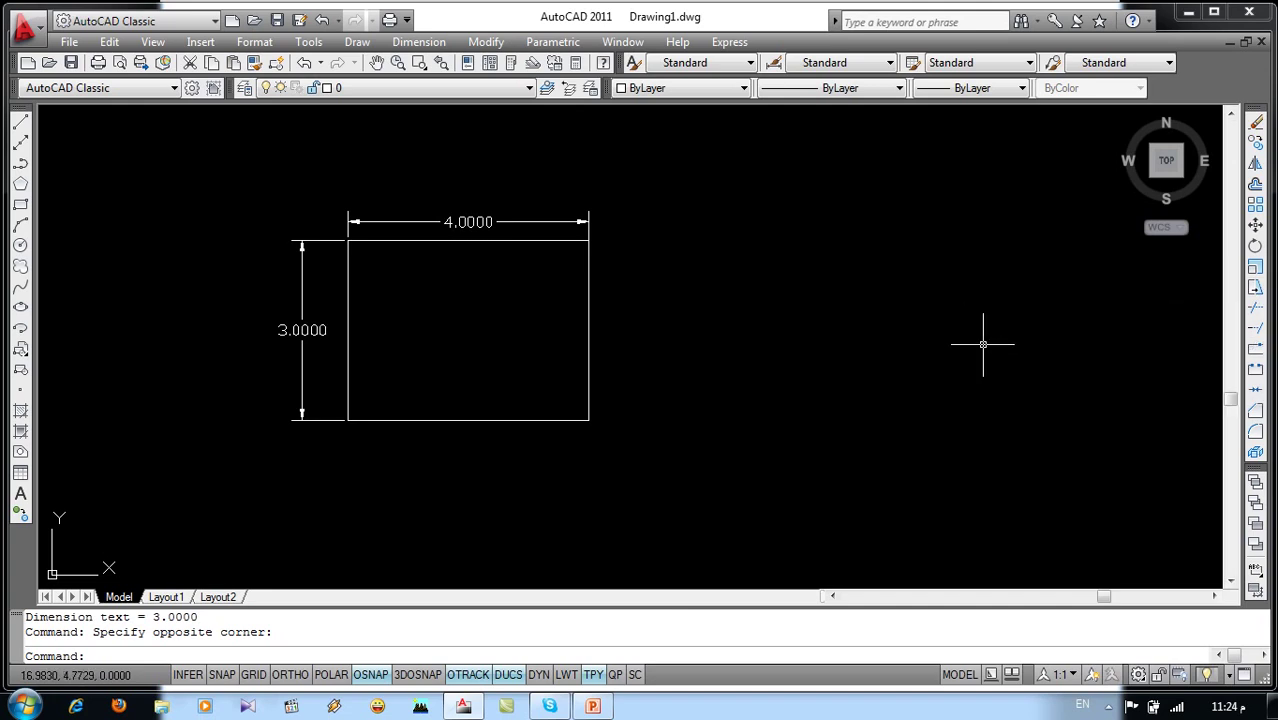
type("s")
key("Return")
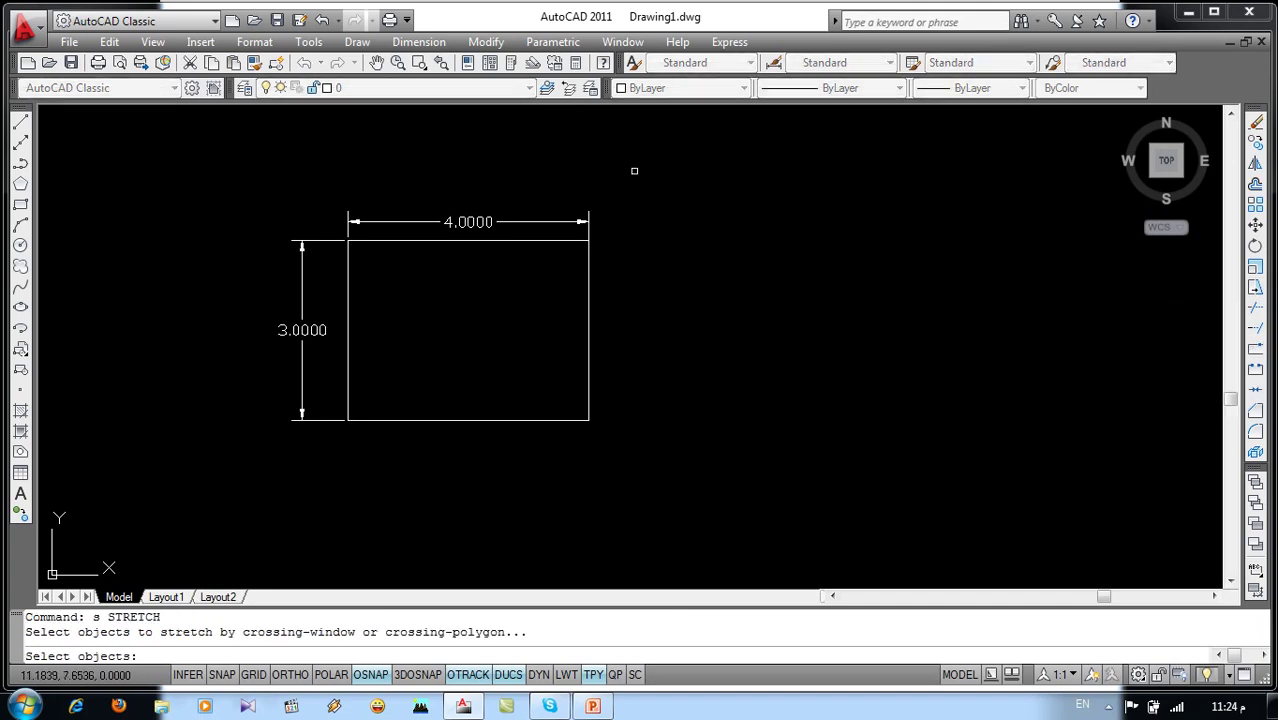
left_click(634, 172)
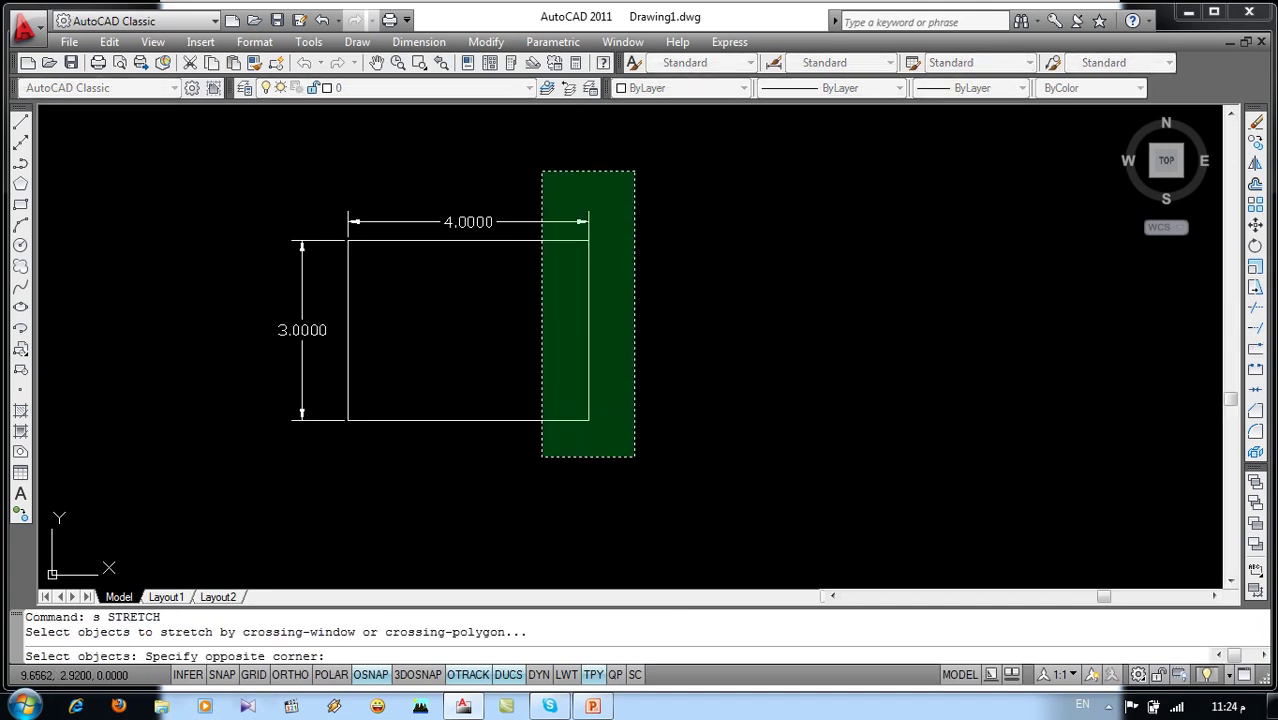
left_click(542, 456)
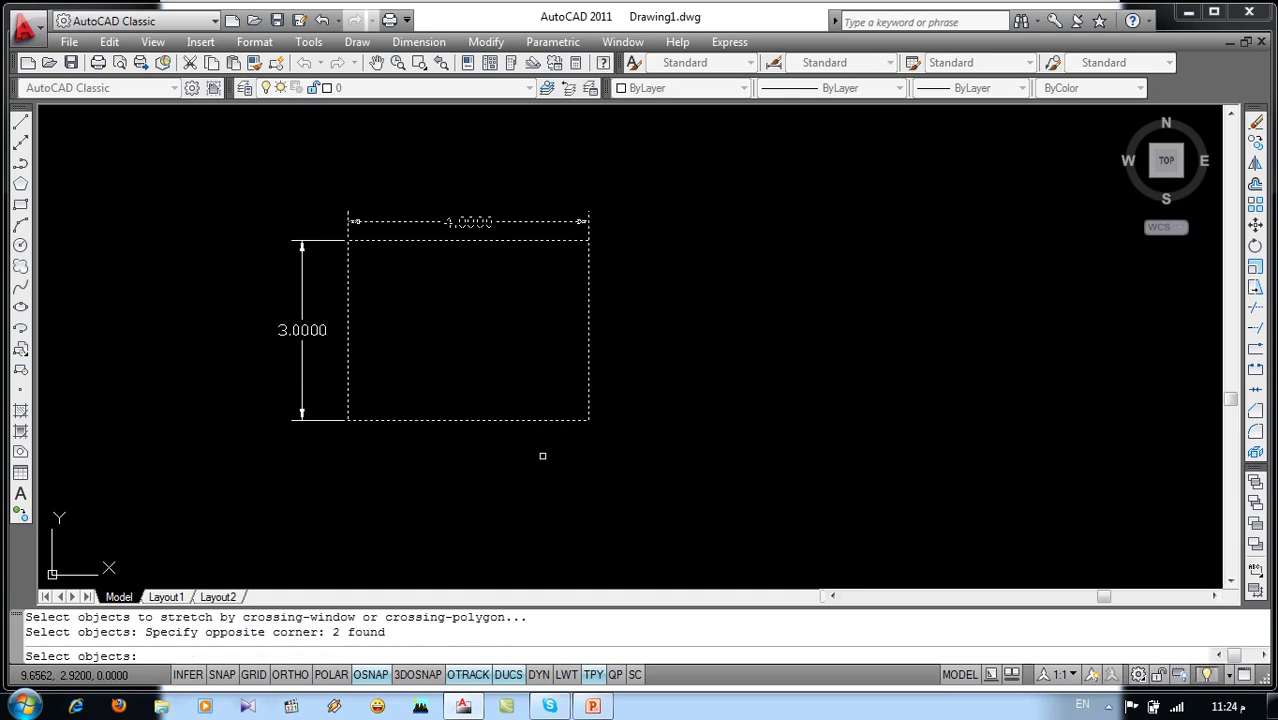
key("Return")
left_click(589, 420)
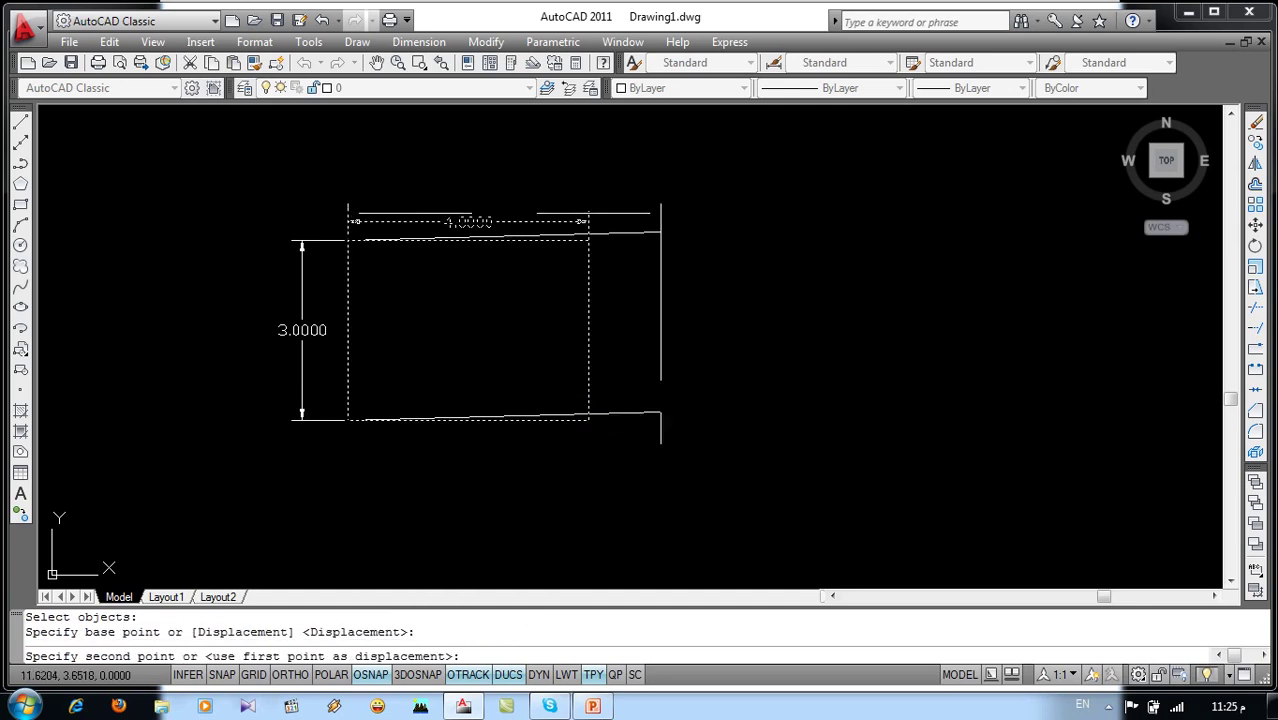
key("F8")
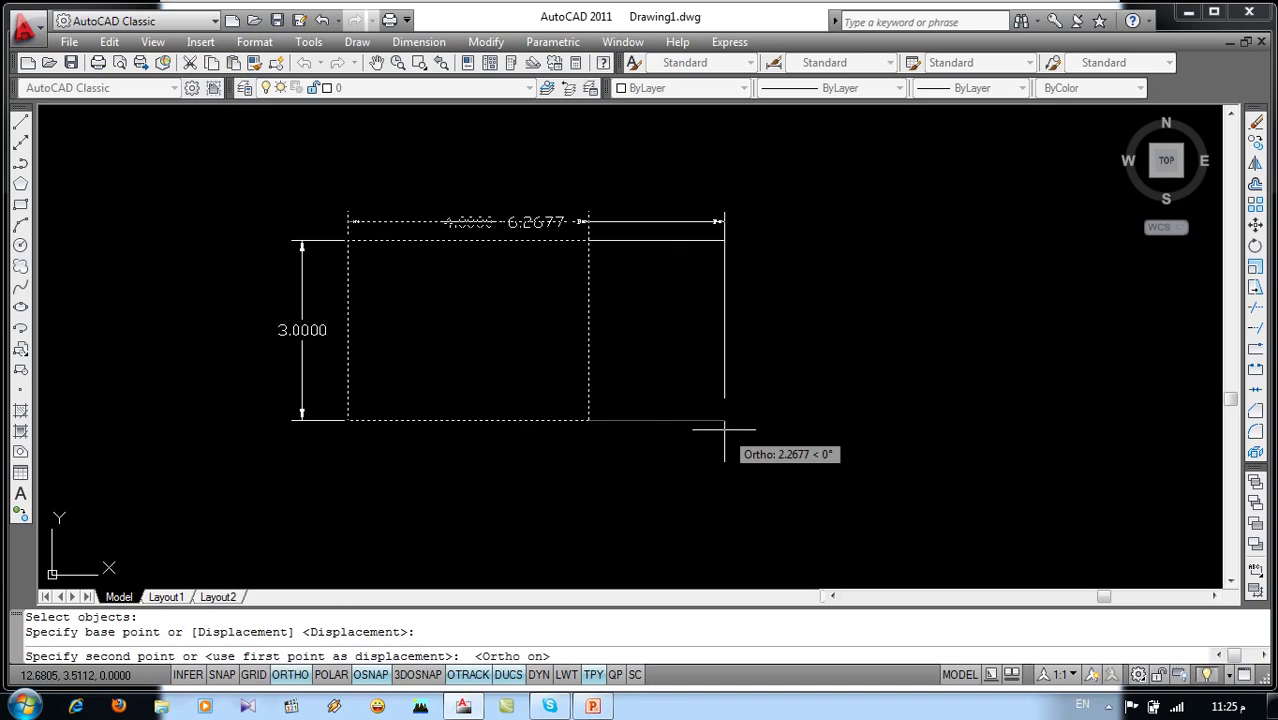
type("1")
key("Return")
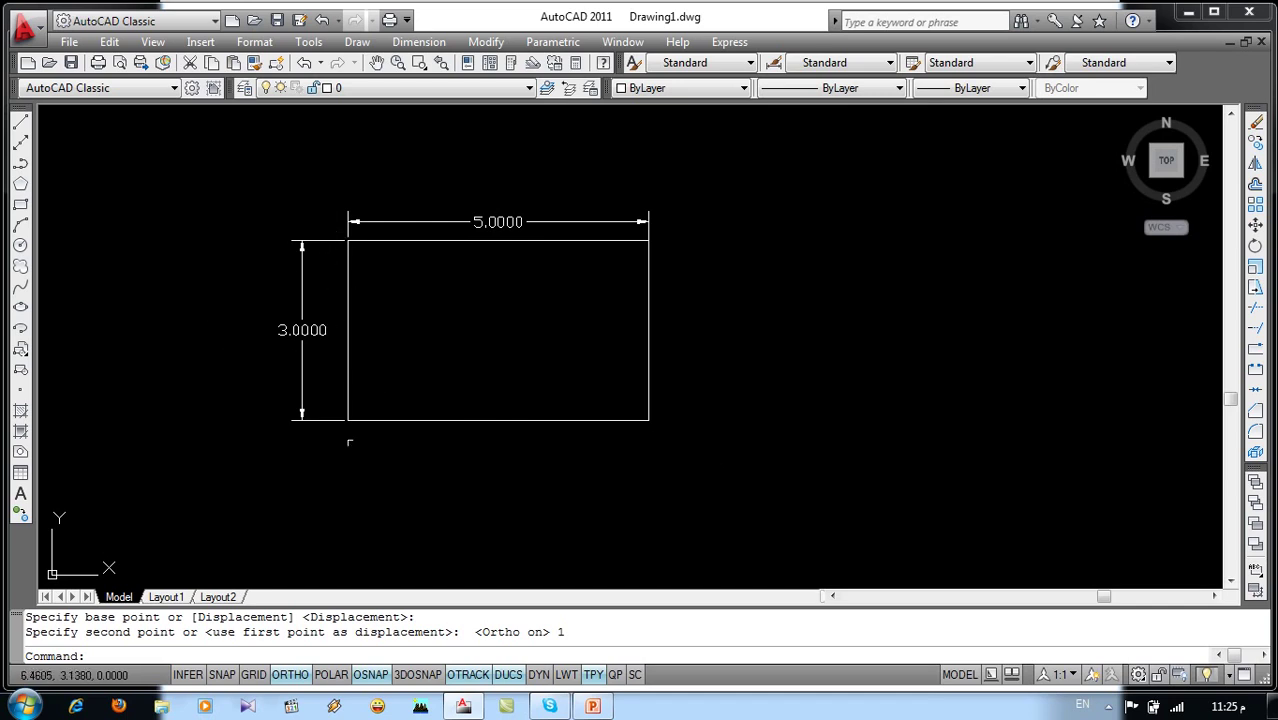
type("s")
Stretch the bottom edge by 0.5 so the height becomes 2.5000.
key("Return")
left_click(690, 402)
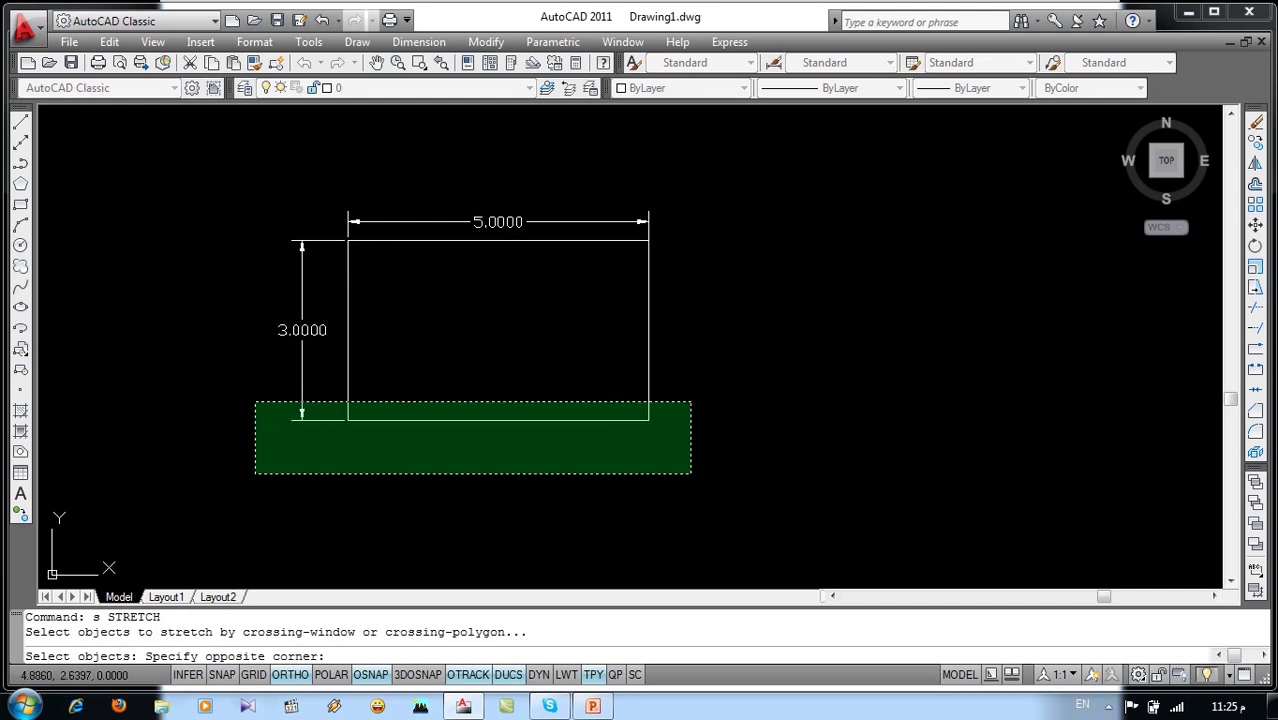
left_click(255, 473)
key("Return")
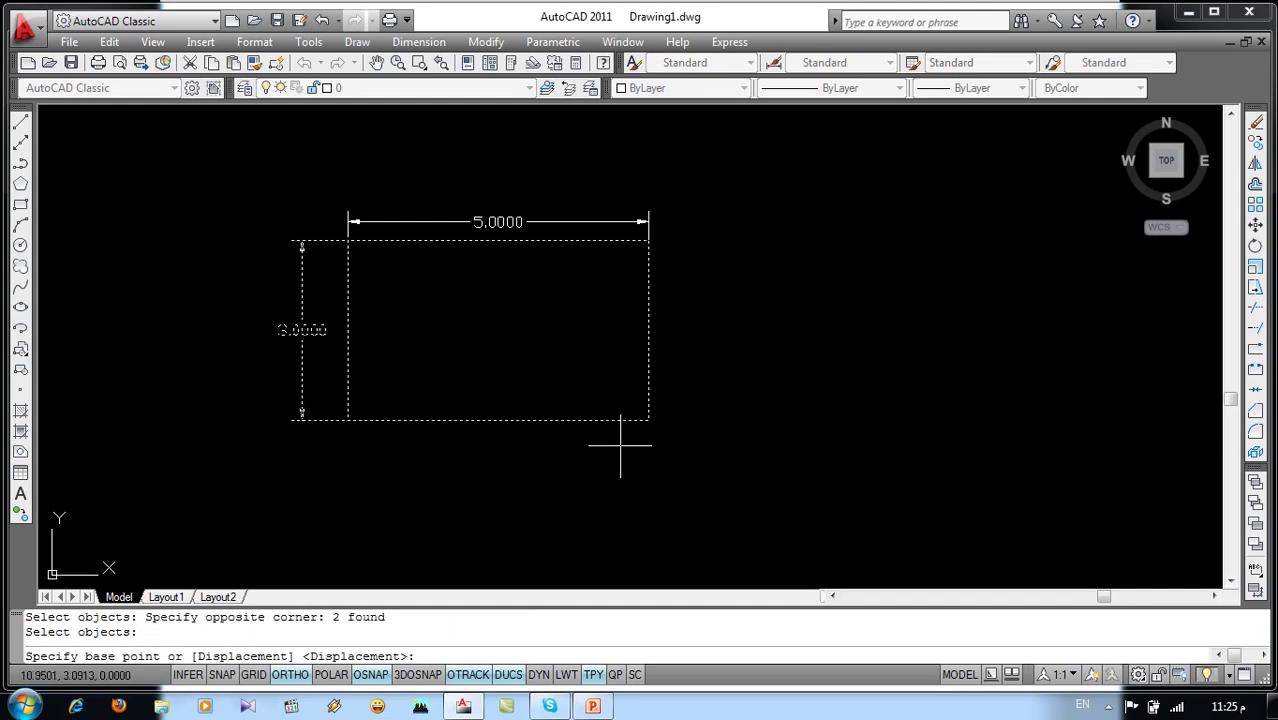
left_click(648, 420)
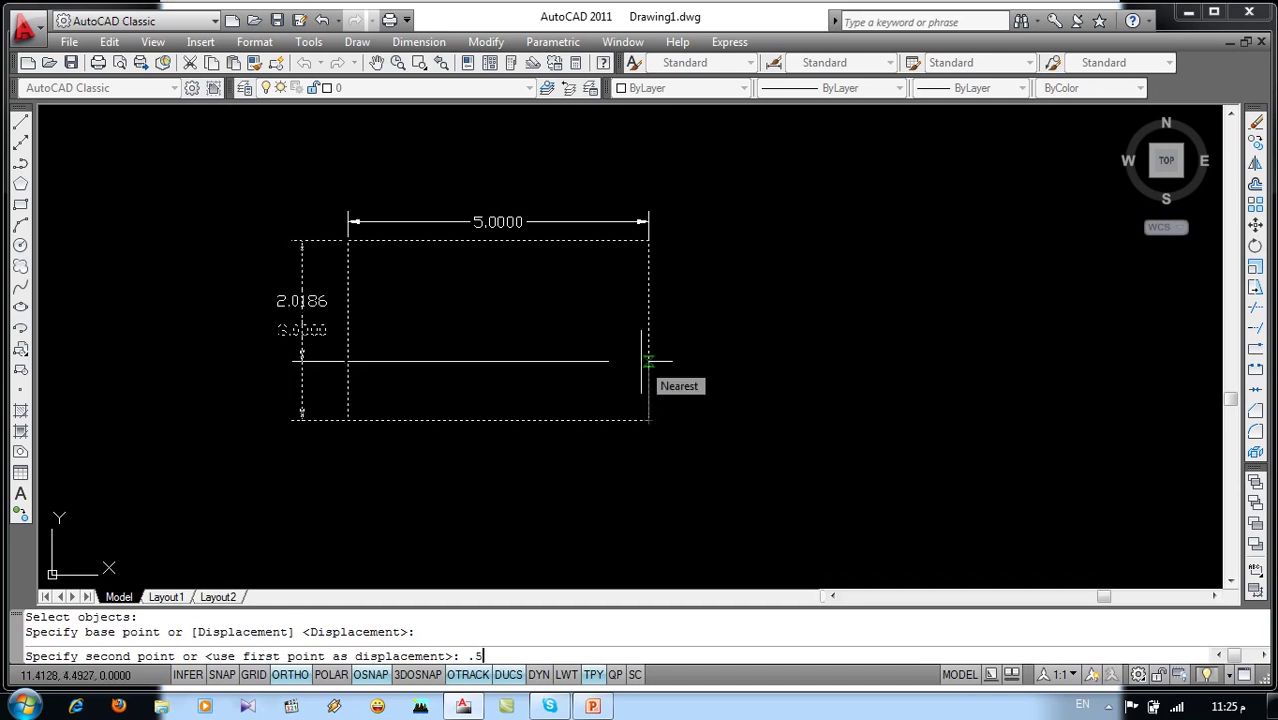
key("Return")
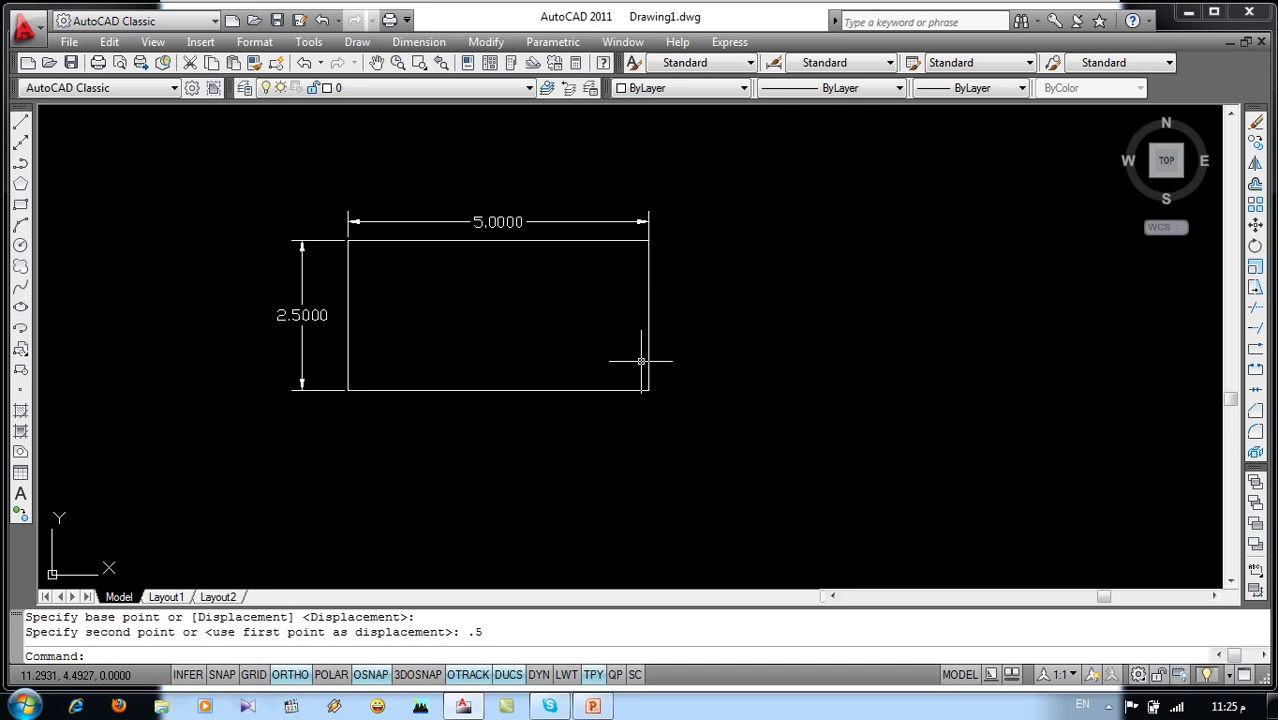
middle_click_drag(641, 361, 603, 386)
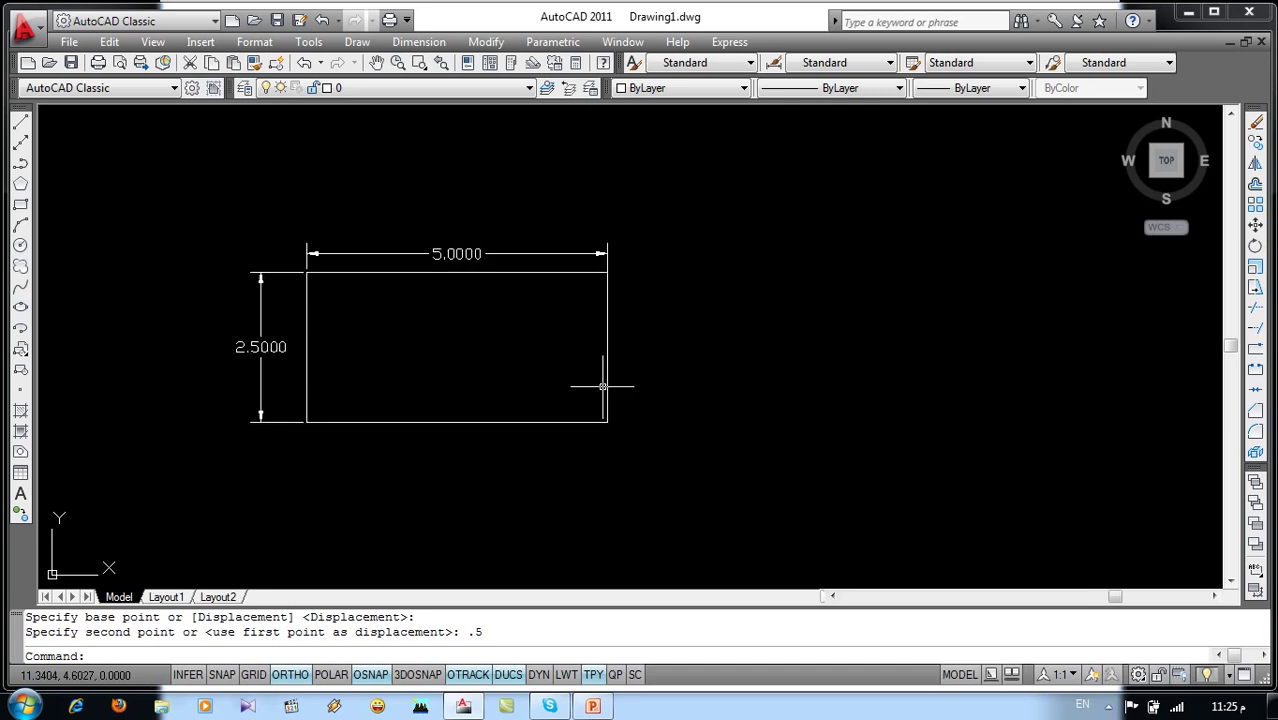
left_click(632, 228)
Erase the old rectangle and dimensions, then draw a new 0.6 by 0.25 rectangle.
left_click(228, 468)
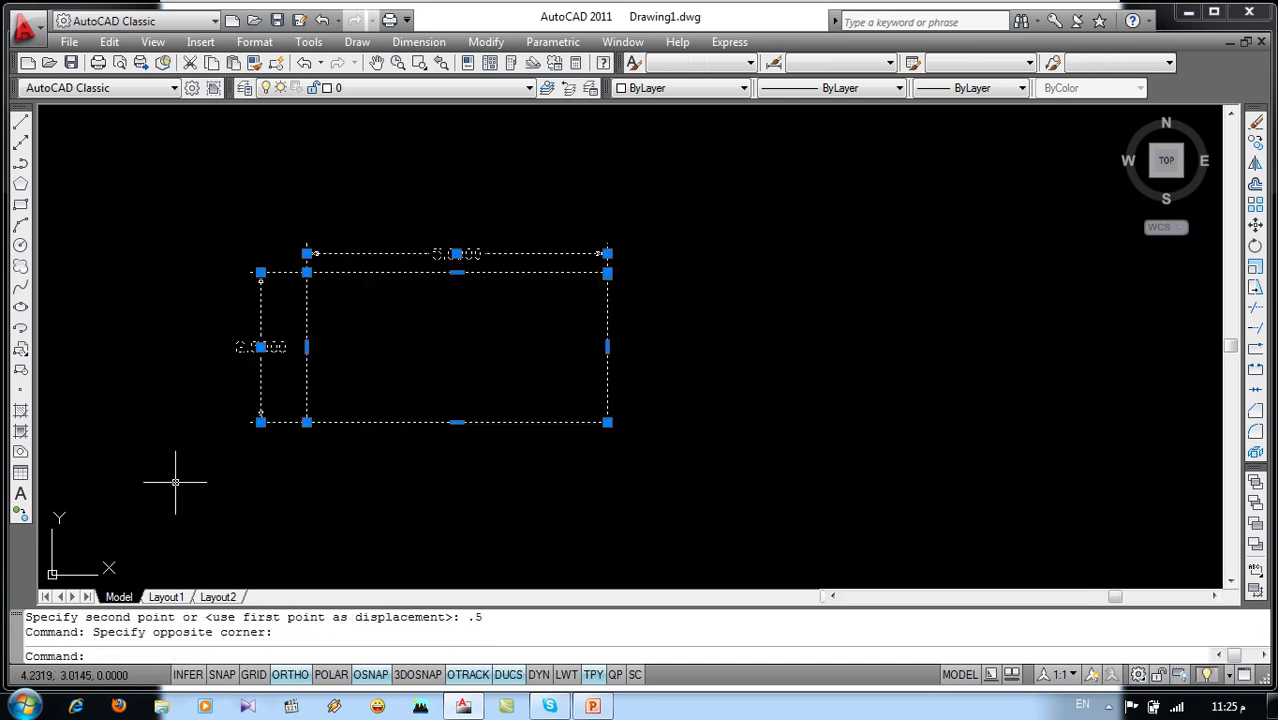
key("Delete")
type("rec")
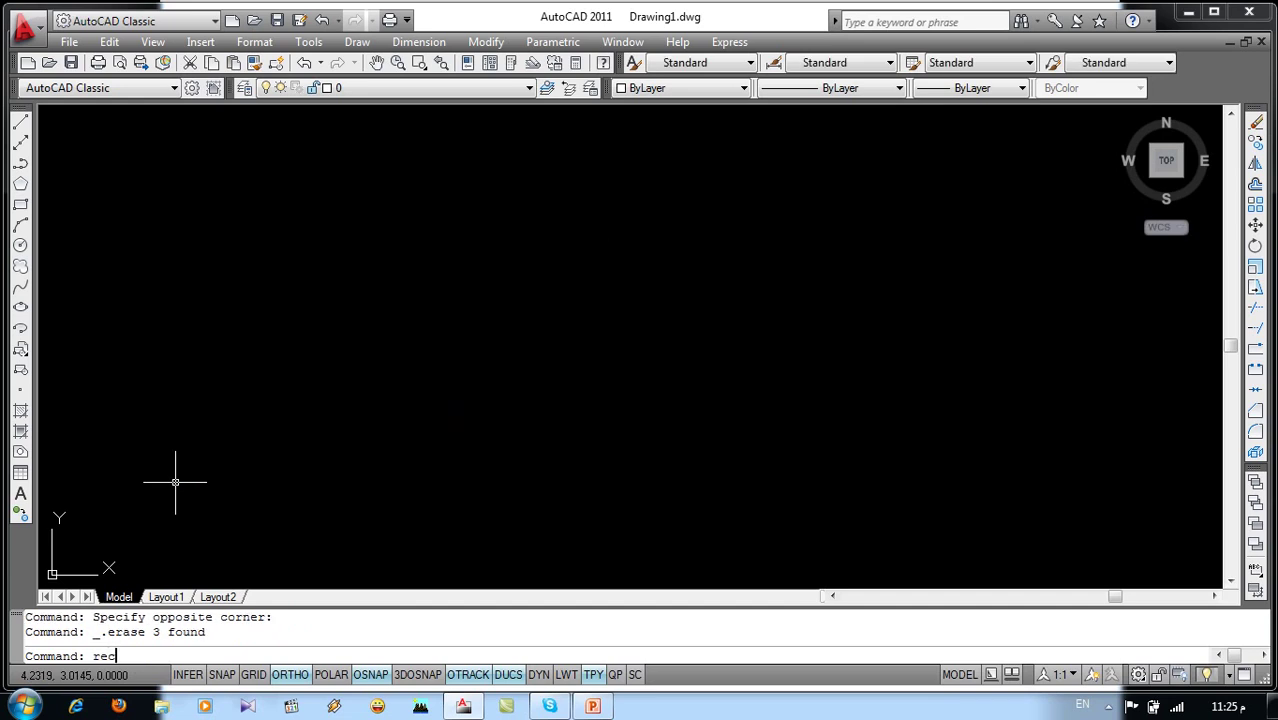
key("Return")
left_click(276, 433)
type("@.6,.25")
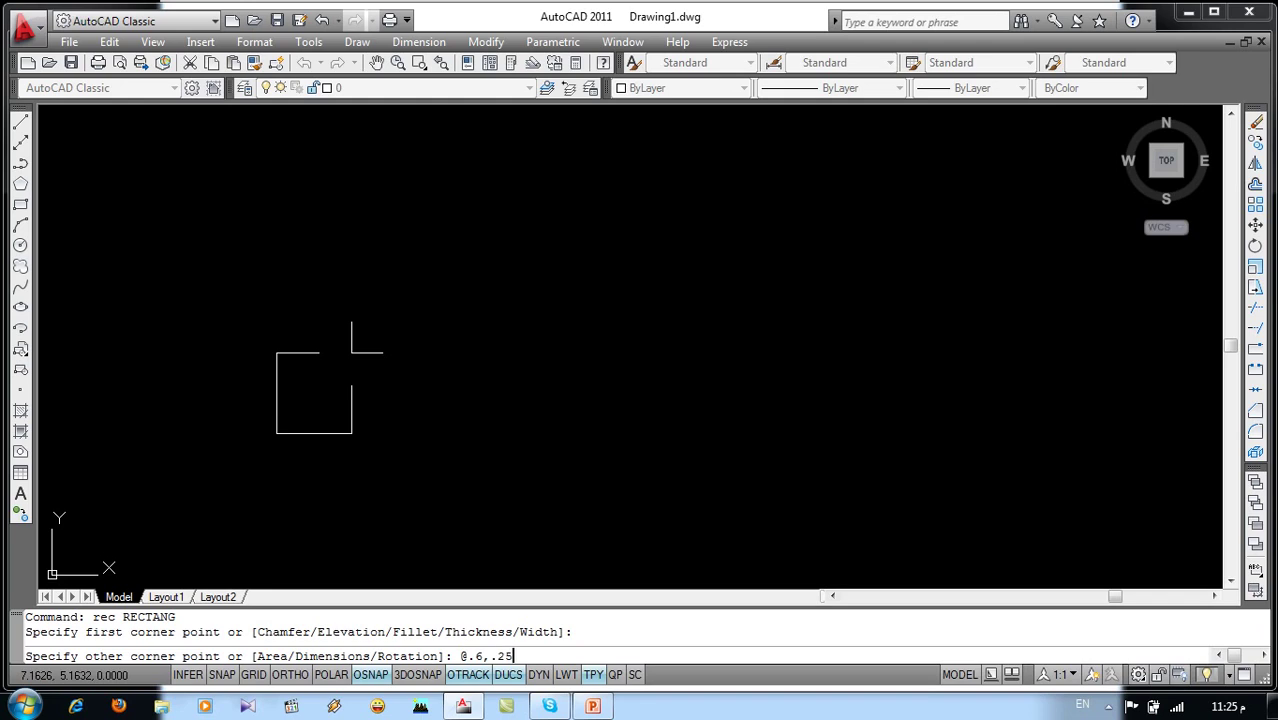
key("Return")
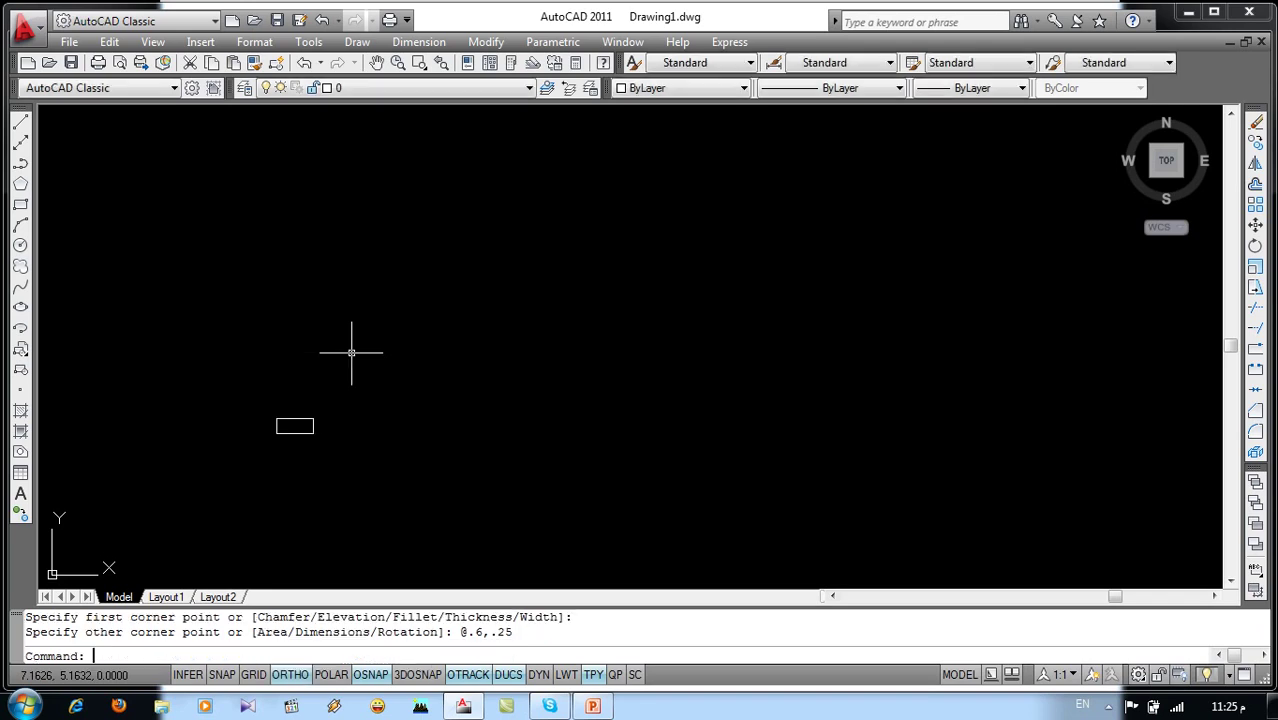
Zoom in and offset the small rectangle 0.025 inward.
scroll(268, 434, "up", 2)
scroll(289, 436, "up", 2)
scroll(384, 433, "up", 2)
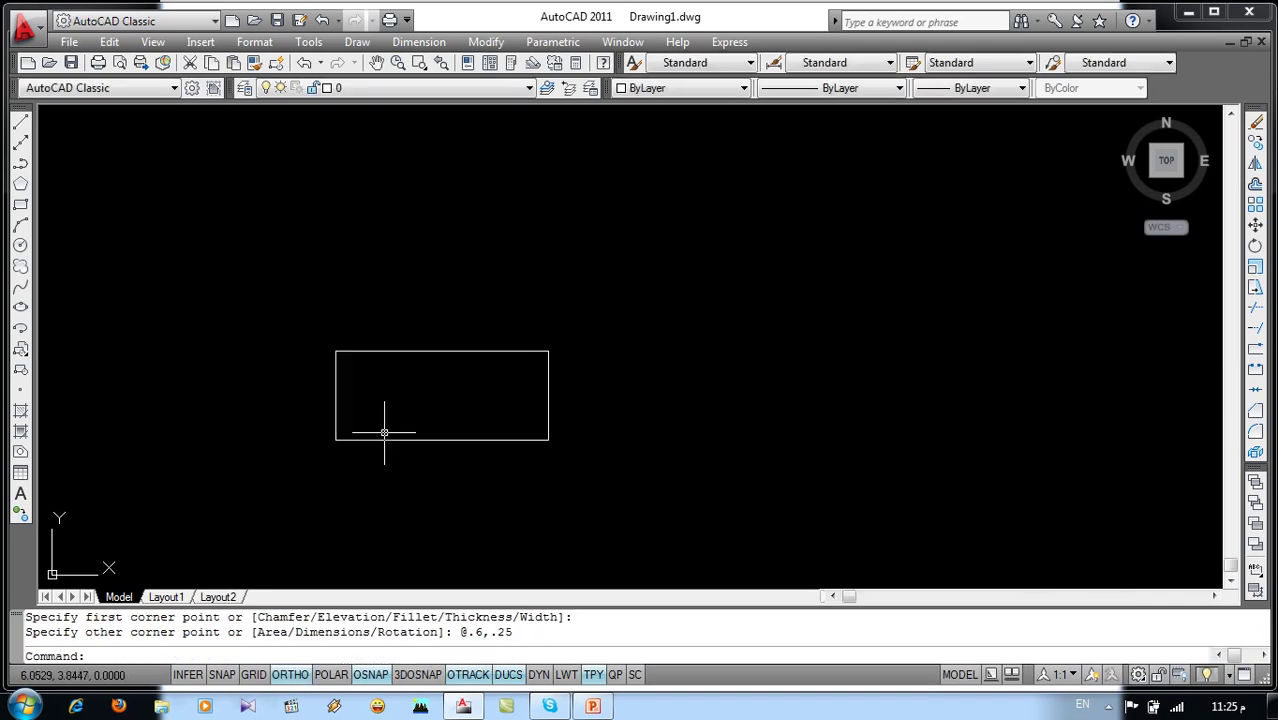
type("o")
key("Return")
type(".0")
type("5")
key("Return")
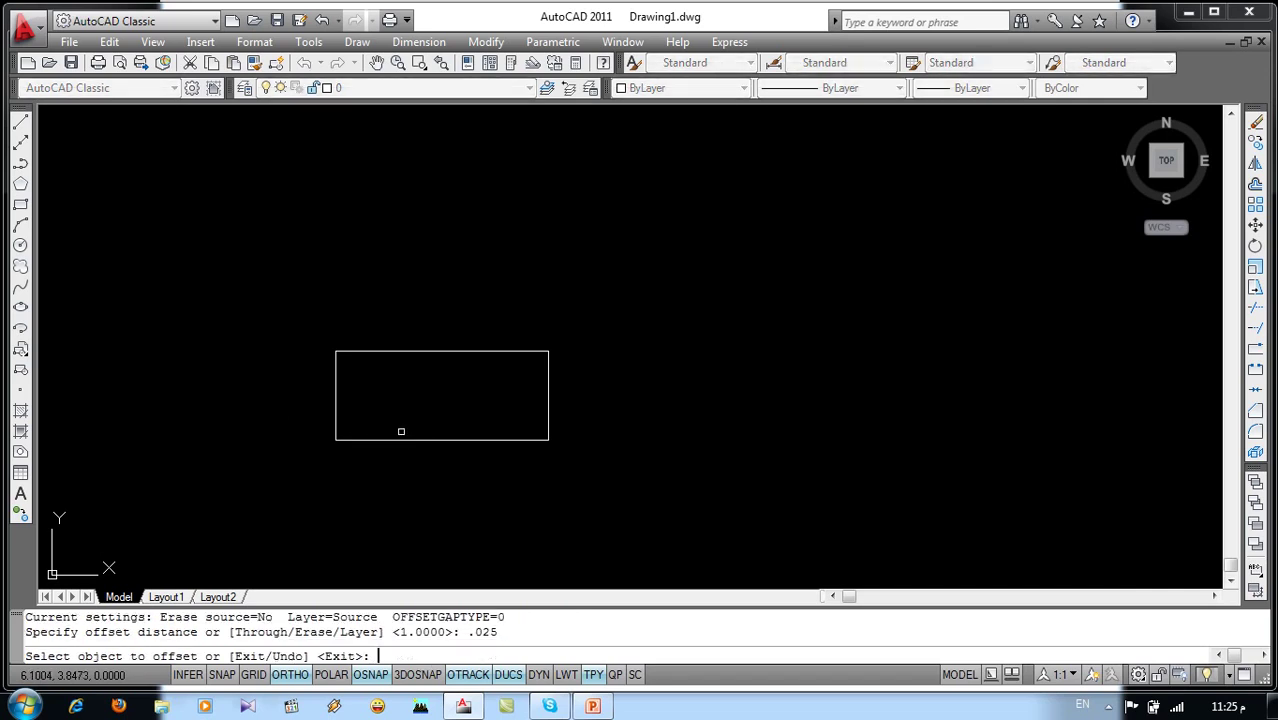
left_click(422, 439)
left_click(431, 397)
key("Return")
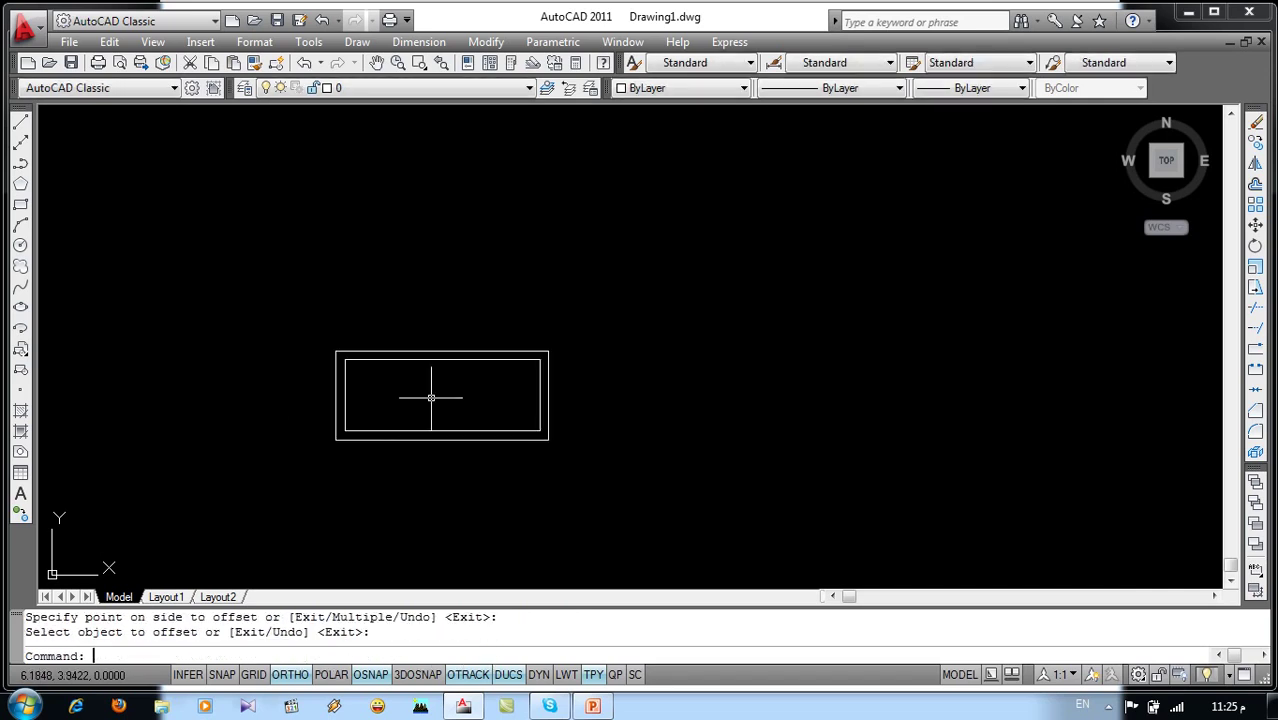
type("do")
Place a filled donut (inside diameter 0) at the inner rectangle's top-left corner.
key("Return")
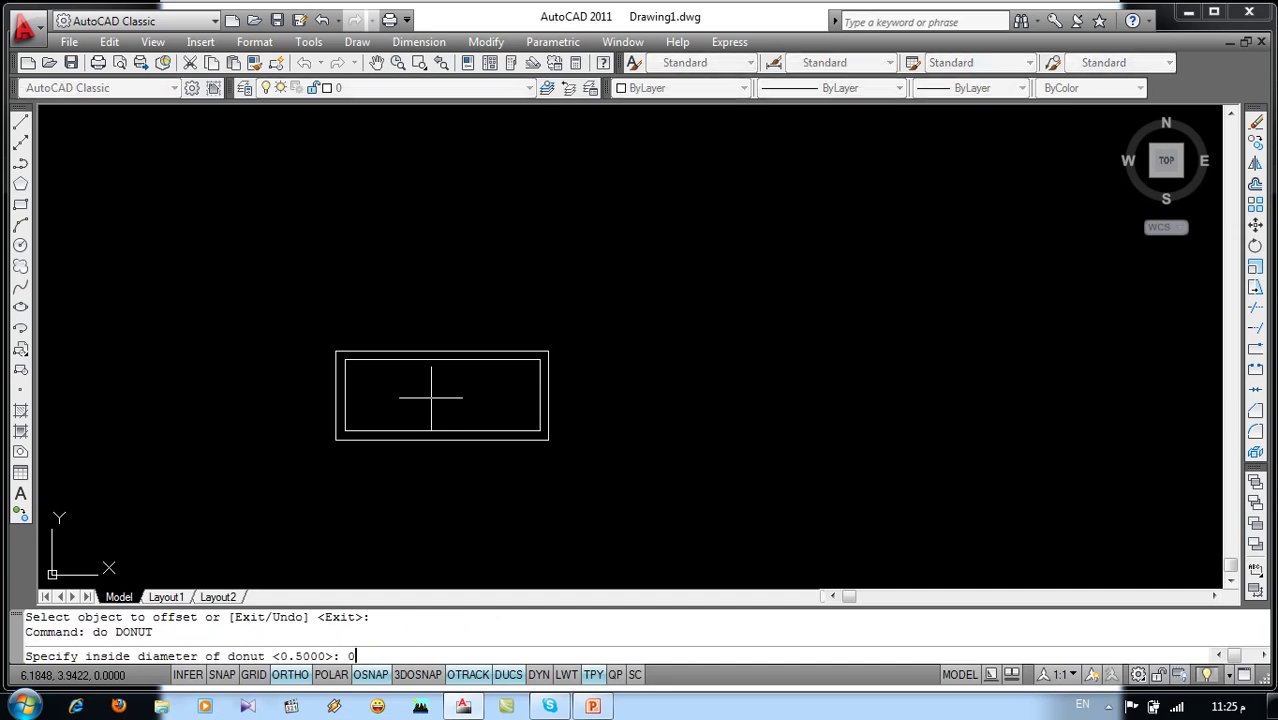
type("0")
key("Return")
type(".01")
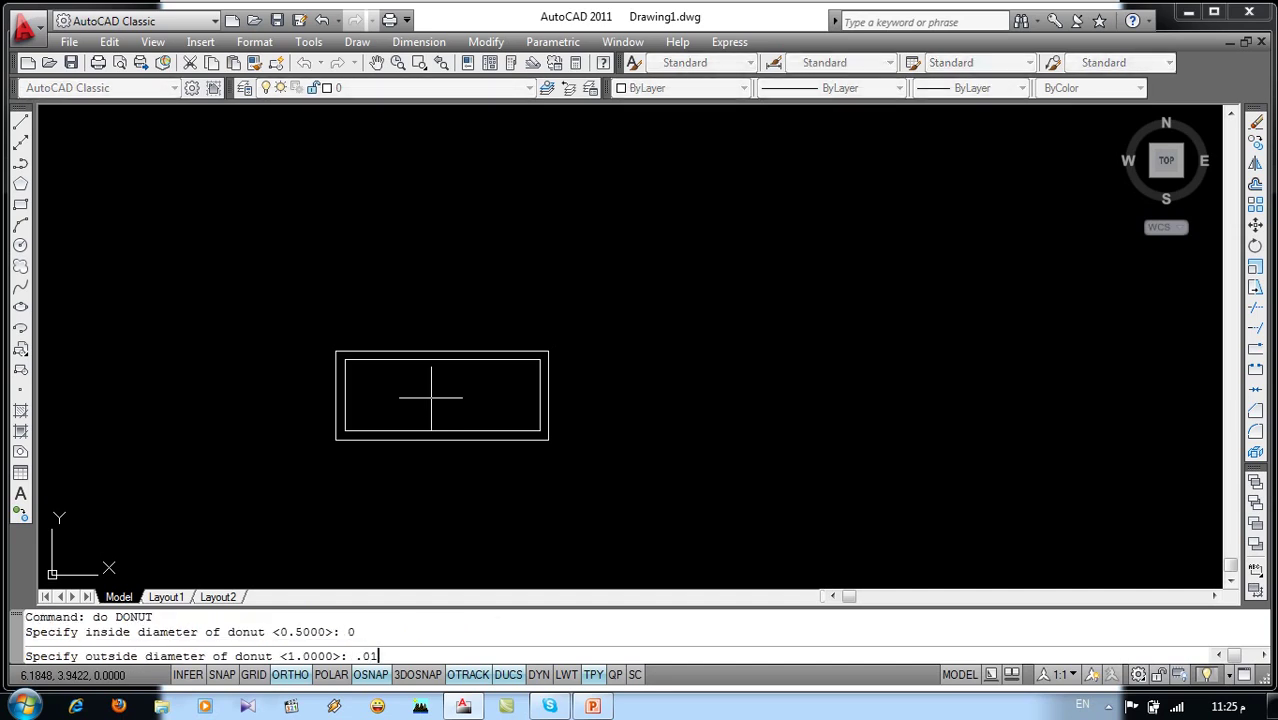
type("6")
key("Return")
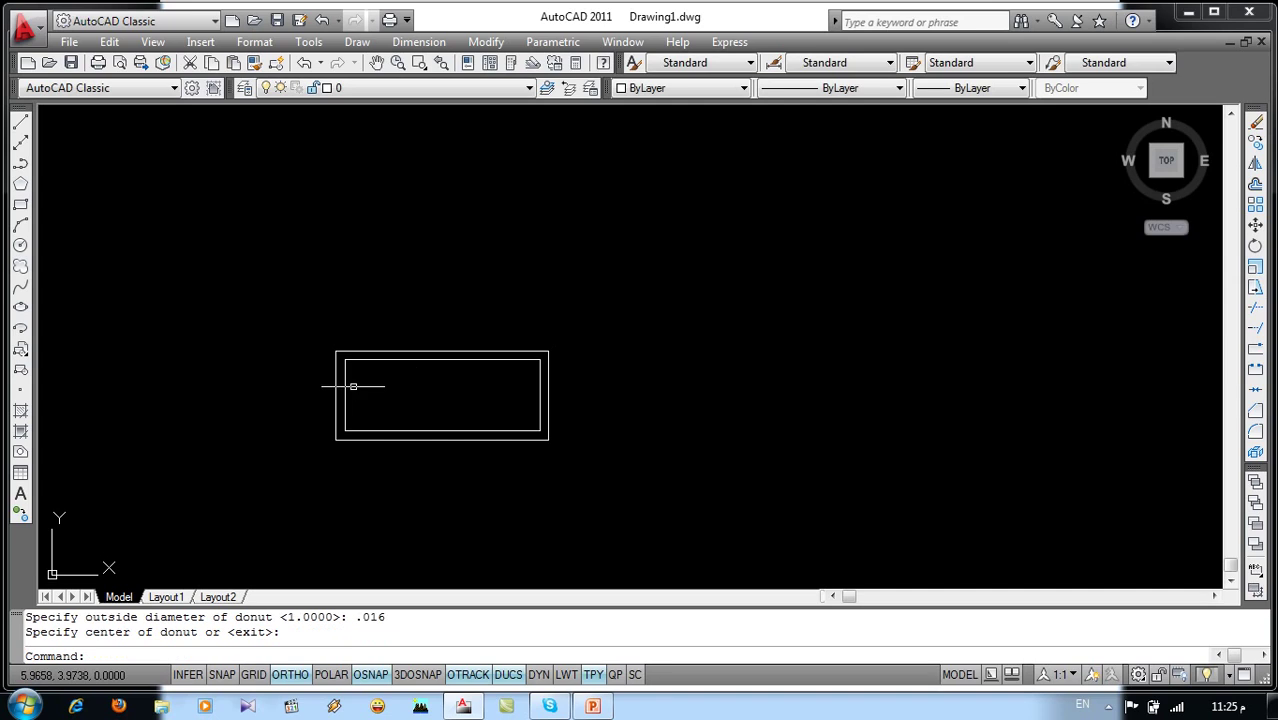
scroll(356, 380, "up", 5)
key("Return")
key("Return")
key("Return")
key("Return")
scroll(312, 298, "up", 3)
left_click(313, 279)
key("Return")
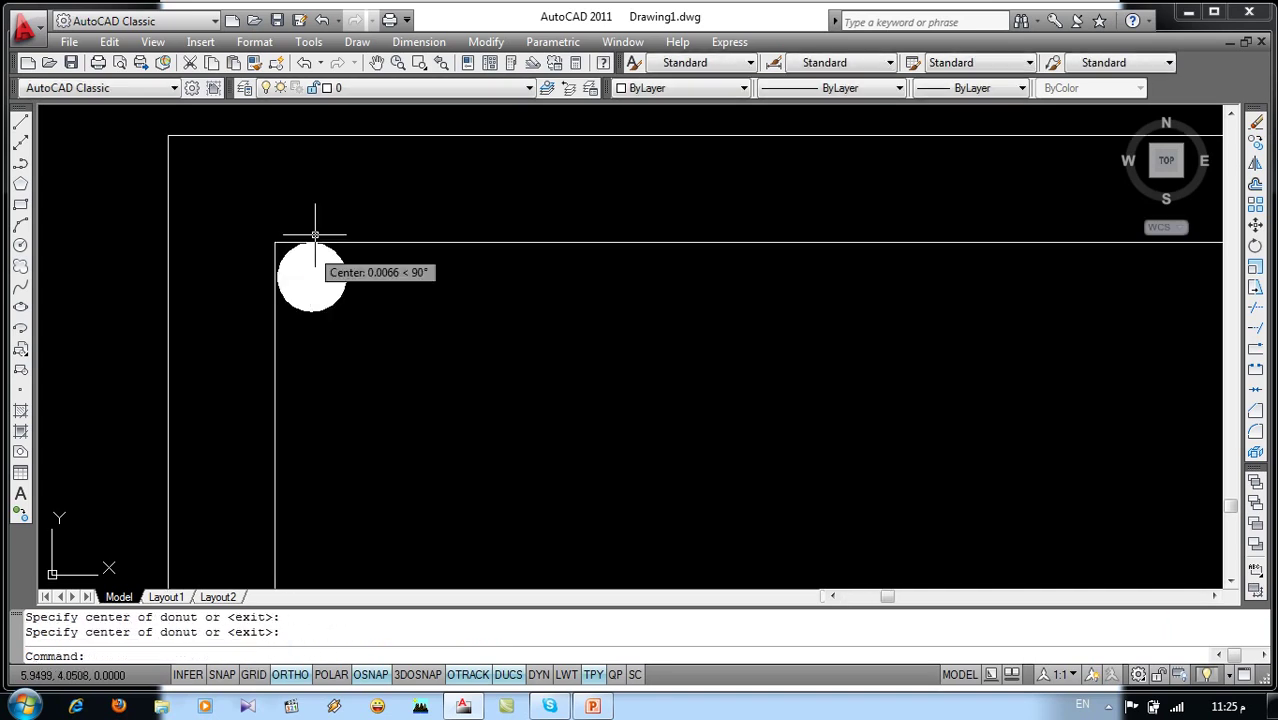
scroll(314, 250, "down", 5)
type("co")
Copy the dot down to the inner rectangle's lower-left corner.
key("Return")
left_click(315, 238)
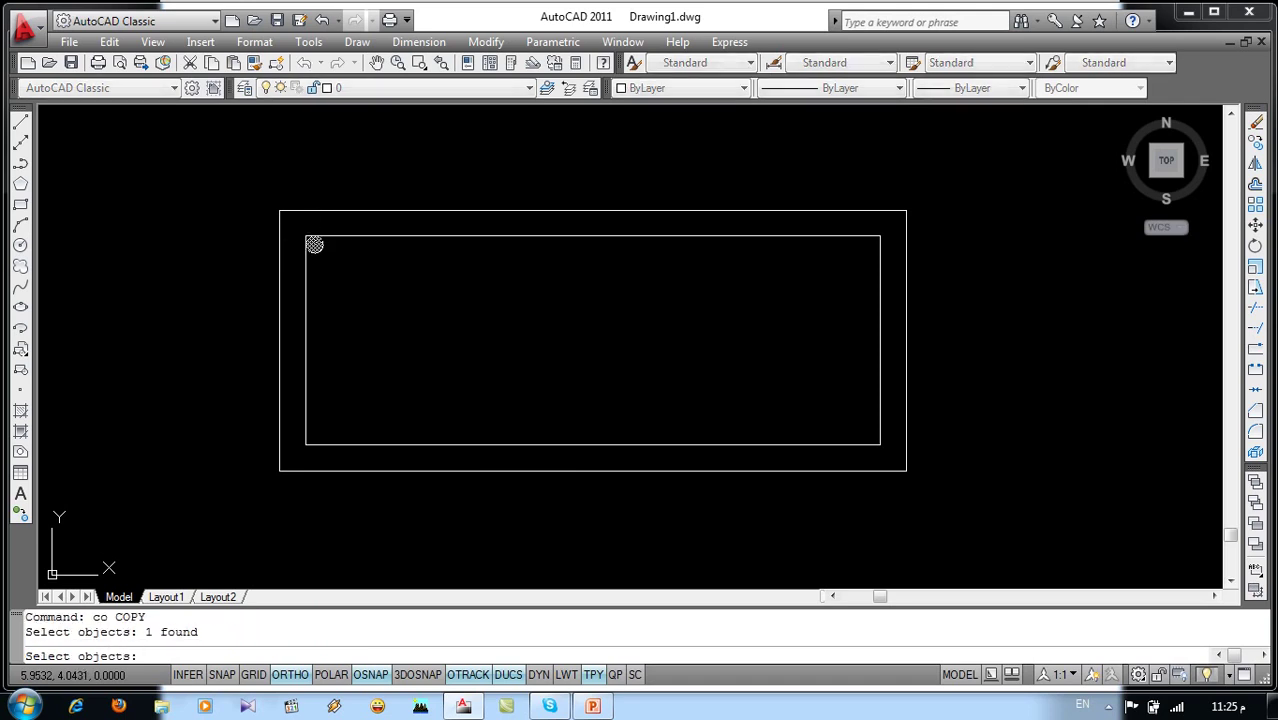
key("Return")
scroll(316, 242, "up", 3)
left_click(309, 246)
scroll(309, 246, "down", 4)
scroll(311, 380, "up", 5)
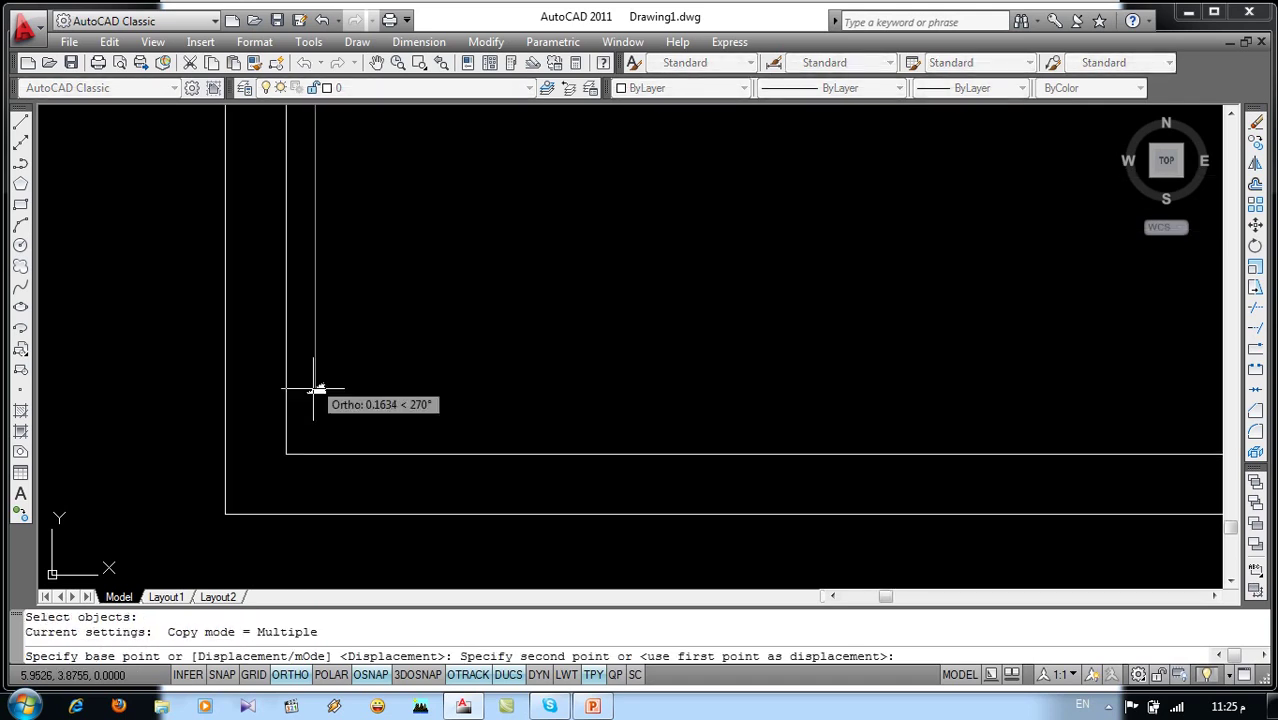
left_click(306, 432)
key("Return")
Copy the left pair of dots to the right-hand corners and two intermediate positions along the edges.
scroll(306, 432, "down", 2)
key("Return")
left_click(306, 432)
left_click(307, 154)
key("Return")
left_click(308, 151)
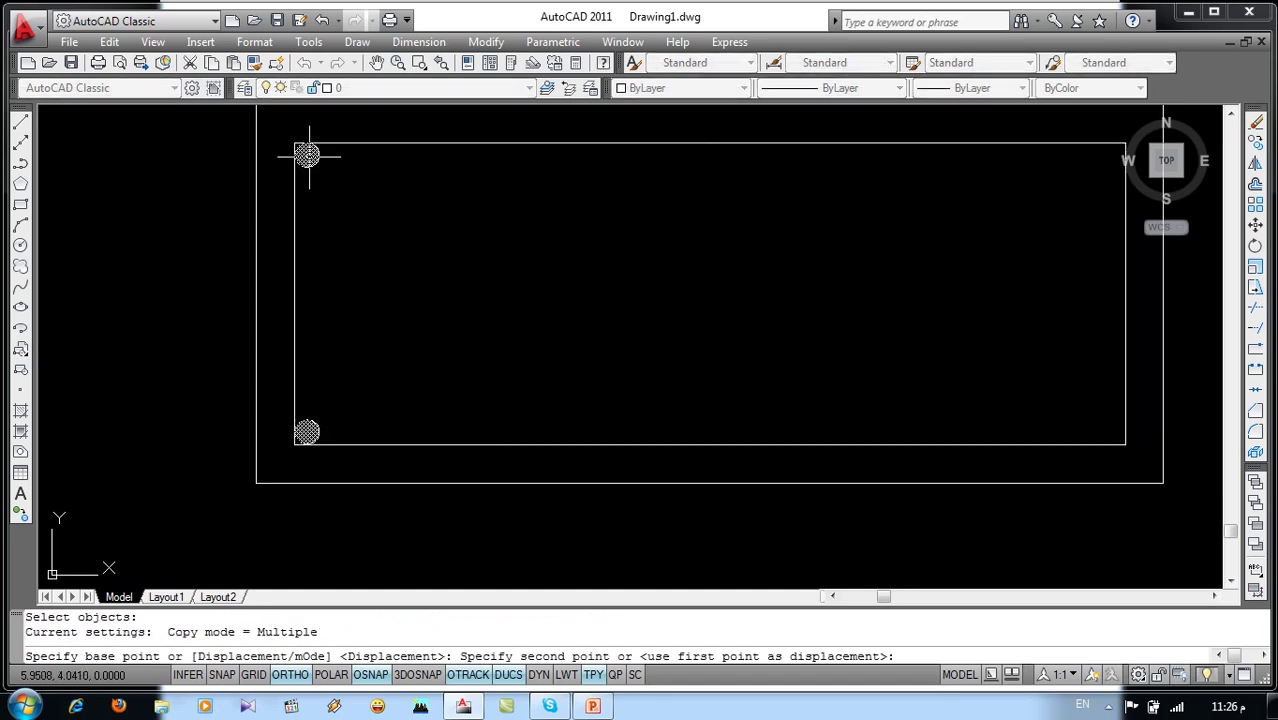
middle_click_drag(870, 262, 623, 291)
scroll(805, 215, "up", 2)
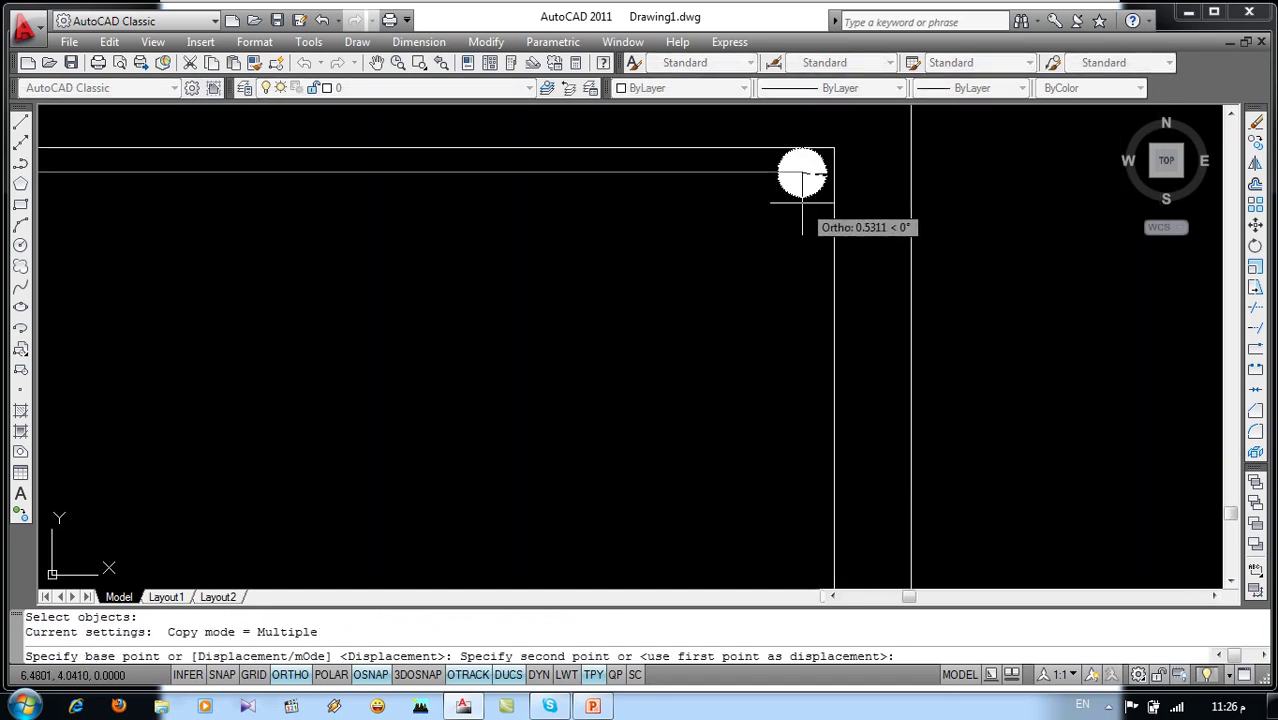
left_click(810, 205)
scroll(810, 195, "down", 3)
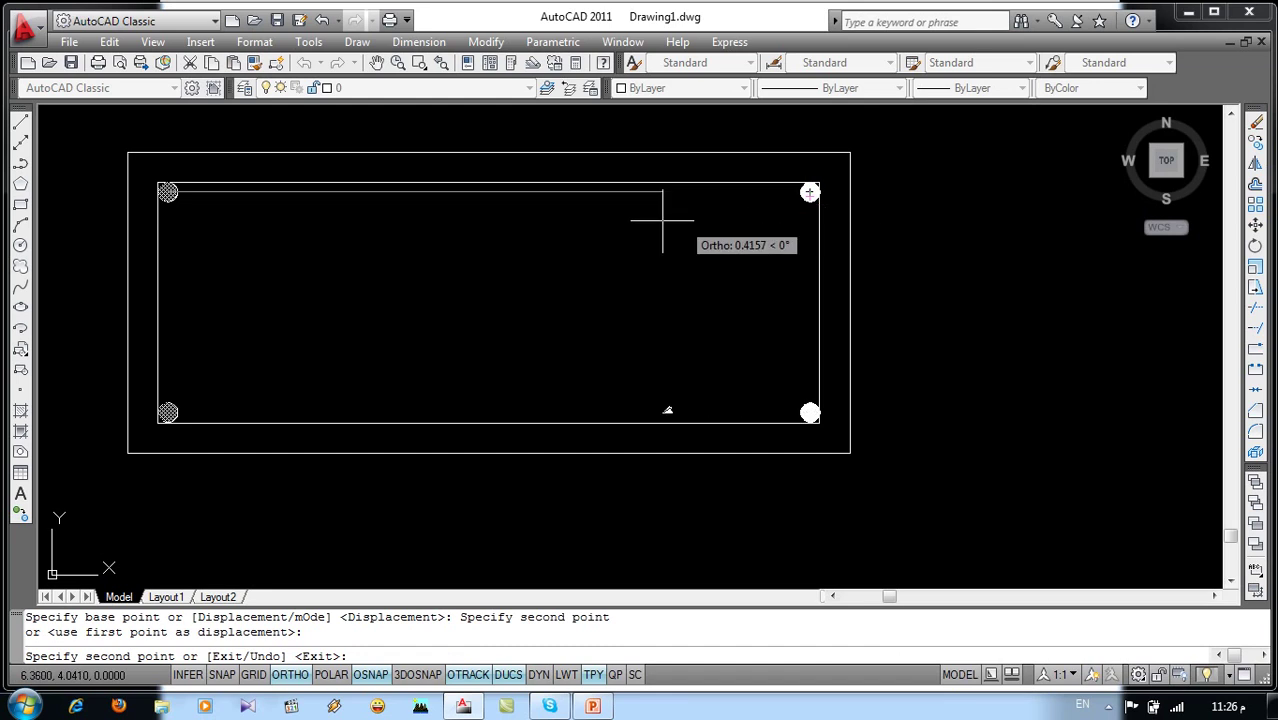
left_click(596, 220)
left_click(396, 212)
key("Return")
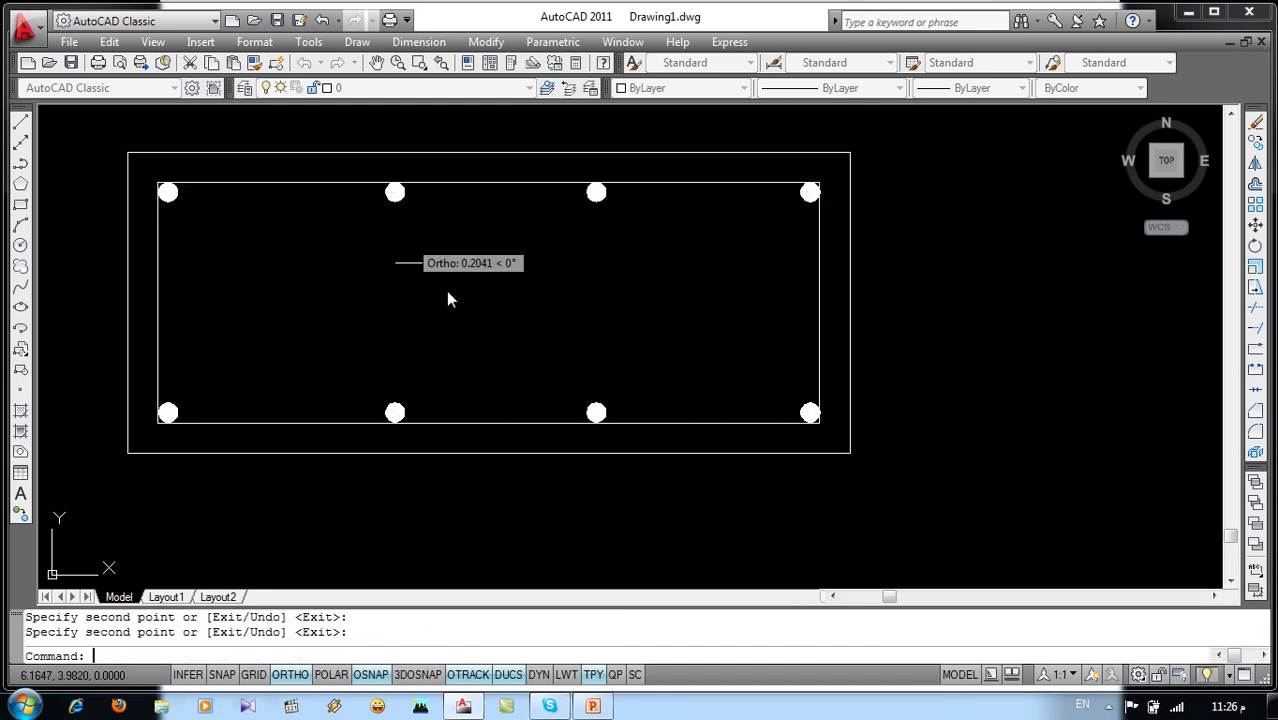
scroll(448, 294, "down", 3)
Dimension the section 0.6000 wide across the top and 0.2500 high on the left.
left_click(419, 41)
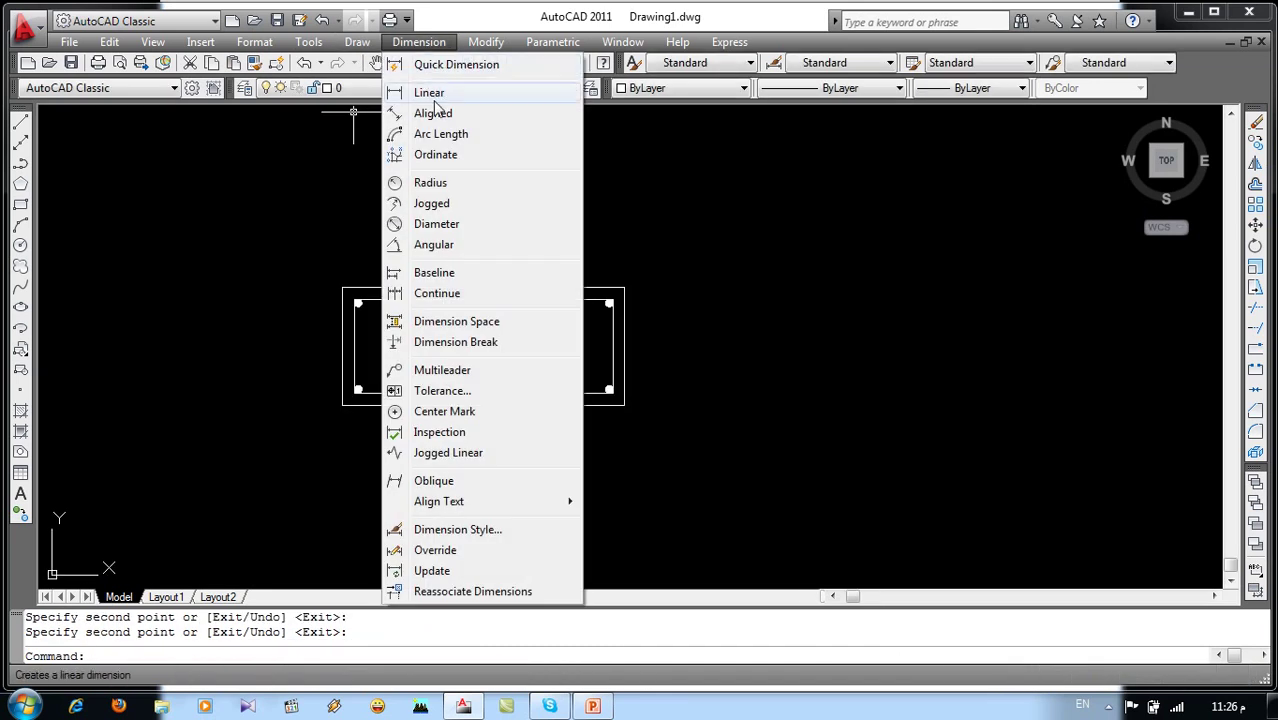
left_click(430, 91)
left_click(343, 288)
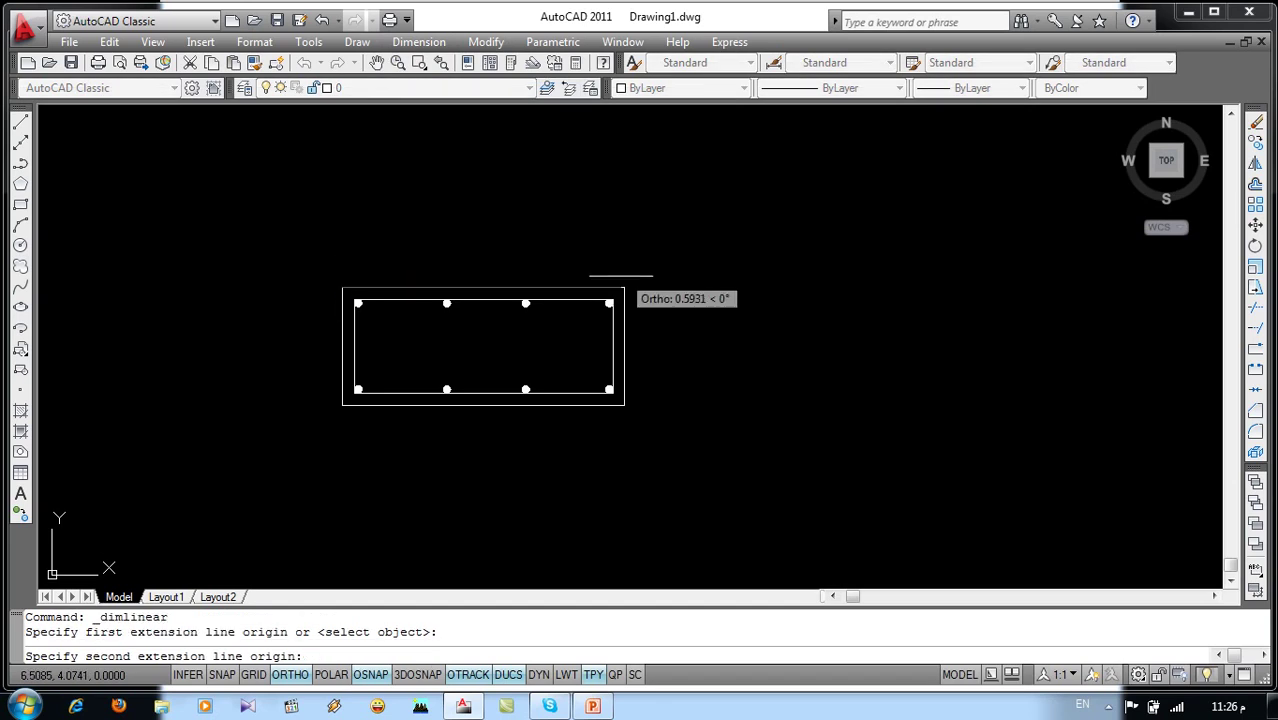
left_click(624, 288)
left_click(606, 210)
key("Return")
left_click(343, 288)
left_click(343, 404)
left_click(292, 404)
scroll(408, 311, "down", 4)
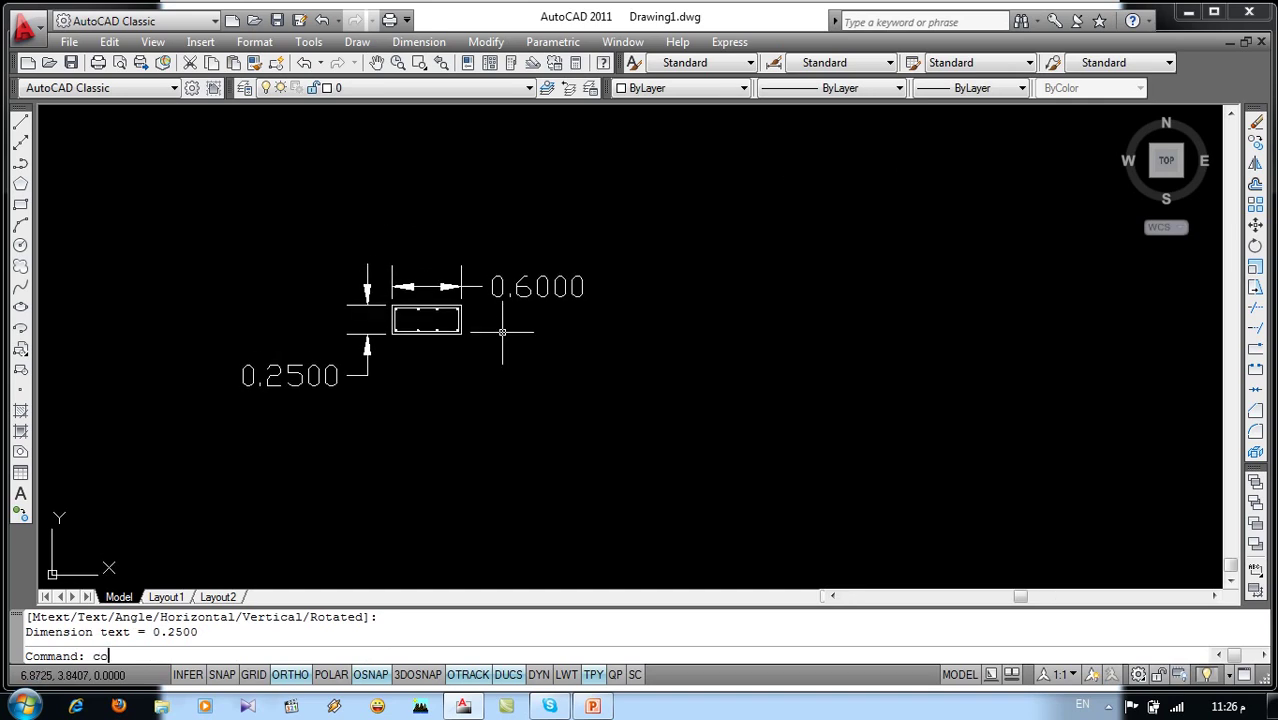
Select the section together with its dimensions for copying.
key("Return")
left_click(574, 210)
left_click(268, 432)
key("Return")
Place a copy of the dimensioned section below the original.
middle_click_drag(555, 357, 568, 271)
left_click(578, 210)
left_click(605, 403)
key("Return")
middle_click_drag(460, 478, 460, 397)
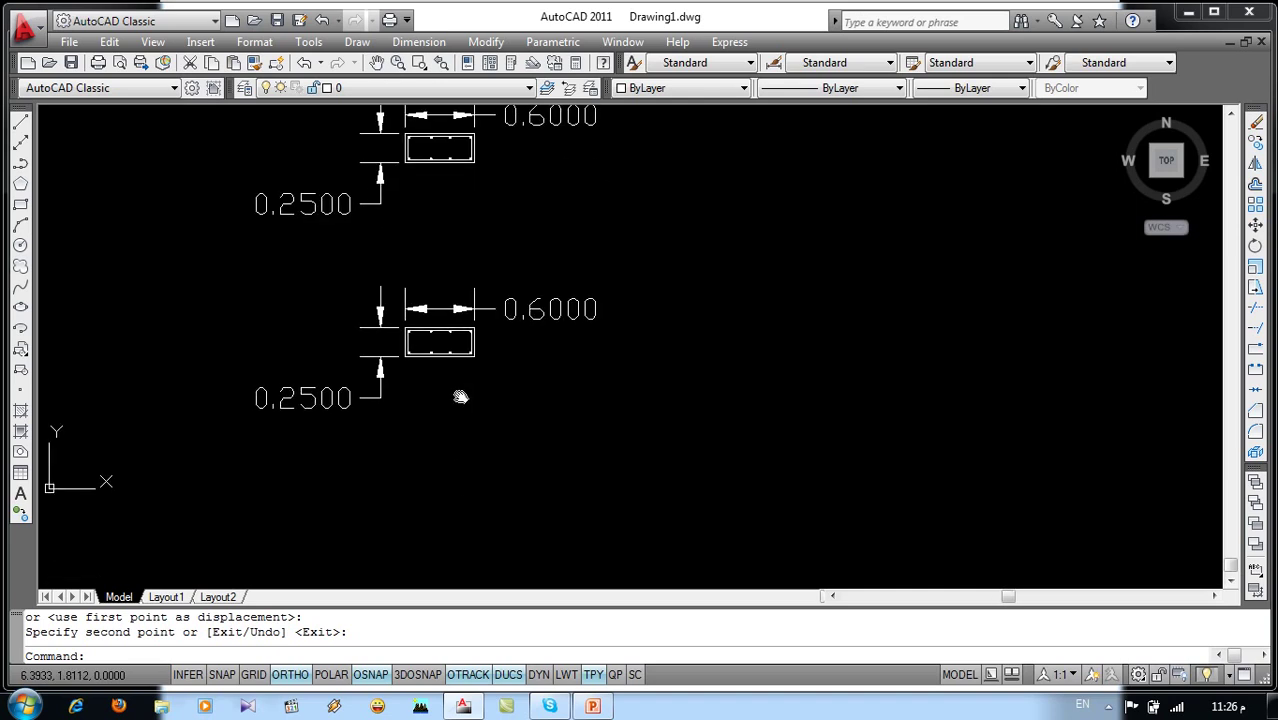
scroll(463, 383, "up", 2)
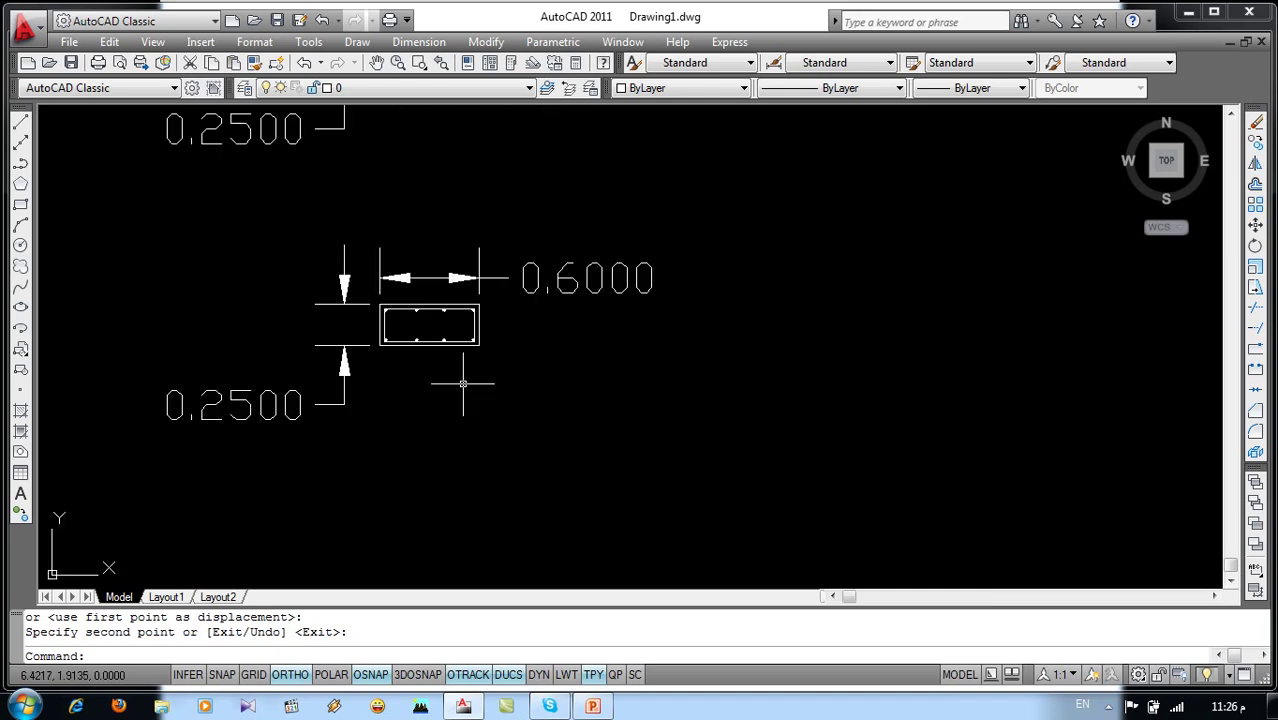
type("s")
Stretch the lower copy's right end by 0.2, widening it to 0.8000.
key("Return")
left_click(692, 201)
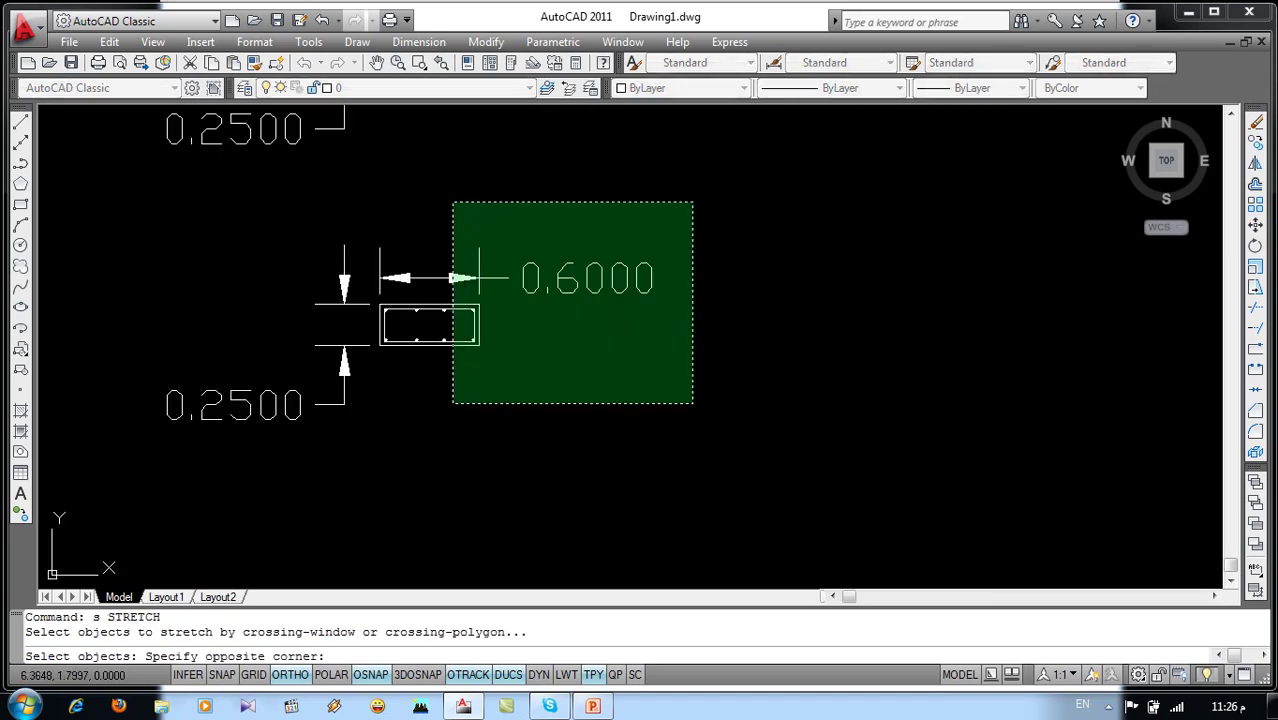
left_click(443, 404)
key("Return")
left_click(480, 345)
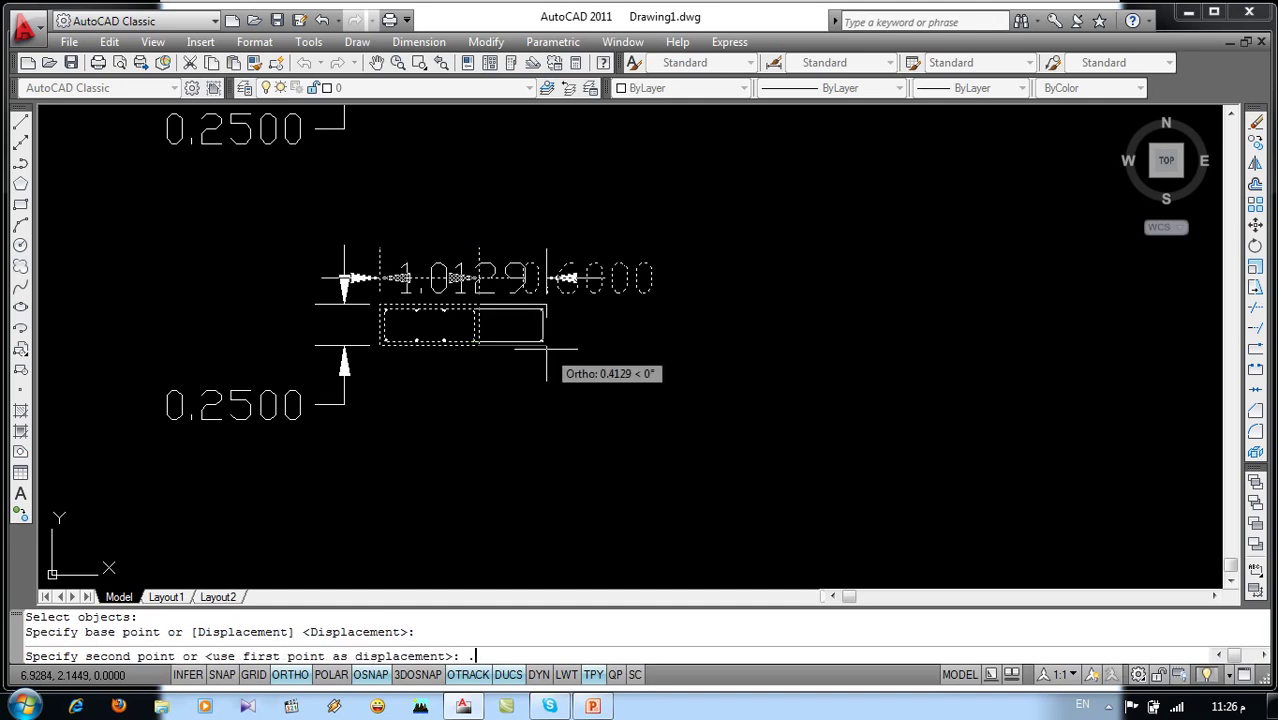
type("2")
key("Return")
Copy a dot into the widened gap along the section's edges.
scroll(480, 316, "up", 2)
scroll(474, 315, "up", 2)
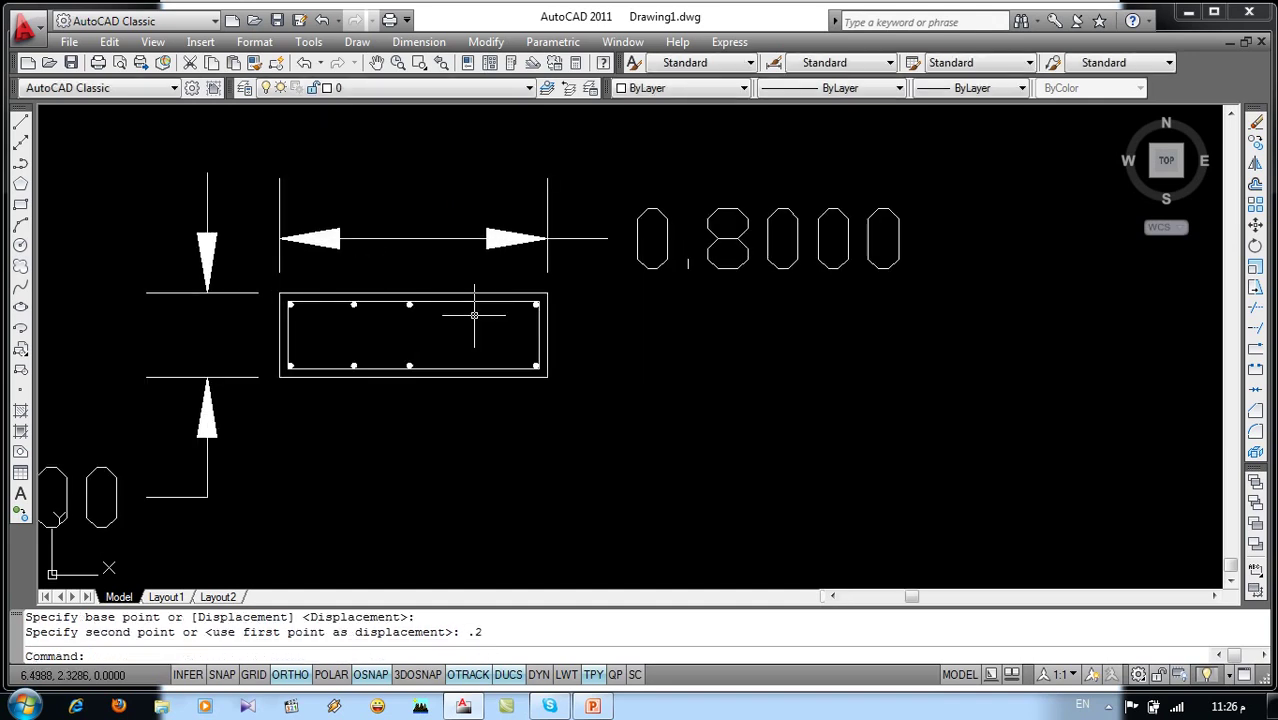
type("o")
key("Return")
left_click(392, 362)
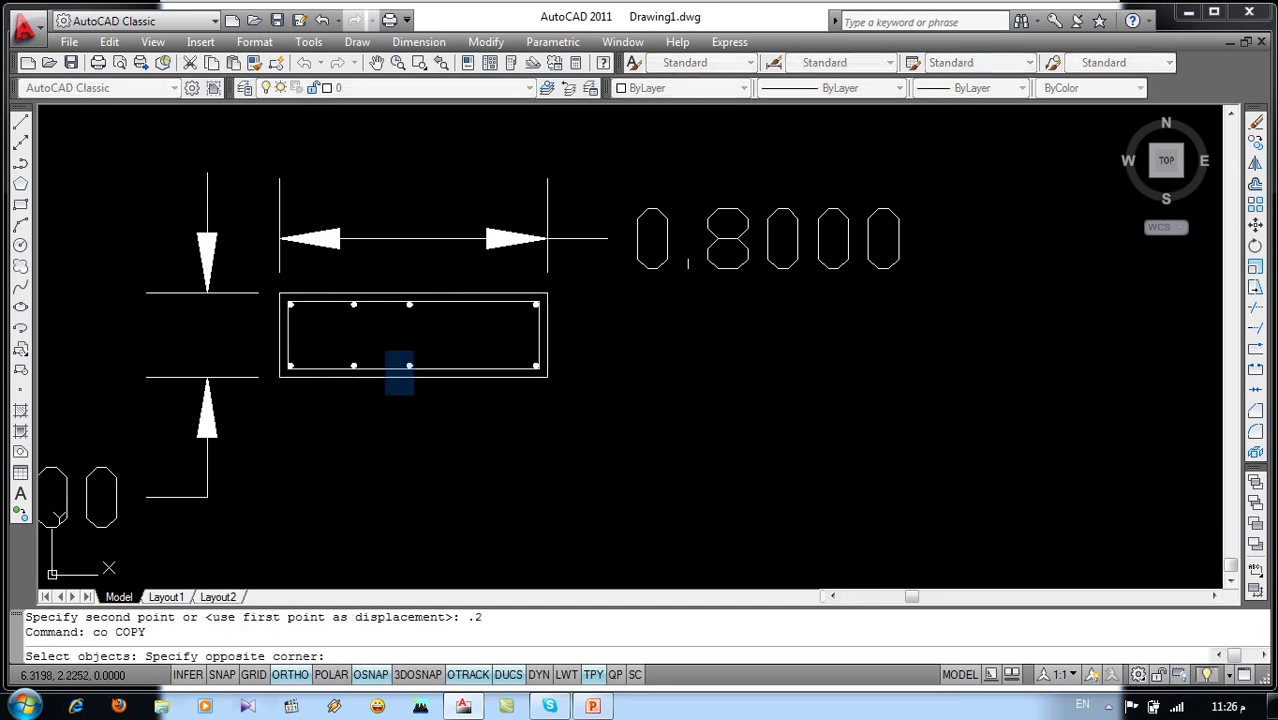
left_click(444, 270)
key("Return")
left_click(443, 365)
left_click(465, 435)
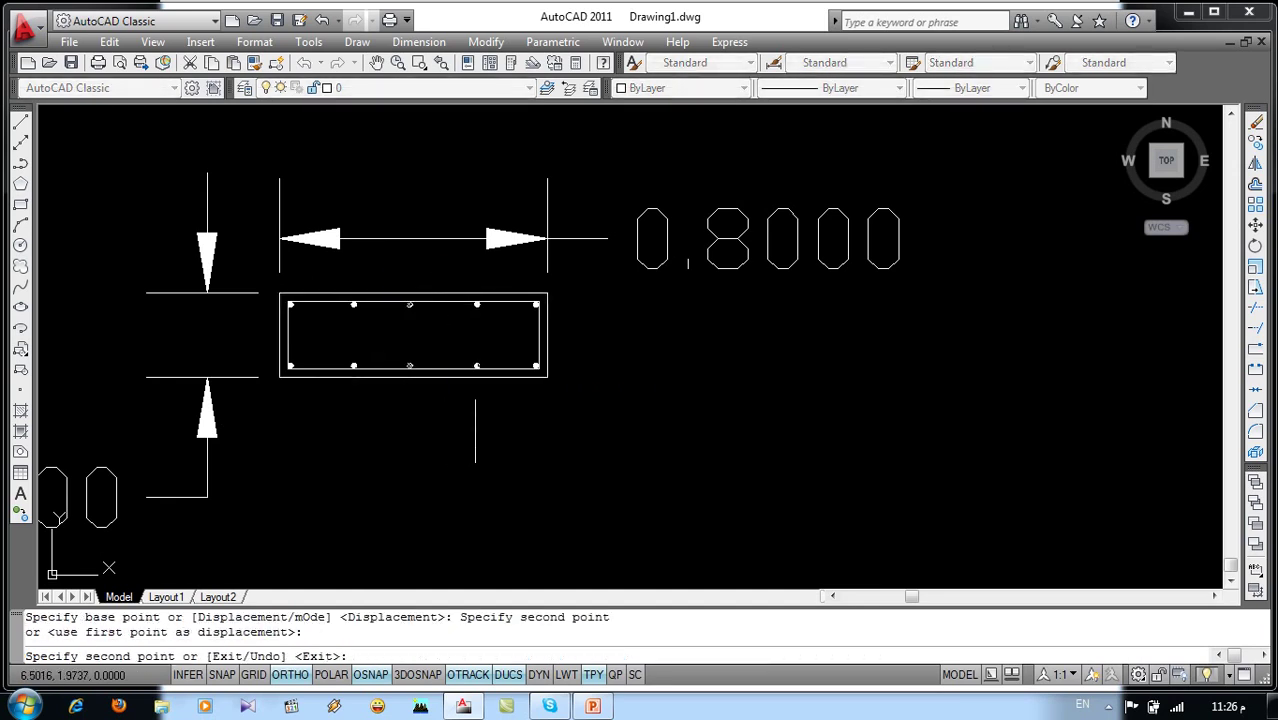
key("Return")
scroll(510, 250, "down", 5)
middle_click_drag(496, 355, 493, 311)
Duplicate the widened 0.8000 section further down the drawing.
type("co")
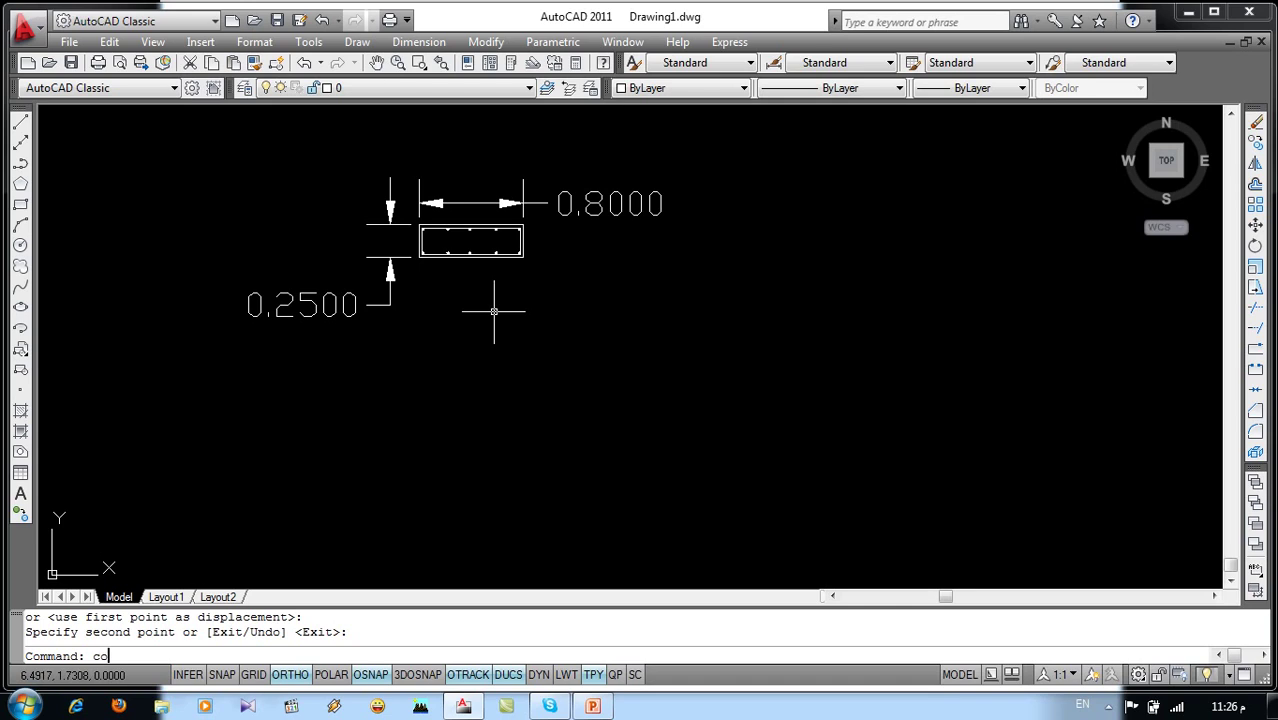
key("Return")
left_click(650, 326)
left_click(300, 162)
key("Return")
left_click(260, 217)
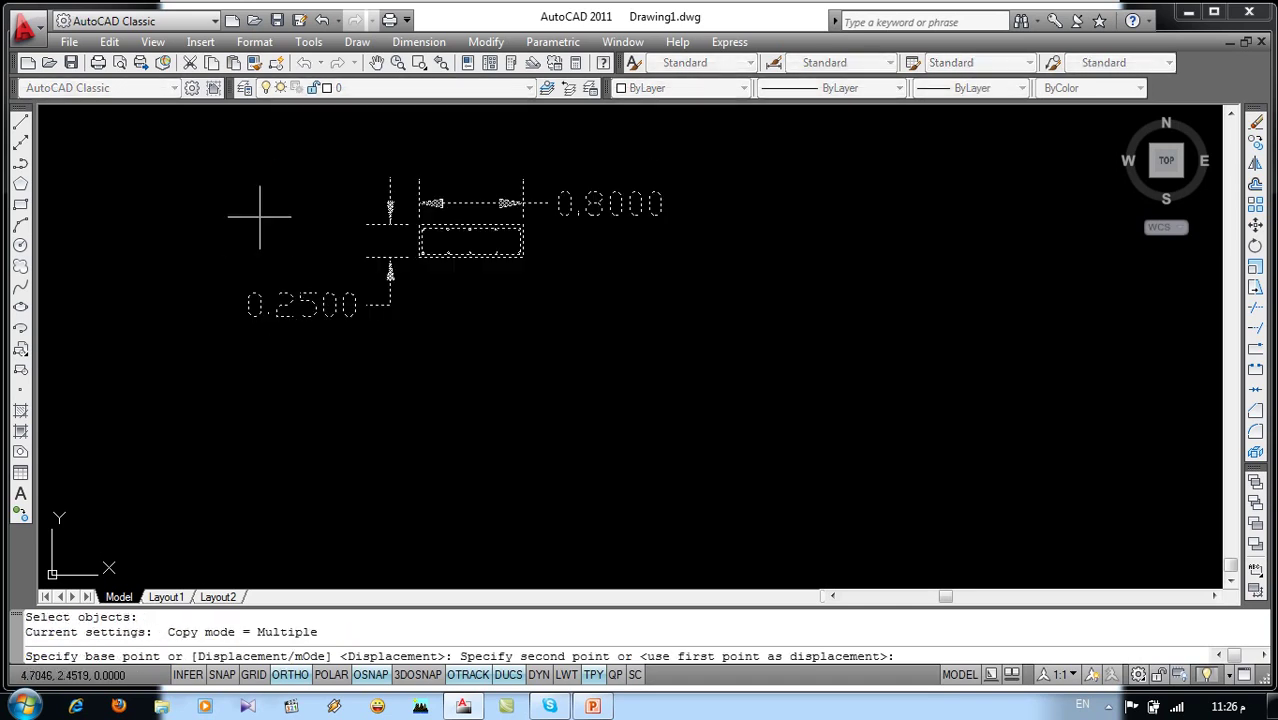
left_click(229, 418)
key("Return")
middle_click_drag(410, 439, 410, 373)
scroll(473, 393, "up", 2)
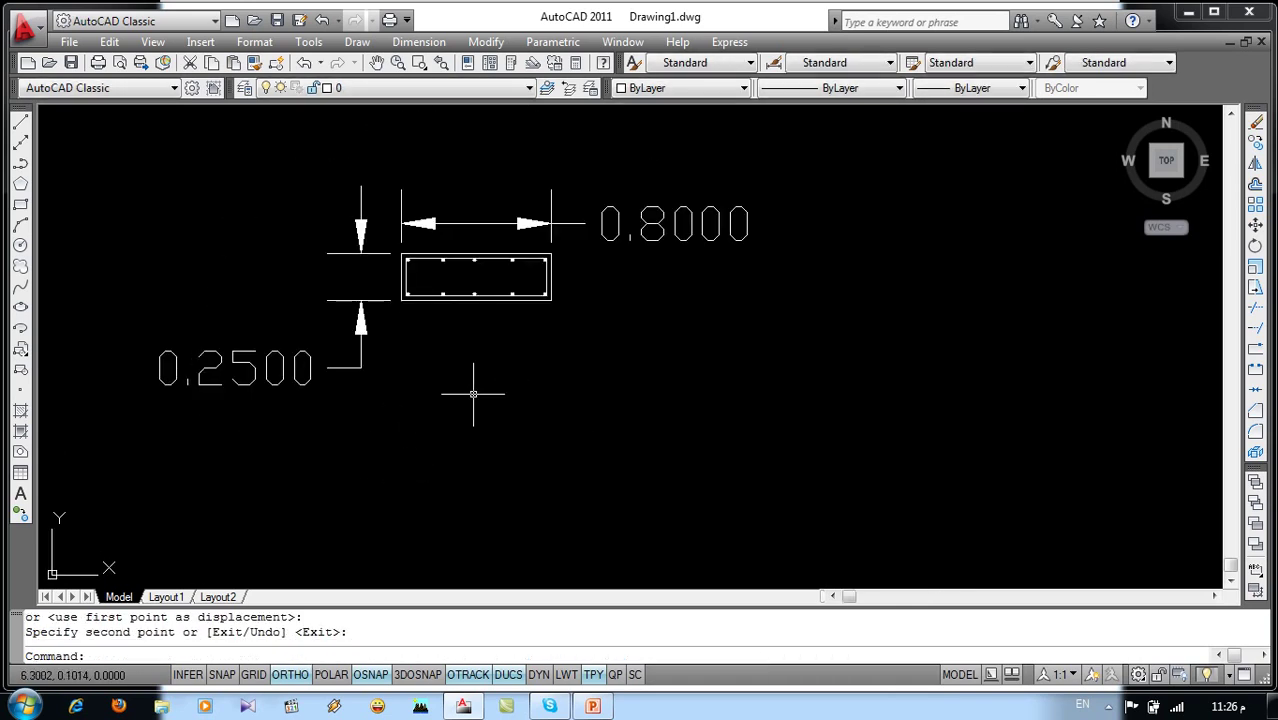
type("s")
key("Return")
Stretch the bottom edge of the lowest 0.8000-wide section down 0.05 so it is 0.3000 tall.
left_click(593, 274)
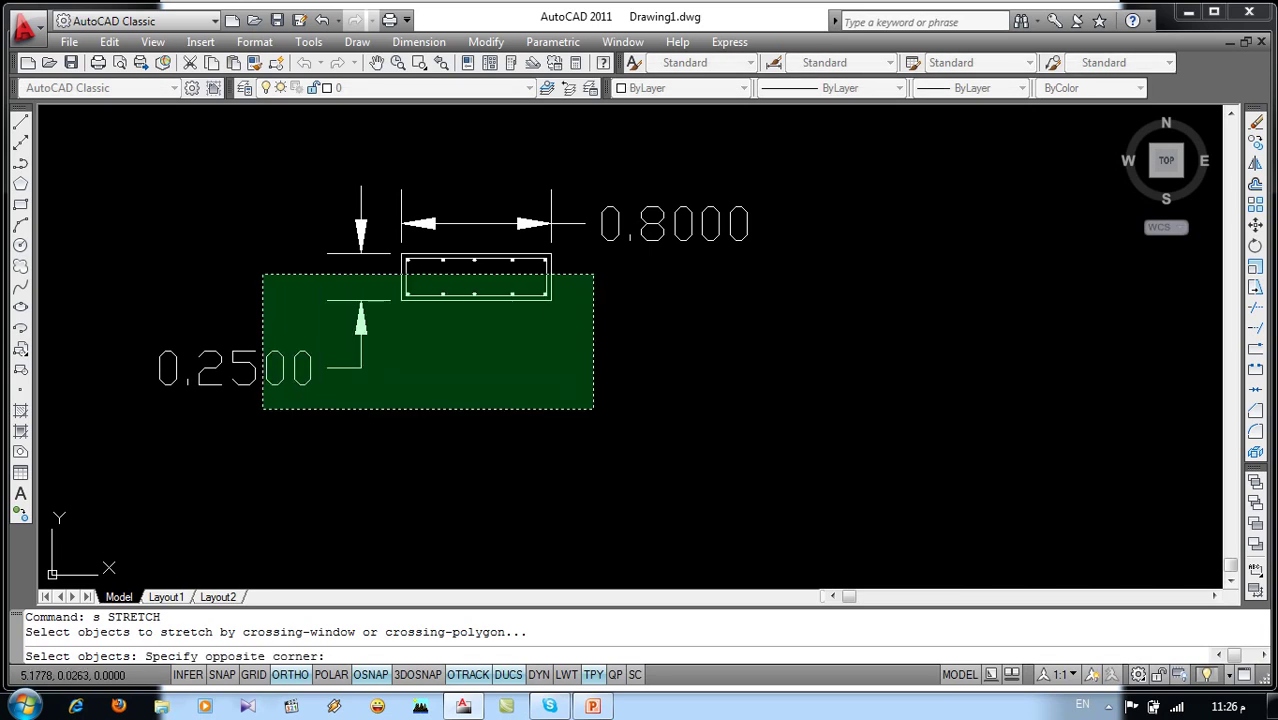
left_click(262, 410)
key("Return")
scroll(547, 299, "up", 2)
left_click(542, 292)
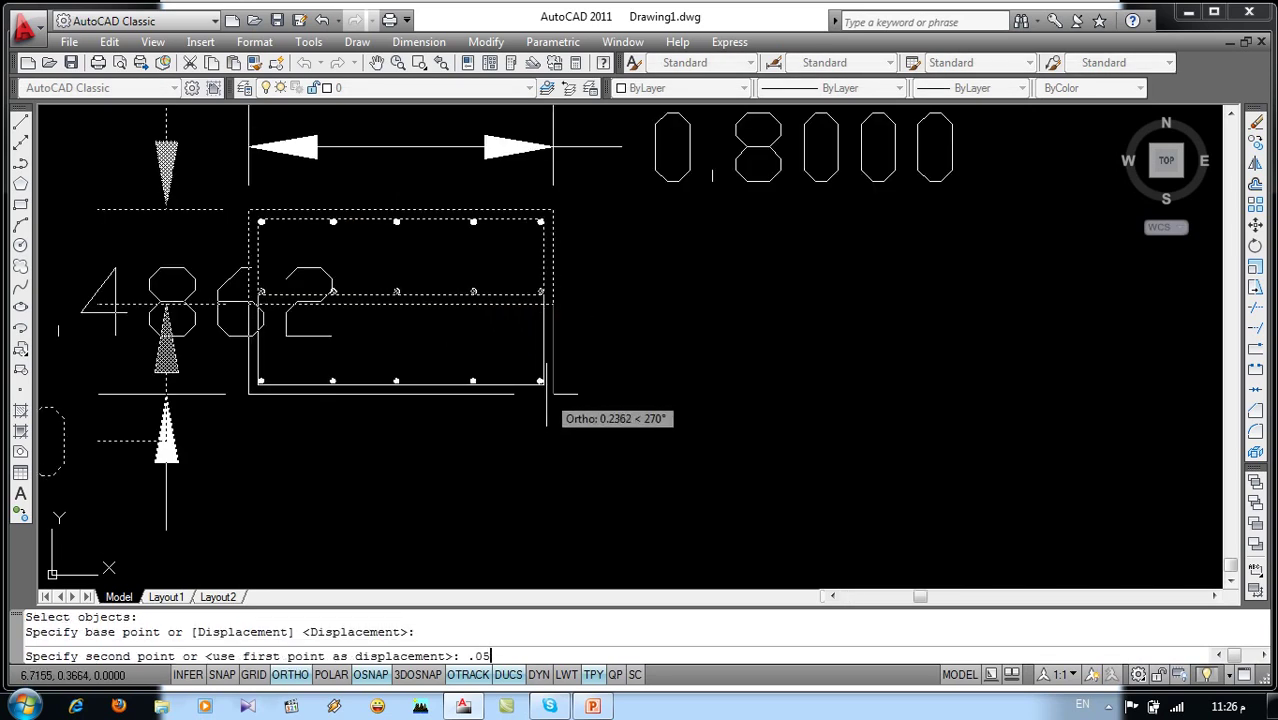
key("Return")
Pan and zoom to review all three sections: 0.6×0.25, 0.8×0.25 and 0.8×0.3.
scroll(590, 371, "down", 3)
scroll(590, 371, "up", 1)
middle_click_drag(590, 371, 530, 461)
scroll(535, 440, "down", 1)
scroll(545, 371, "down", 1)
middle_click_drag(536, 337, 522, 422)
scroll(559, 331, "up", 1)
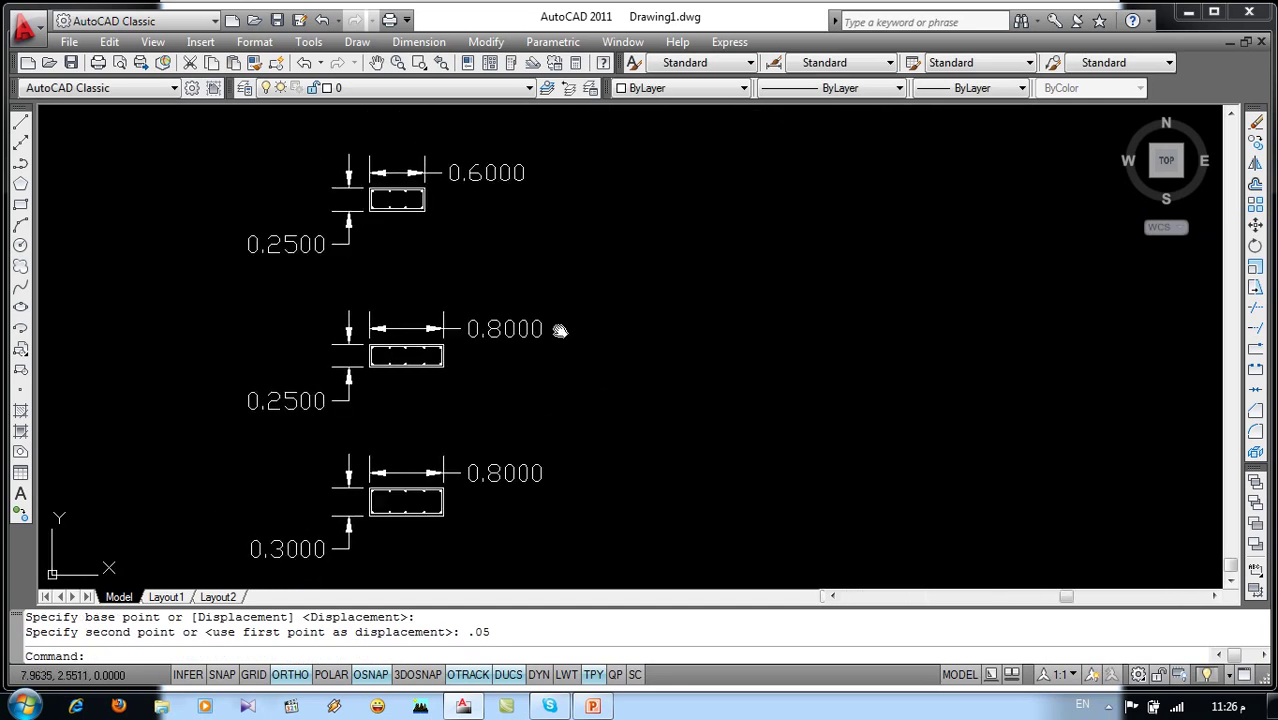
middle_click_drag(559, 331, 469, 409)
scroll(535, 262, "up", 1)
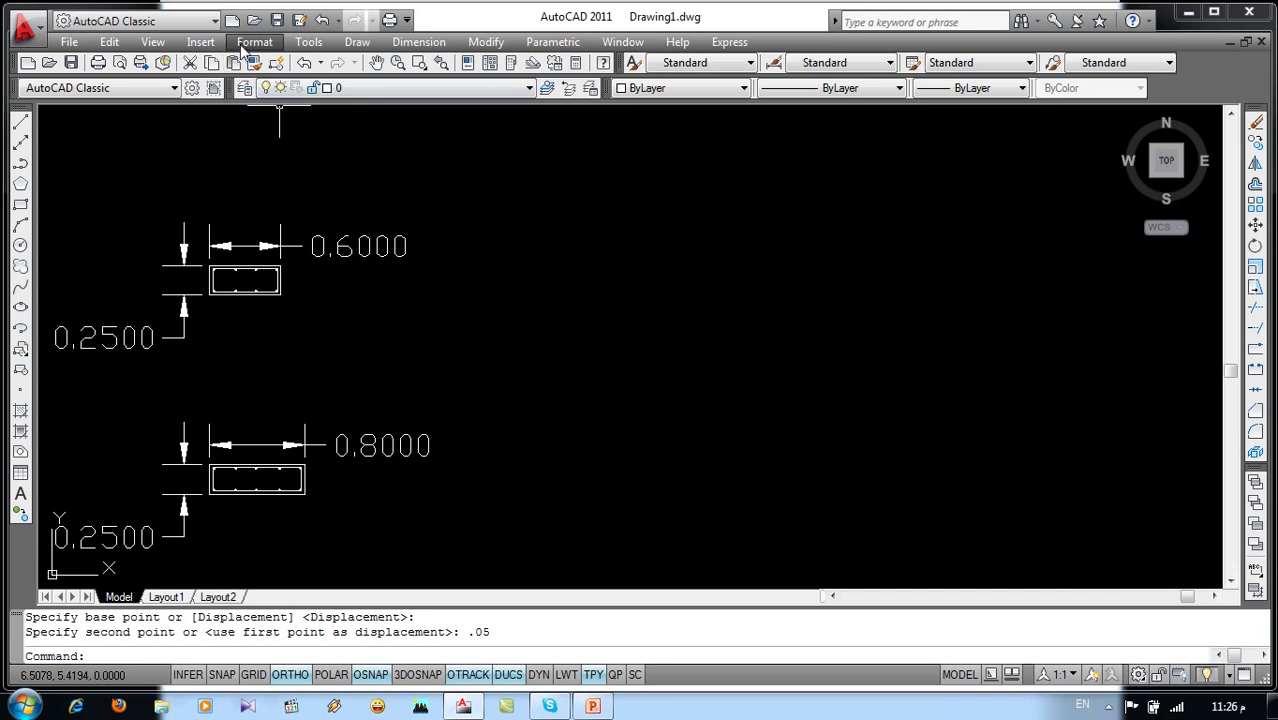
Create a new text style named A from the Format menu's Text Style dialog.
left_click(243, 52)
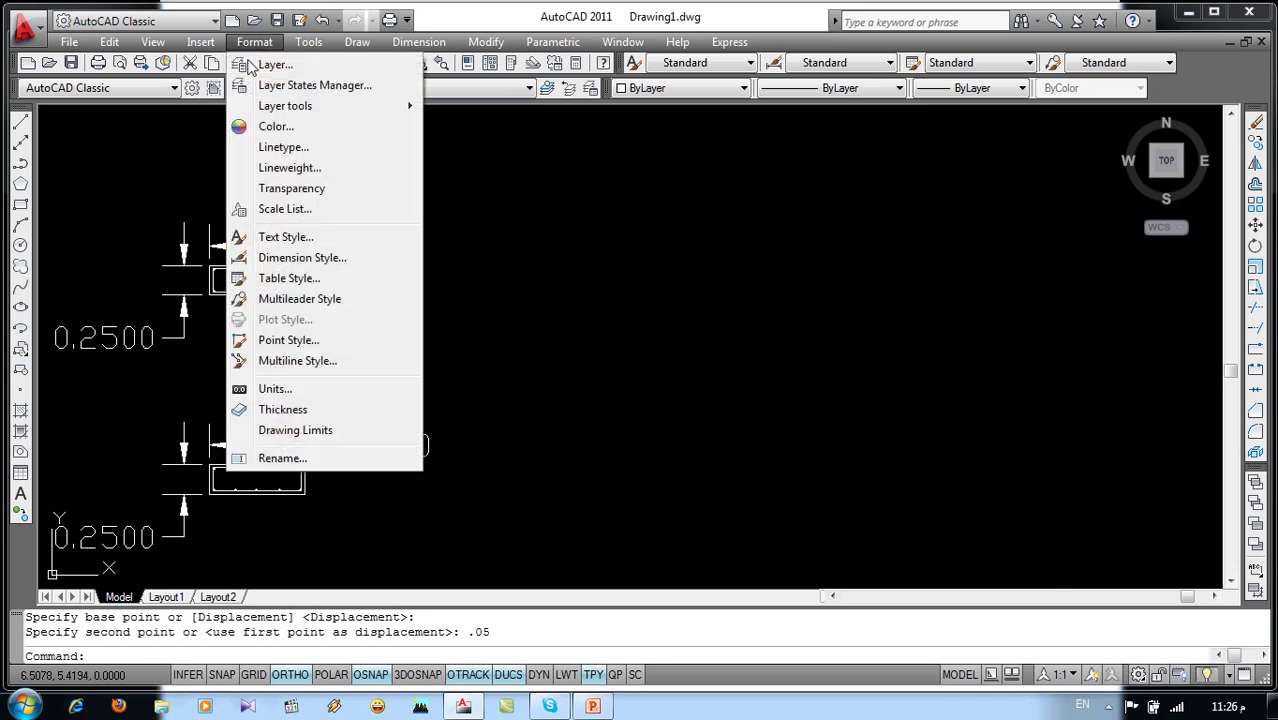
left_click(285, 237)
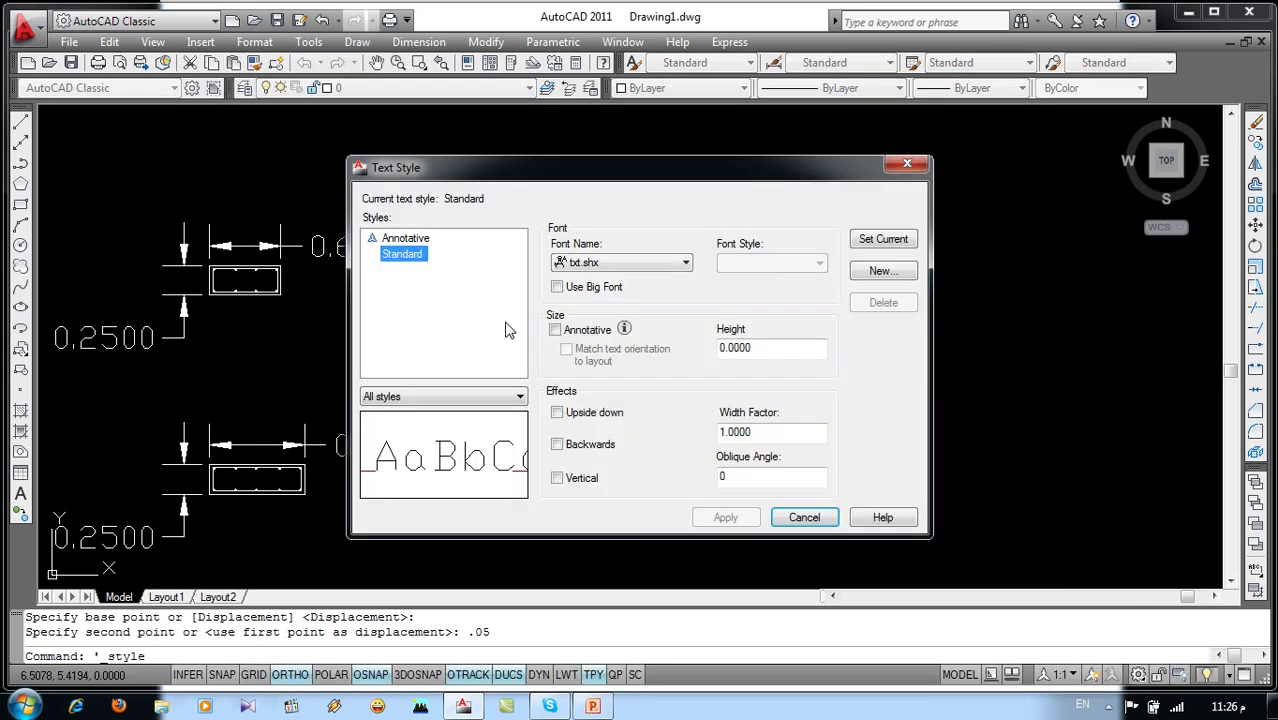
left_click(876, 272)
type("A")
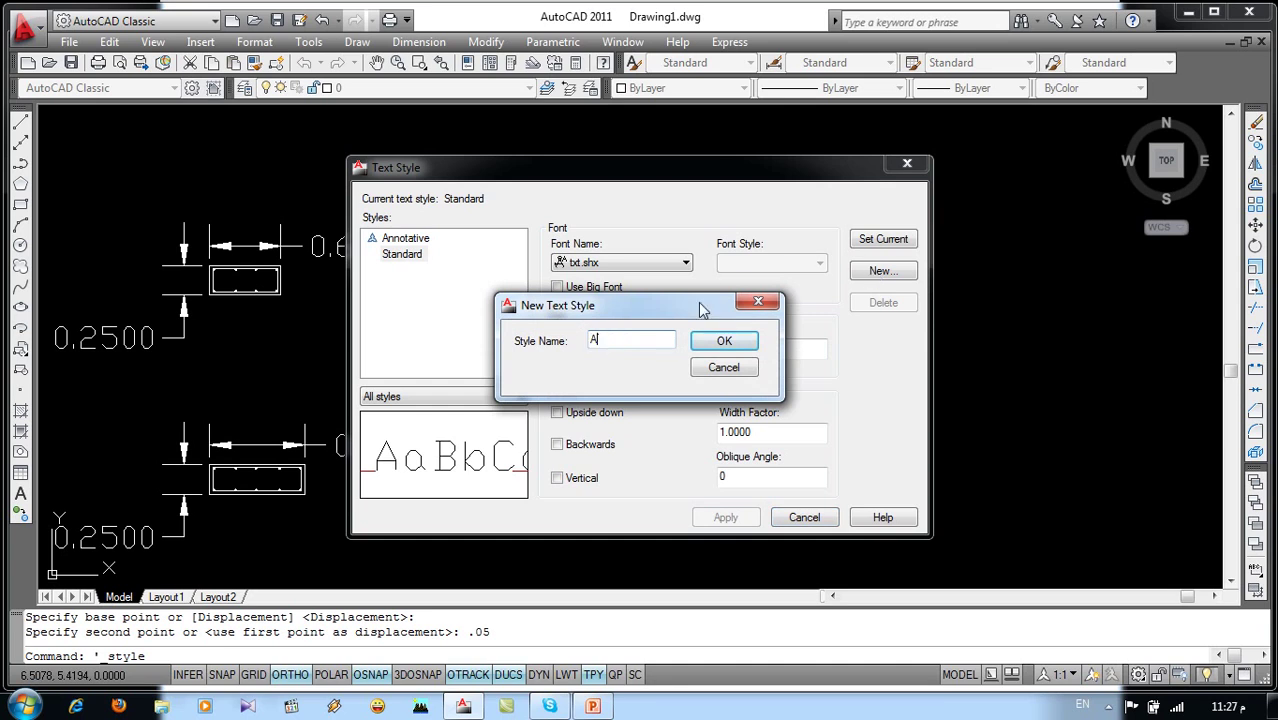
left_click(727, 341)
Assign the xarab.shx font to style A, apply it, and close the dialog.
left_click(686, 262)
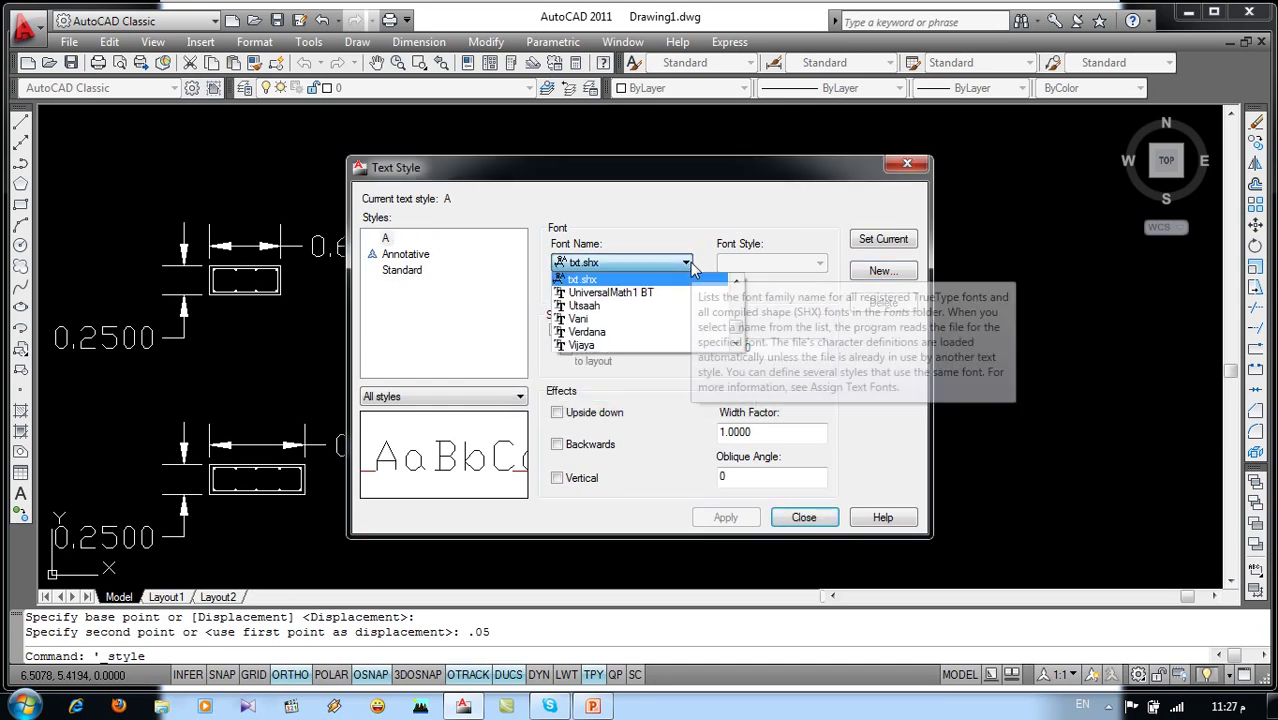
key("Down")
key("Down")
key("Down")
key("Down")
key("Down")
key("Down")
key("Down")
key("Down")
key("Down")
key("Down")
key("Down")
key("Down")
key("Down")
key("Down")
key("Down")
key("Down")
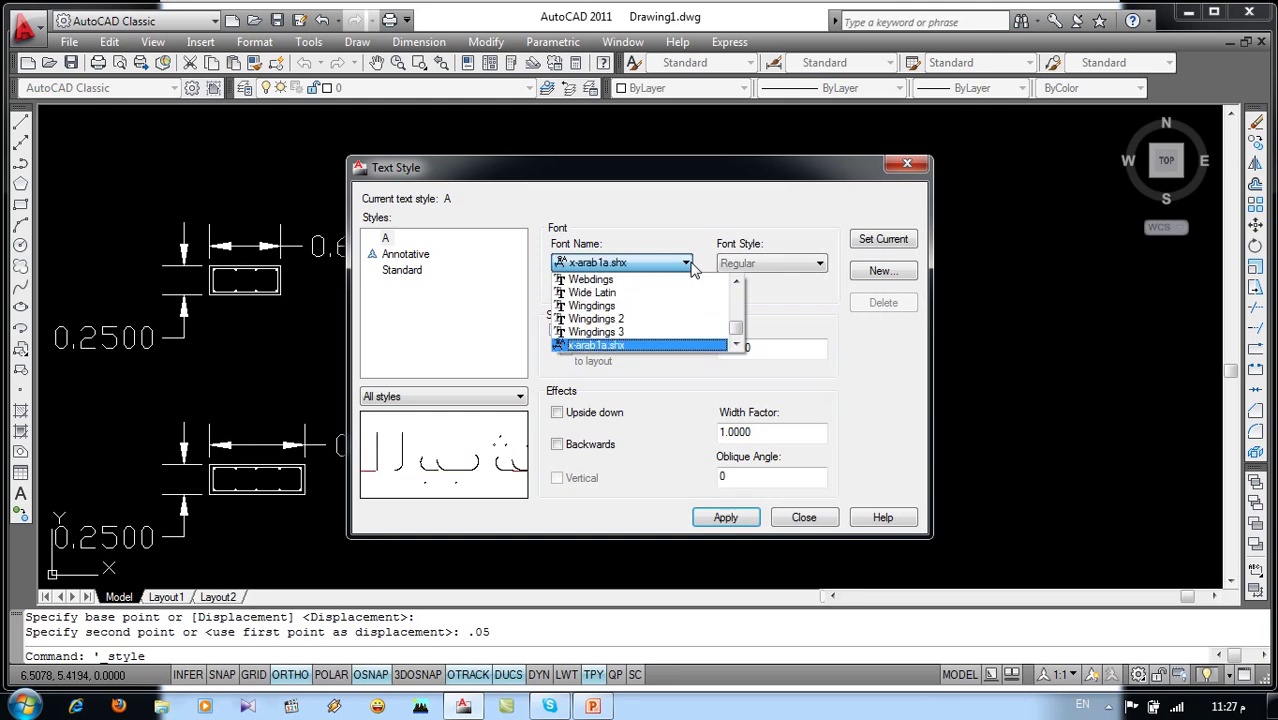
key("Down")
key("Down")
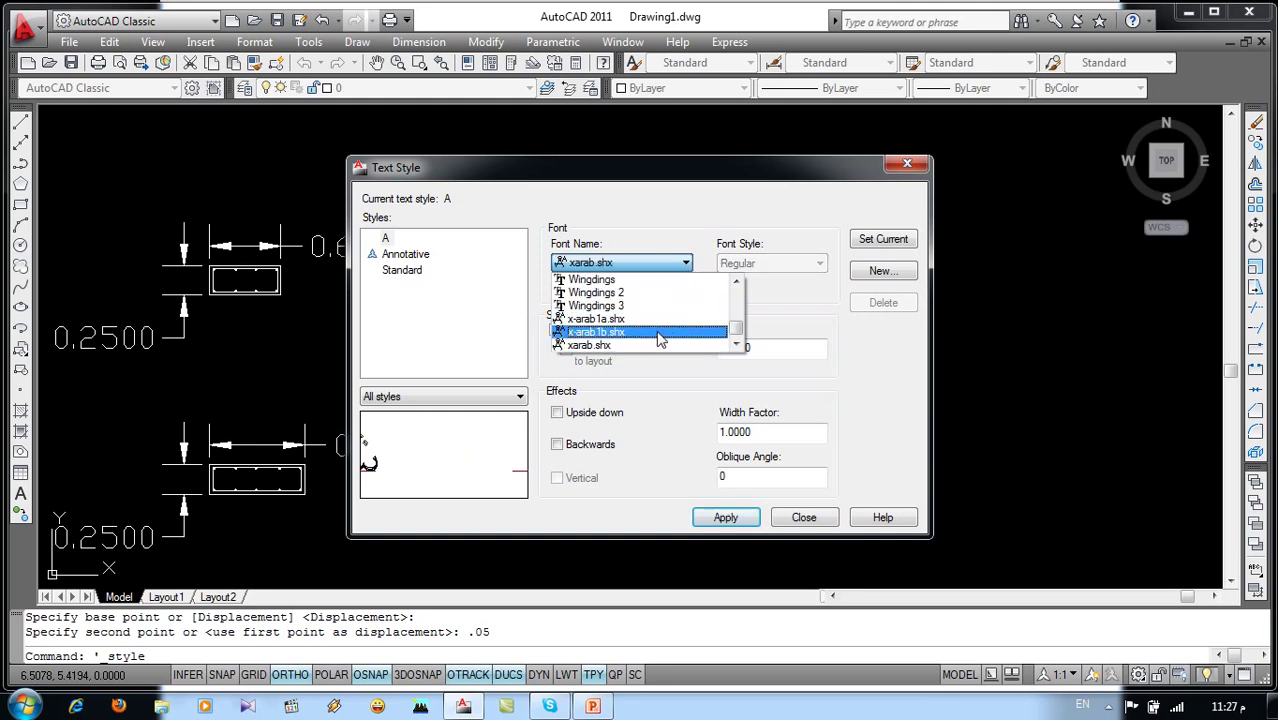
left_click(655, 345)
left_click(725, 517)
left_click(804, 517)
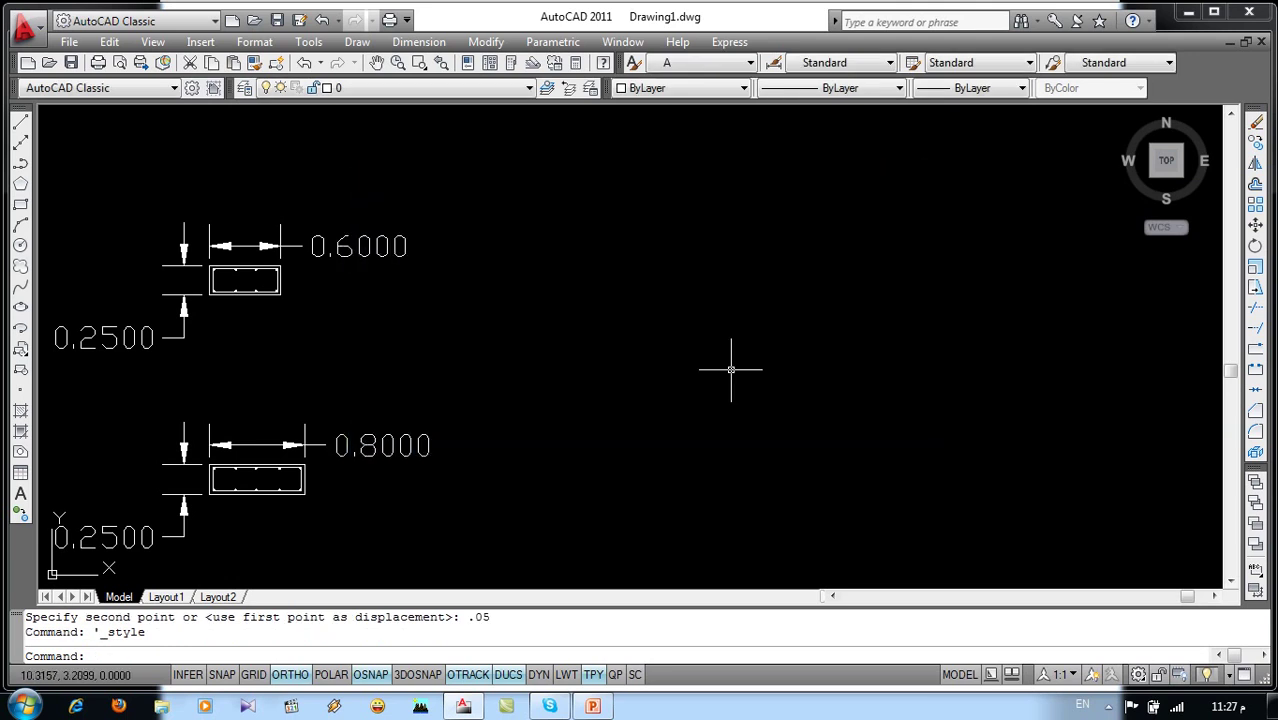
left_click(630, 656)
Place a single line of Arabic text, 0.5 tall at rotation 0, beside the rectangles.
type("dt")
key("Return")
left_click(585, 345)
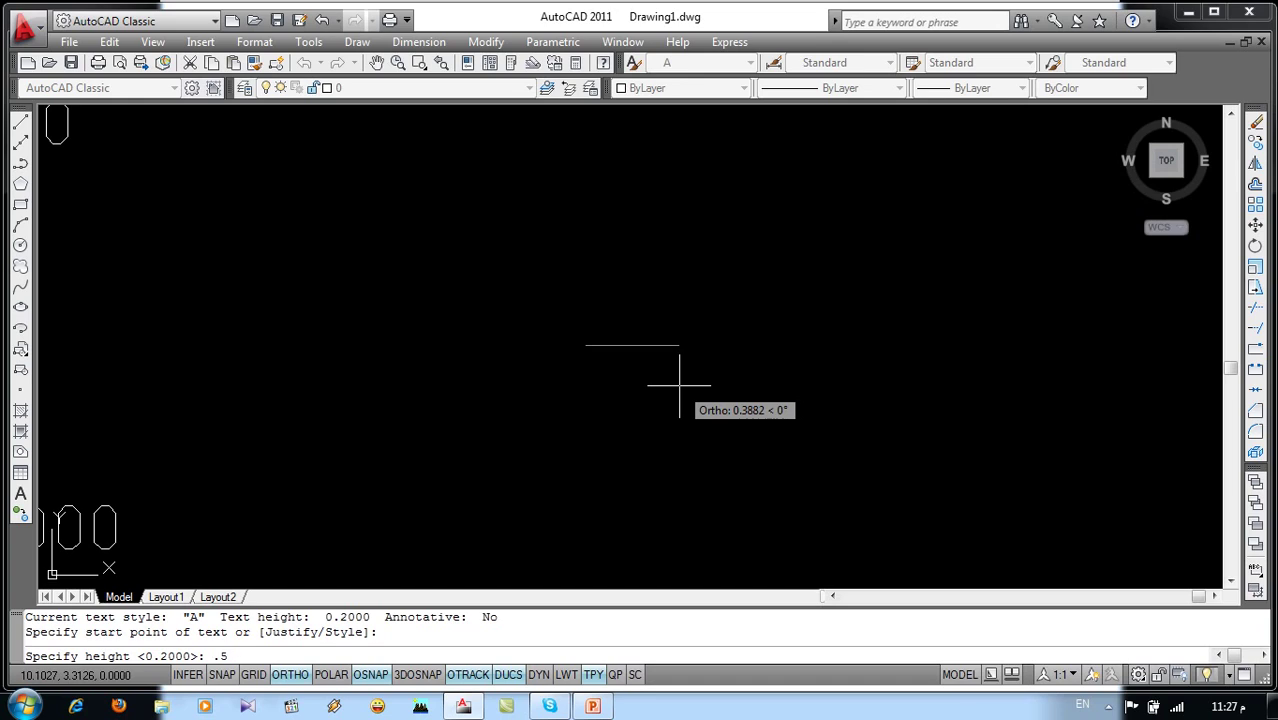
key("Return")
key("Return")
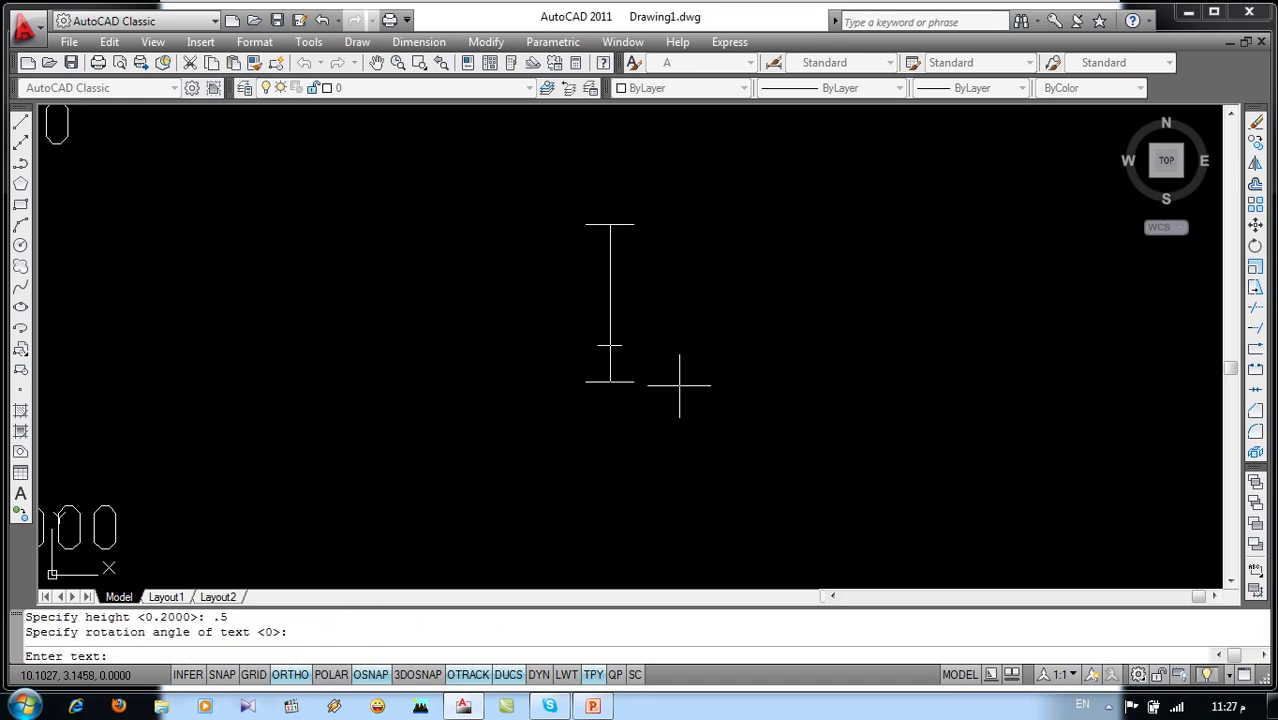
type("Hdl")
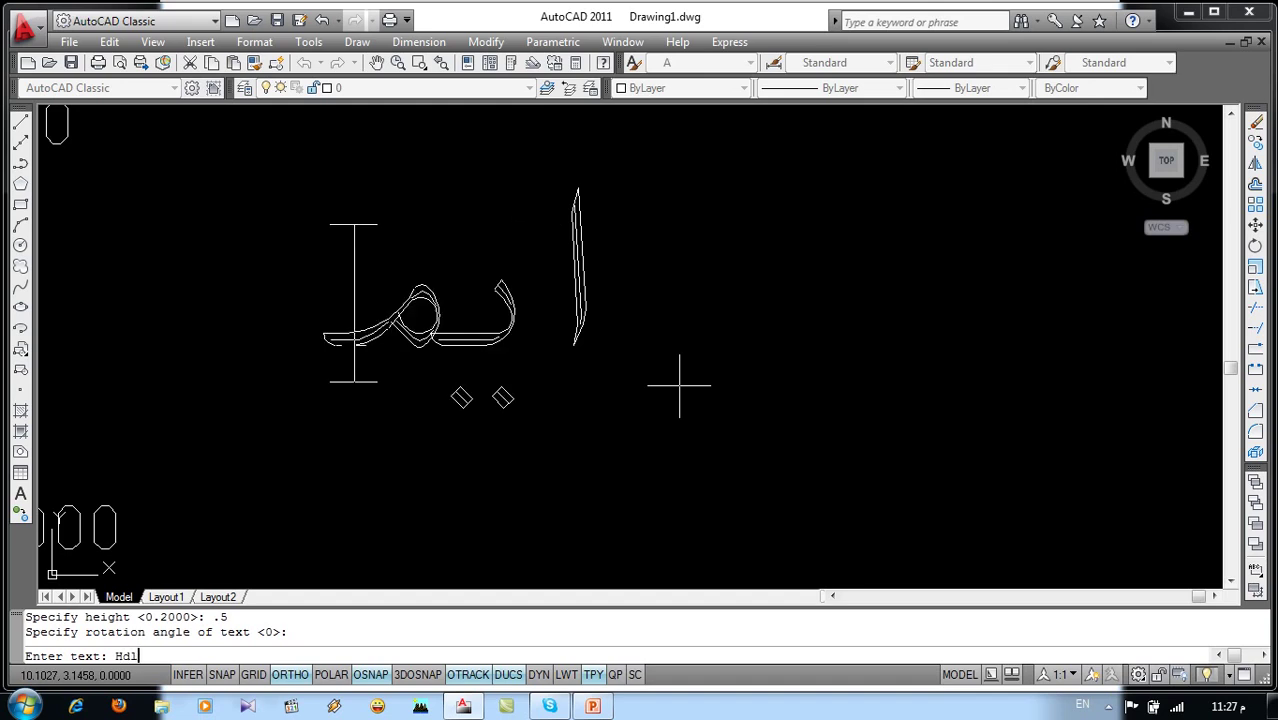
type("K")
key("Return")
key("Return")
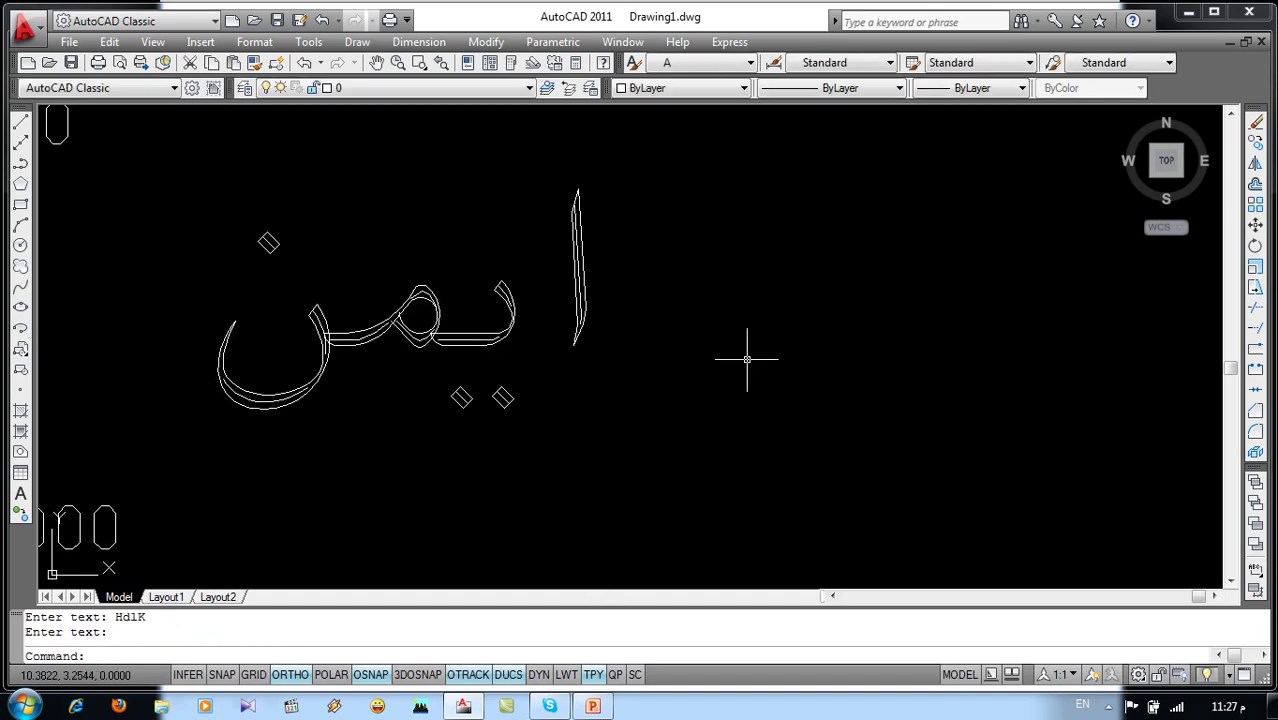
Bring the rectangles back into view, then show the PowerPoint slide listing lessons 24 to 31.
scroll(745, 358, "down", 3)
middle_click_drag(693, 414, 688, 354)
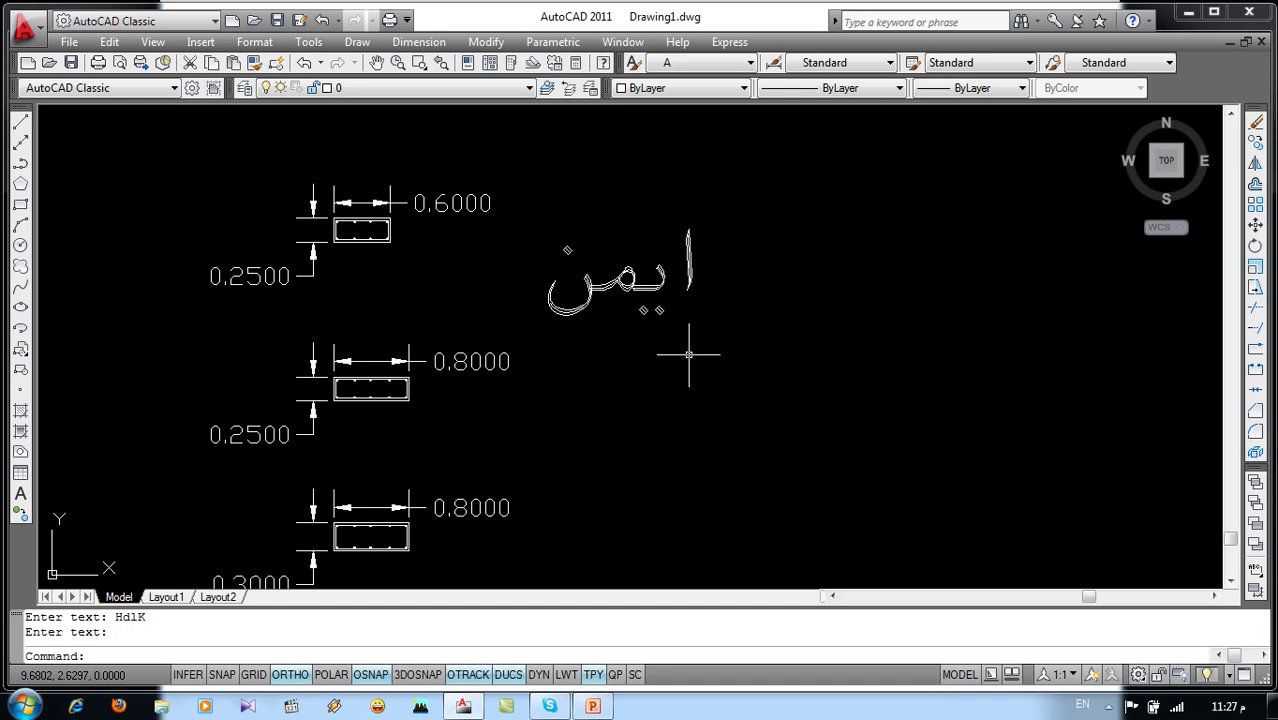
left_click(595, 703)
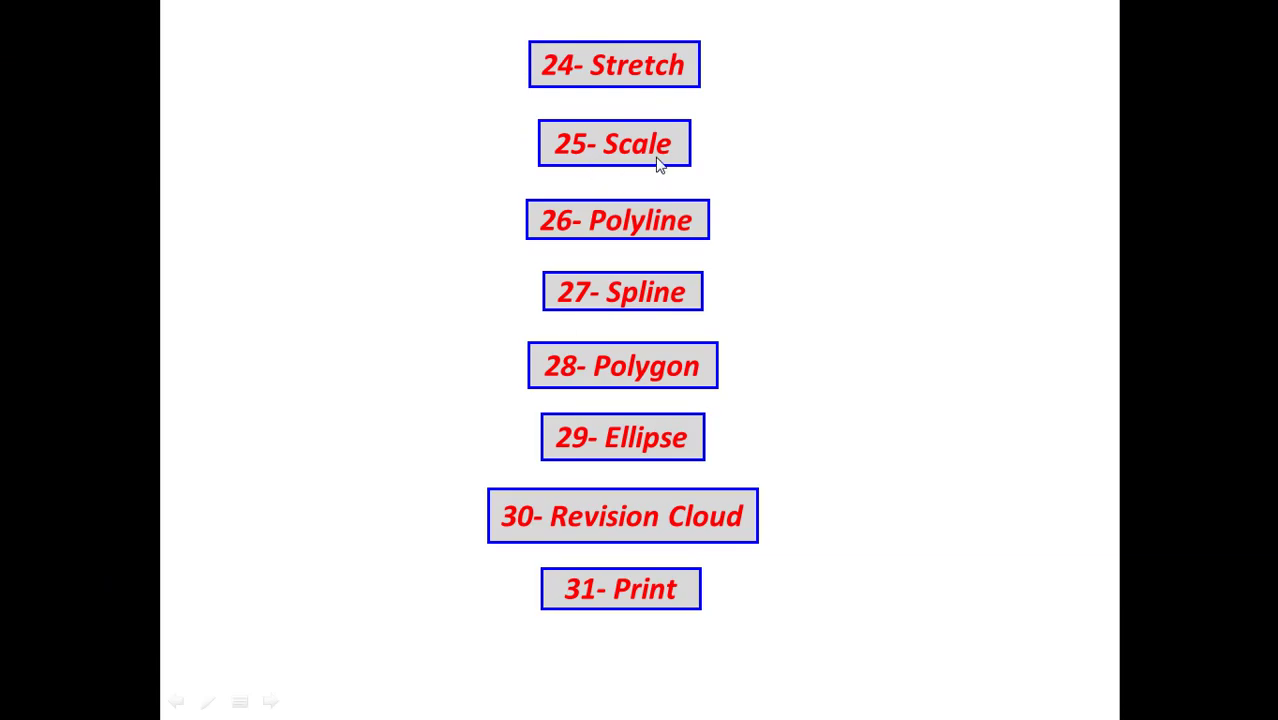
Return to the AutoCAD drawing and shift the view slightly left.
key("alt+Tab")
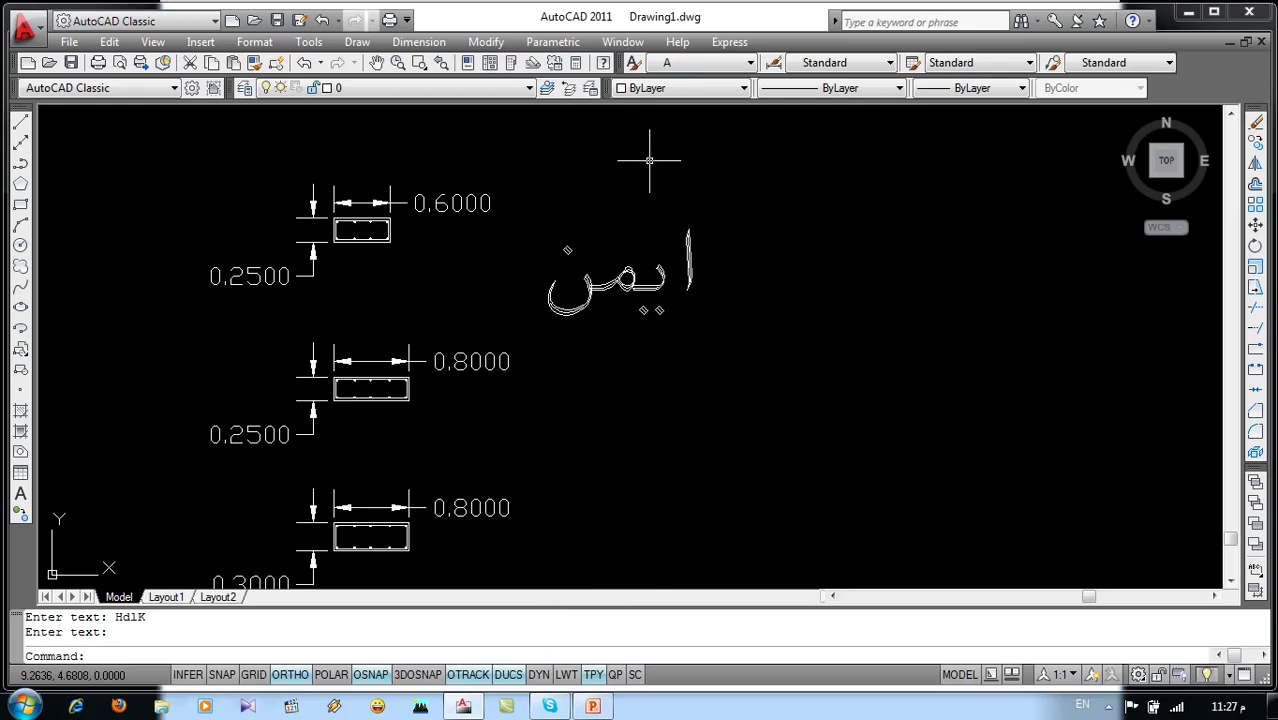
middle_click_drag(640, 251, 596, 254)
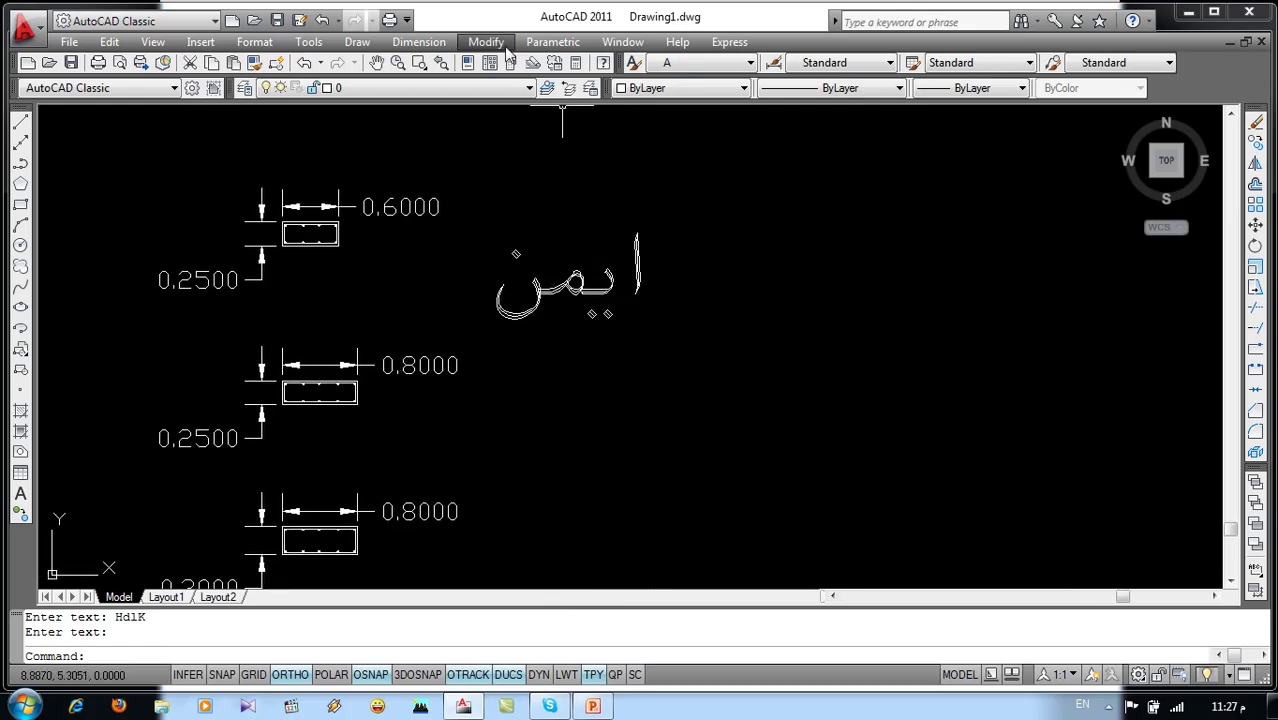
left_click(486, 42)
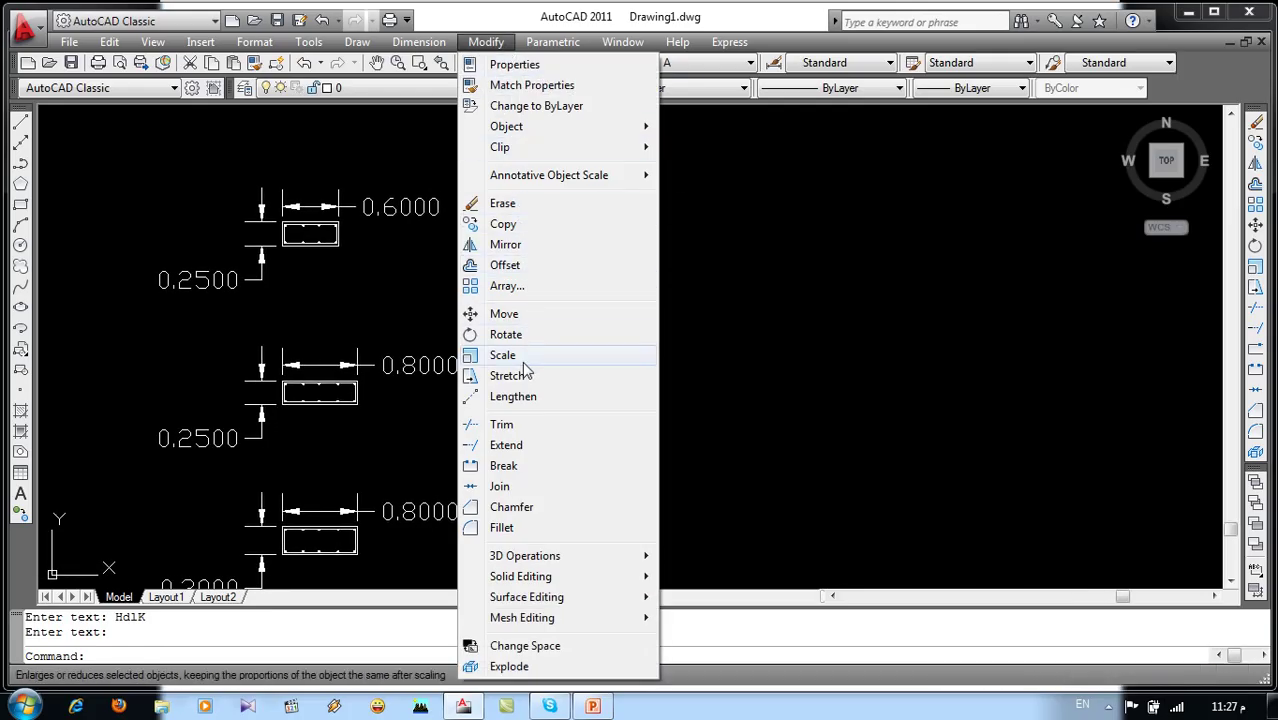
left_click(777, 319)
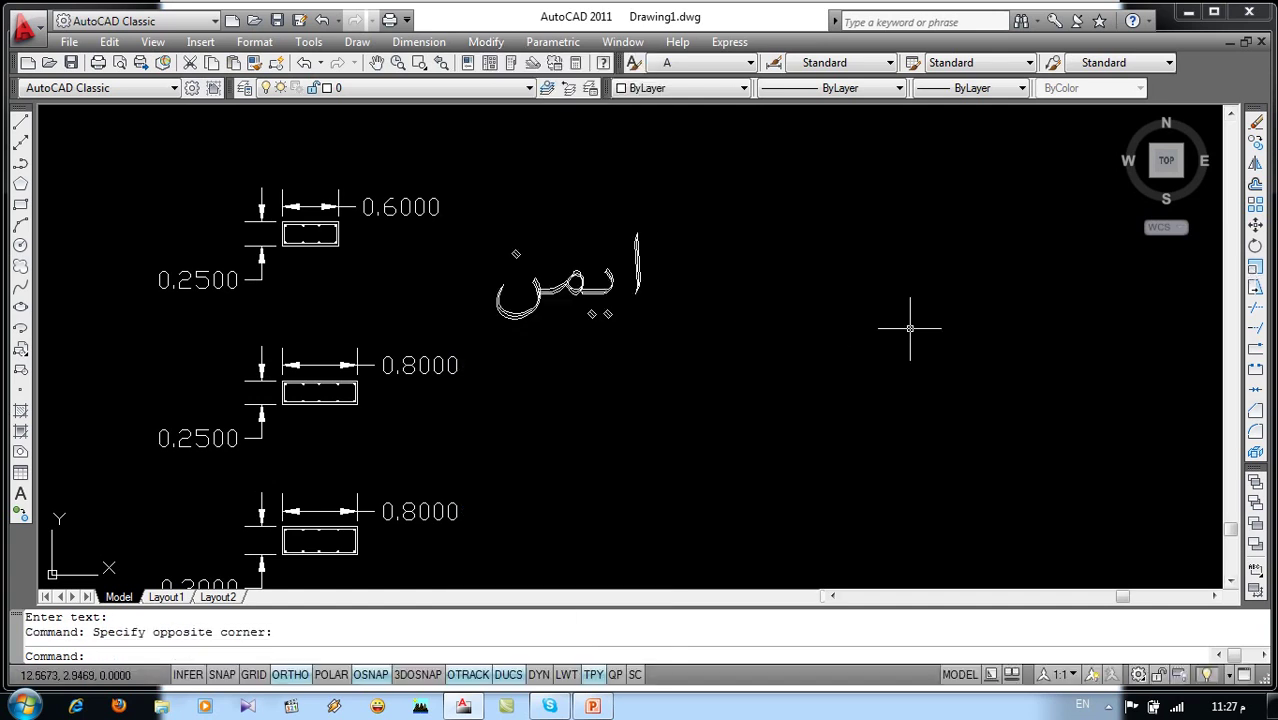
Scale the Arabic text by a factor of 0.5 to half size.
type("sc")
key("Return")
left_click(676, 234)
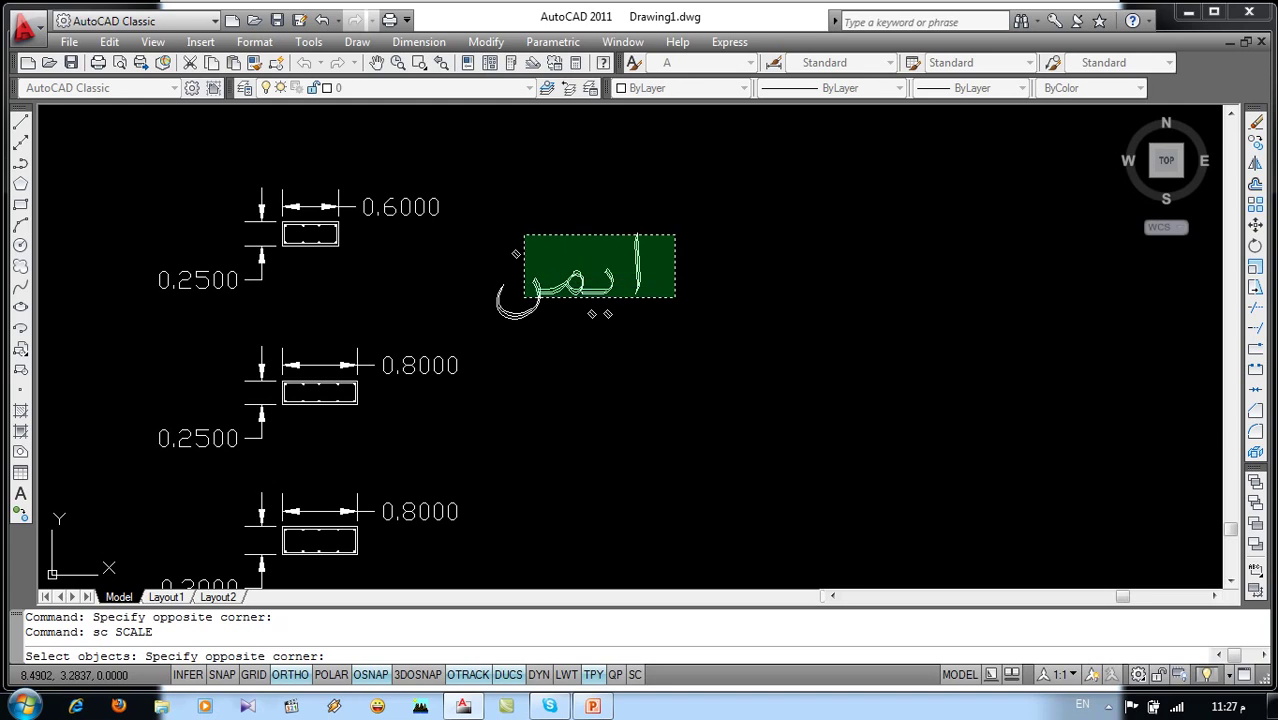
left_click(529, 297)
key("Return")
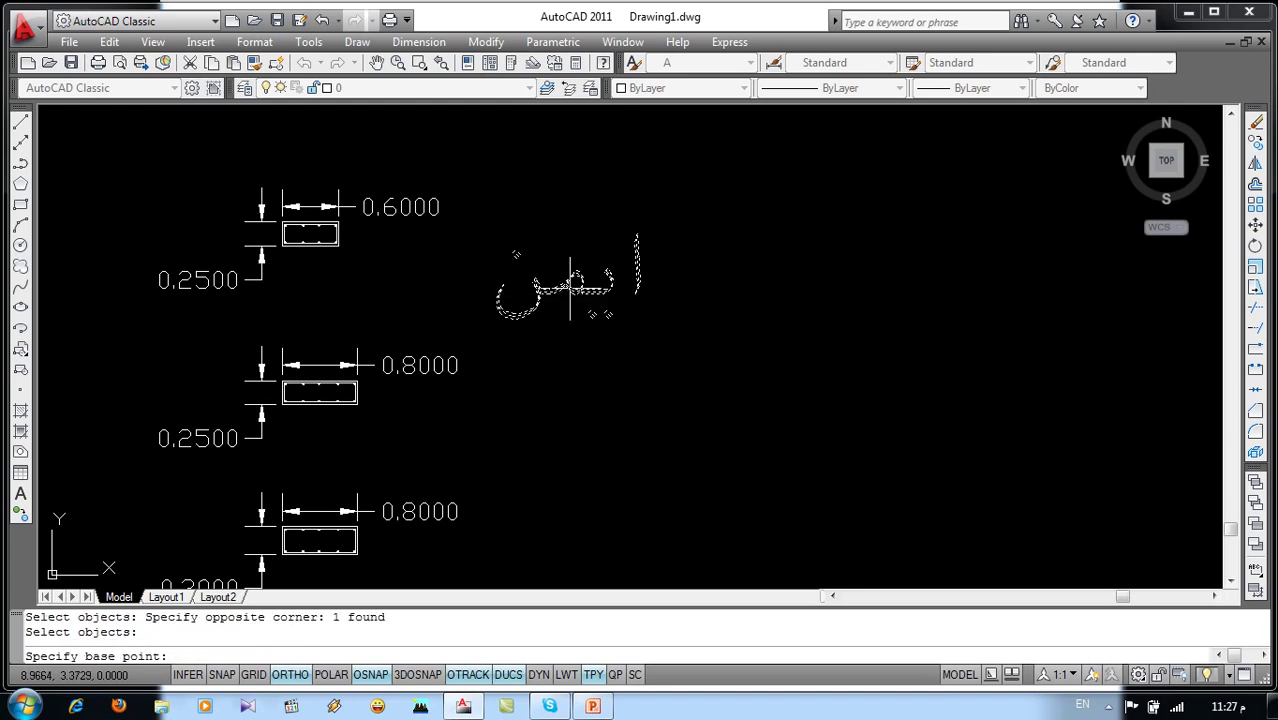
left_click(570, 289)
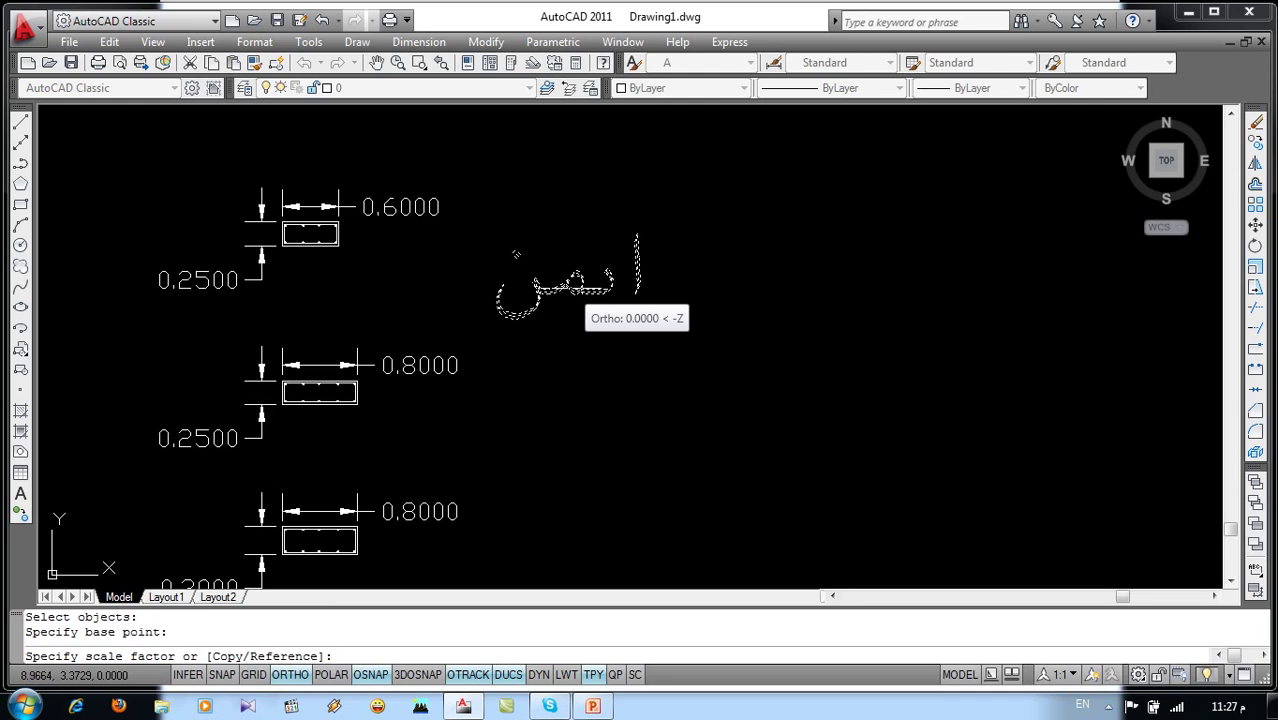
type(".5")
key("Return")
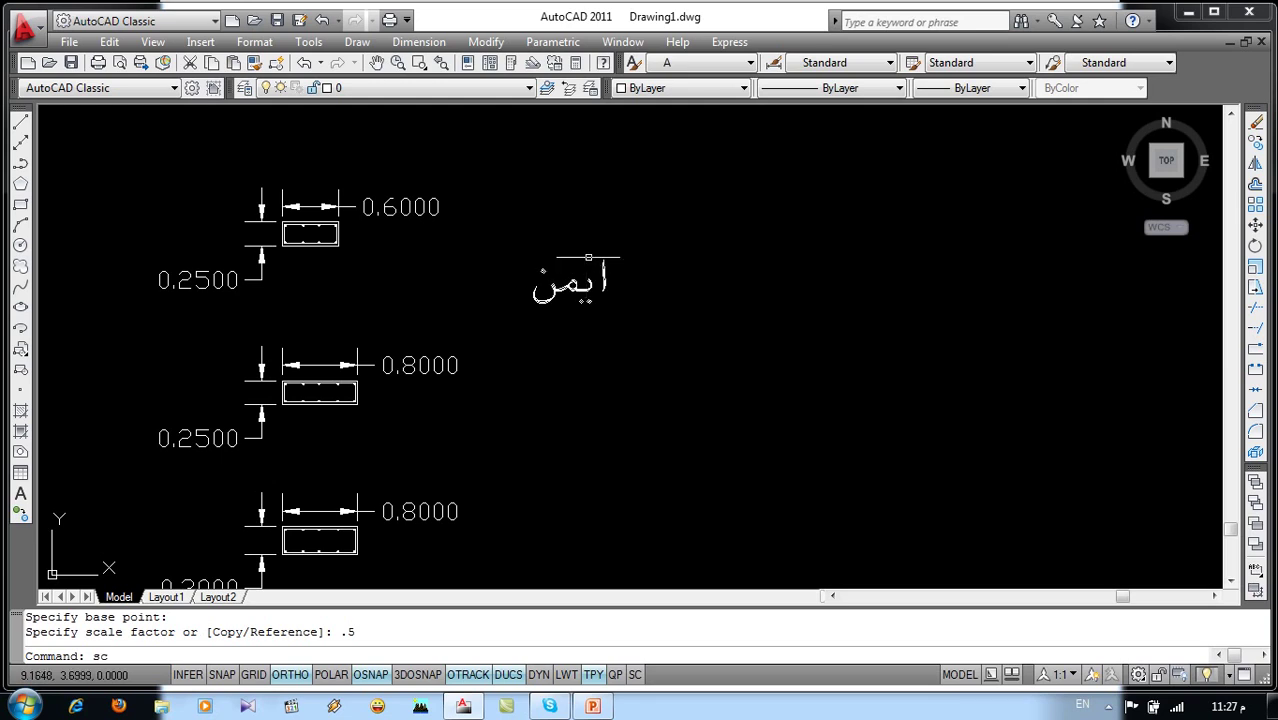
Scale the Arabic text again by a factor of 3.
key("Return")
left_click_drag(525, 250, 615, 315)
key("Return")
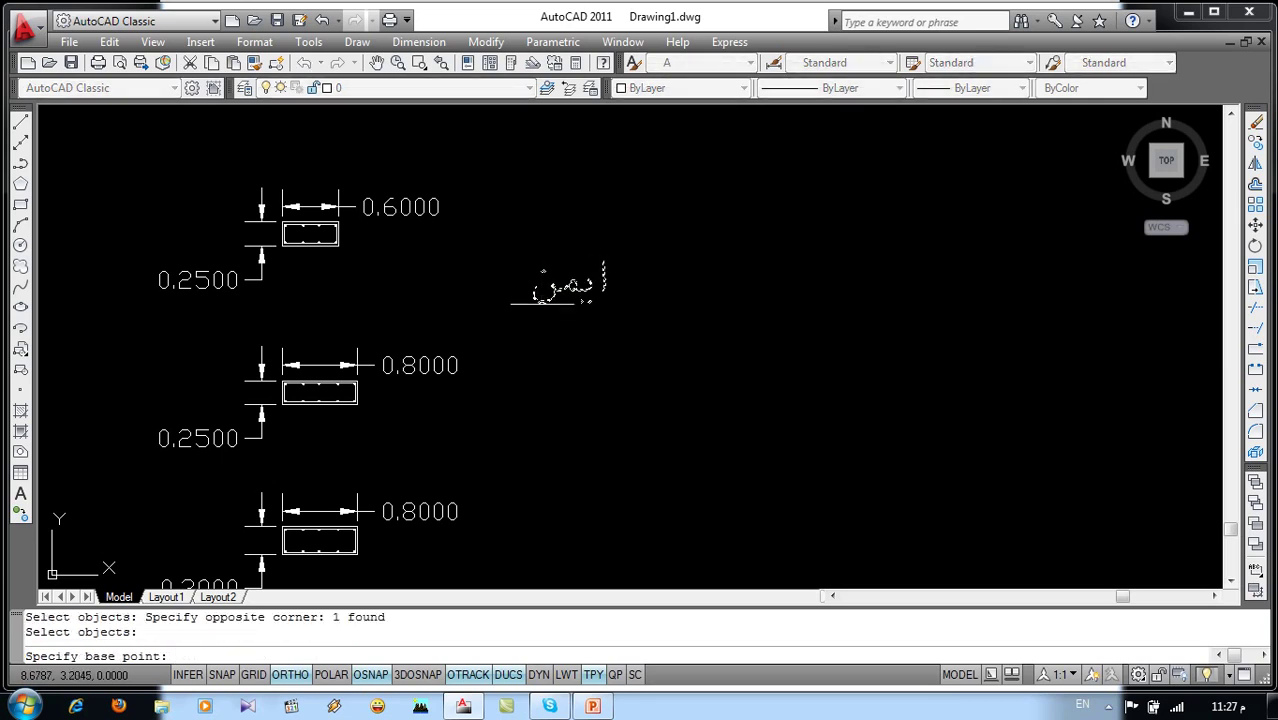
left_click(565, 290)
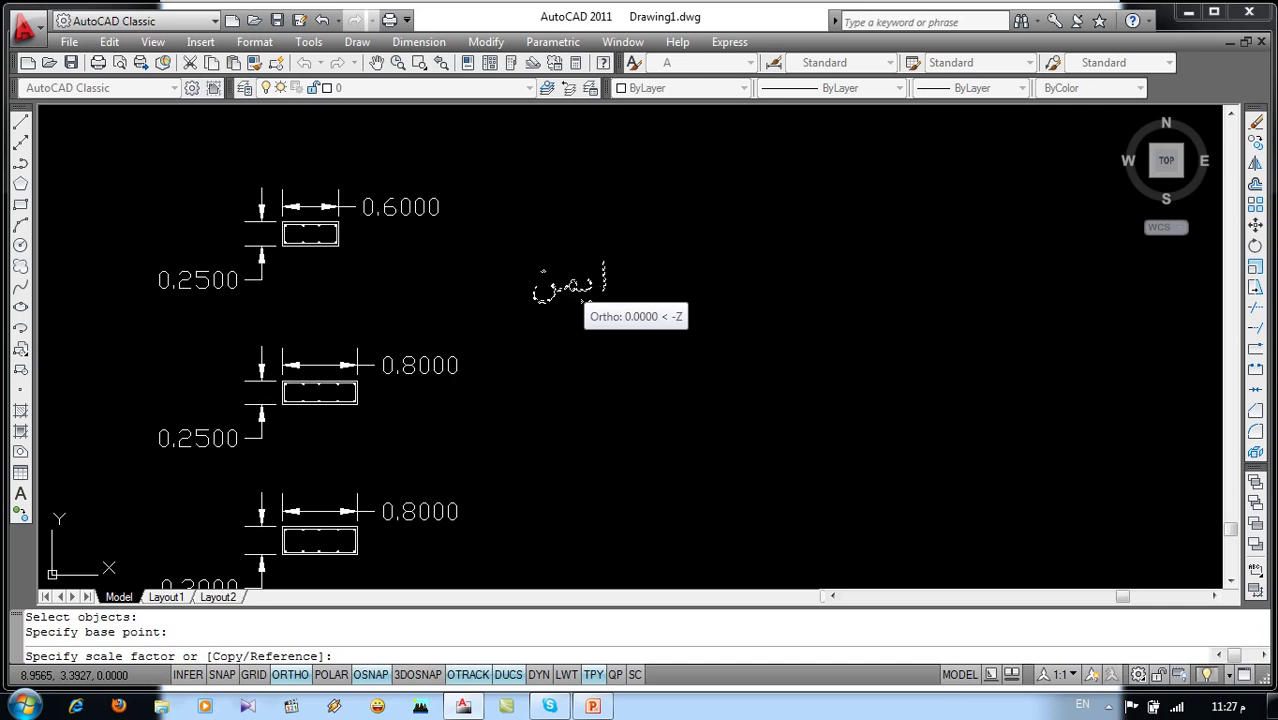
type("3")
key("Return")
Select the enlarged Arabic text and delete it.
left_click(603, 248)
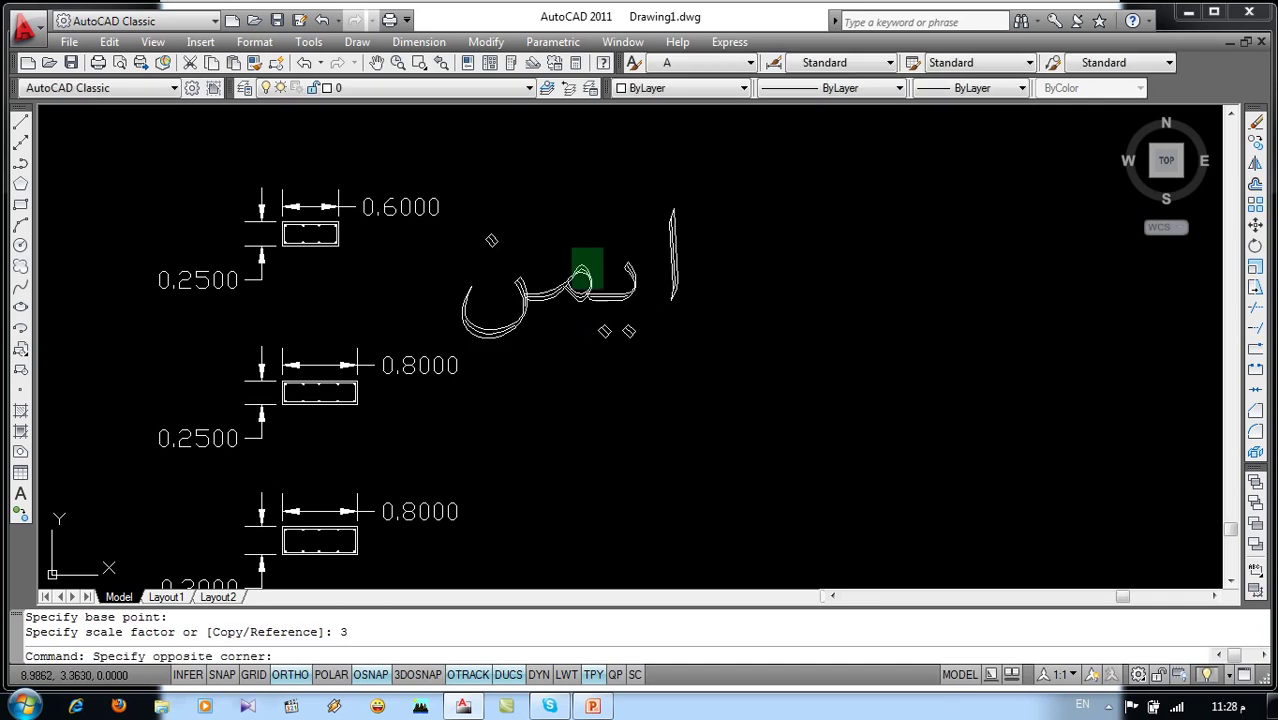
left_click(571, 299)
key("Delete")
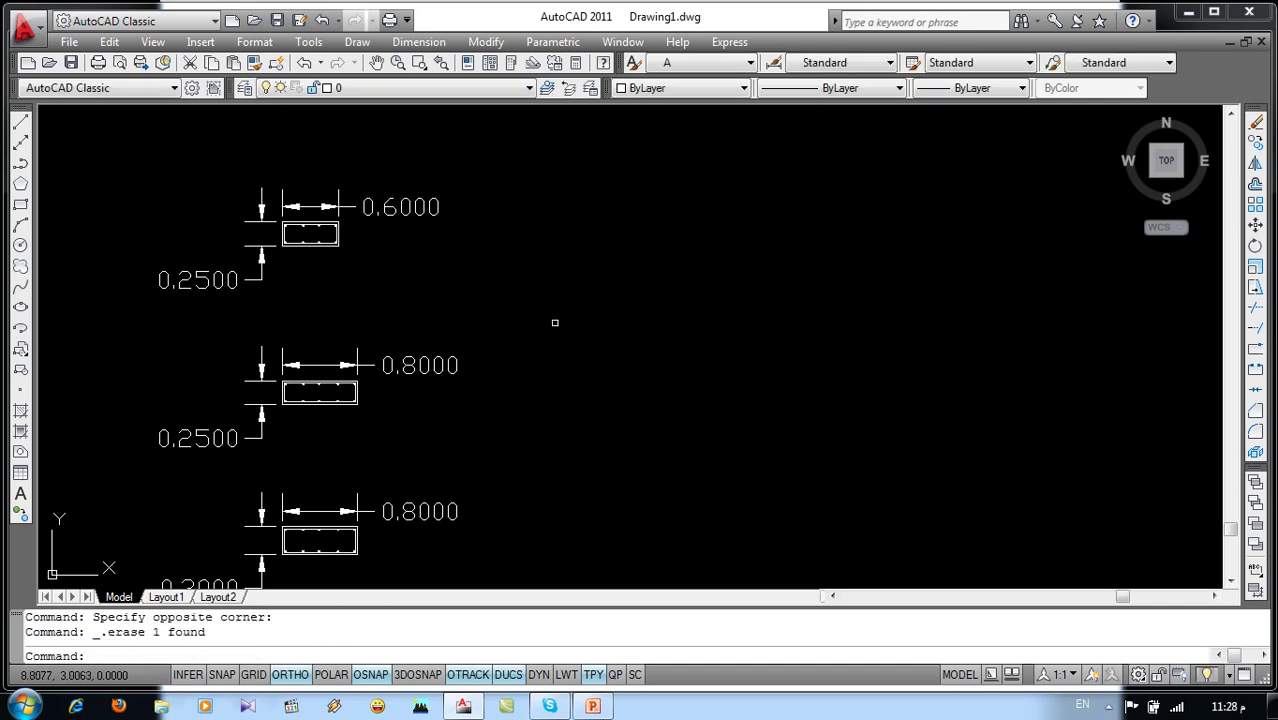
scroll(371, 340, "up", 2)
scroll(419, 328, "up", 2)
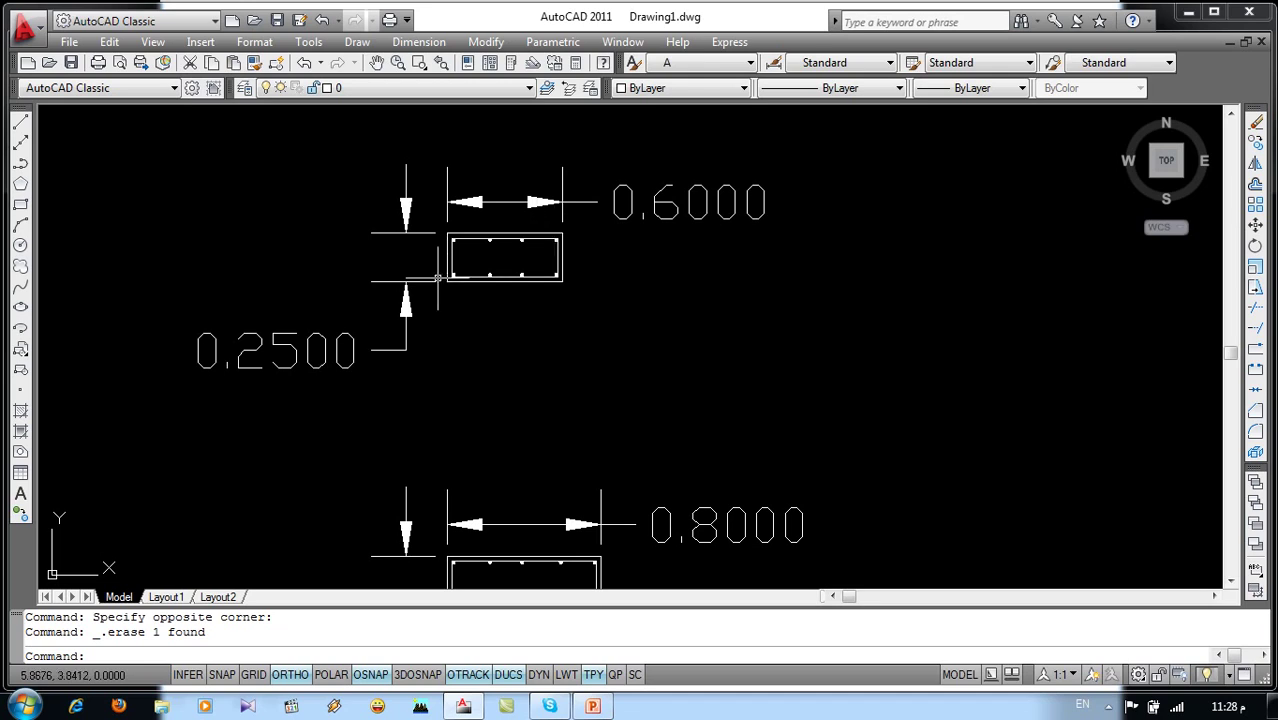
scroll(437, 278, "down", 1)
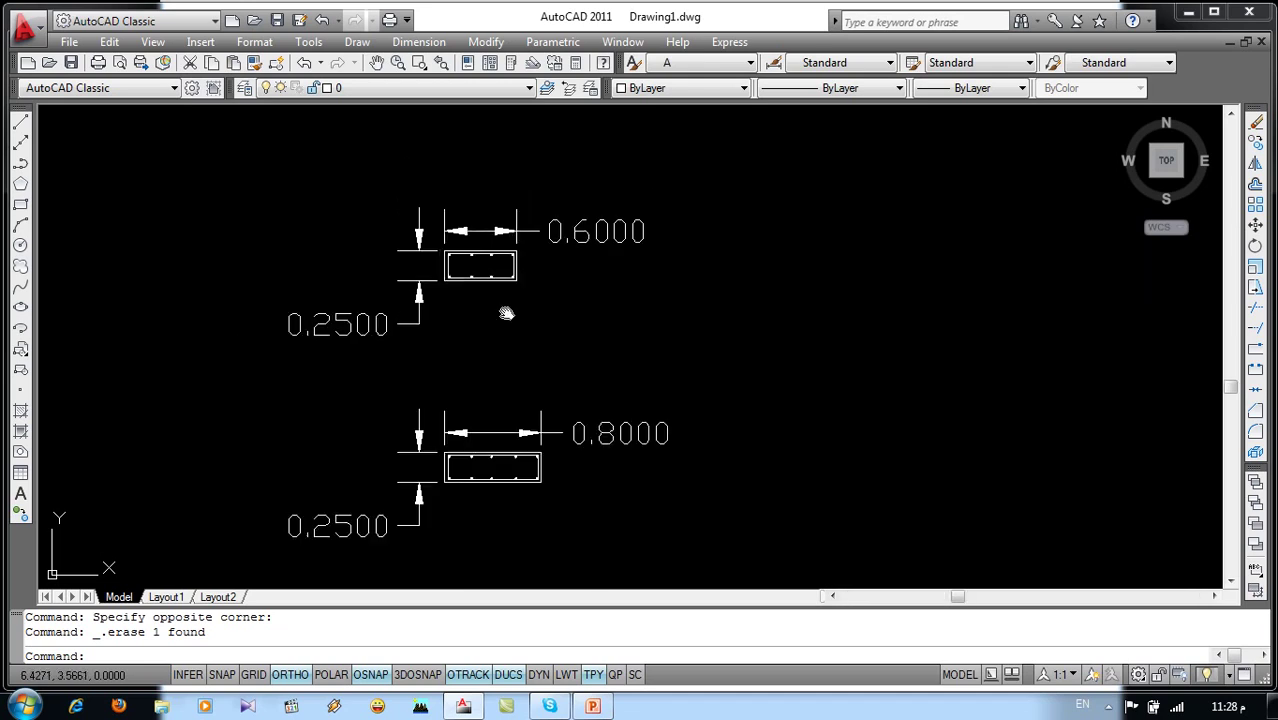
scroll(491, 347, "down", 1)
Scale the upper rectangle and its dimensions by 4 from its lower-left corner.
key("Return")
left_click(540, 226)
left_click(366, 360)
key("Return")
scroll(404, 331, "up", 2)
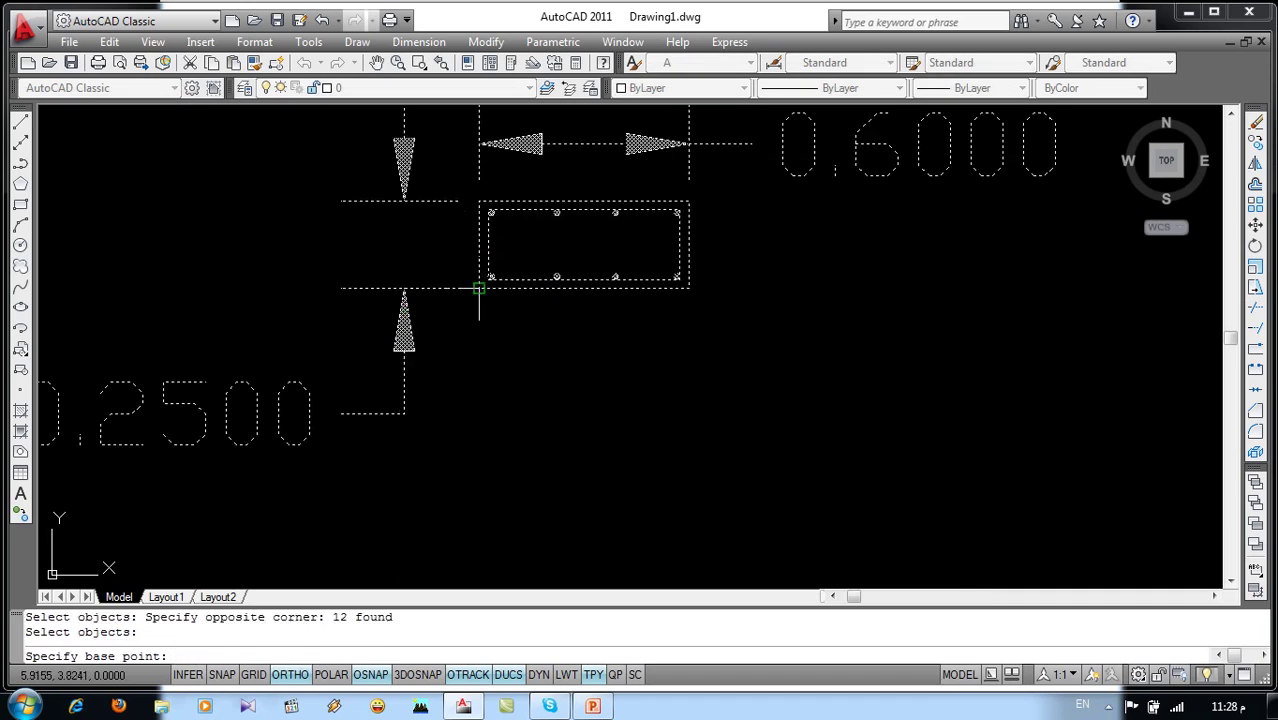
left_click(478, 288)
type("4")
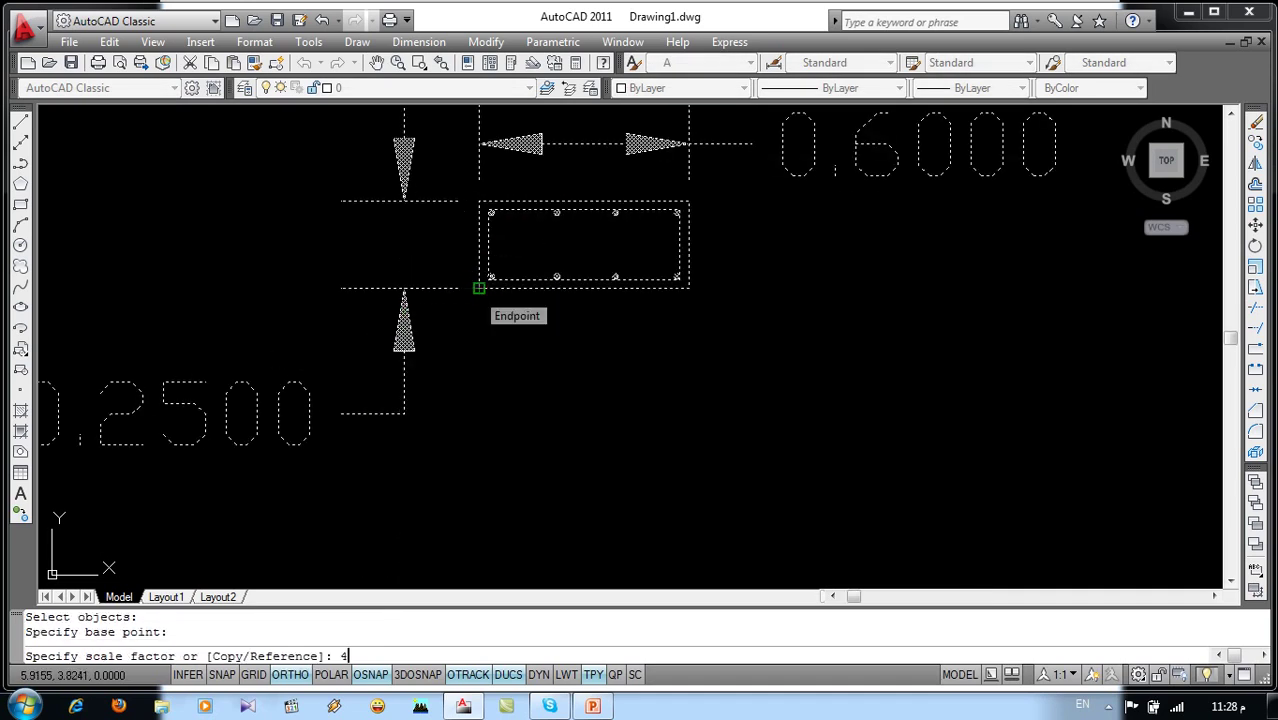
key("Return")
Frame the enlarged rectangle and open the properties of its 2.4000 width dimension.
scroll(475, 290, "down", 3)
scroll(568, 338, "up", 1)
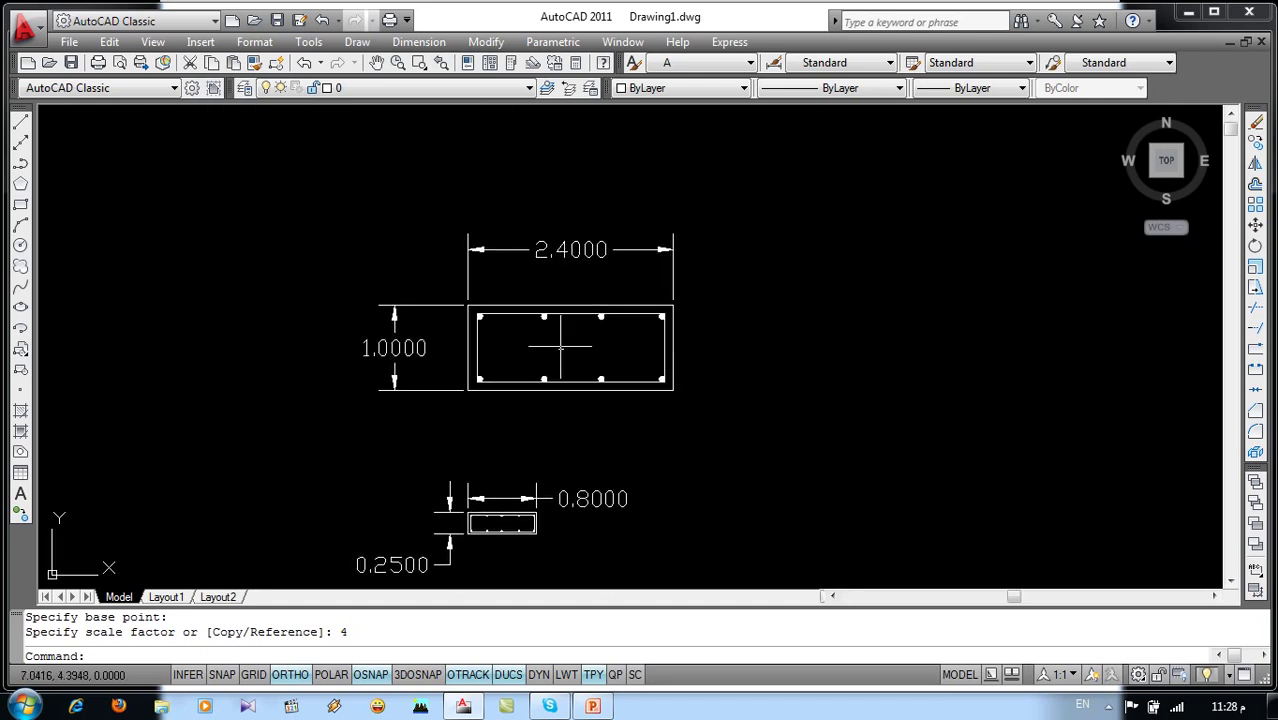
scroll(568, 338, "up", 1)
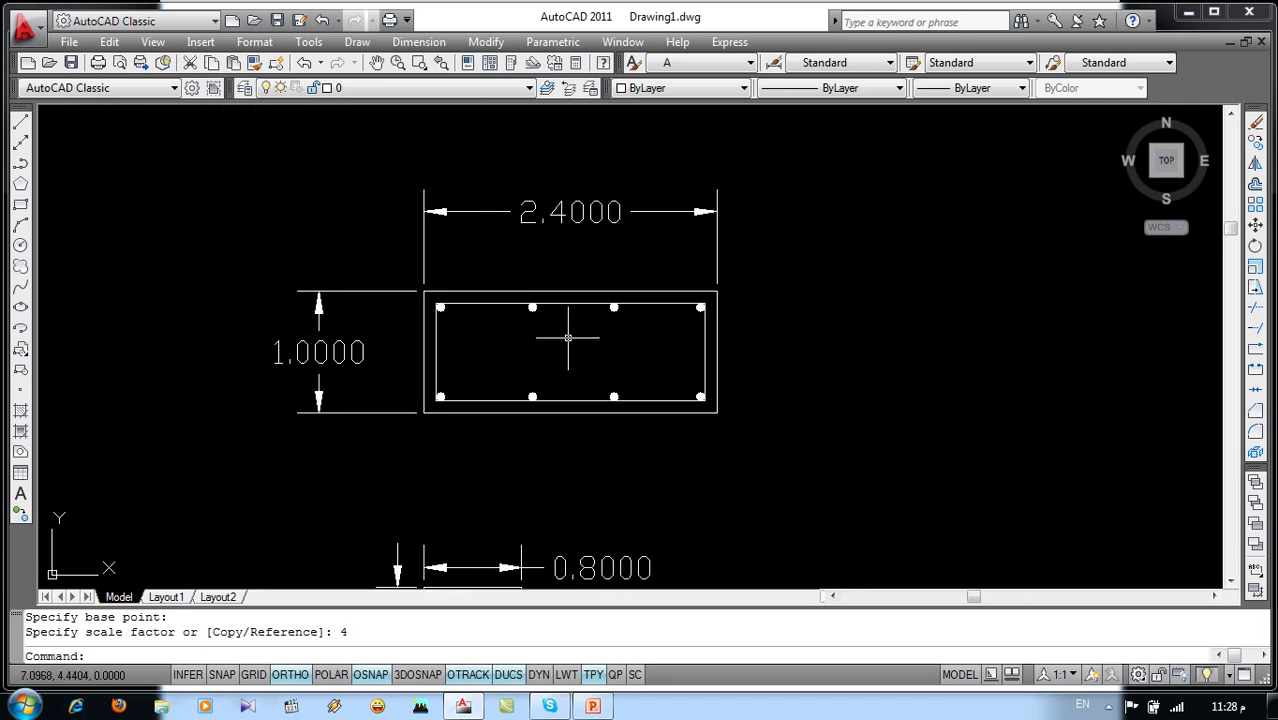
middle_click_drag(571, 337, 528, 337)
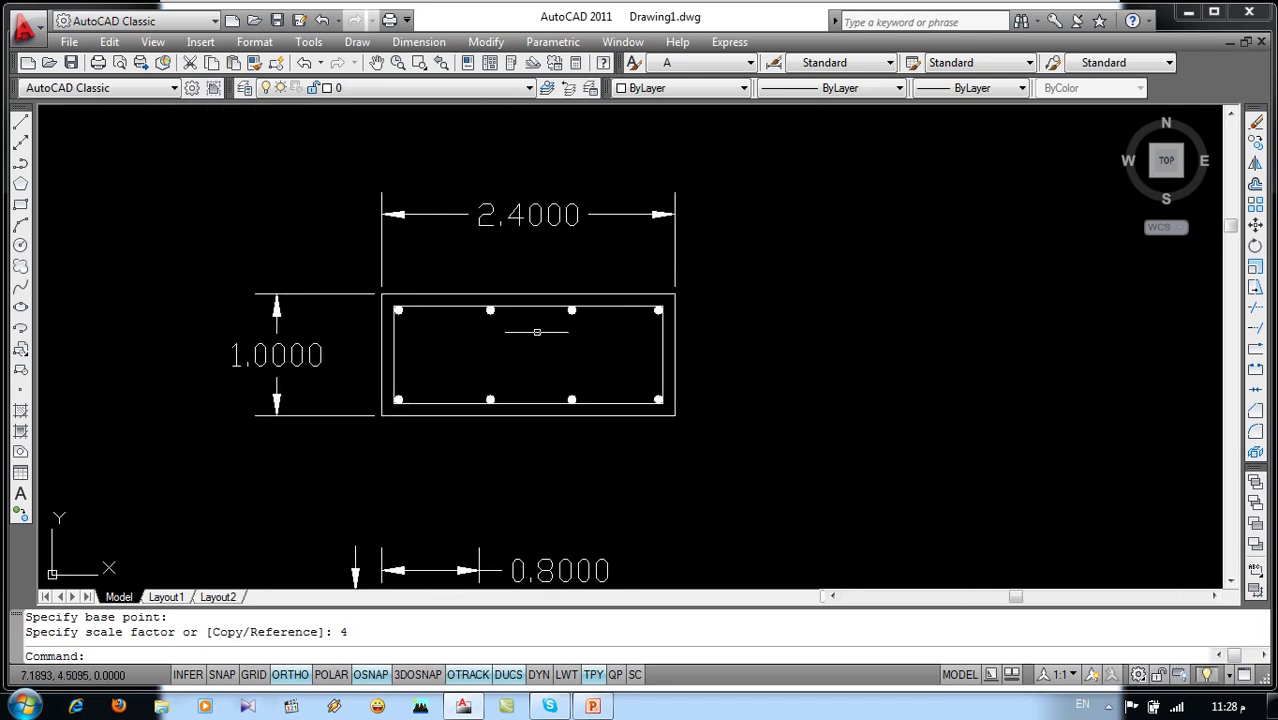
scroll(538, 332, "up", 1)
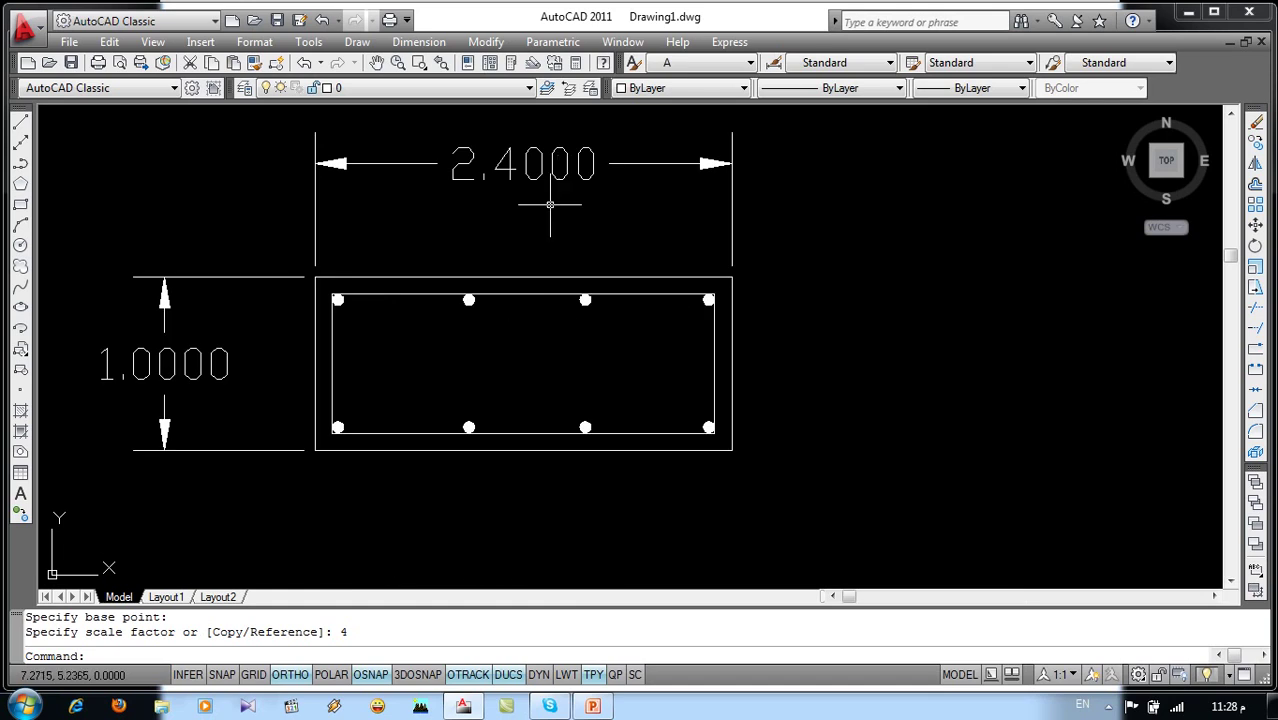
middle_click_drag(559, 178, 591, 200)
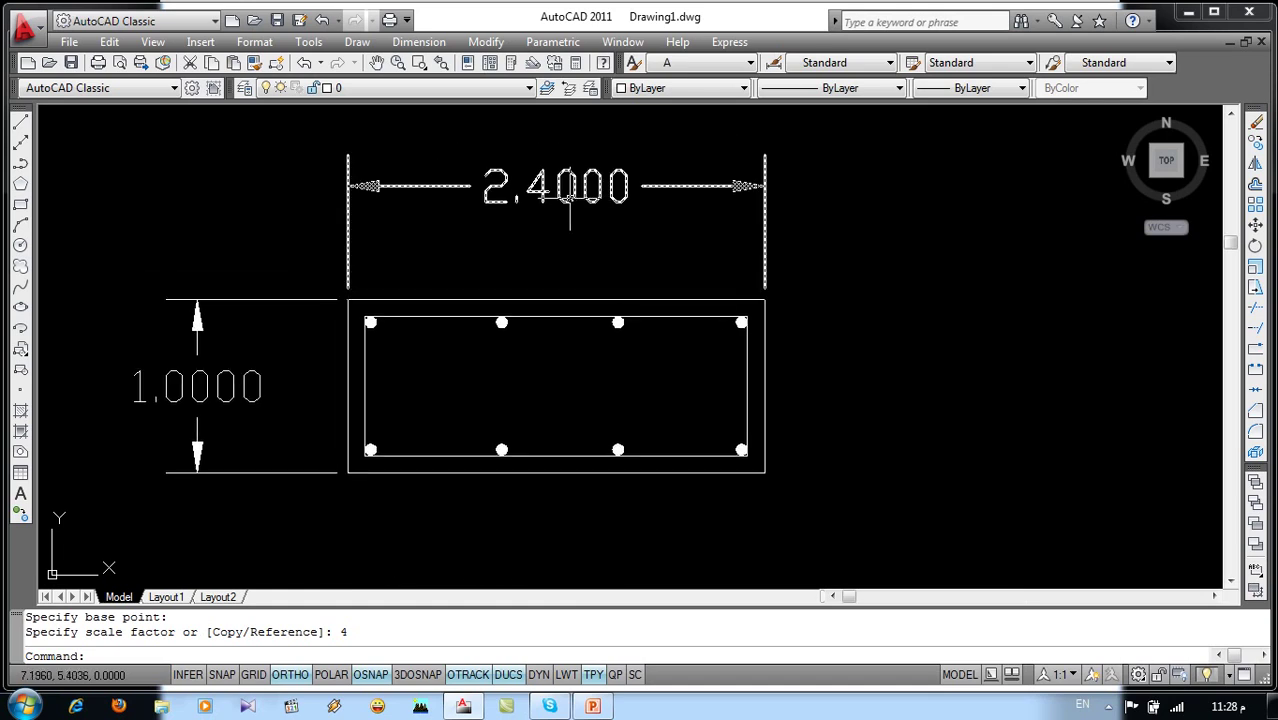
double_click(570, 195)
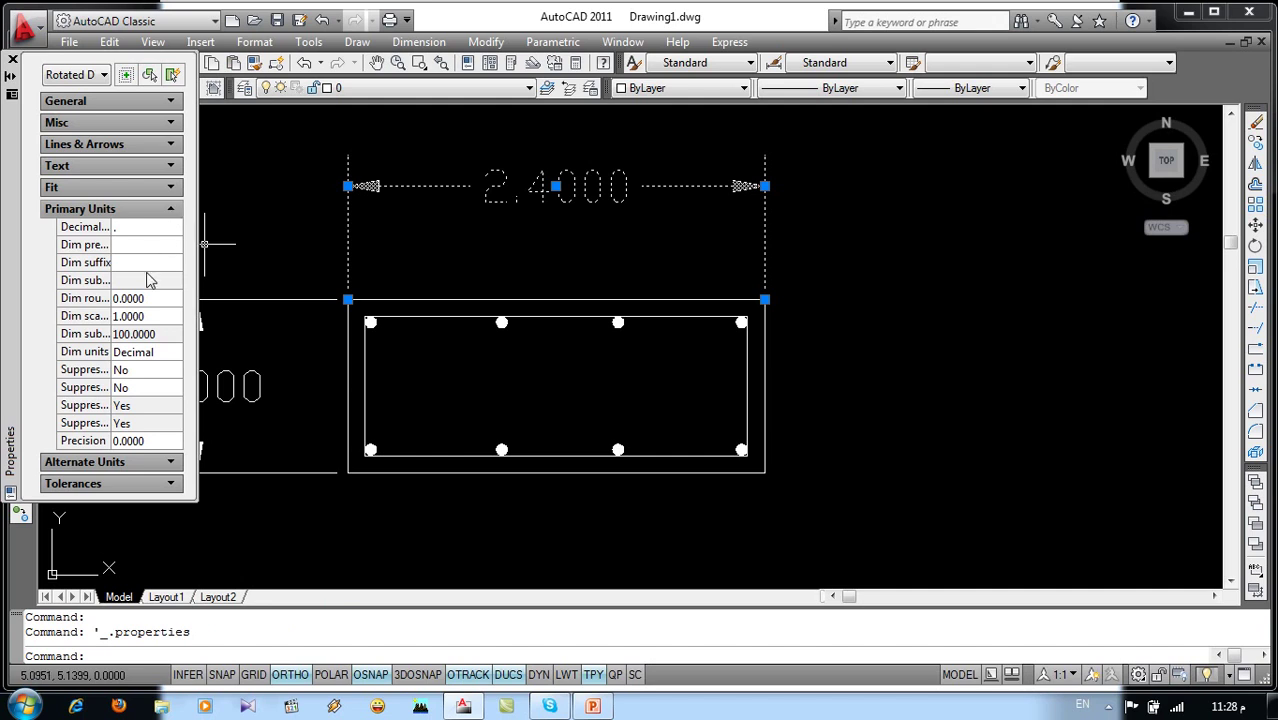
Set the width dimension's Dim scale linear to 0.25 so it reads 0.6000, then close Properties.
left_click(100, 316)
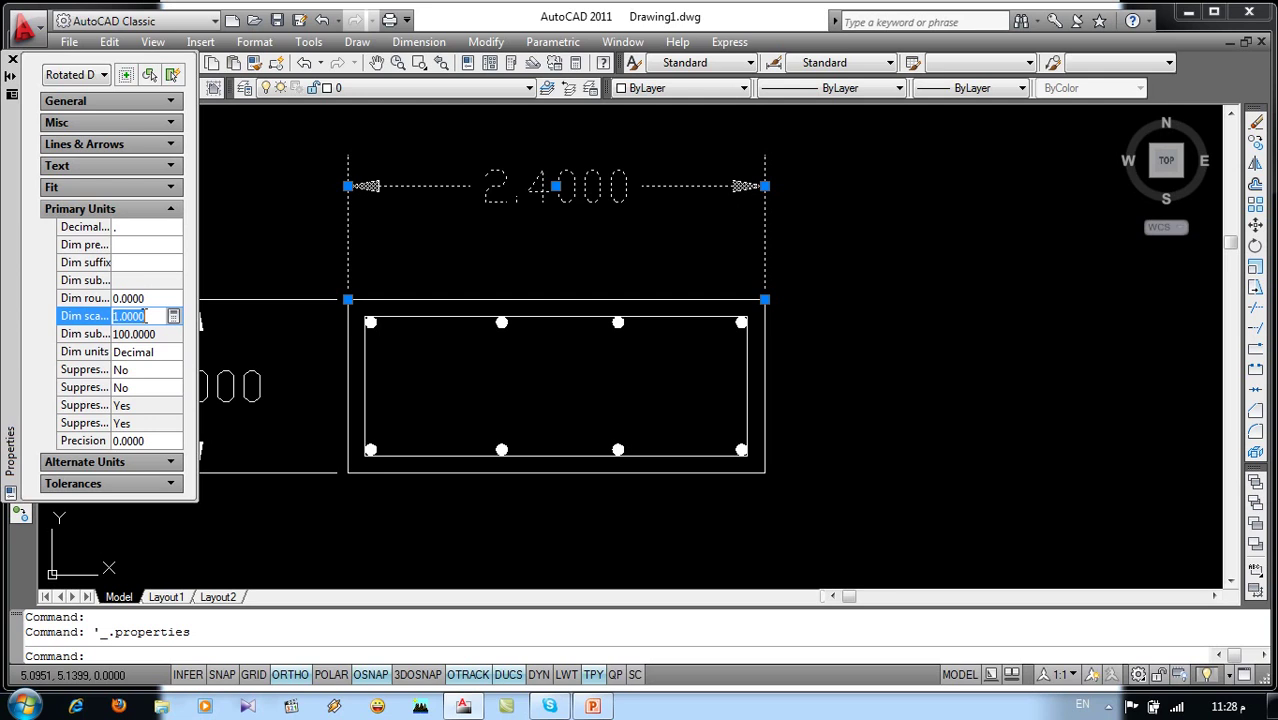
key("BackSpace")
key("Return")
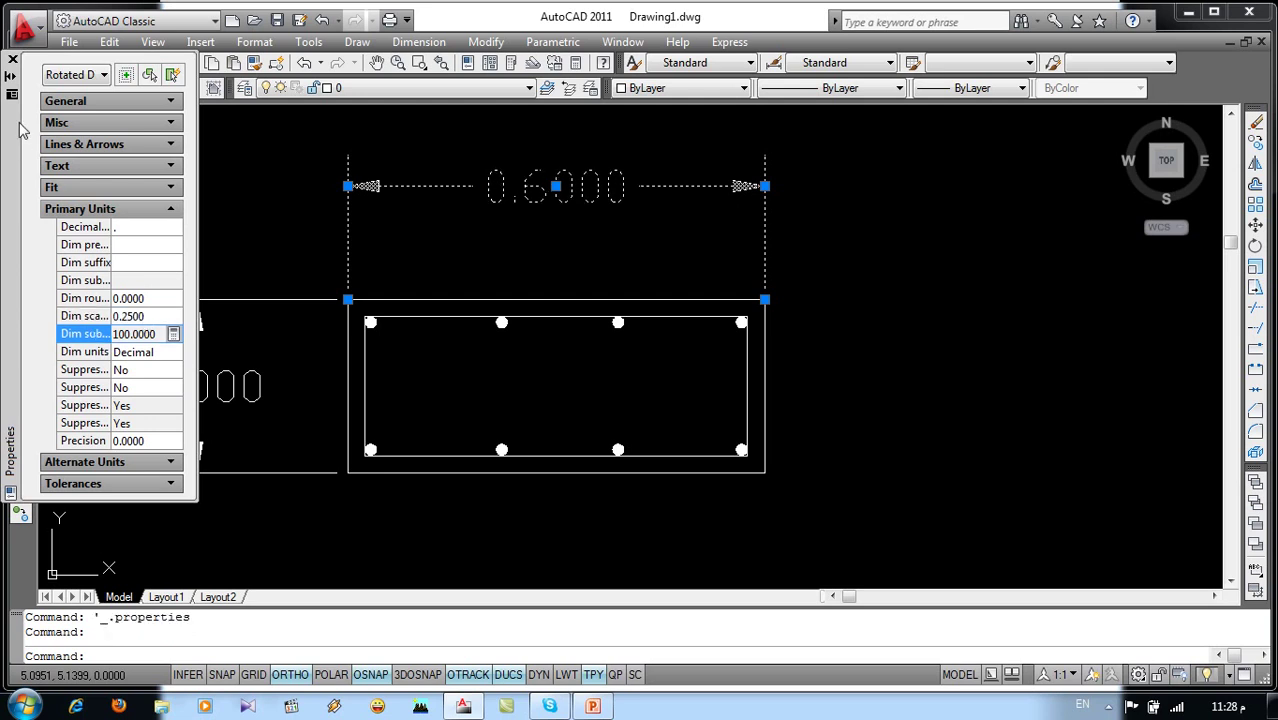
left_click(12, 60)
key("Escape")
Match properties from the 0.6000 dimension onto the 1.0000 dimension so it reads 0.2500.
left_click_drag(514, 148, 468, 202)
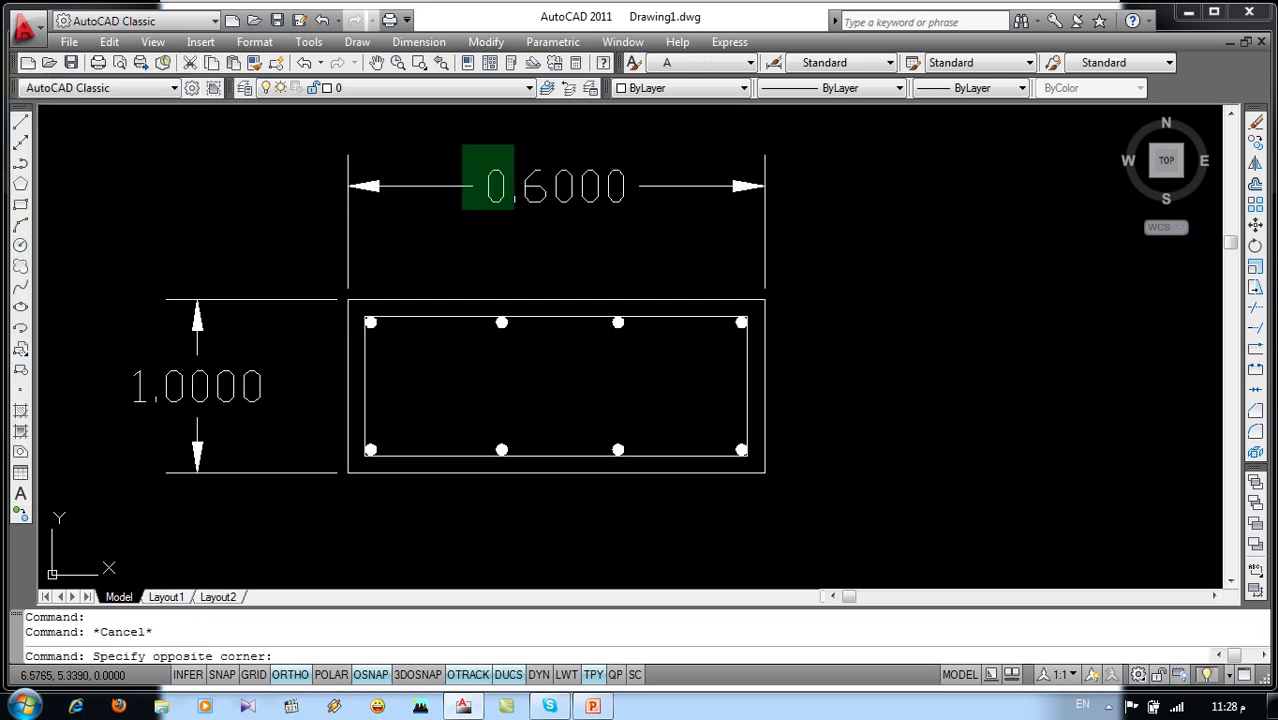
left_click(268, 66)
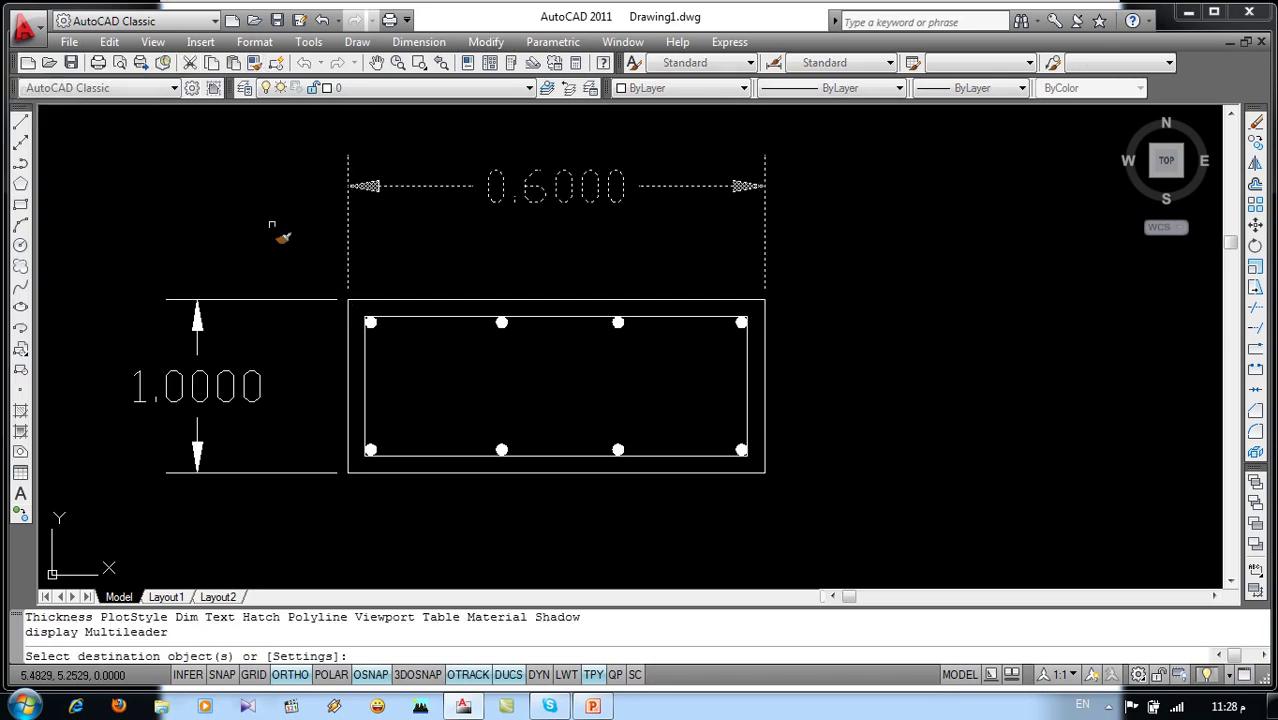
left_click(286, 388)
left_click(192, 430)
key("Escape")
scroll(370, 260, "down", 3)
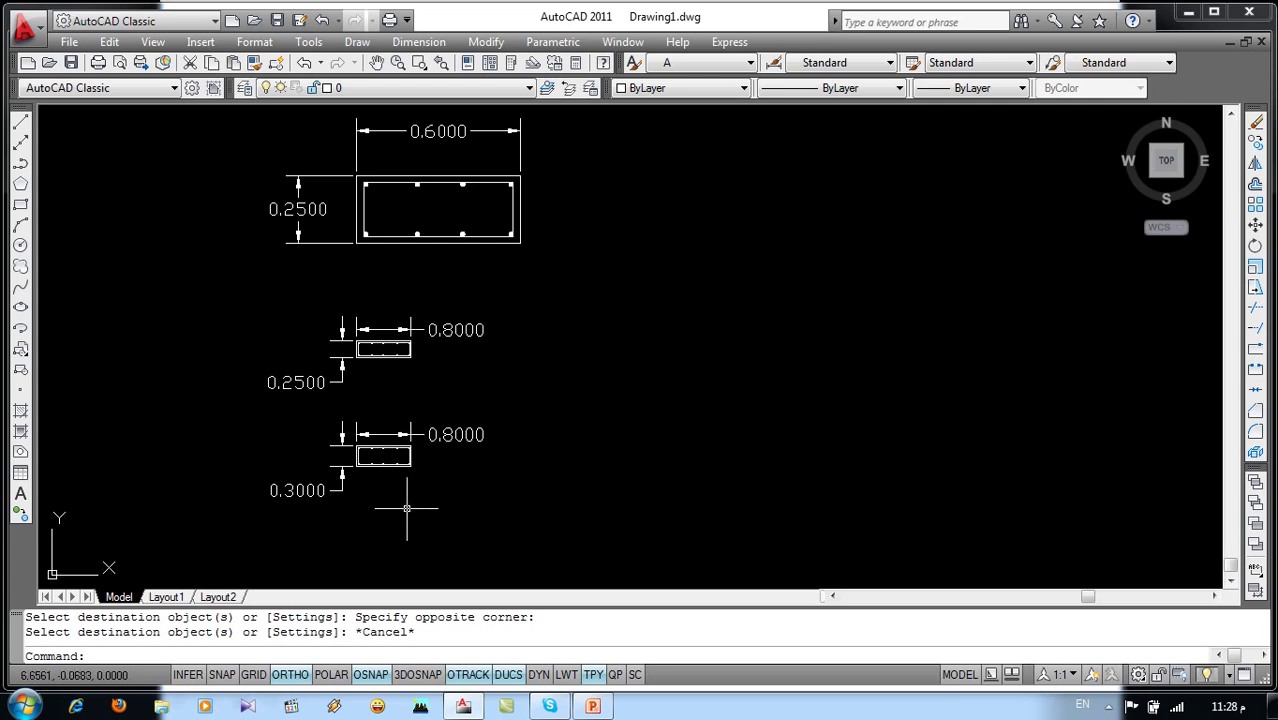
scroll(407, 508, "up", 3)
Scale the lower rectangle and its dimensions by 2 from its top-left corner.
type("sc")
key("Return")
left_click(486, 325)
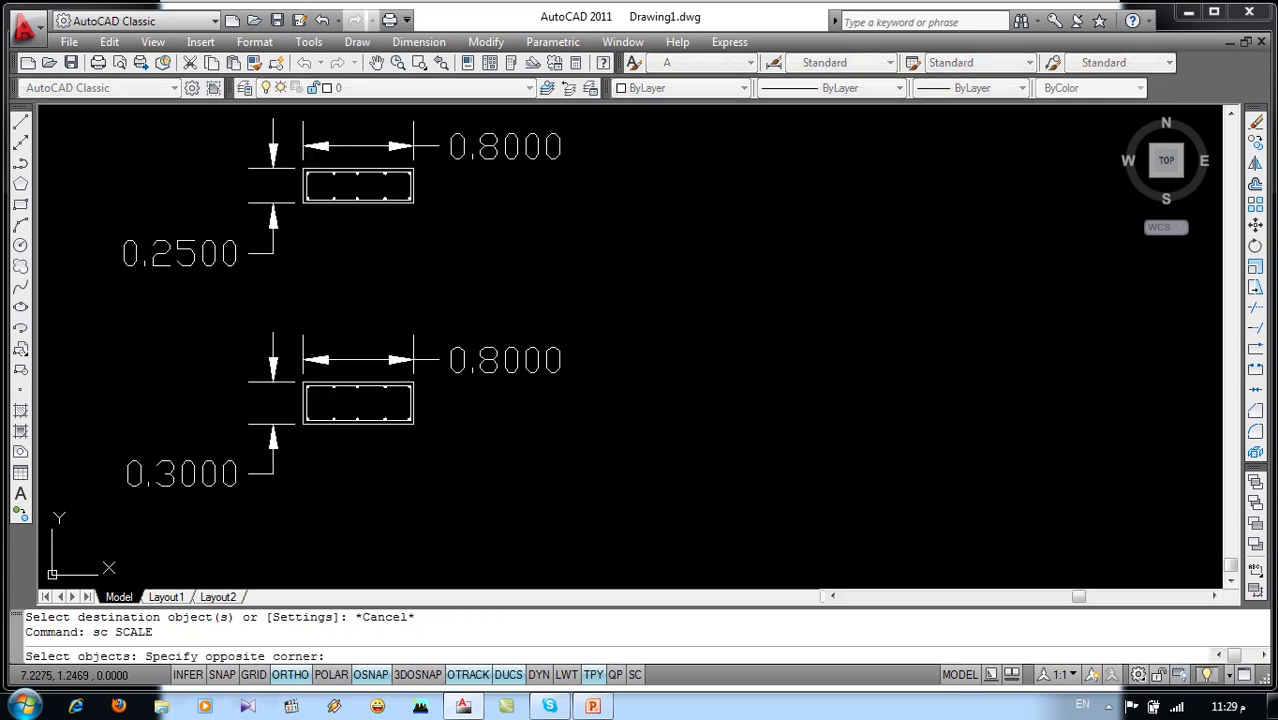
left_click(253, 448)
key("Return")
scroll(255, 408, "up", 3)
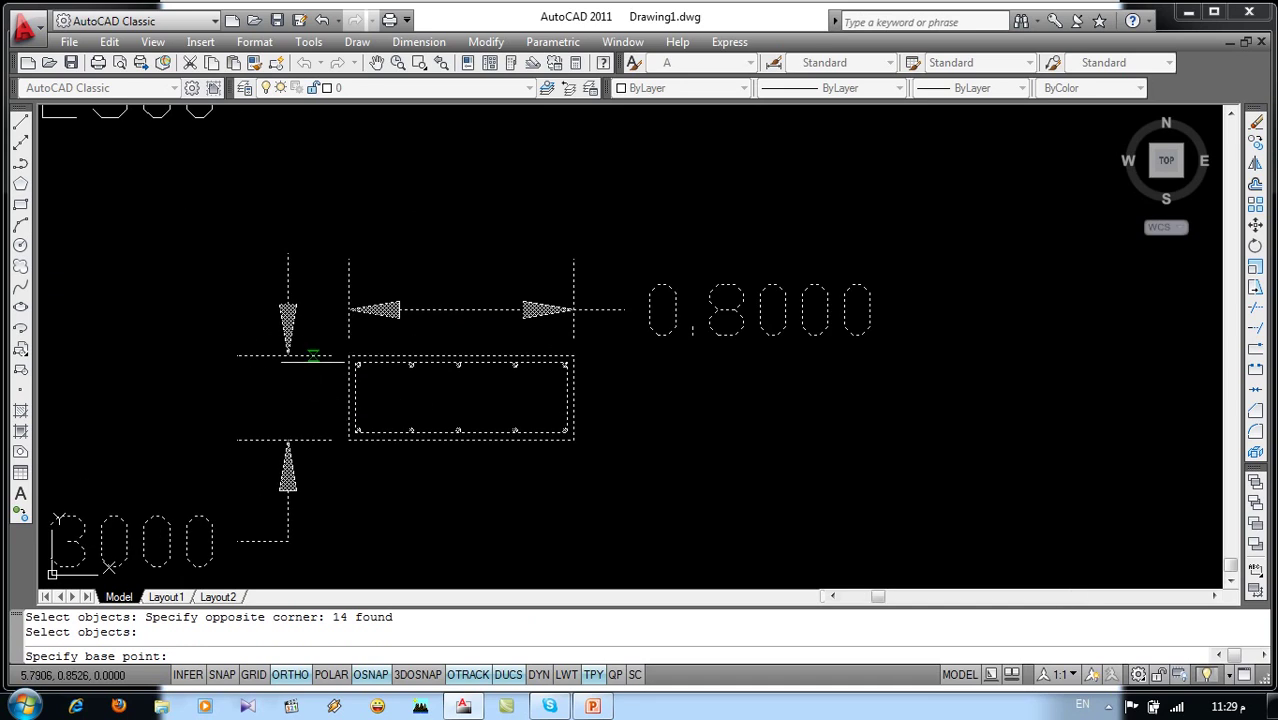
left_click(348, 356)
type("2")
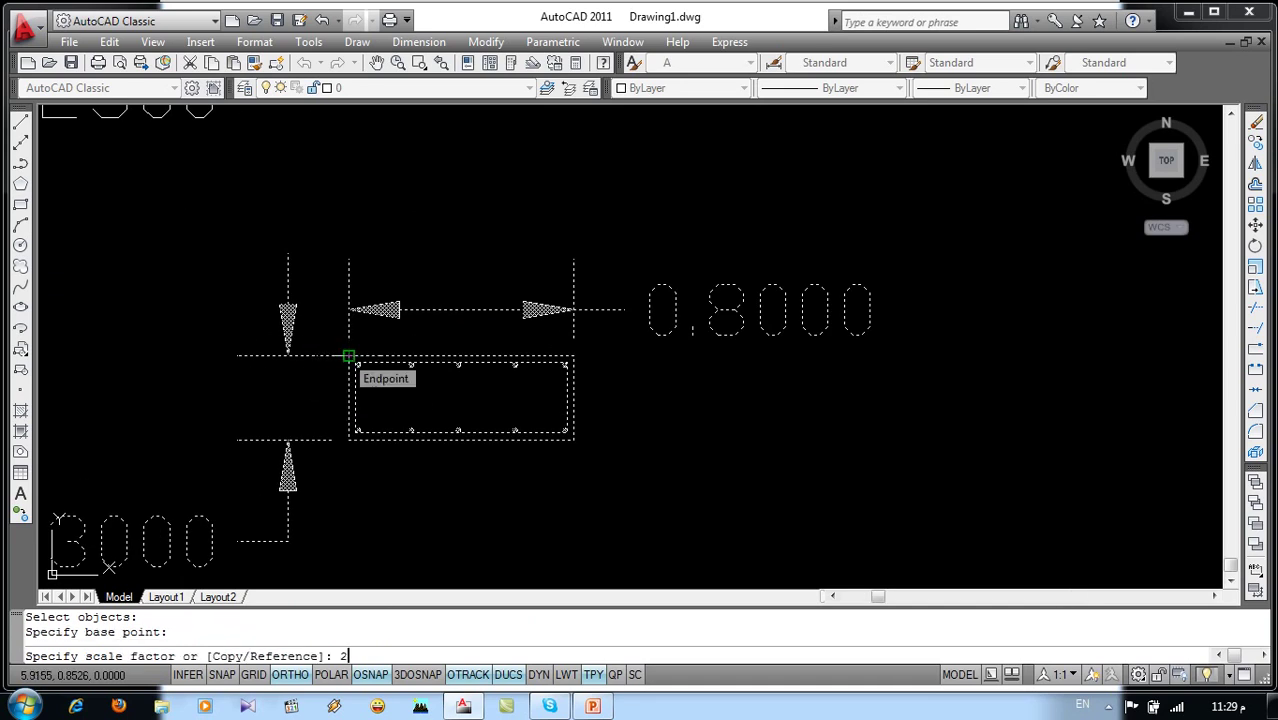
key("Return")
Open the properties of the new 1.6000 width dimension.
scroll(344, 354, "down", 4)
scroll(494, 422, "up", 1)
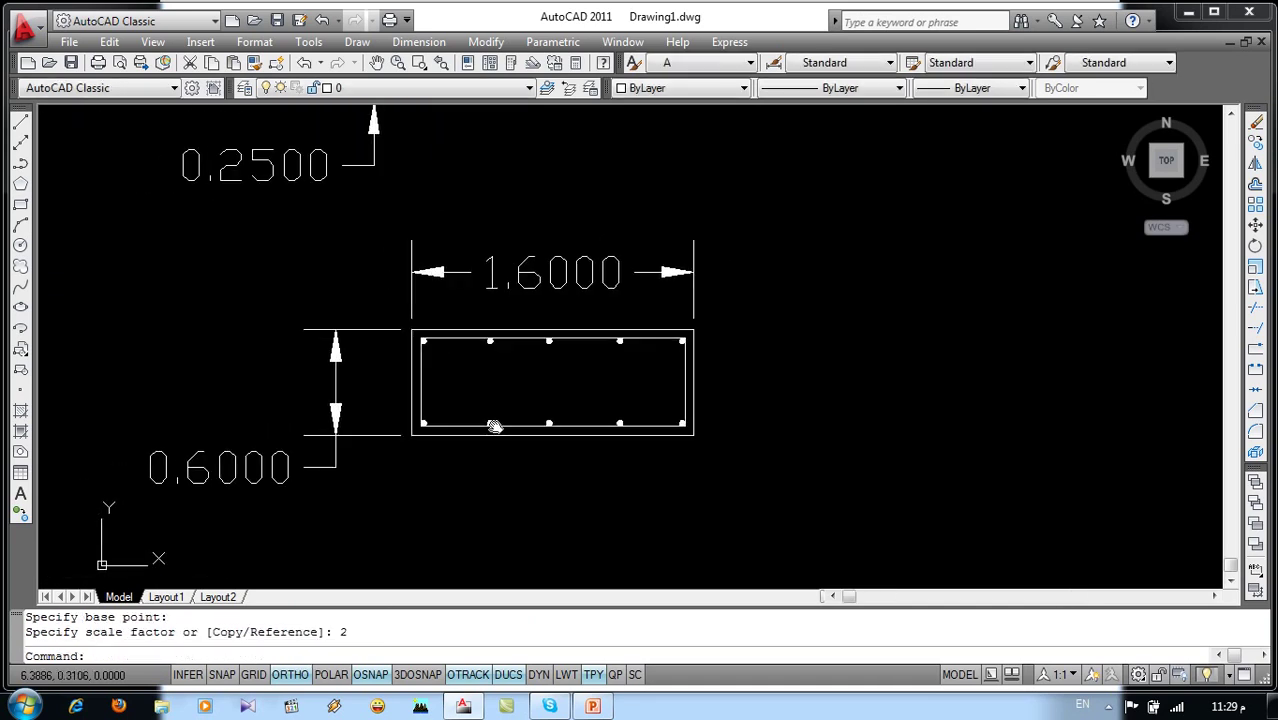
scroll(548, 441, "up", 2)
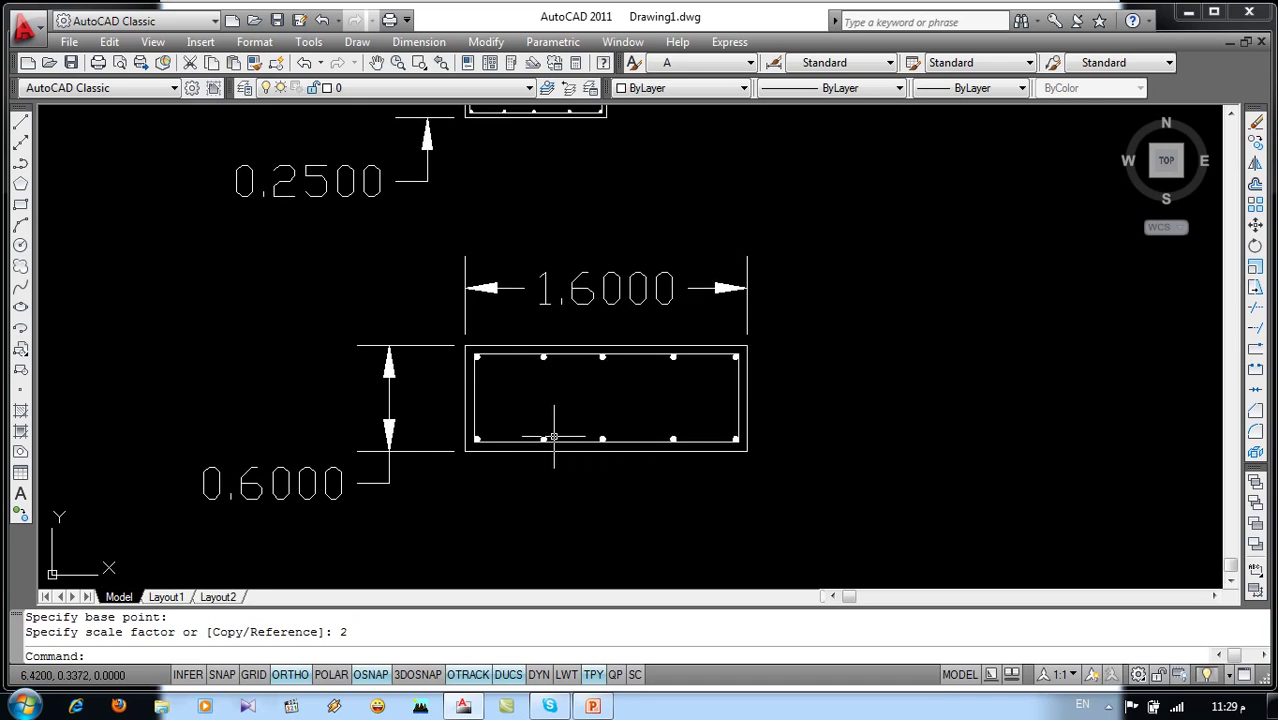
double_click(624, 290)
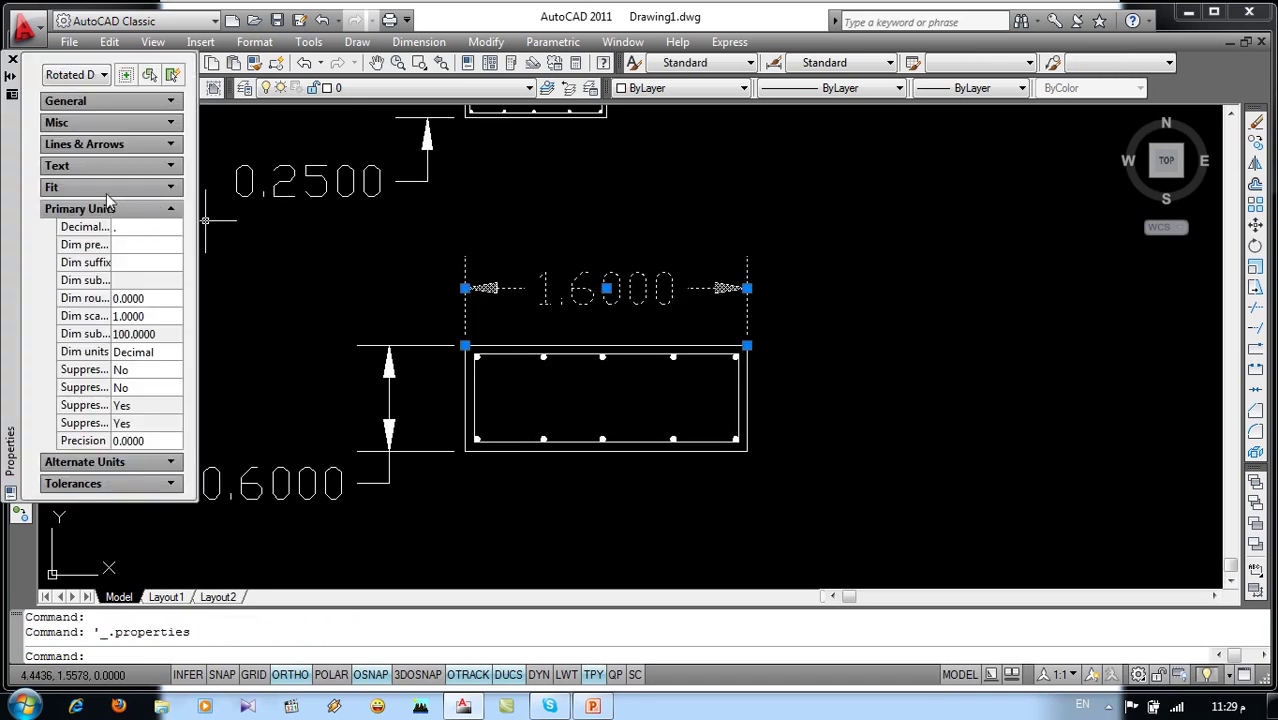
Set the 1.6000 dimension's Dim scale linear to 0.5 so it reads 0.8000.
left_click(136, 316)
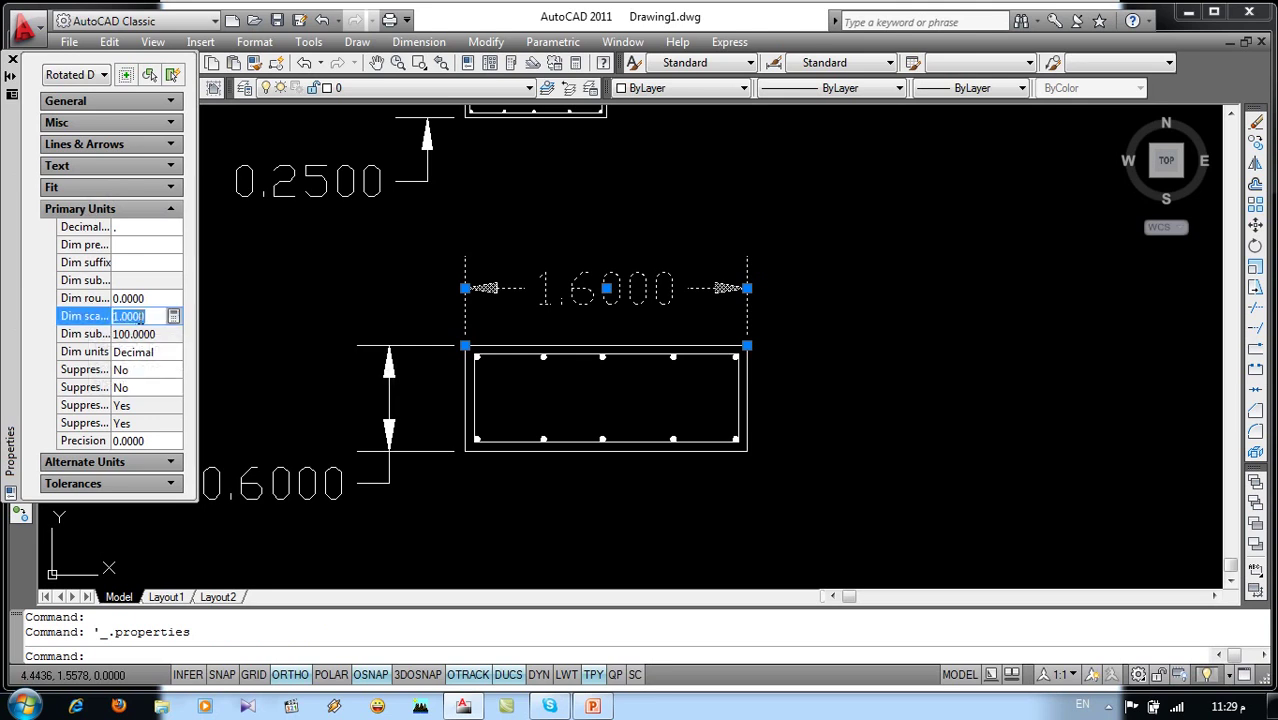
key("BackSpace")
key("Return")
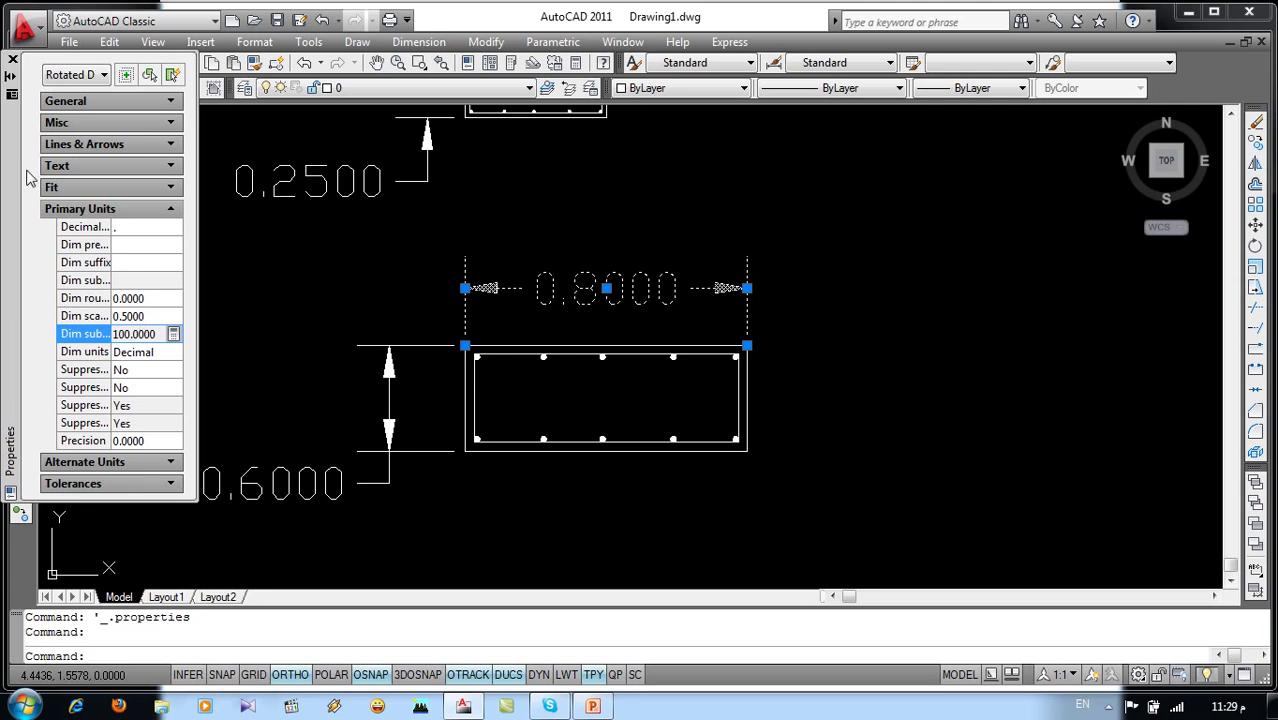
left_click(13, 60)
Match properties from the 0.8000 dimension onto the height dimension so it reads 0.3000.
left_click(560, 230)
left_click(540, 320)
left_click(255, 62)
left_click(430, 470)
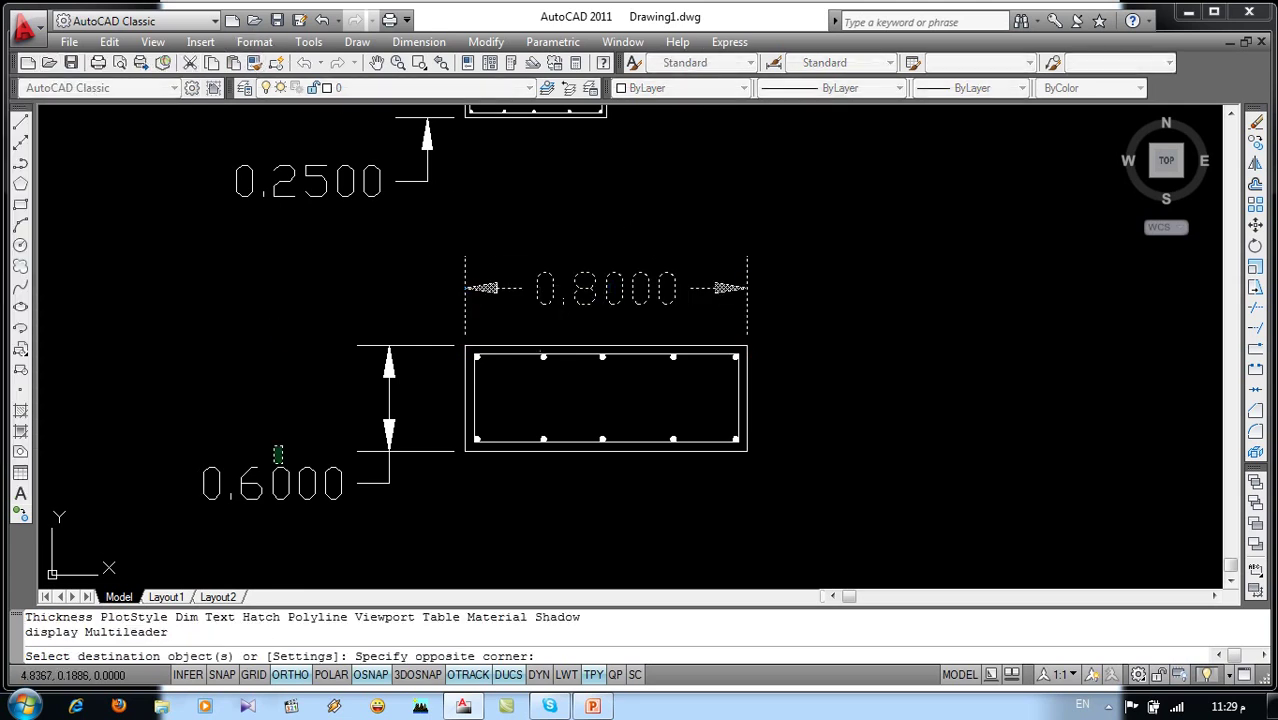
left_click(296, 434)
key("Escape")
Window-select all three dimensioned rectangles and delete them.
scroll(296, 434, "down", 3)
scroll(380, 410, "down", 1)
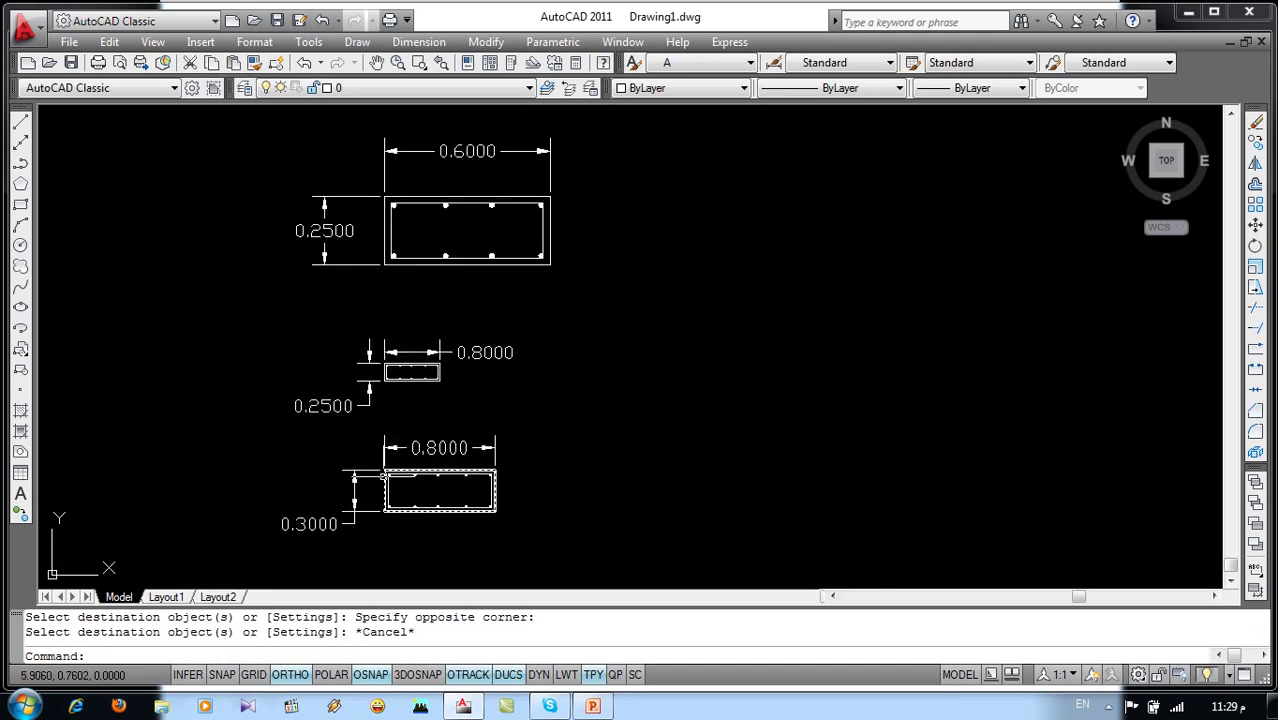
scroll(469, 386, "down", 3)
left_click(564, 232)
left_click(358, 502)
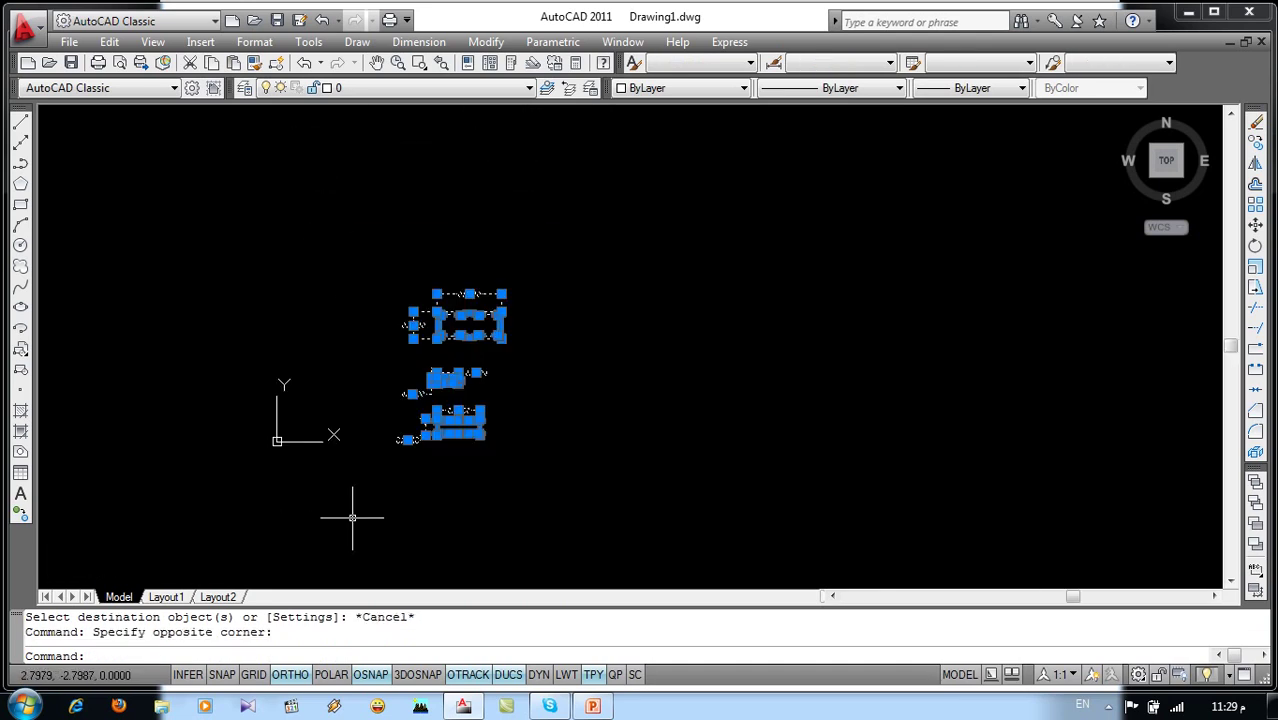
key("Delete")
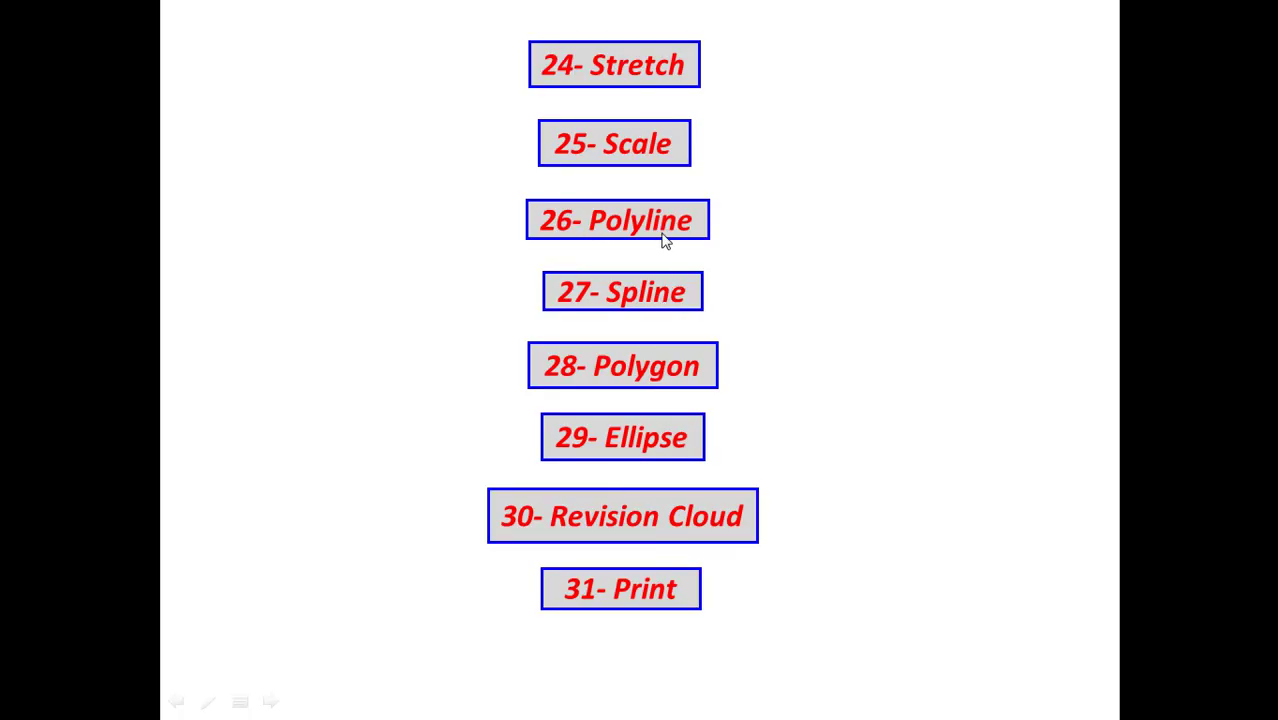
Switch from the PowerPoint topic slide back to the empty AutoCAD drawing.
key("alt+Tab")
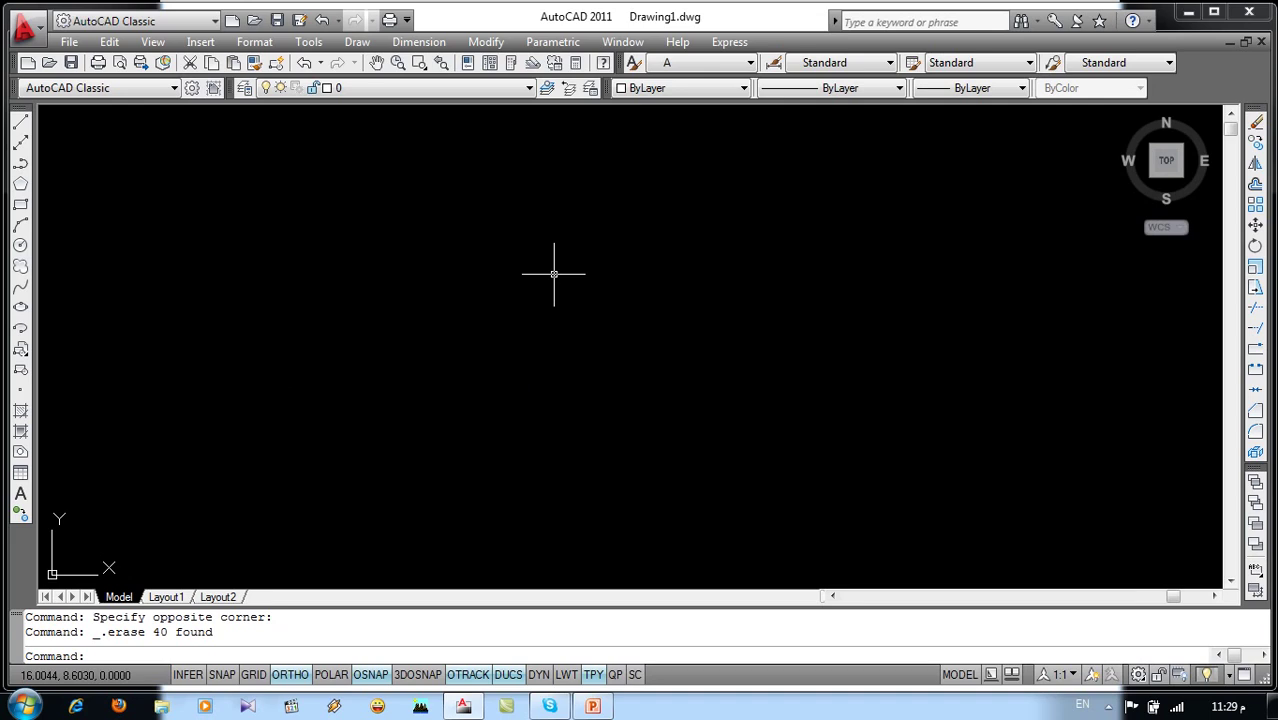
Draw a six-sided polygon, inscribed, with radius 2.
left_click(355, 42)
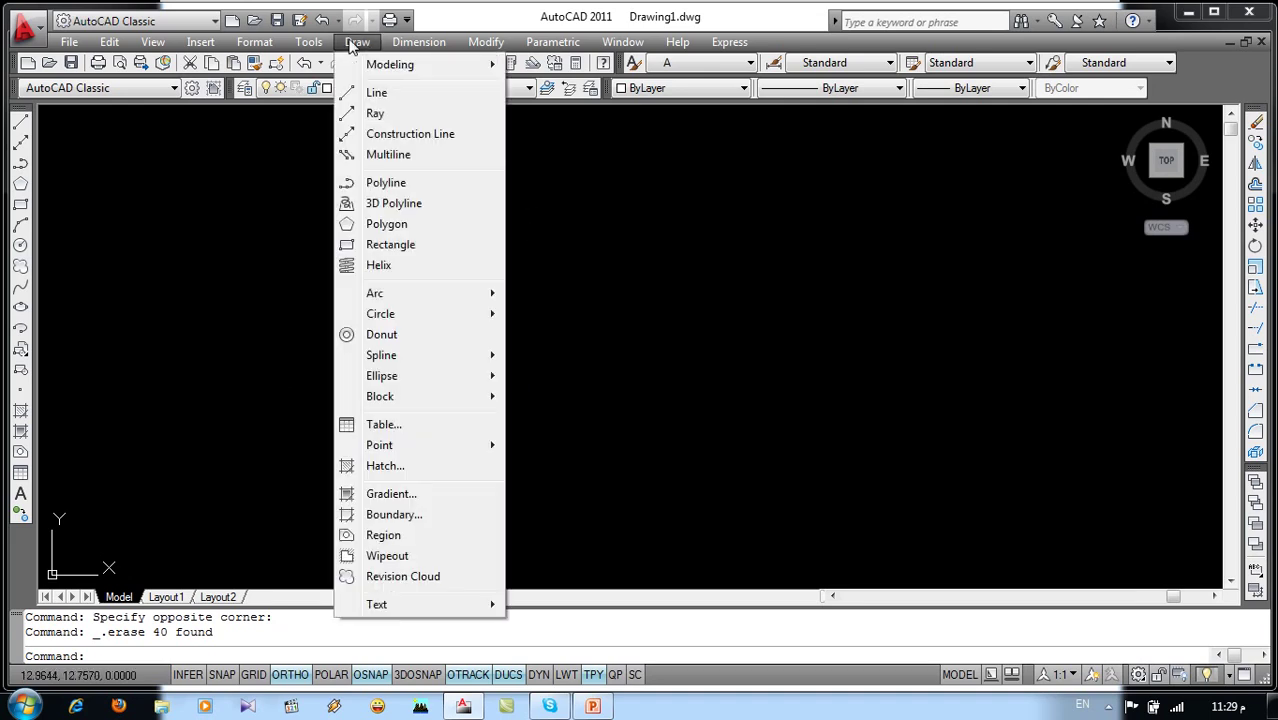
left_click(391, 231)
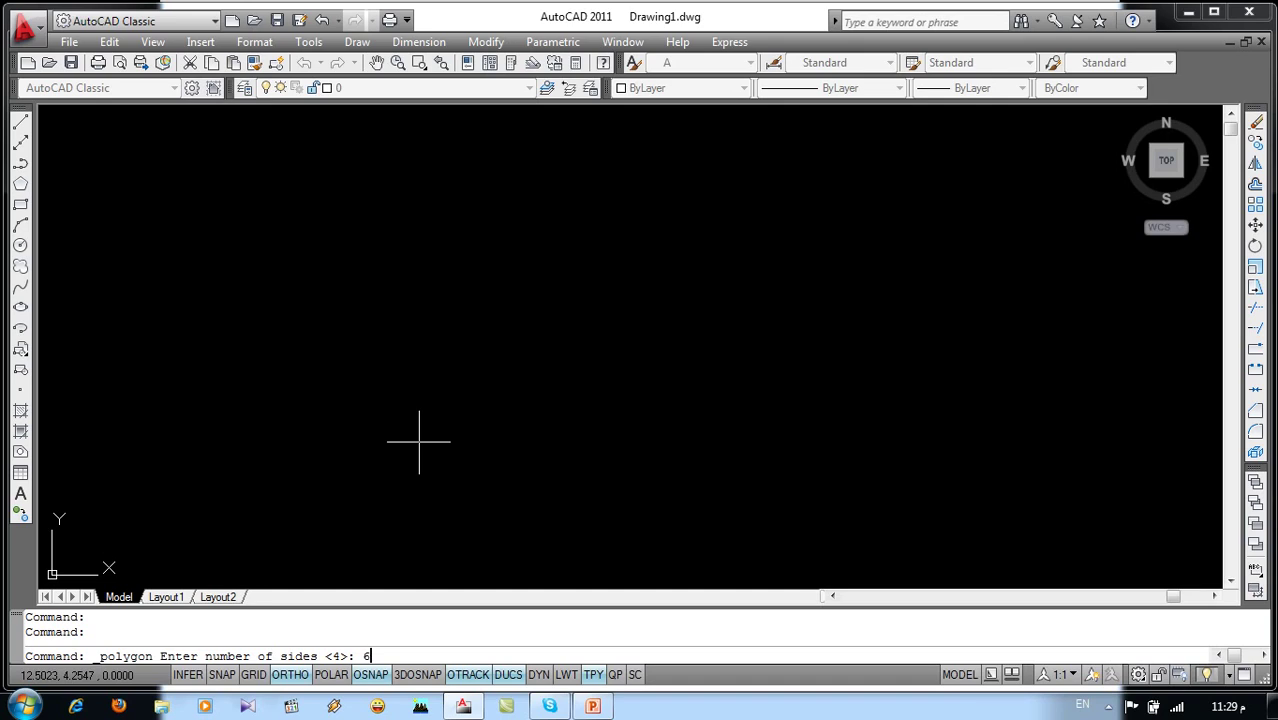
key("Return")
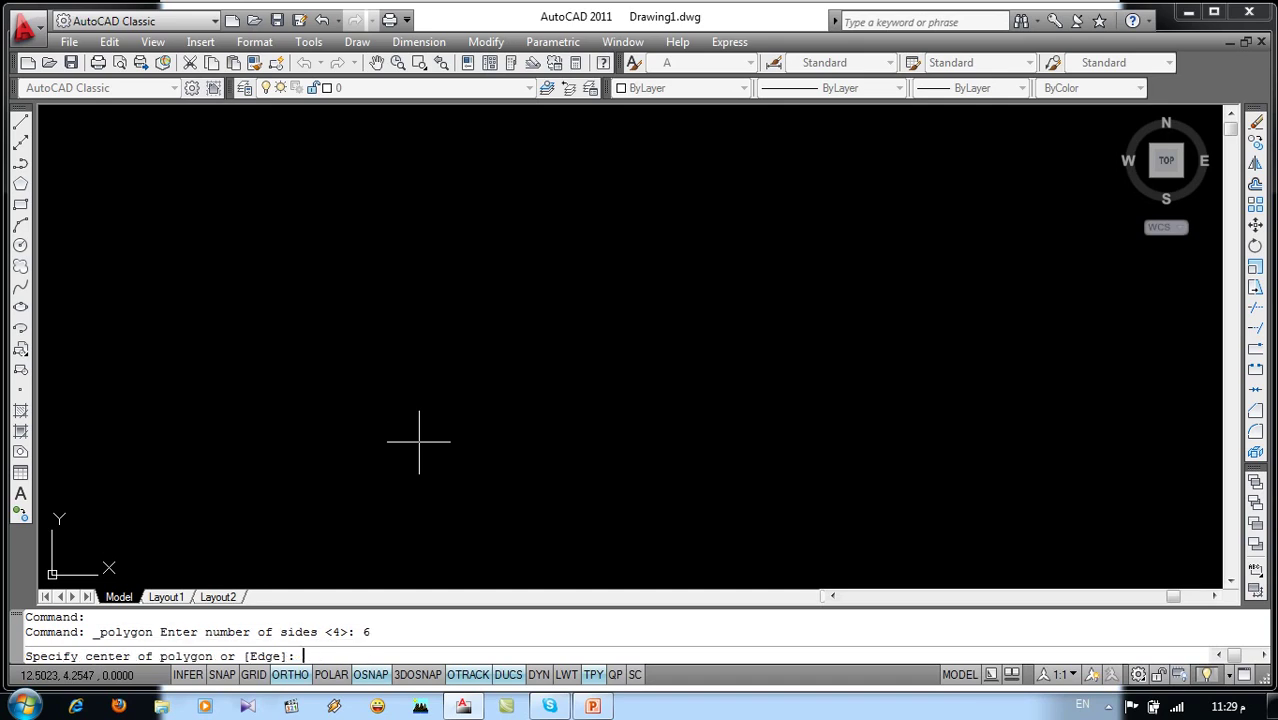
left_click(496, 345)
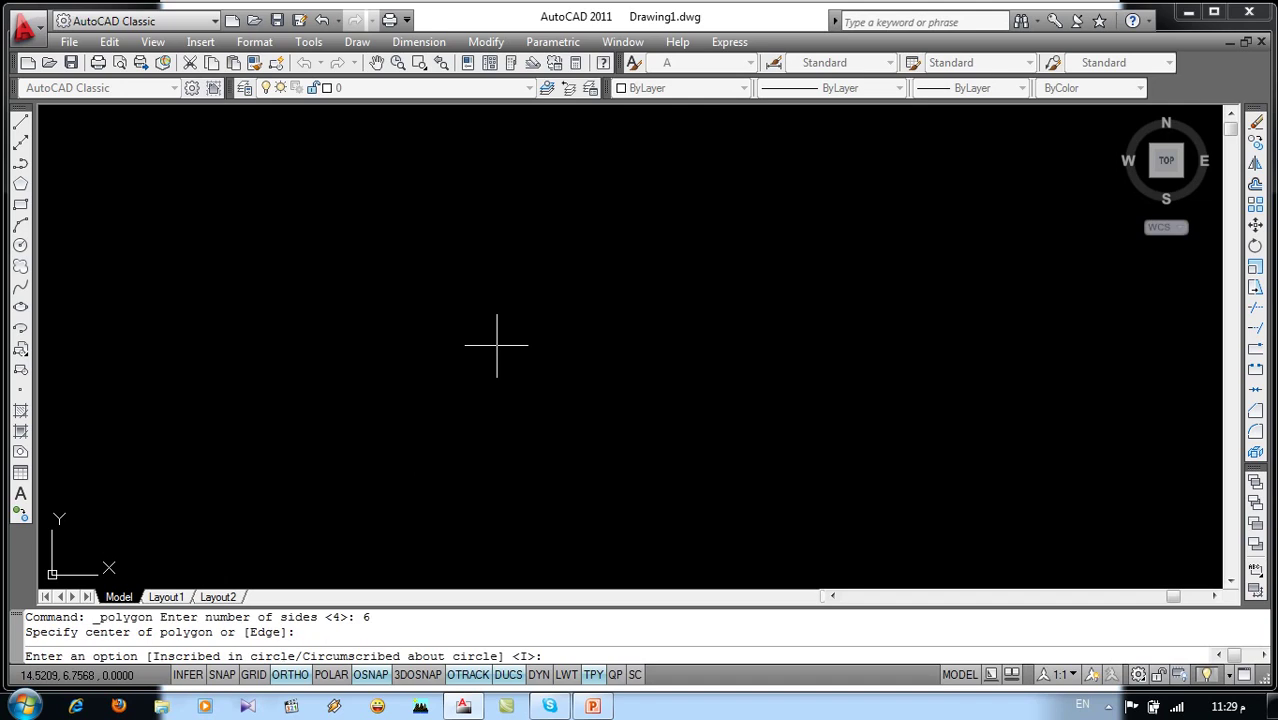
key("Return")
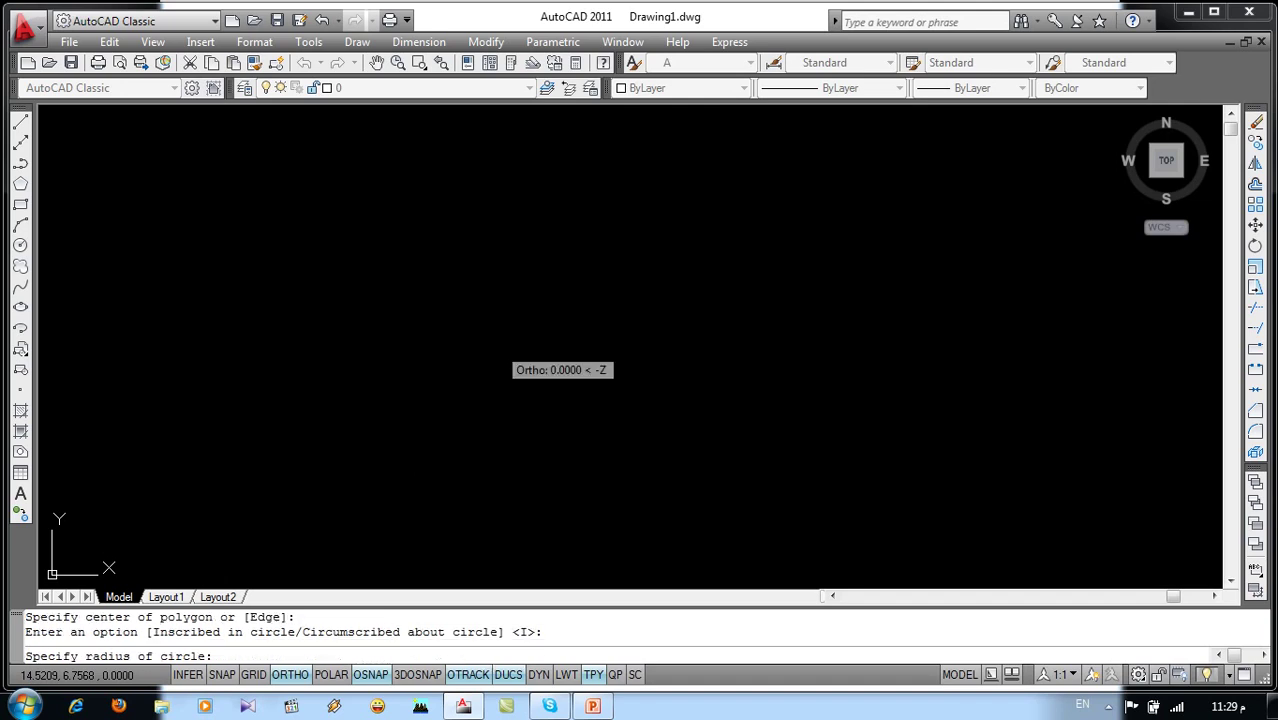
type("2")
key("Return")
scroll(496, 345, "up", 2)
type("l")
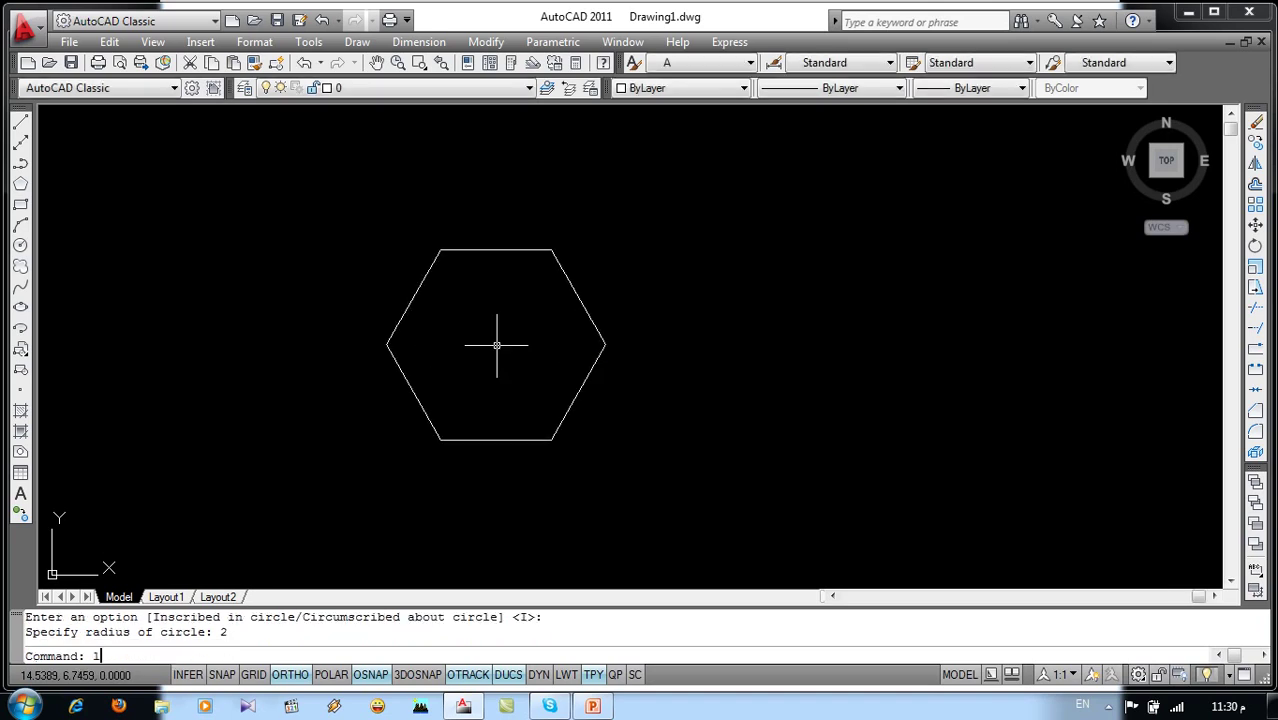
Draw a diagonal line across the hexagon and a radius-2 circle at its centre.
key("Return")
left_click(551, 250)
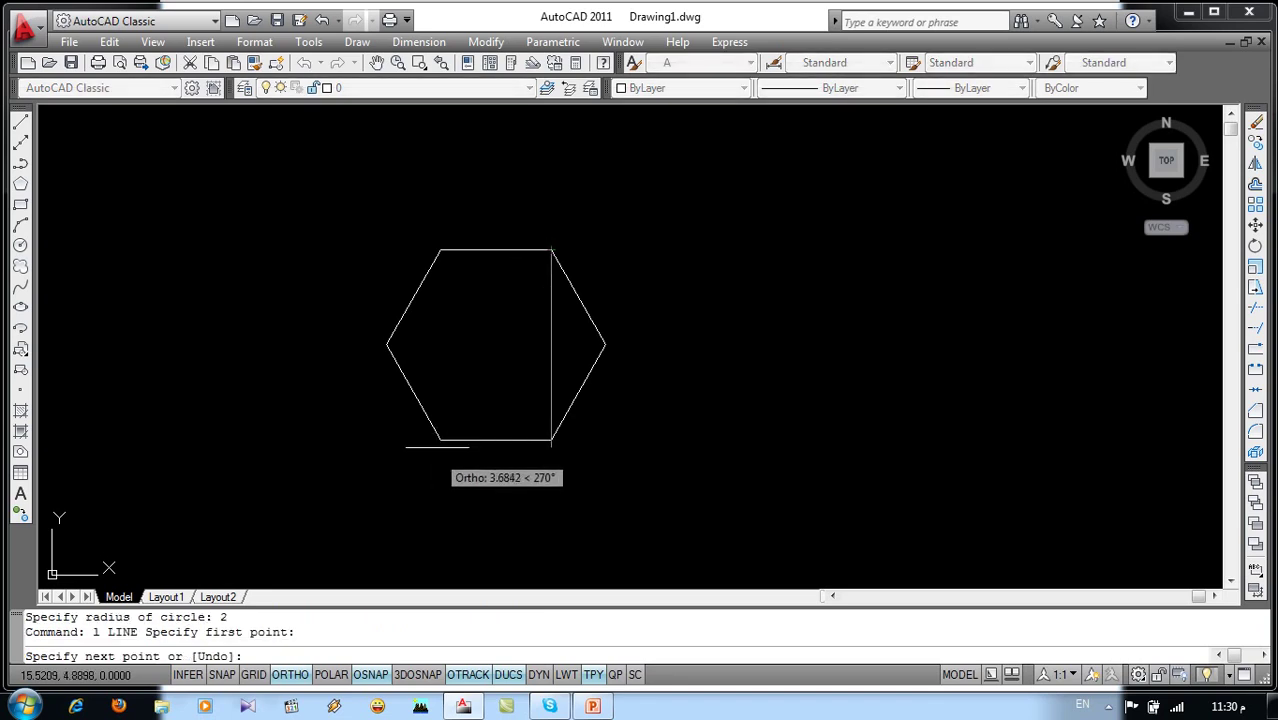
left_click(441, 440)
key("Return")
type("c")
key("Return")
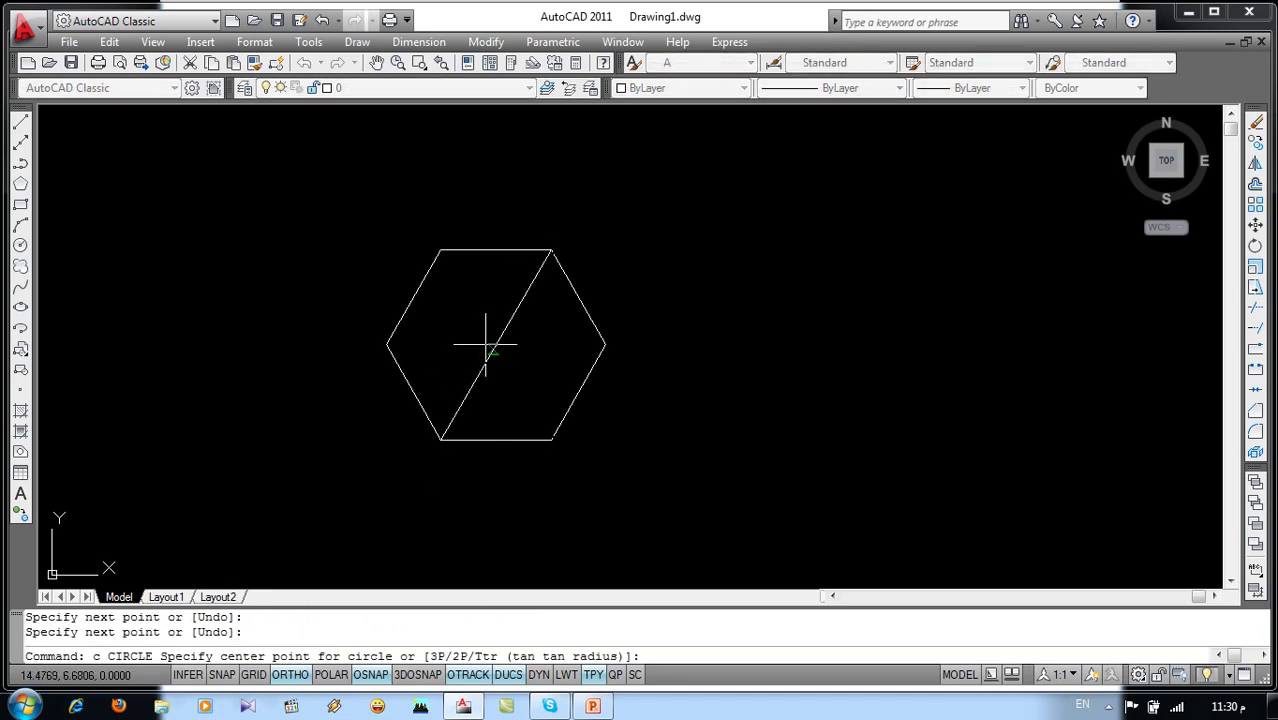
left_click(496, 345)
type("2")
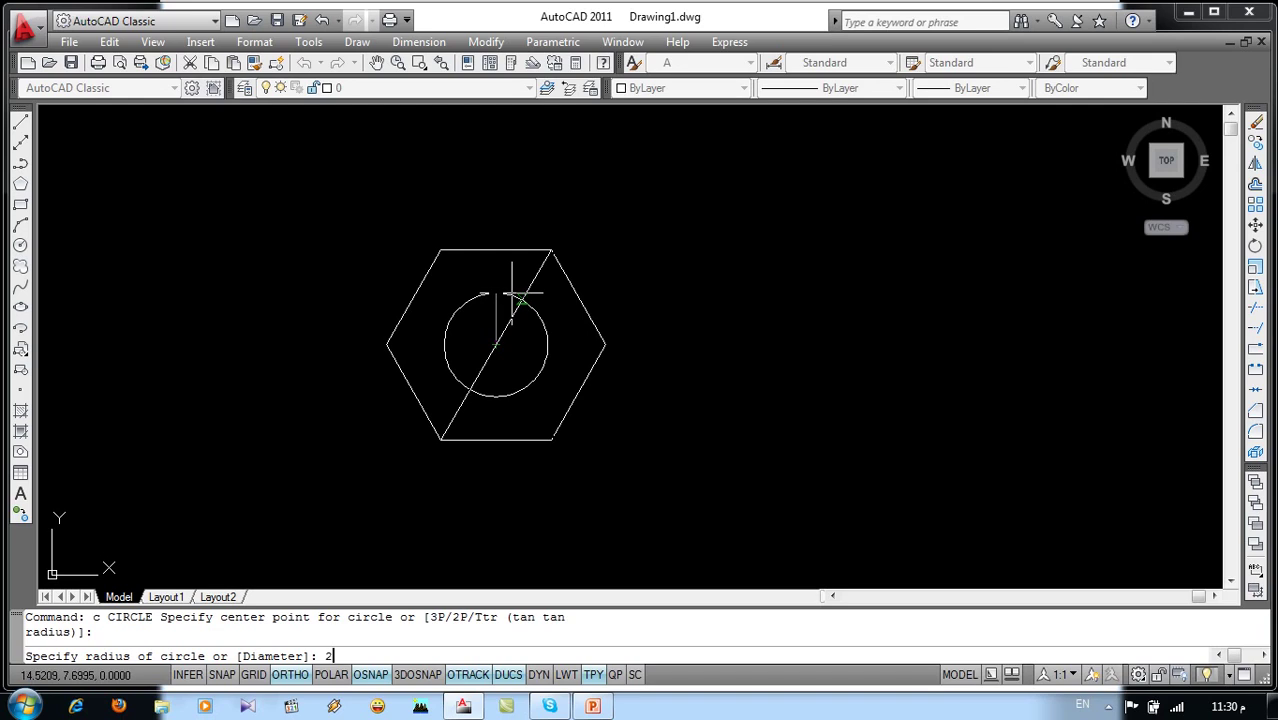
key("Return")
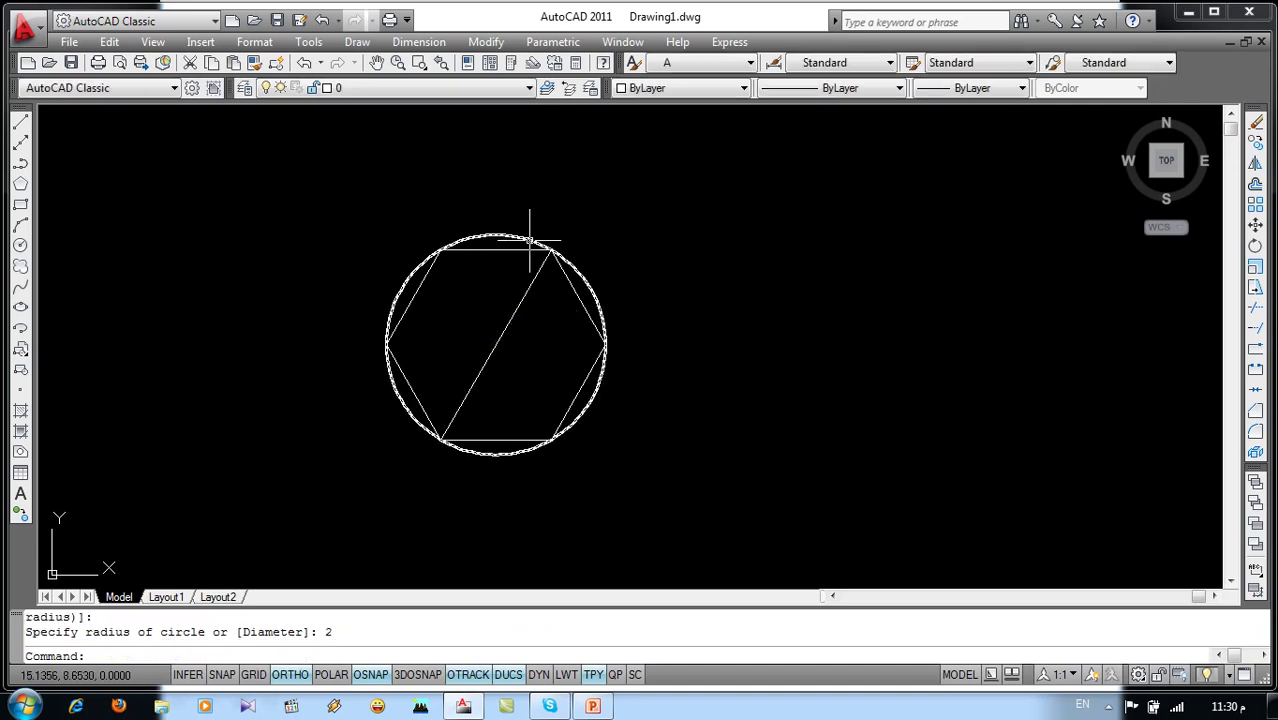
Delete the circle and the diagonal line, leaving only the hexagon.
left_click(529, 240)
key("Delete")
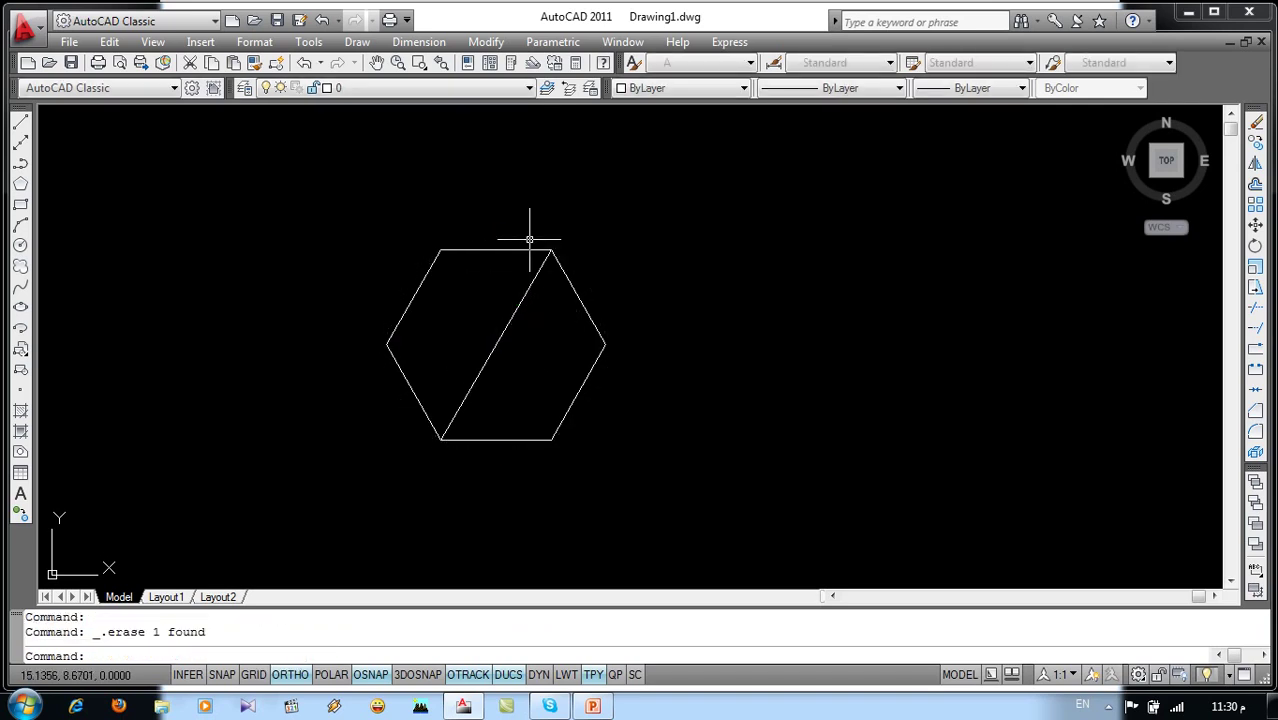
left_click_drag(550, 260, 477, 331)
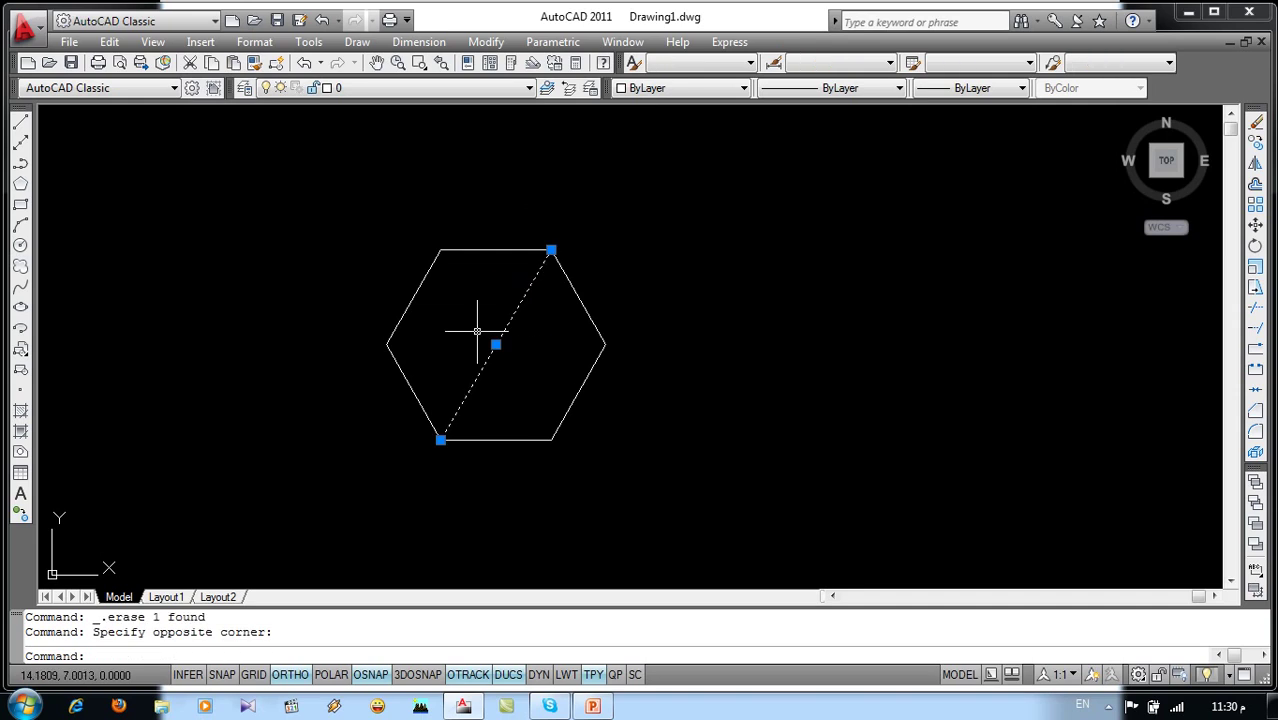
key("Delete")
middle_click_drag(511, 311, 344, 315)
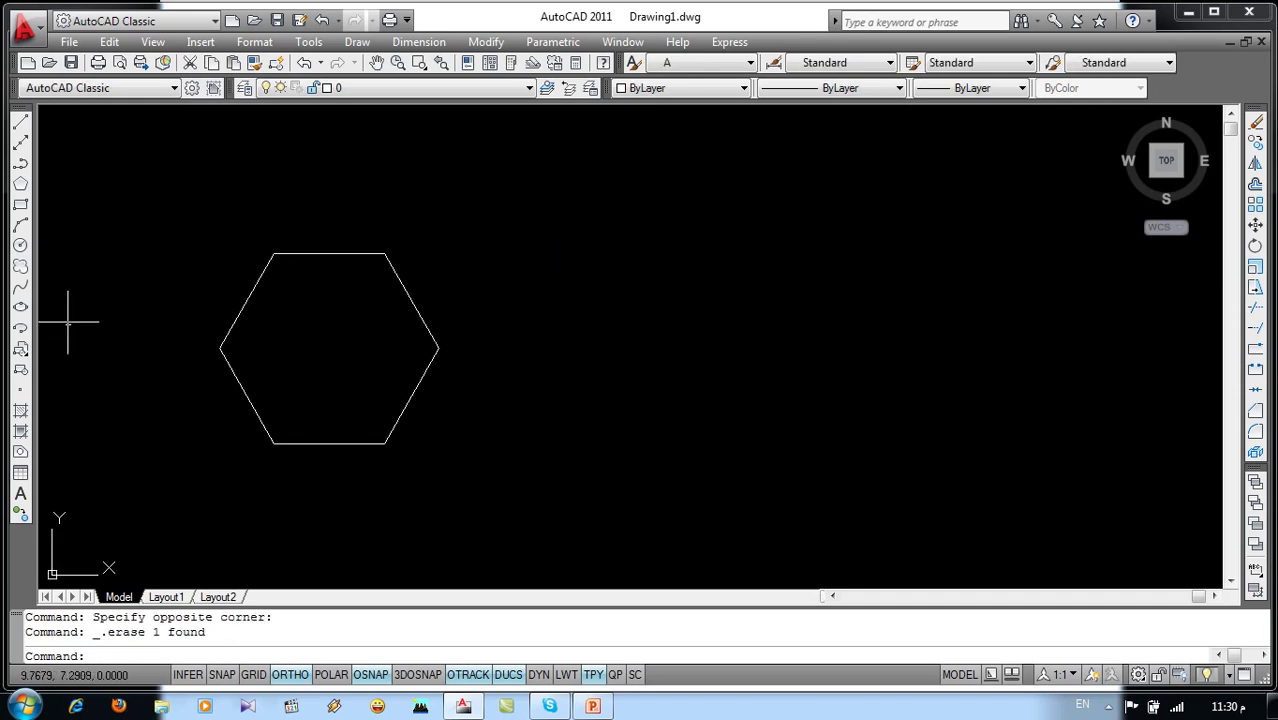
Draw an inscribed 8-sided polygon of radius 3 to the right of the hexagon.
left_click(20, 185)
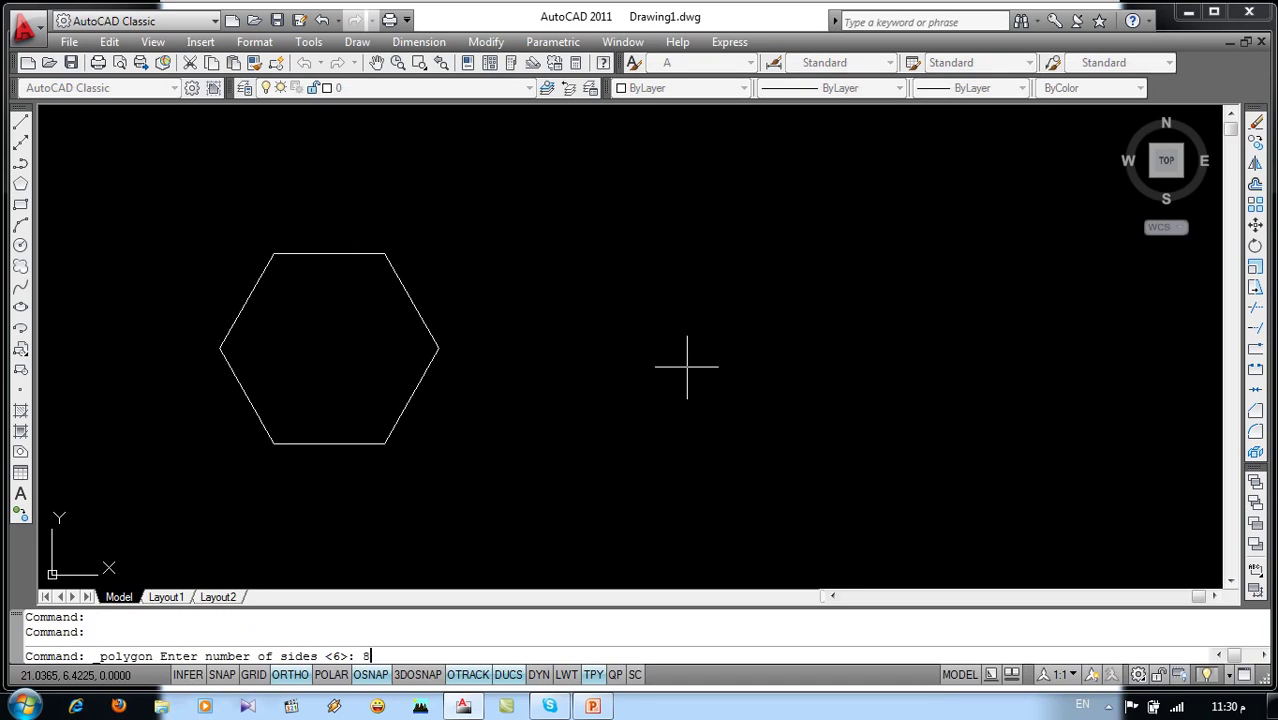
type("8")
key("Return")
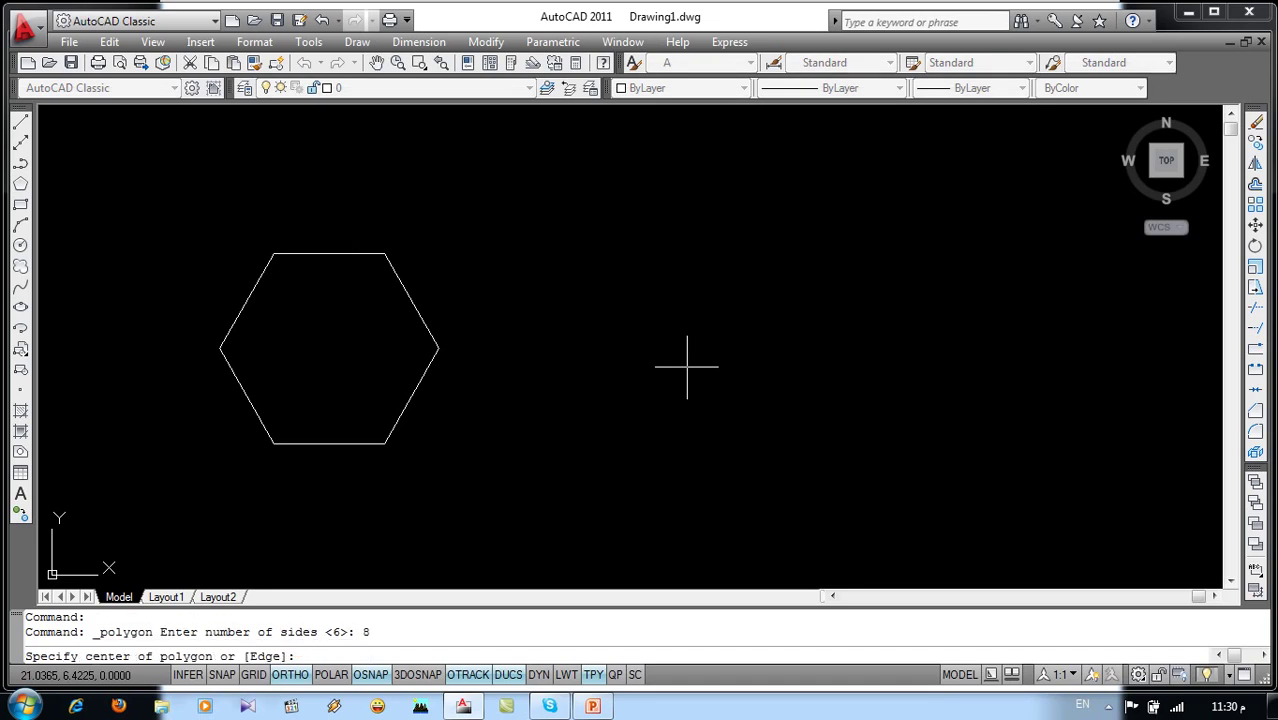
left_click(687, 367)
key("Return")
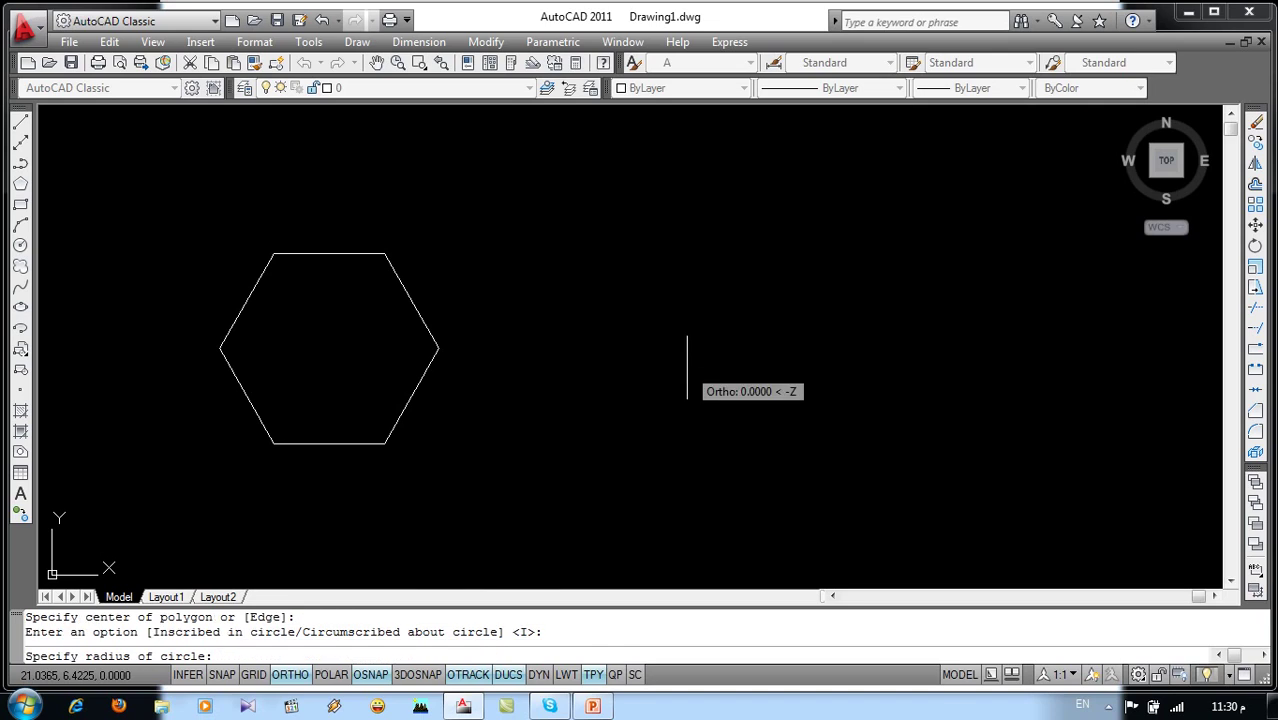
type("3")
key("Return")
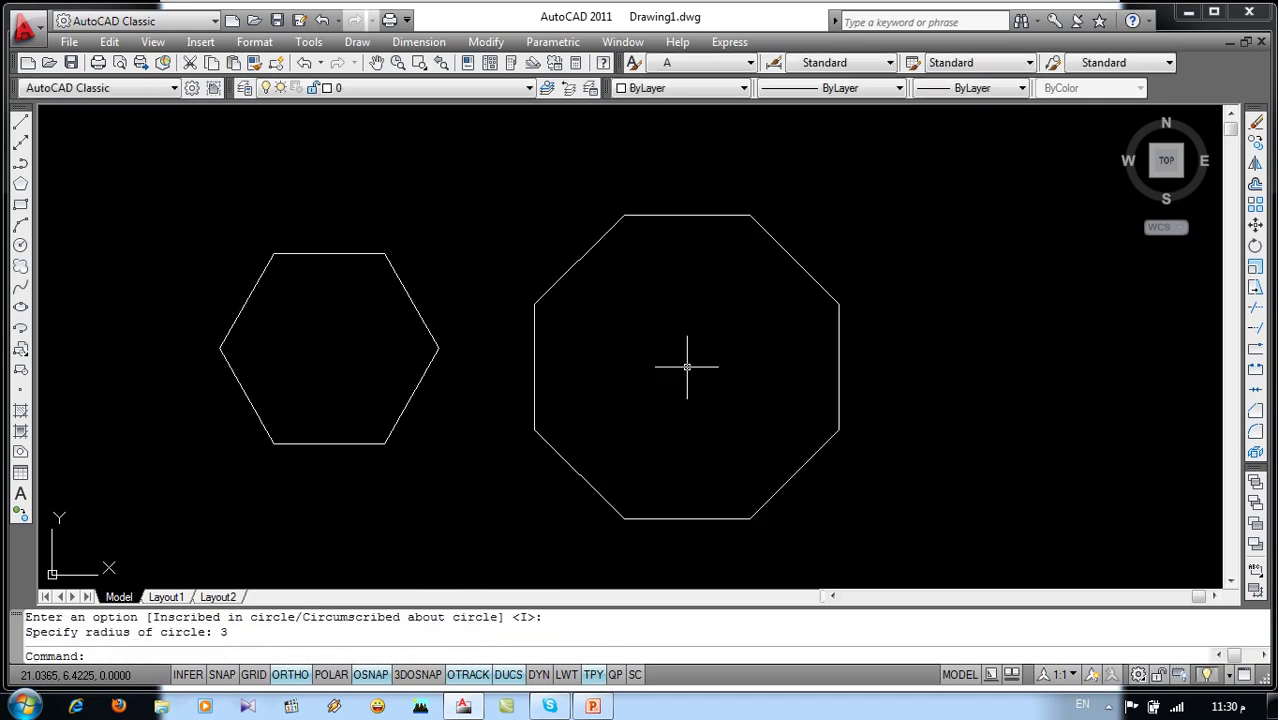
Window-select the hexagon and octagon and delete them.
scroll(688, 297, "down", 2)
scroll(714, 309, "down", 2)
left_click(806, 244)
left_click(455, 426)
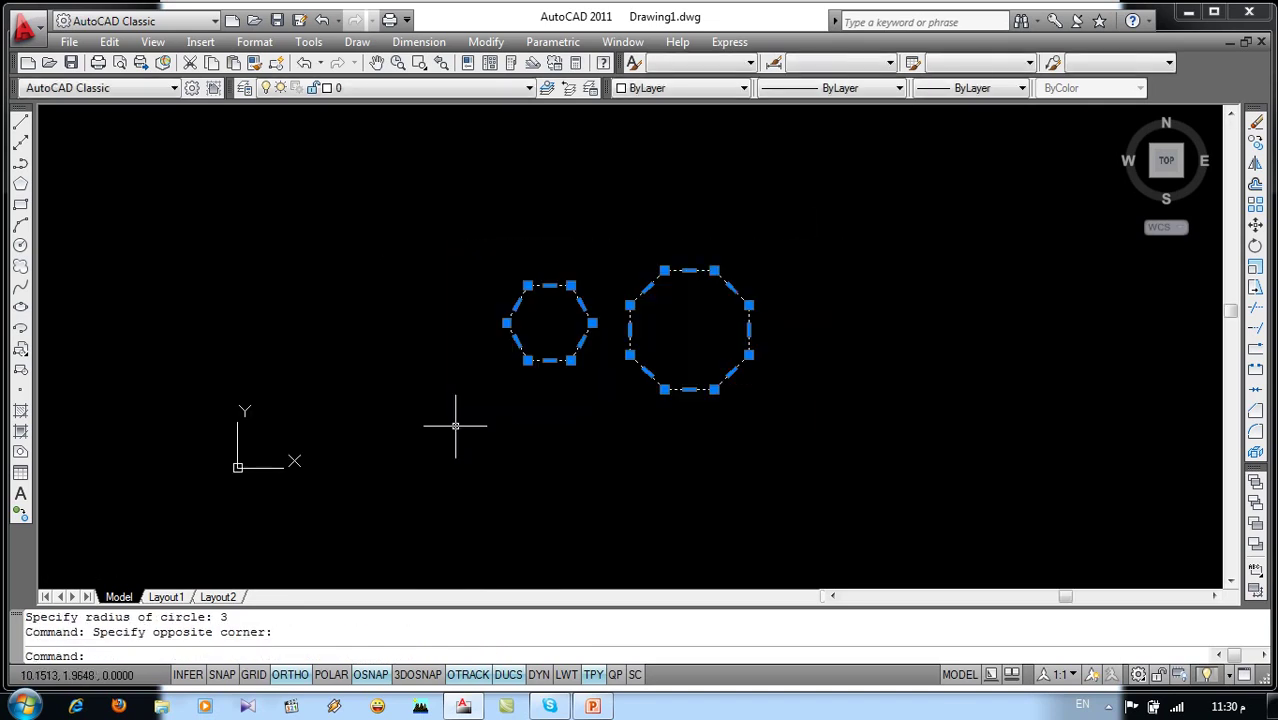
key("Delete")
Review the PowerPoint slide of topics 24 Stretch to 31 Print, then return to AutoCAD.
left_click(592, 706)
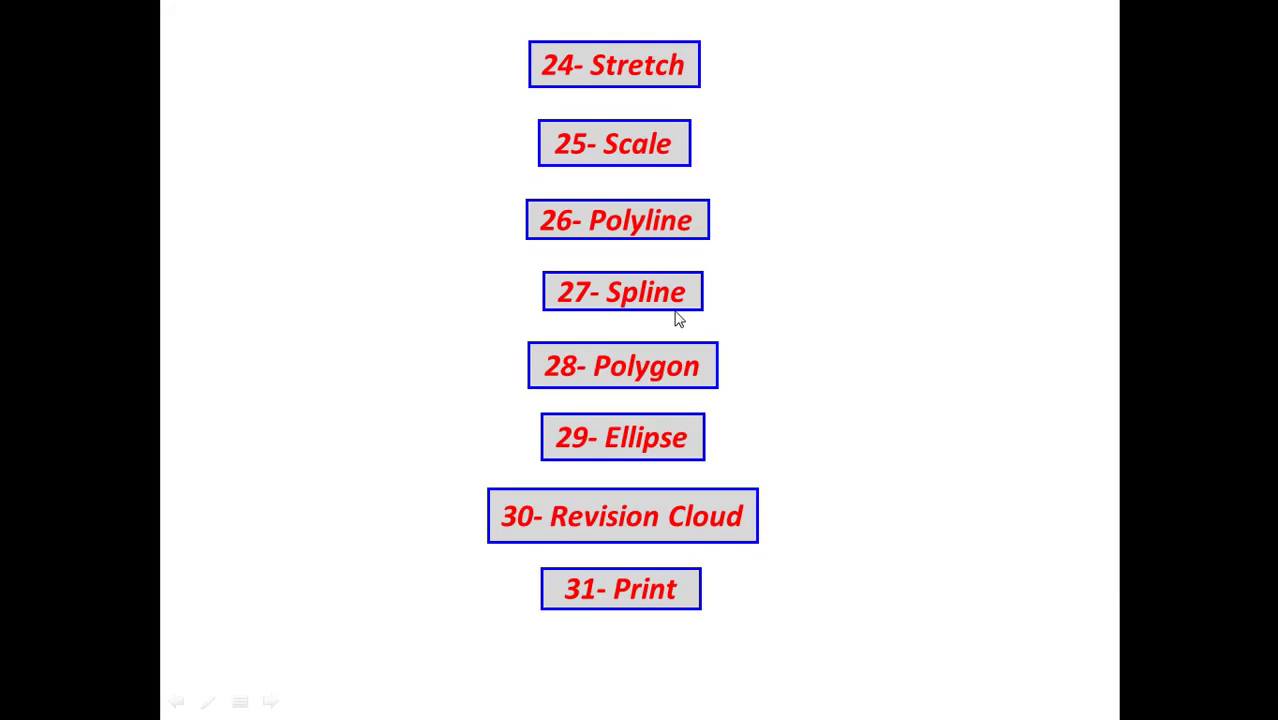
key("alt+Tab")
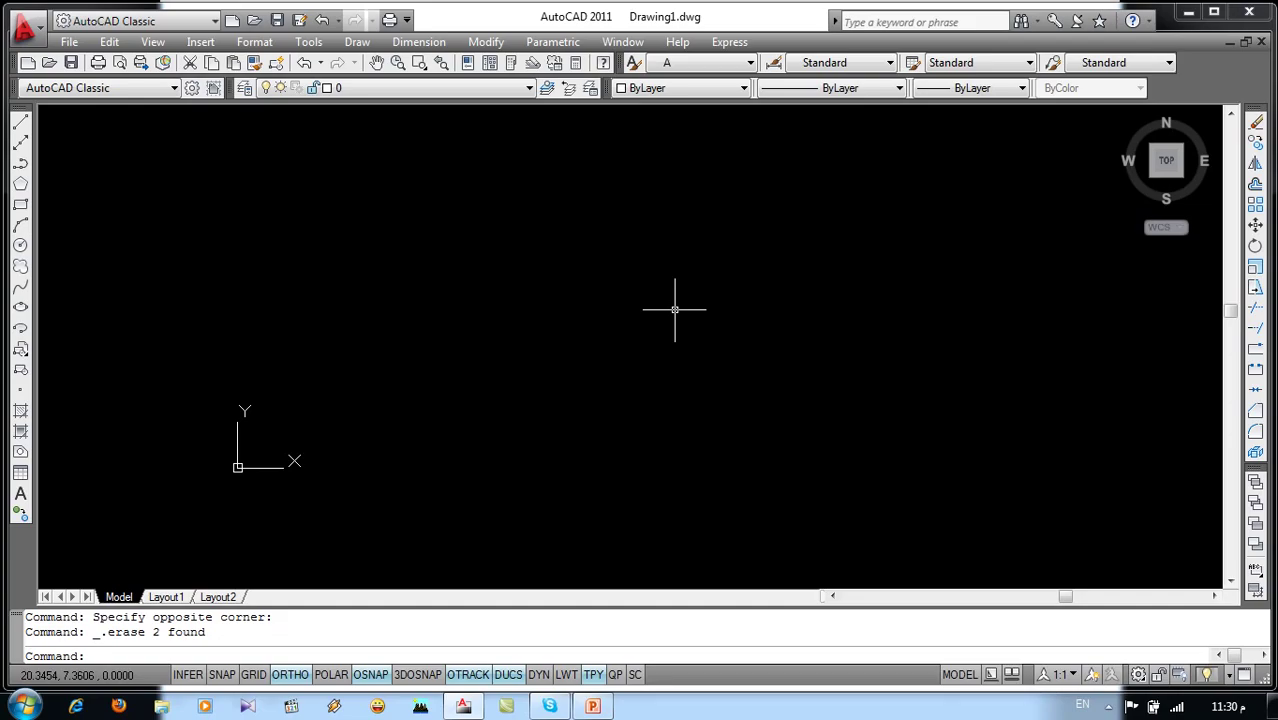
key("alt+Tab")
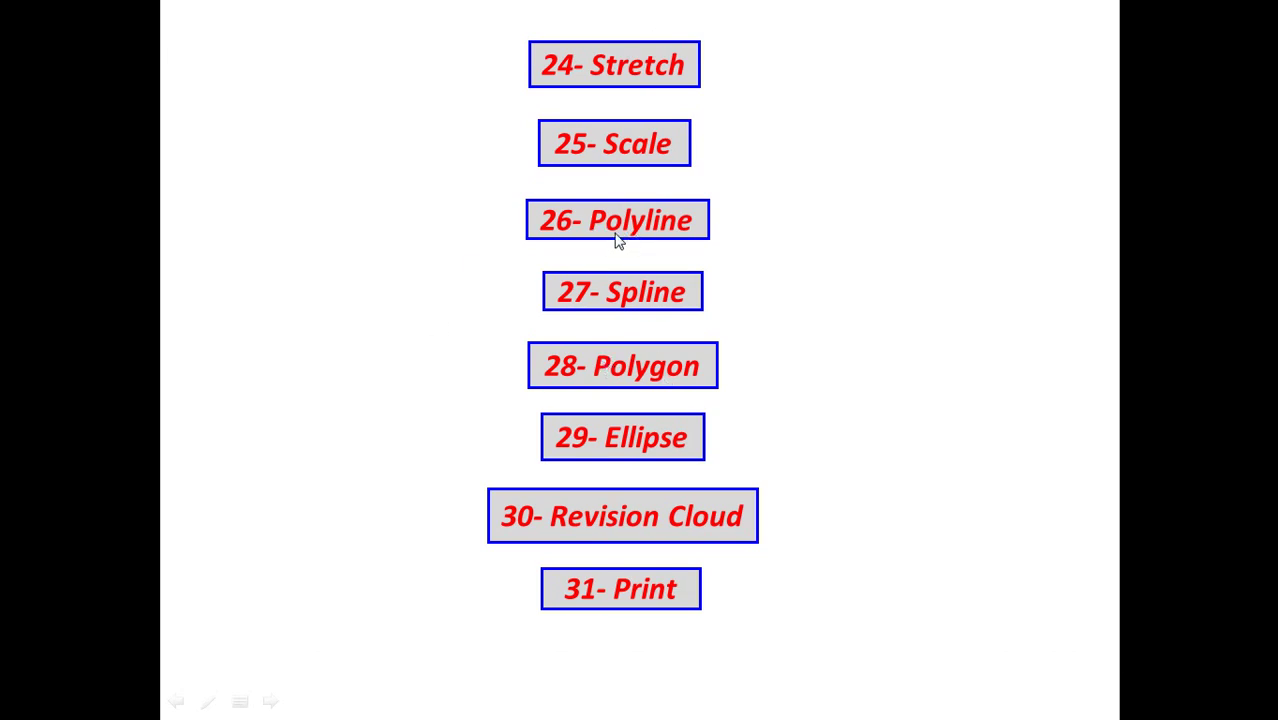
key("alt+Tab")
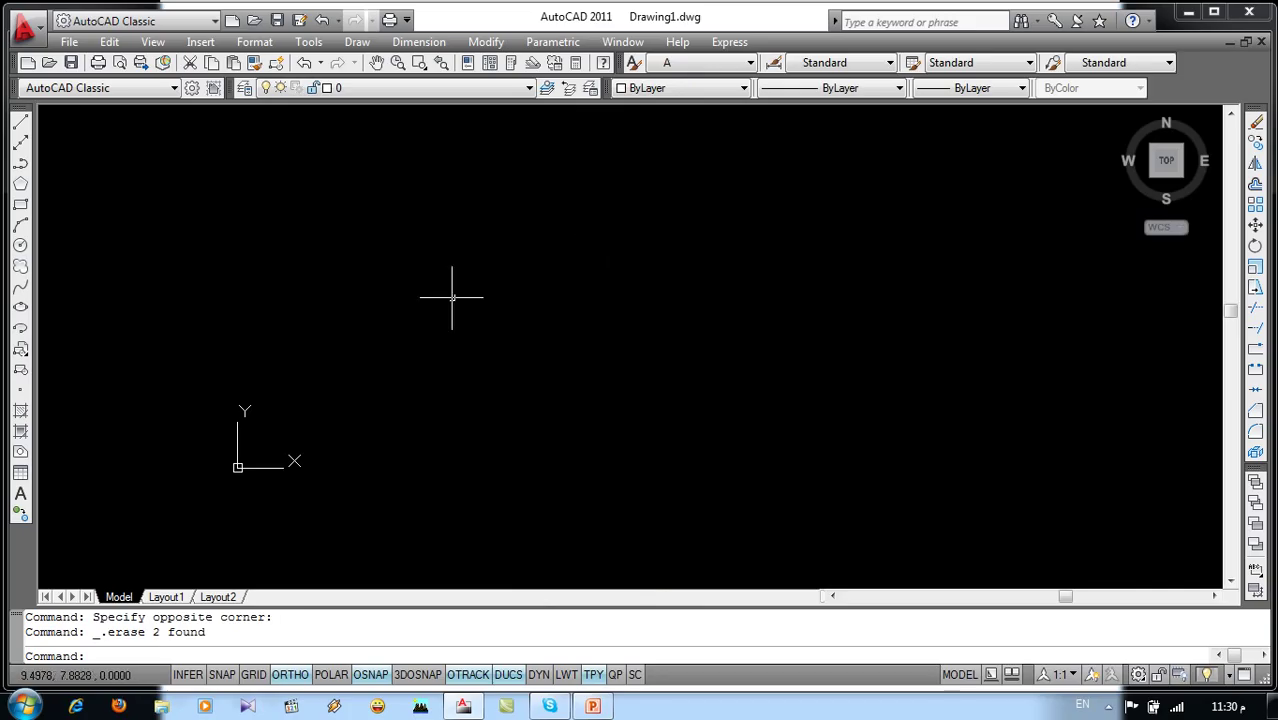
left_click(357, 41)
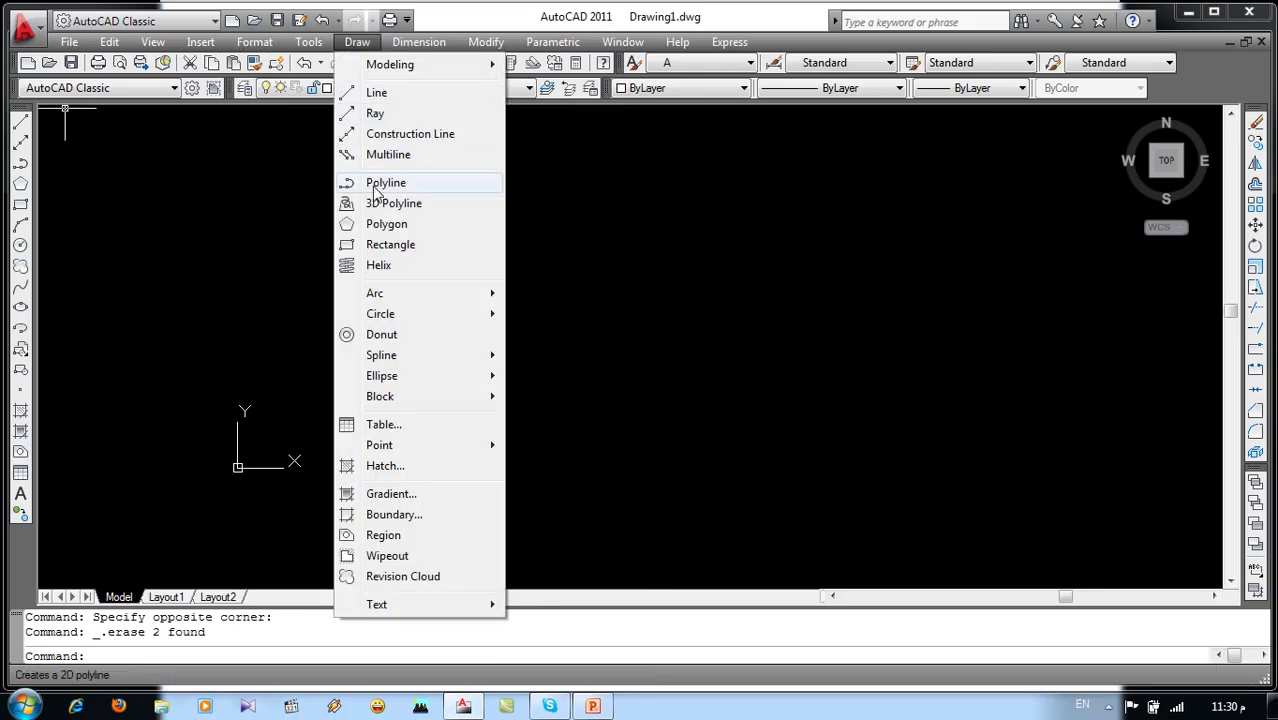
left_click(240, 222)
type("pl")
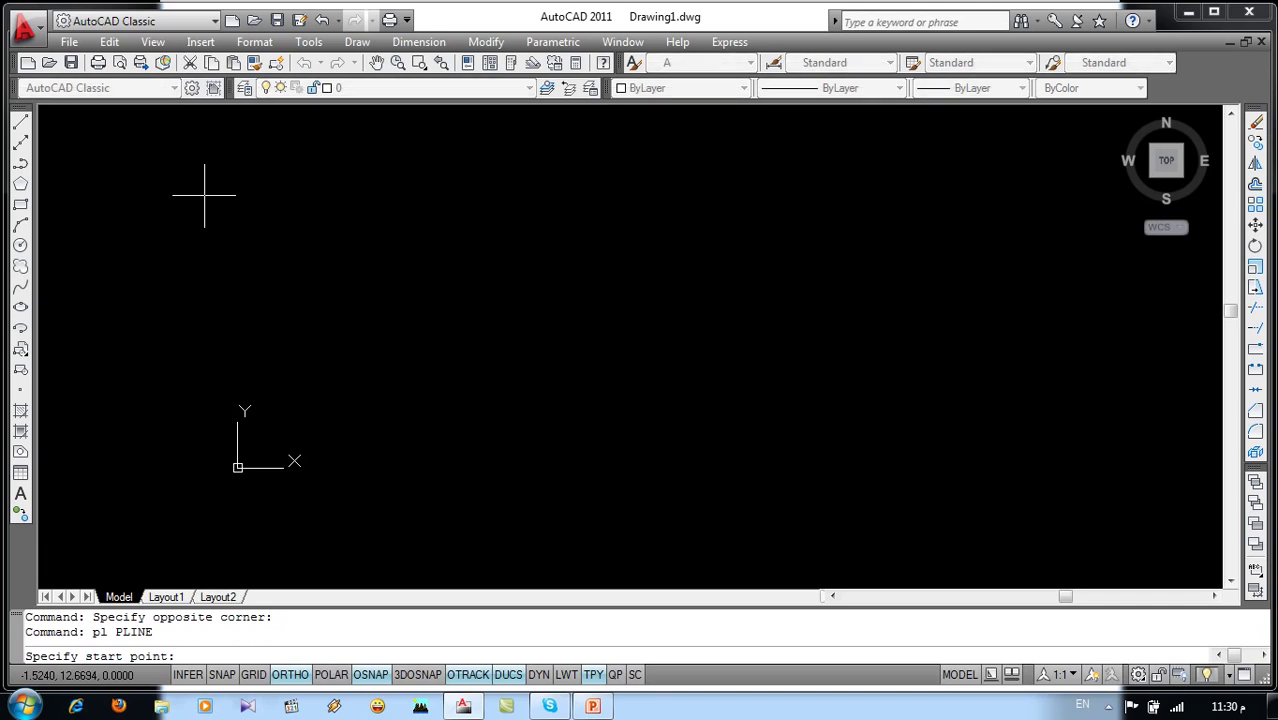
left_click(413, 354)
left_click(633, 352)
left_click(685, 240)
left_click(809, 238)
left_click(812, 370)
left_click(1040, 368)
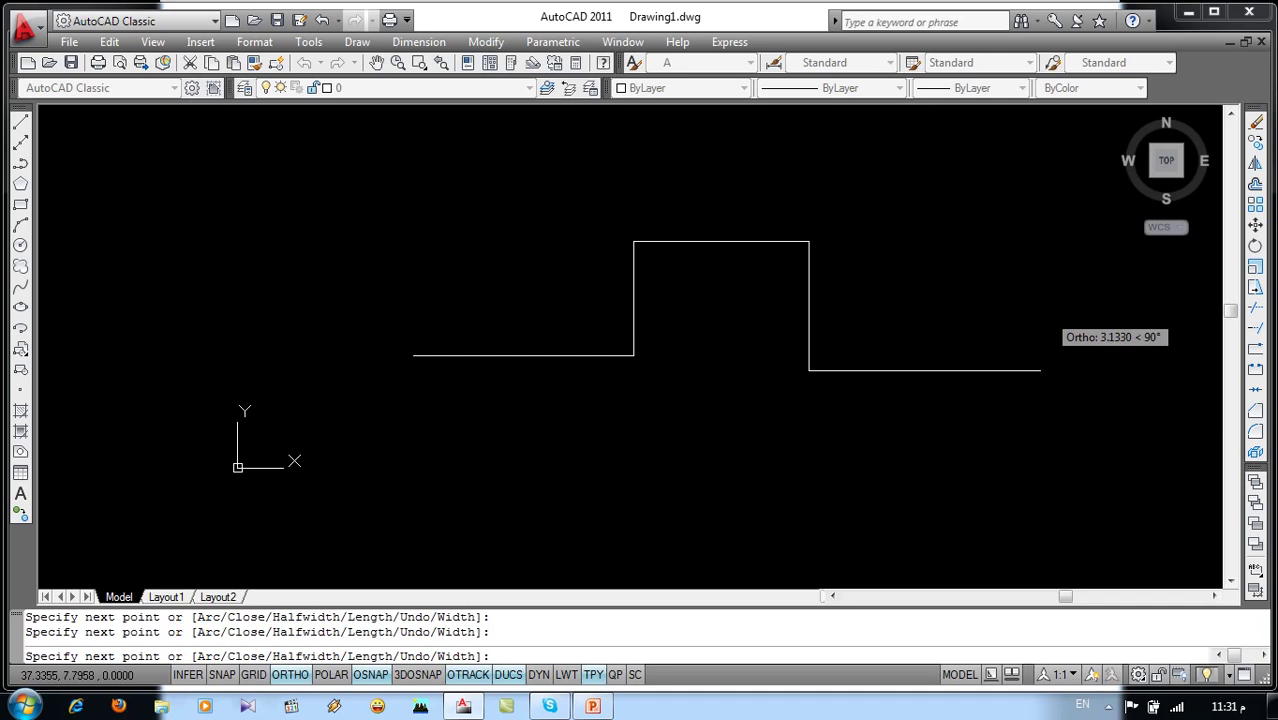
left_click(1040, 255)
key("Return")
middle_click_drag(960, 361, 796, 347)
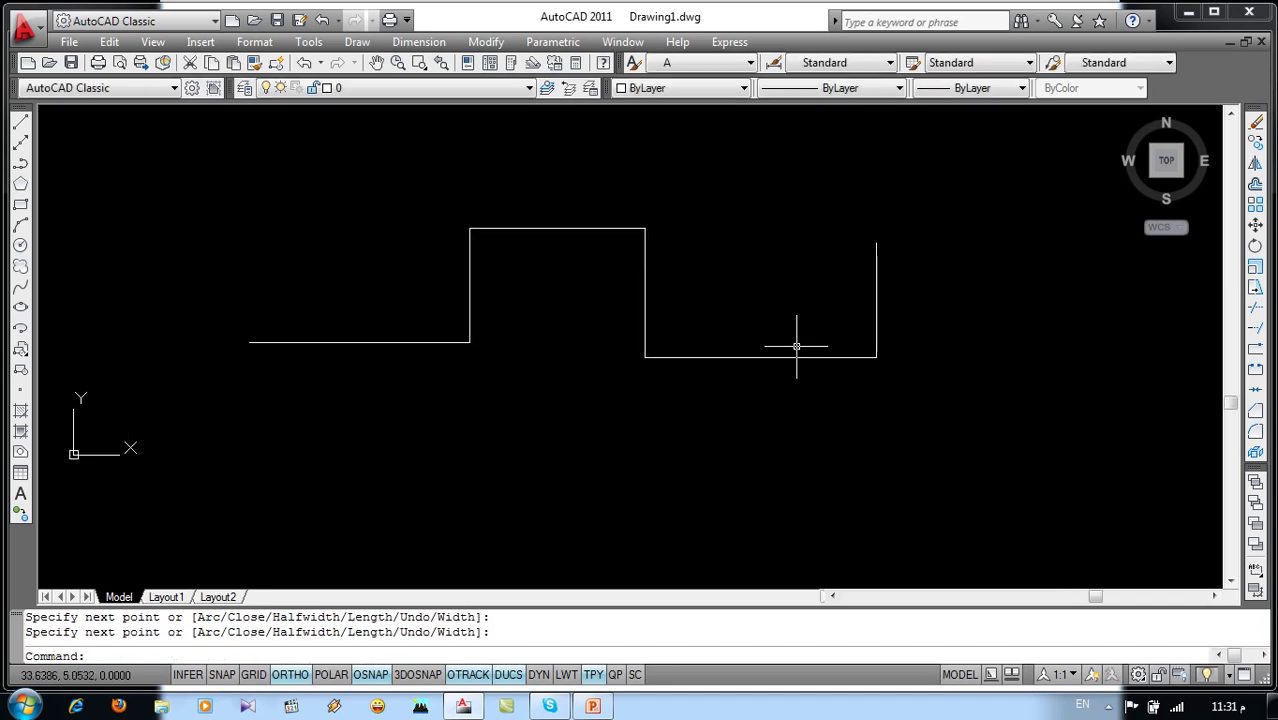
type("l")
key("Return")
left_click(252, 517)
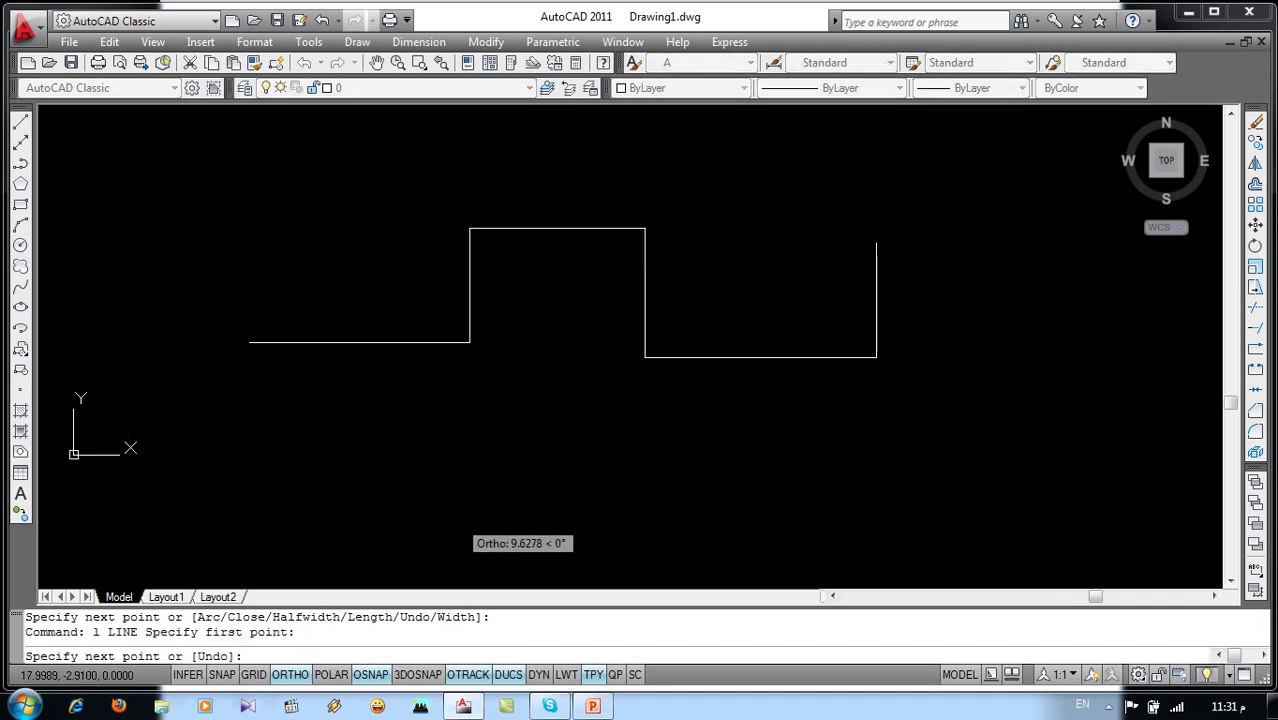
left_click(460, 517)
left_click(460, 433)
left_click(639, 433)
left_click(639, 529)
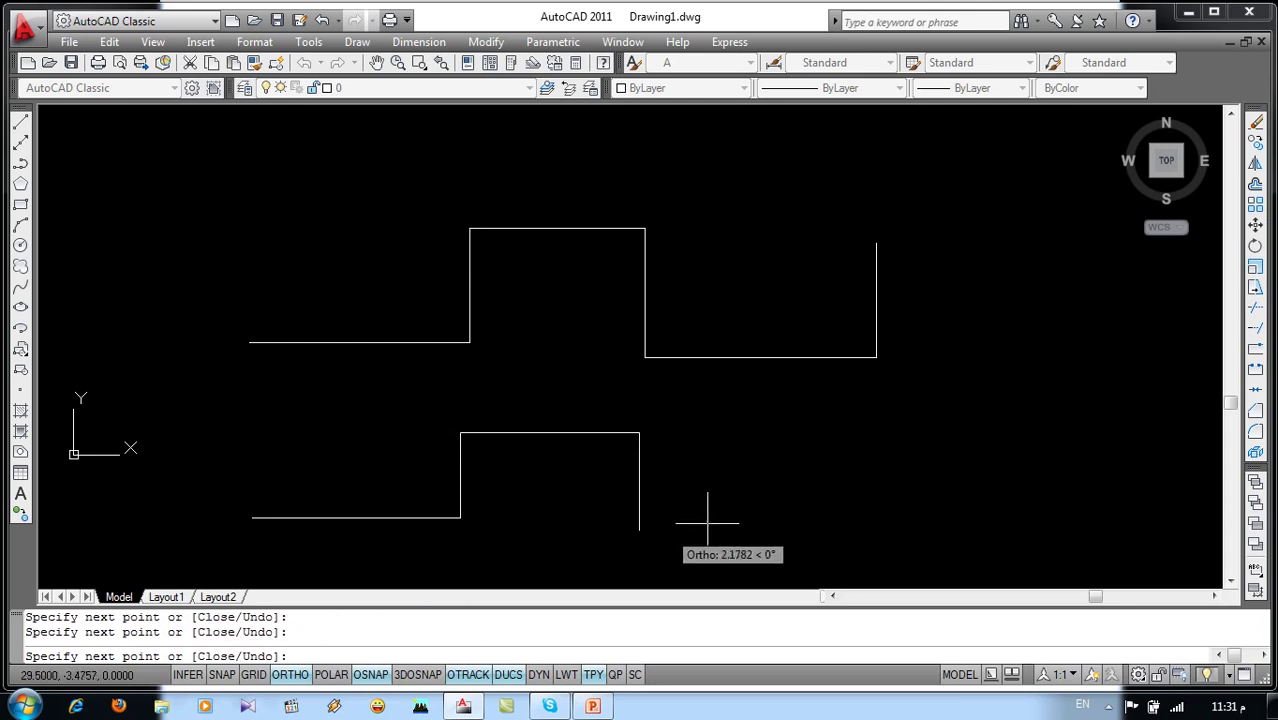
left_click(880, 529)
left_click(880, 435)
key("Return")
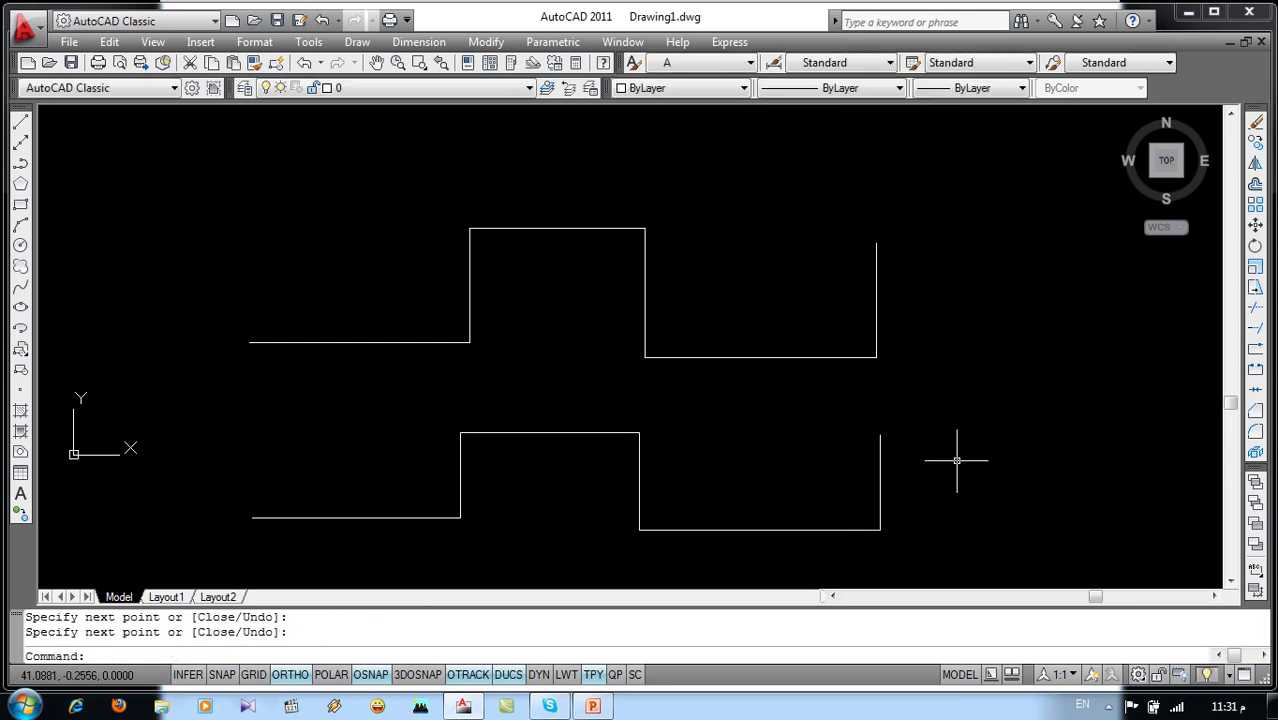
left_click(800, 340)
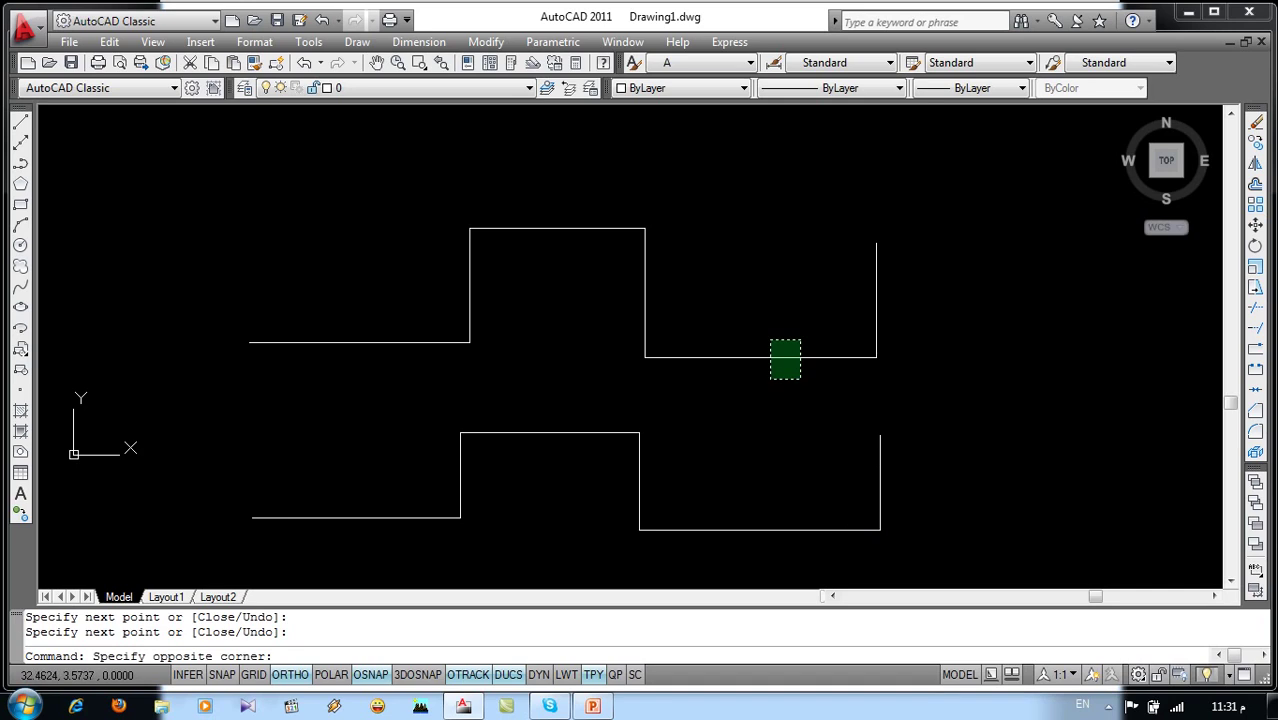
left_click(771, 378)
key("Escape")
left_click(912, 461)
left_click(850, 491)
left_click(725, 530)
key("Escape")
left_click(928, 335)
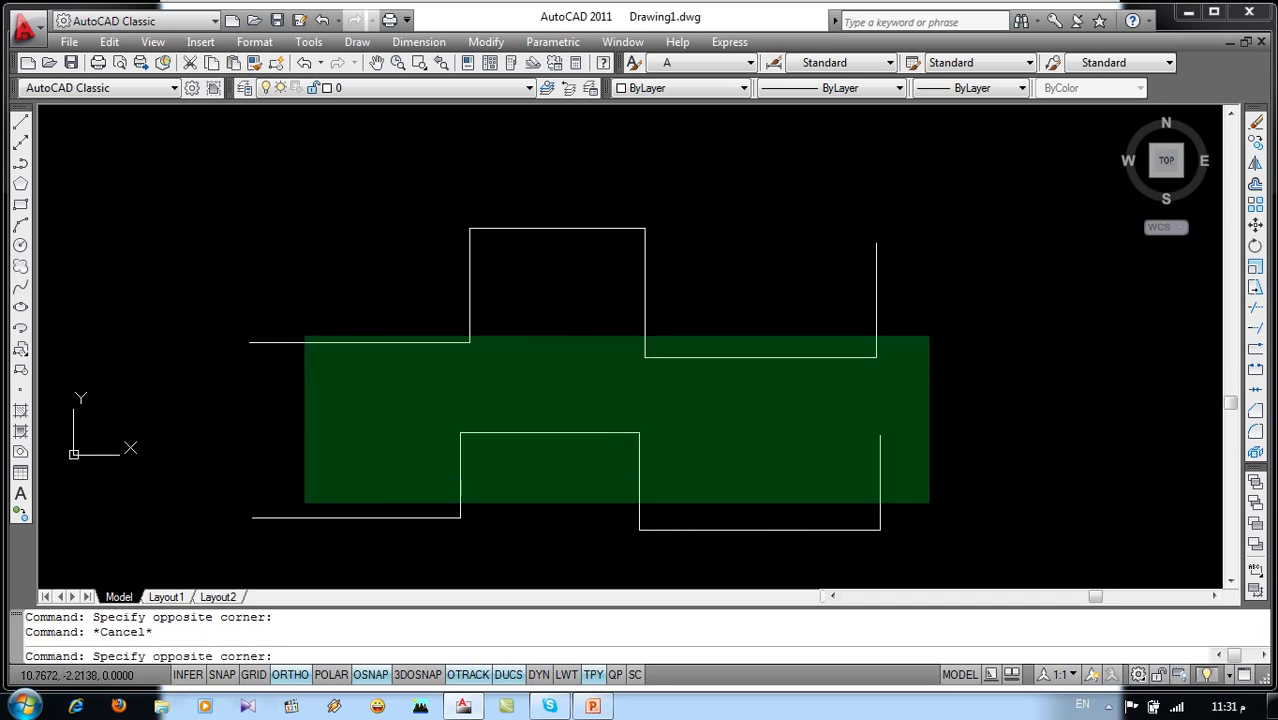
left_click(316, 498)
key("Delete")
left_click(282, 570)
left_click(240, 500)
key("Delete")
left_click(690, 472)
left_click(630, 530)
key("Delete")
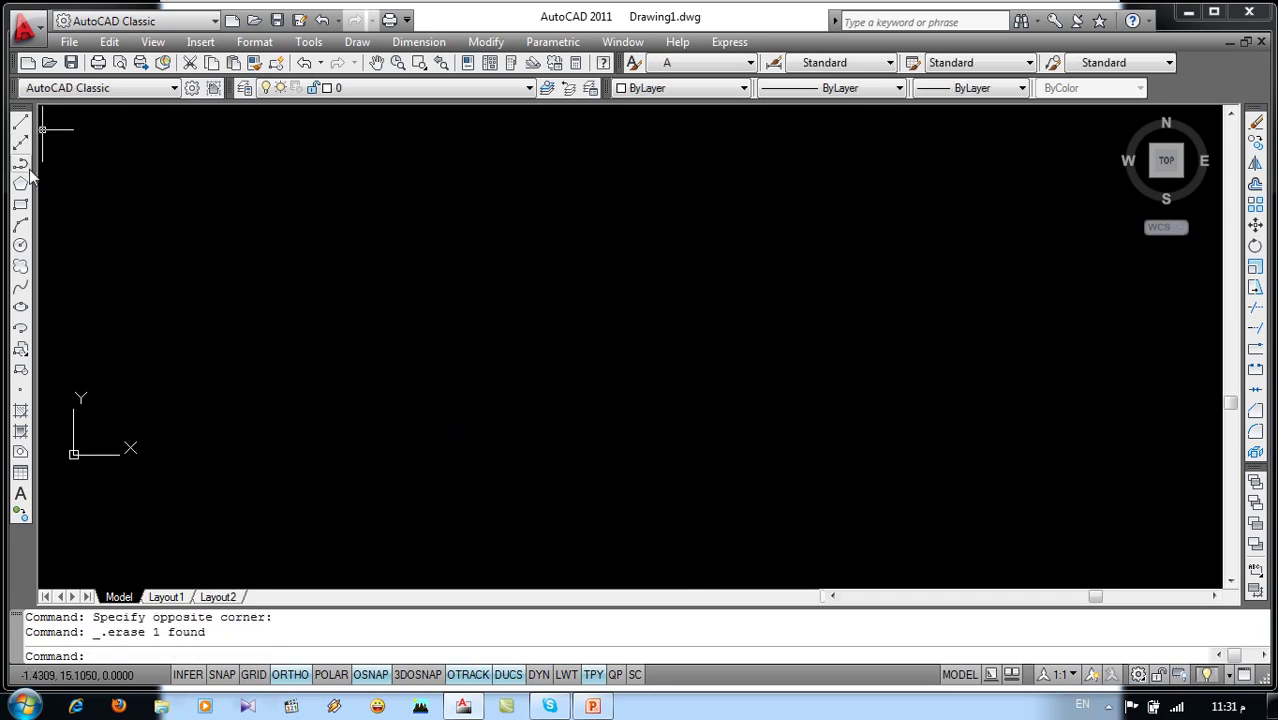
left_click(20, 164)
left_click(530, 345)
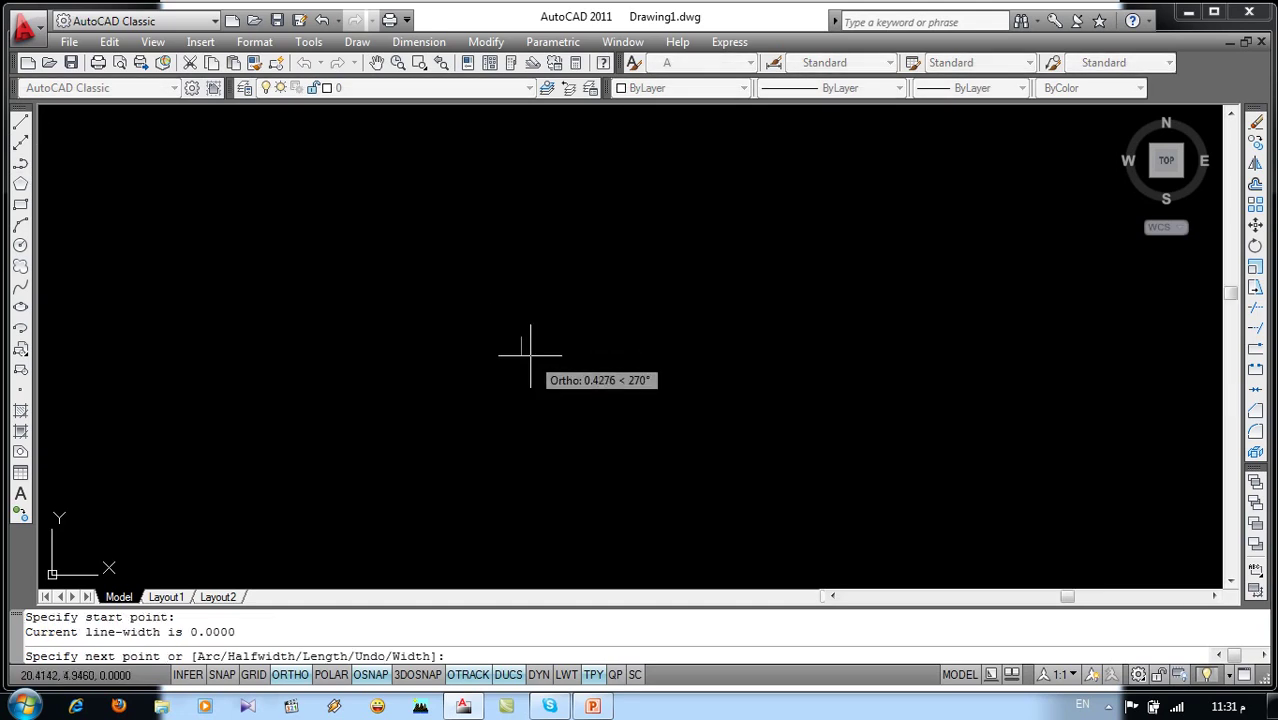
key("F8")
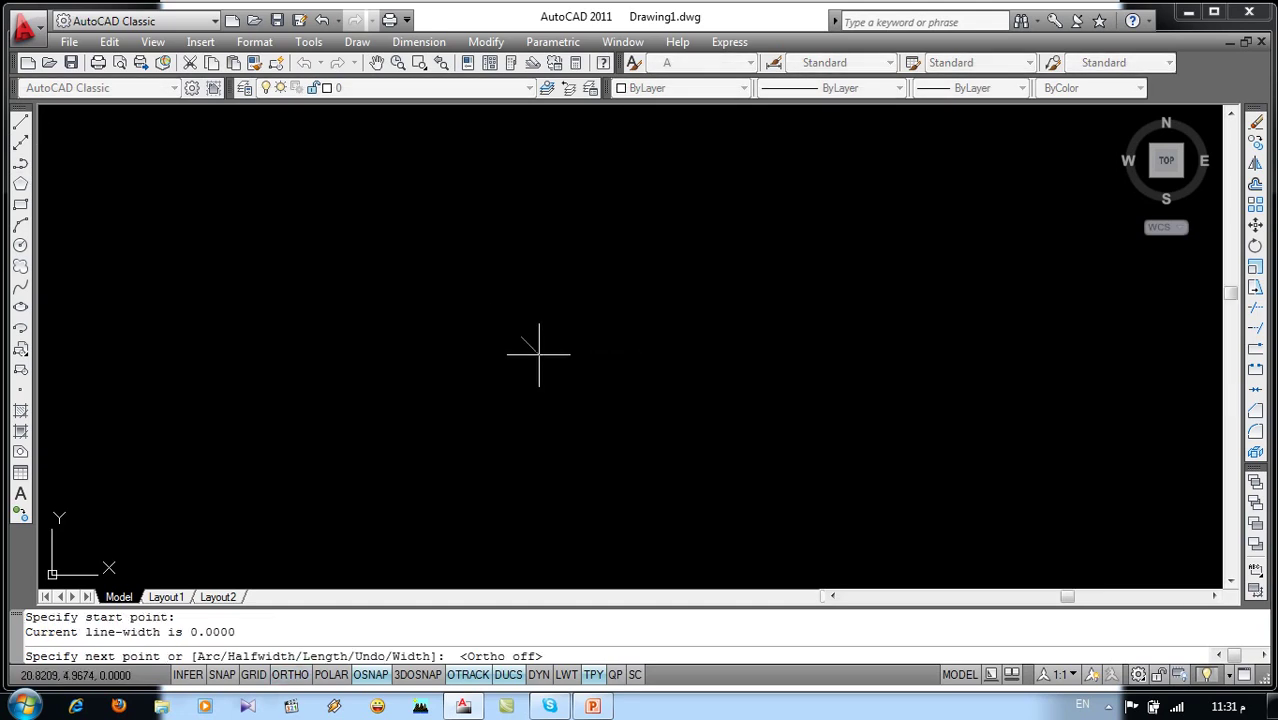
left_click(538, 353)
key("F8")
left_click(720, 353)
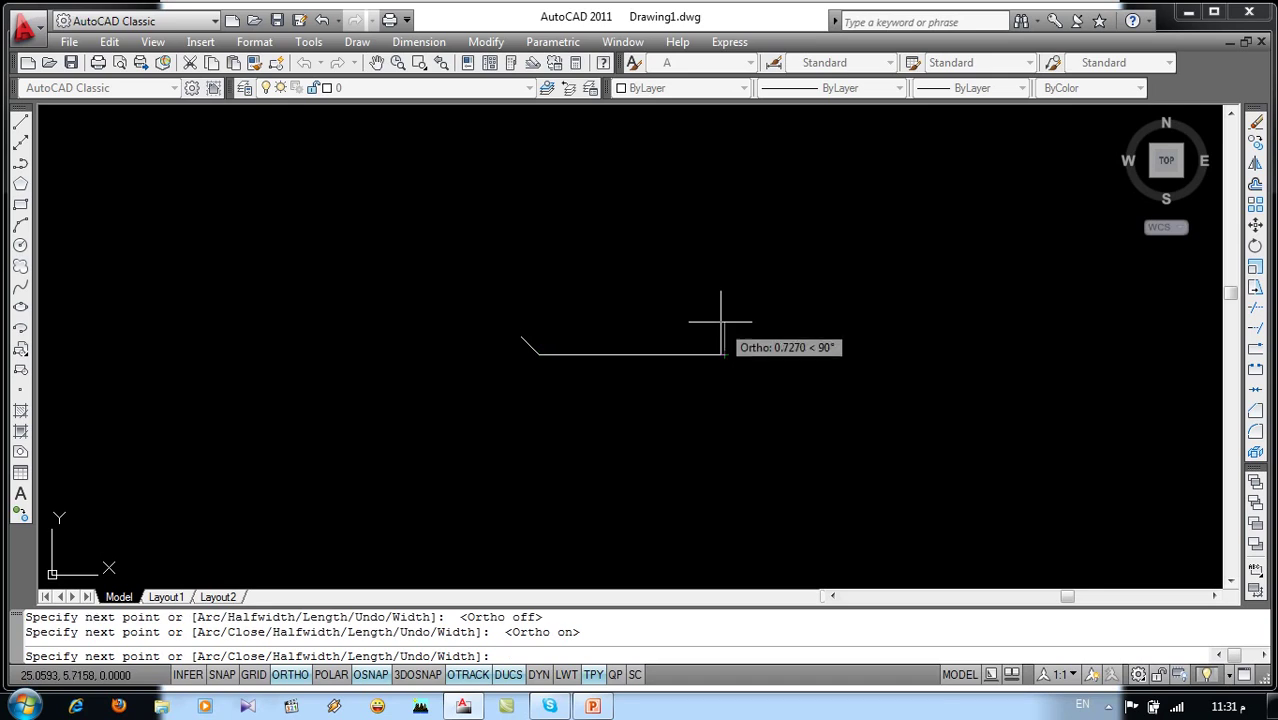
key("F8")
left_click(724, 311)
key("F8")
left_click(184, 311)
key("F8")
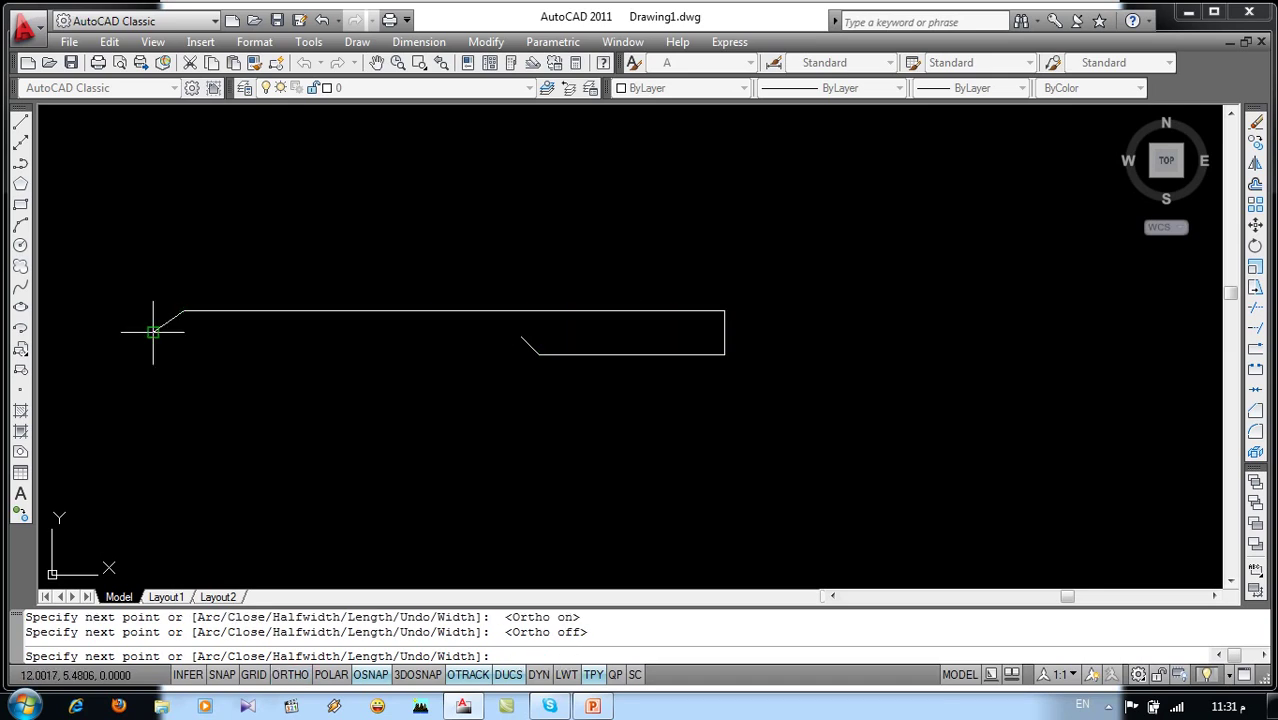
left_click(152, 332)
key("Return")
middle_click_drag(437, 440, 550, 431)
left_click(536, 265)
left_click(418, 380)
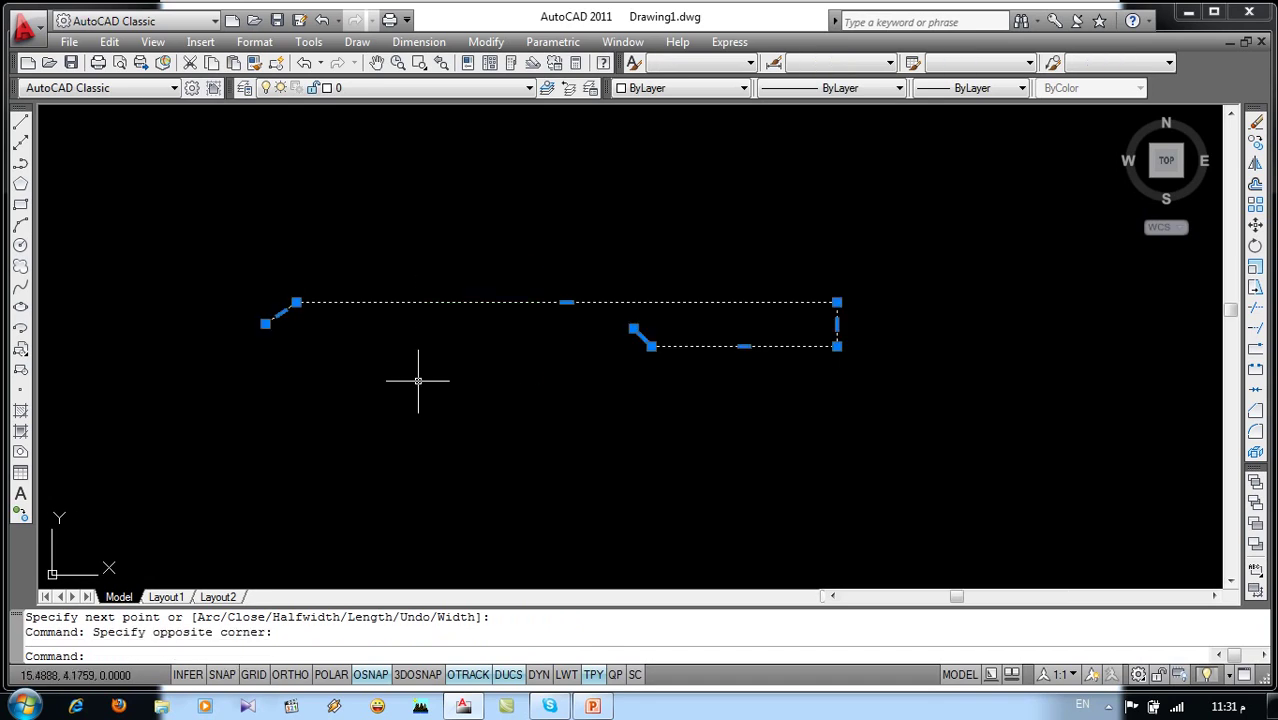
key("Escape")
key("Escape")
key("Return")
left_click(632, 426)
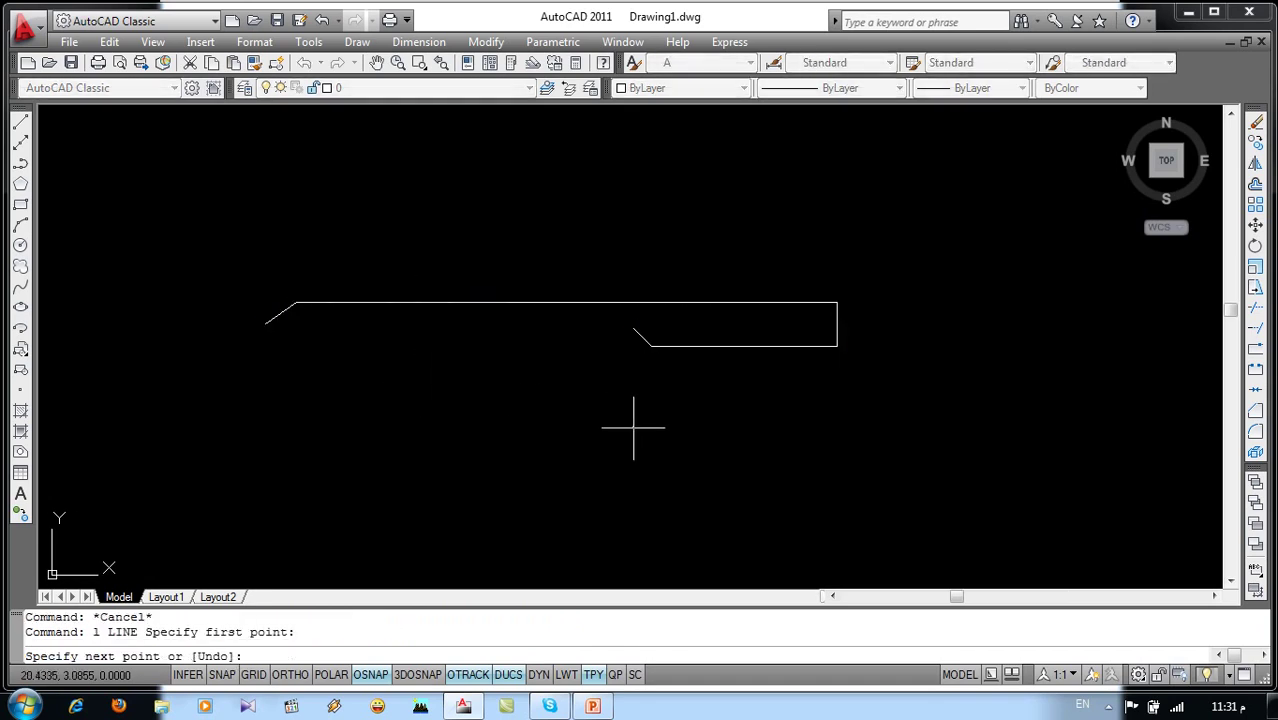
left_click(653, 443)
left_click(843, 443)
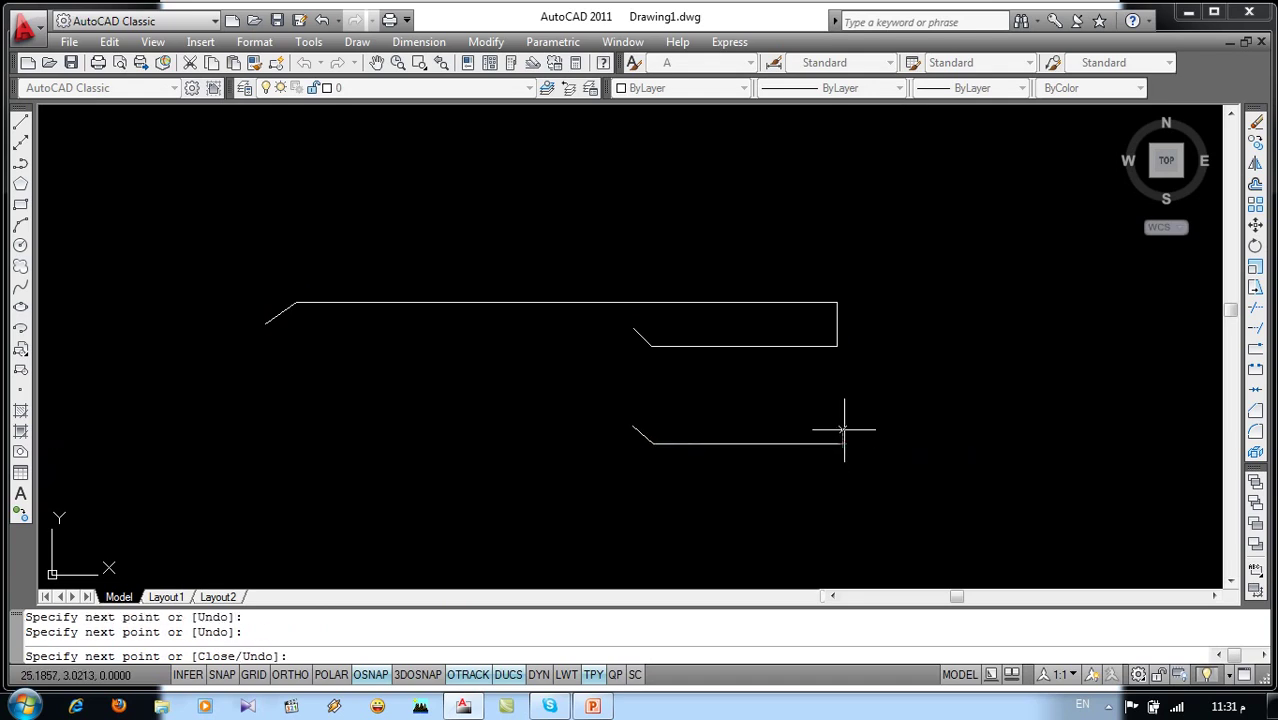
left_click(843, 398)
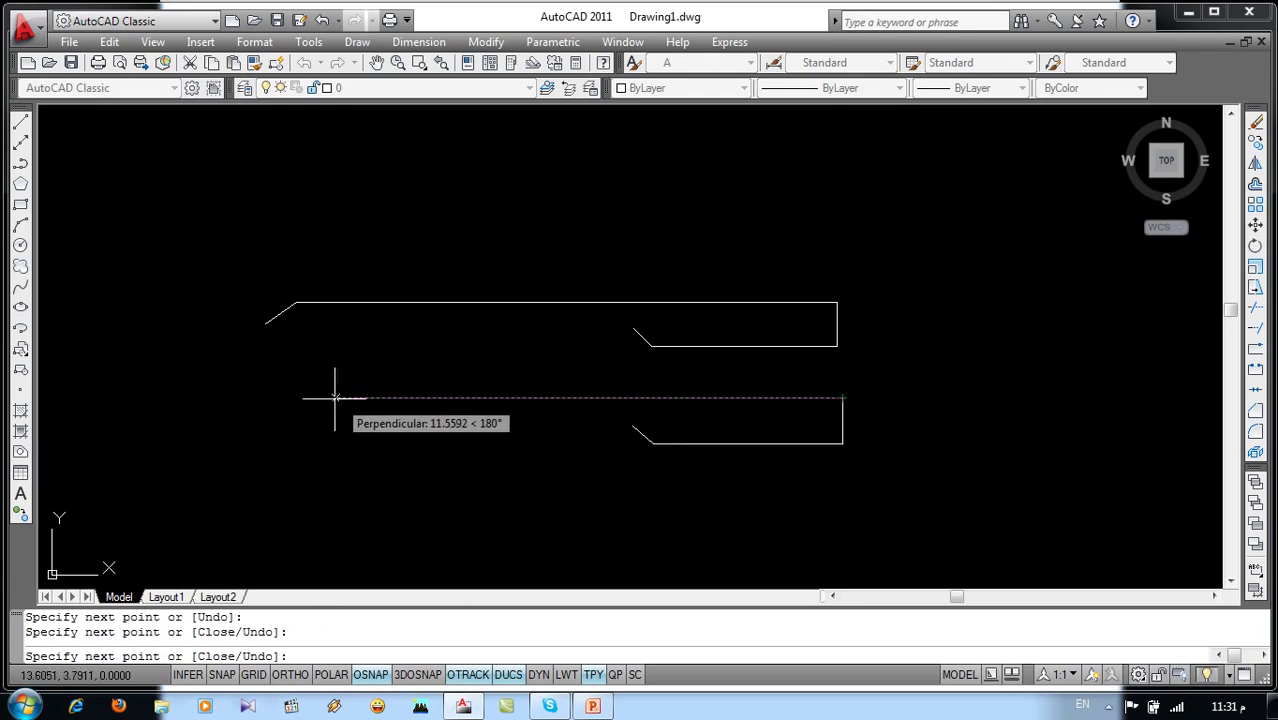
left_click(297, 398)
left_click(266, 419)
key("Return")
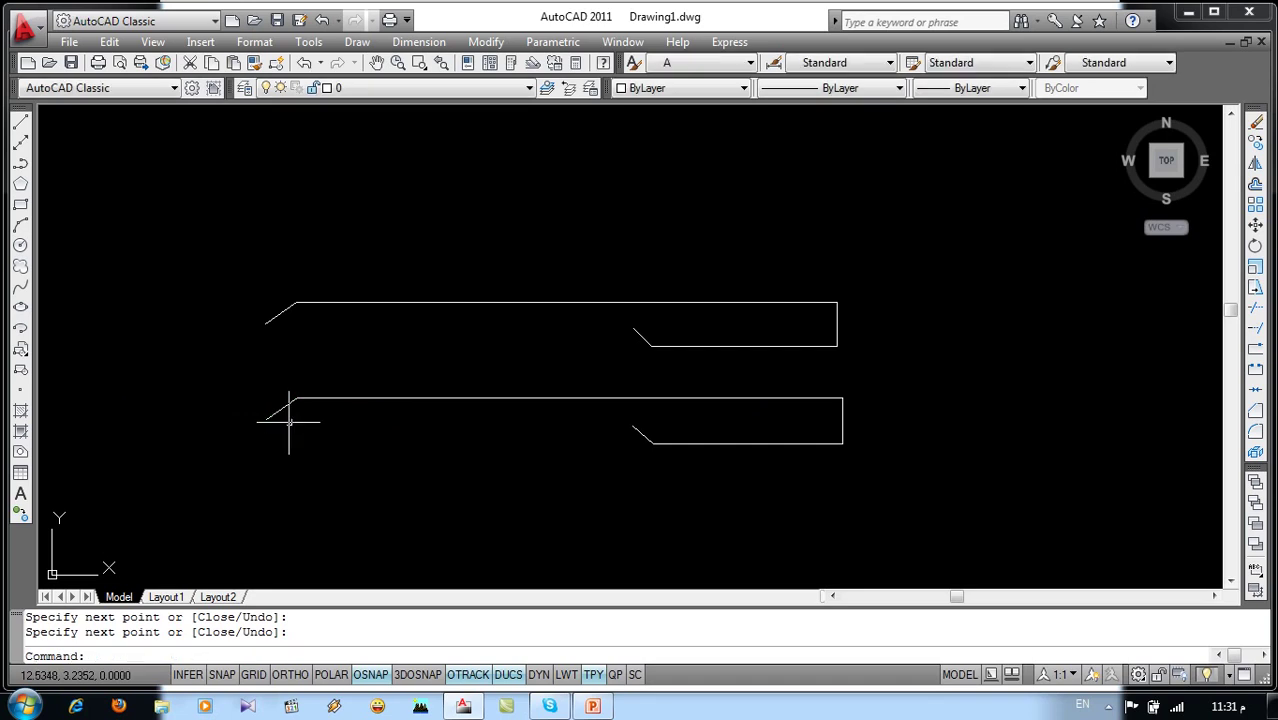
left_click_drag(438, 388, 391, 442)
left_click_drag(702, 424, 662, 484)
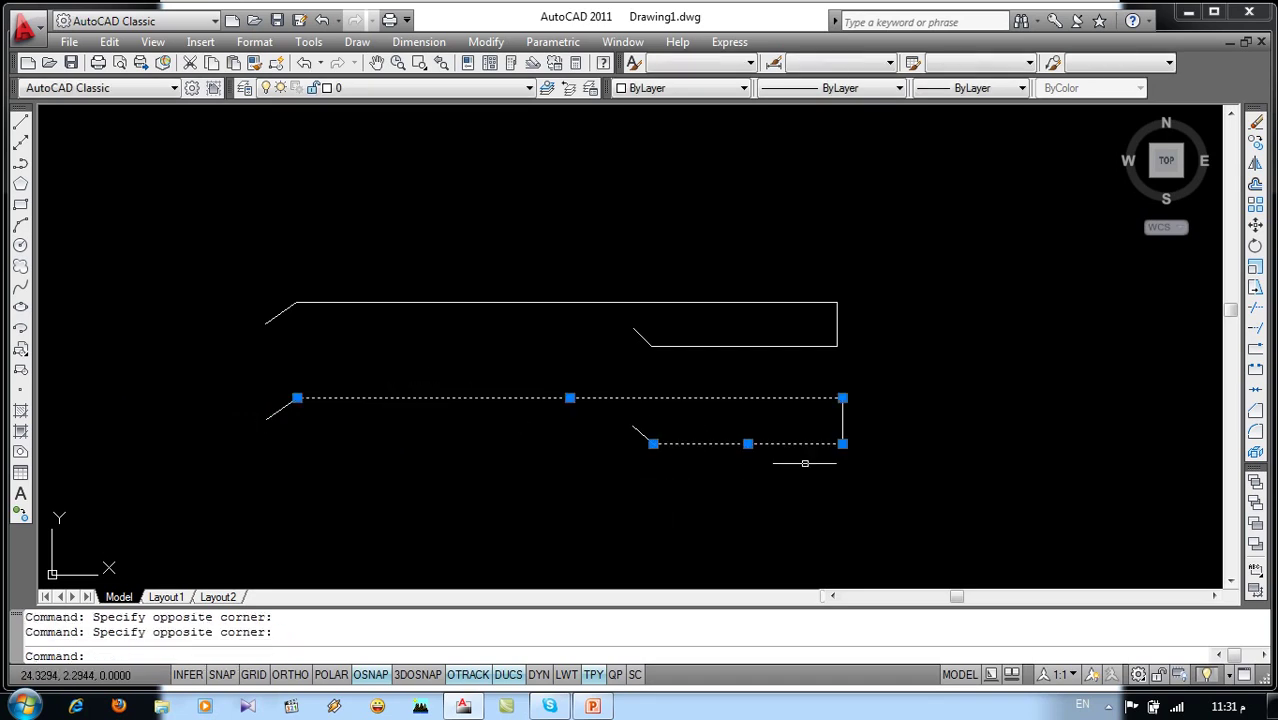
left_click_drag(876, 410, 776, 428)
key("Escape")
key("Escape")
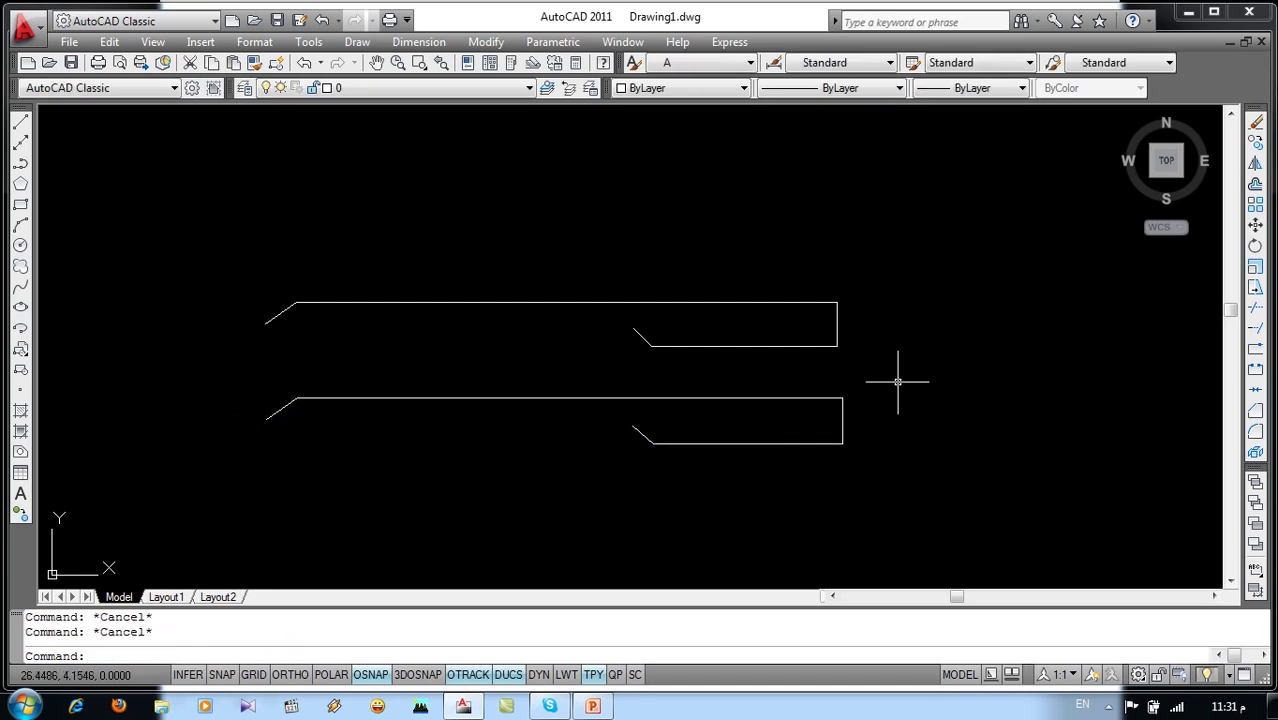
left_click_drag(898, 381, 217, 482)
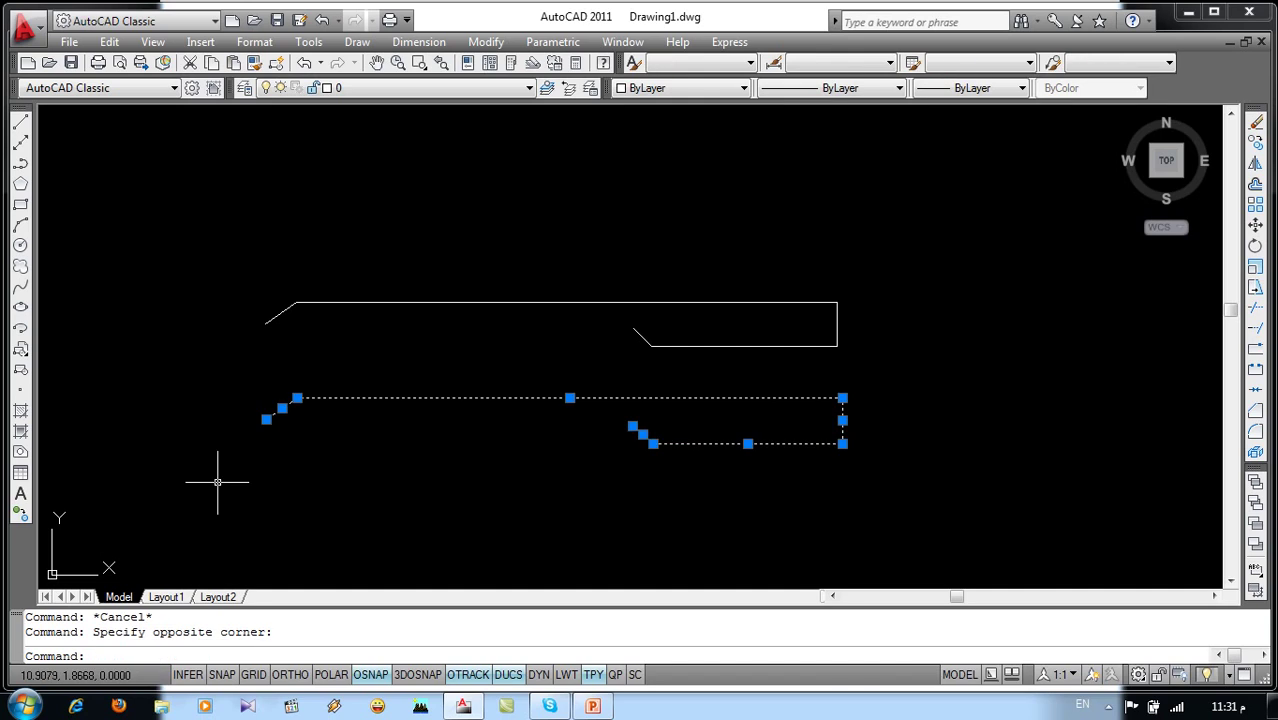
key("Delete")
left_click_drag(708, 322, 664, 388)
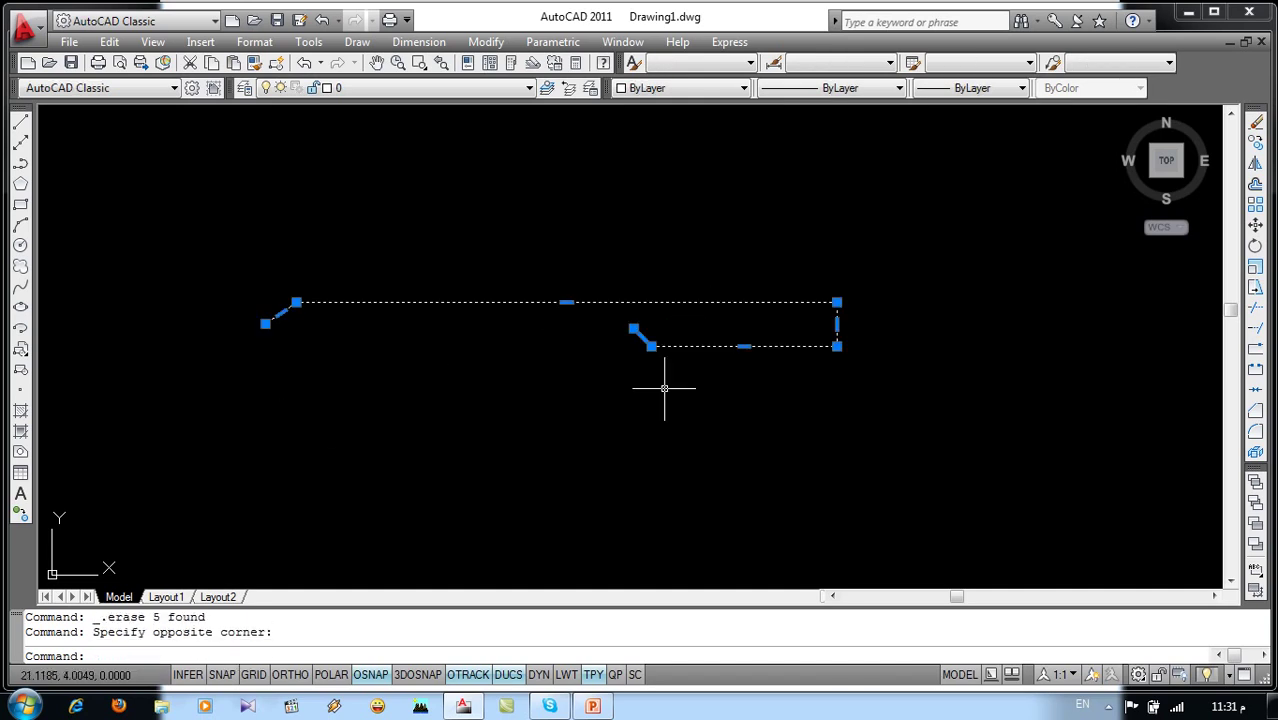
key("Delete")
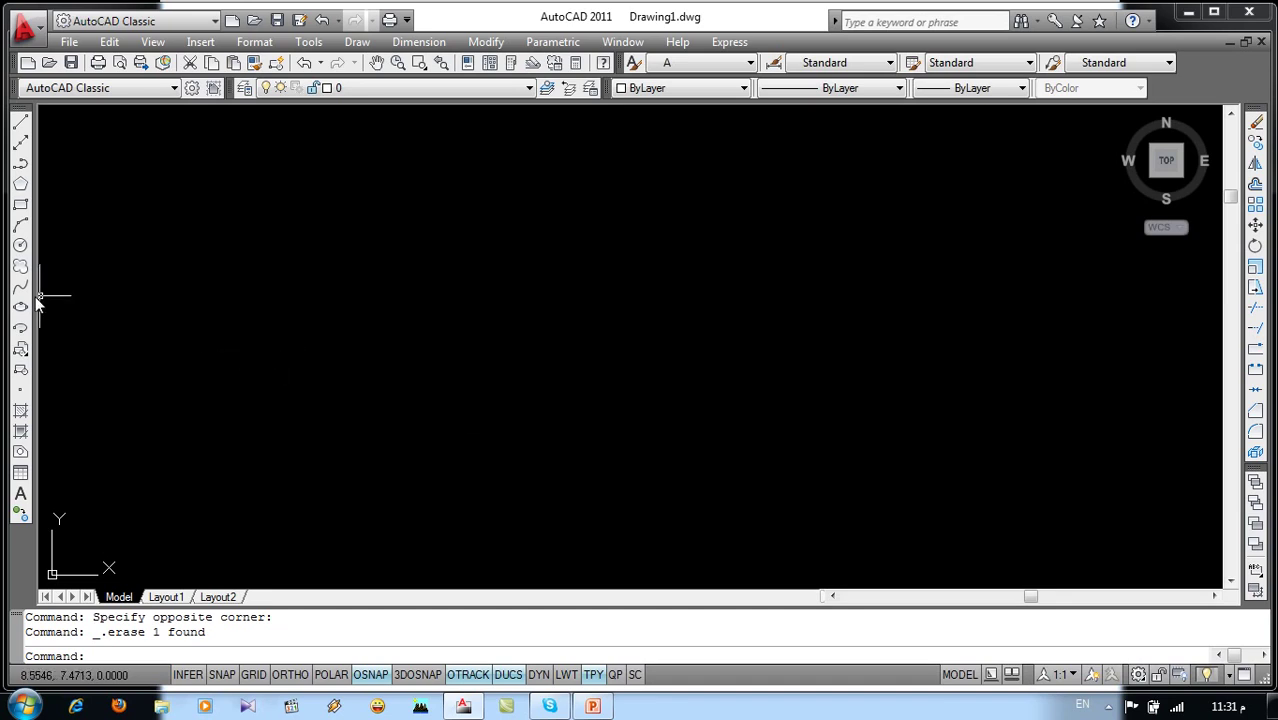
left_click(345, 43)
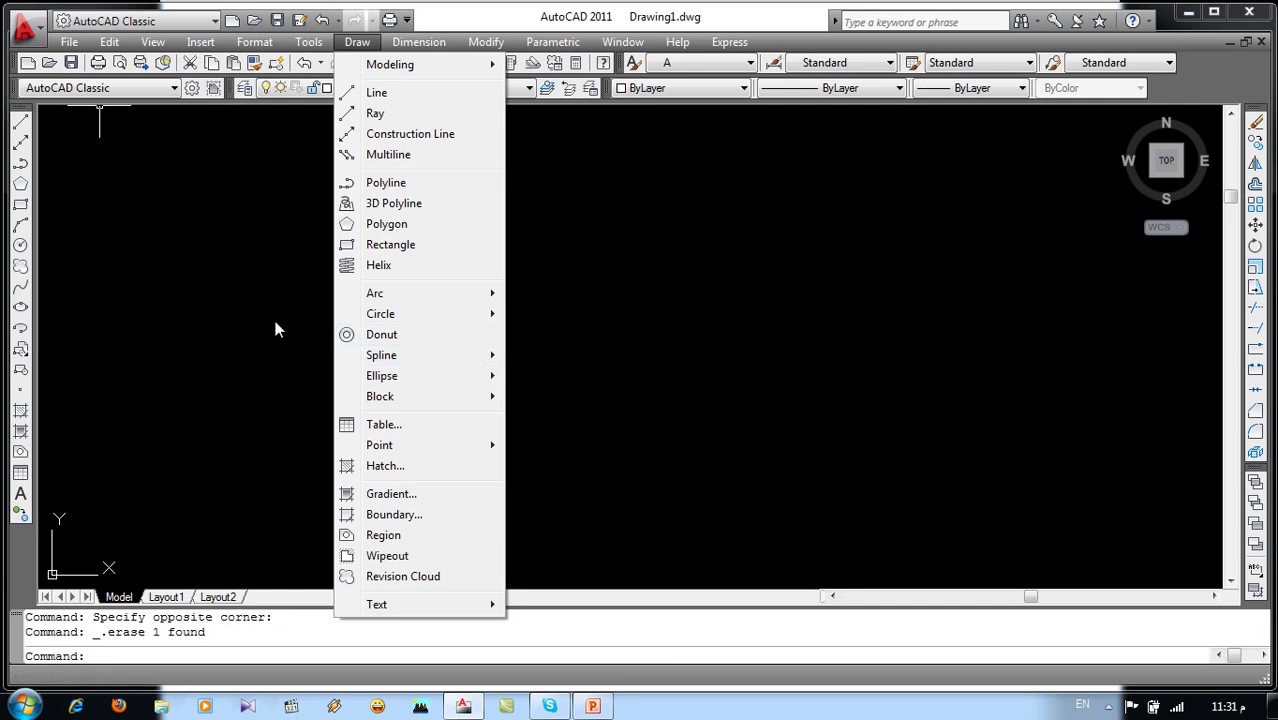
left_click(222, 297)
left_click(157, 349)
type("spl")
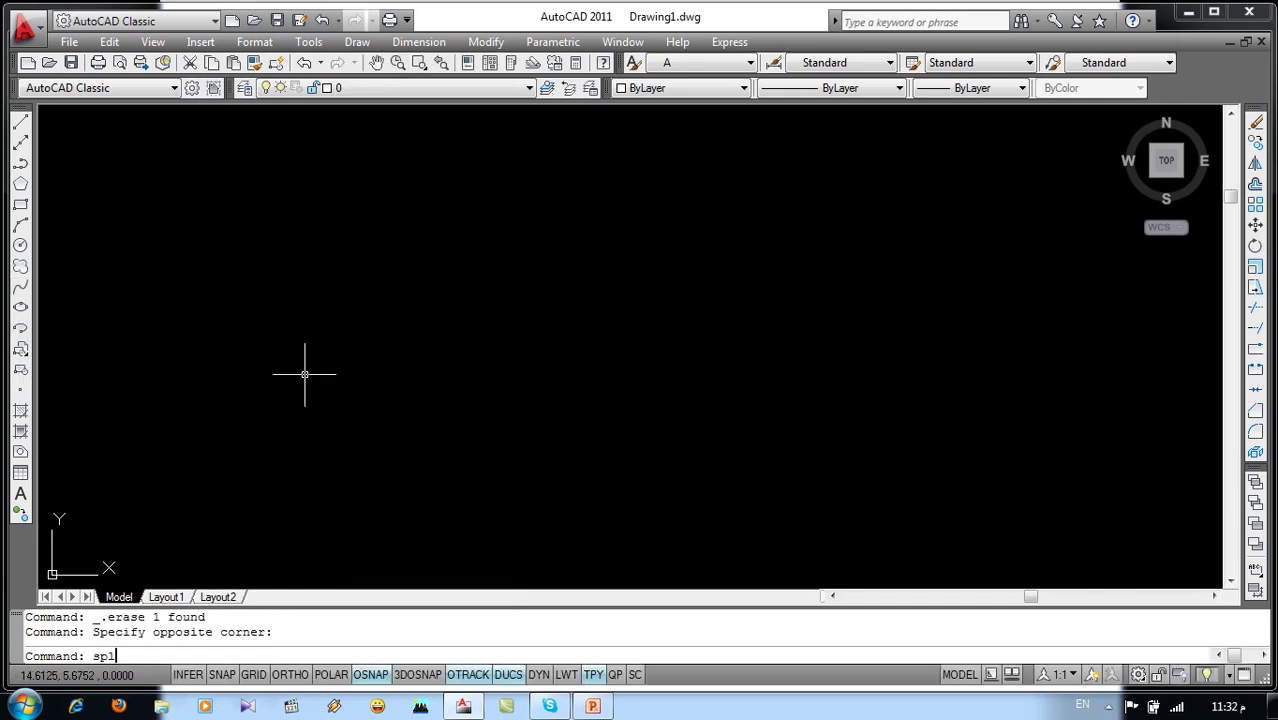
key("Return")
left_click(297, 421)
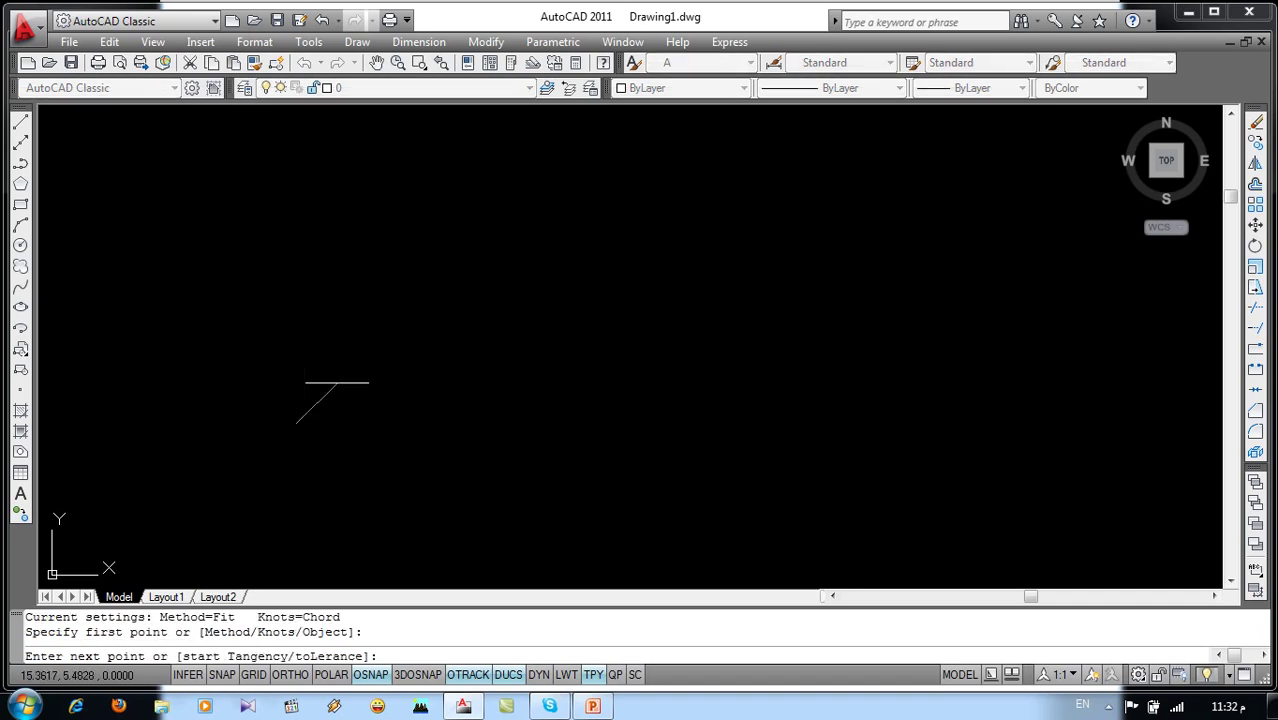
left_click(433, 296)
left_click(530, 418)
left_click(710, 265)
left_click(842, 456)
left_click(980, 292)
key("Return")
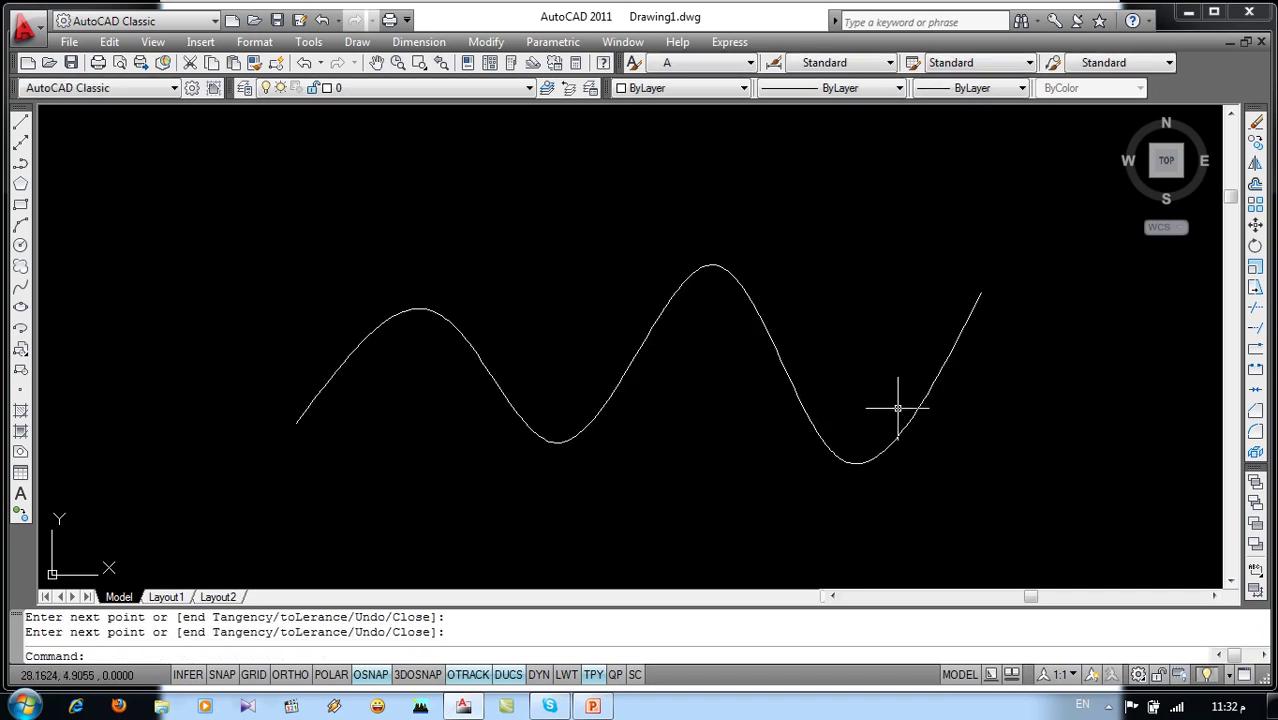
middle_click_drag(898, 405, 721, 374)
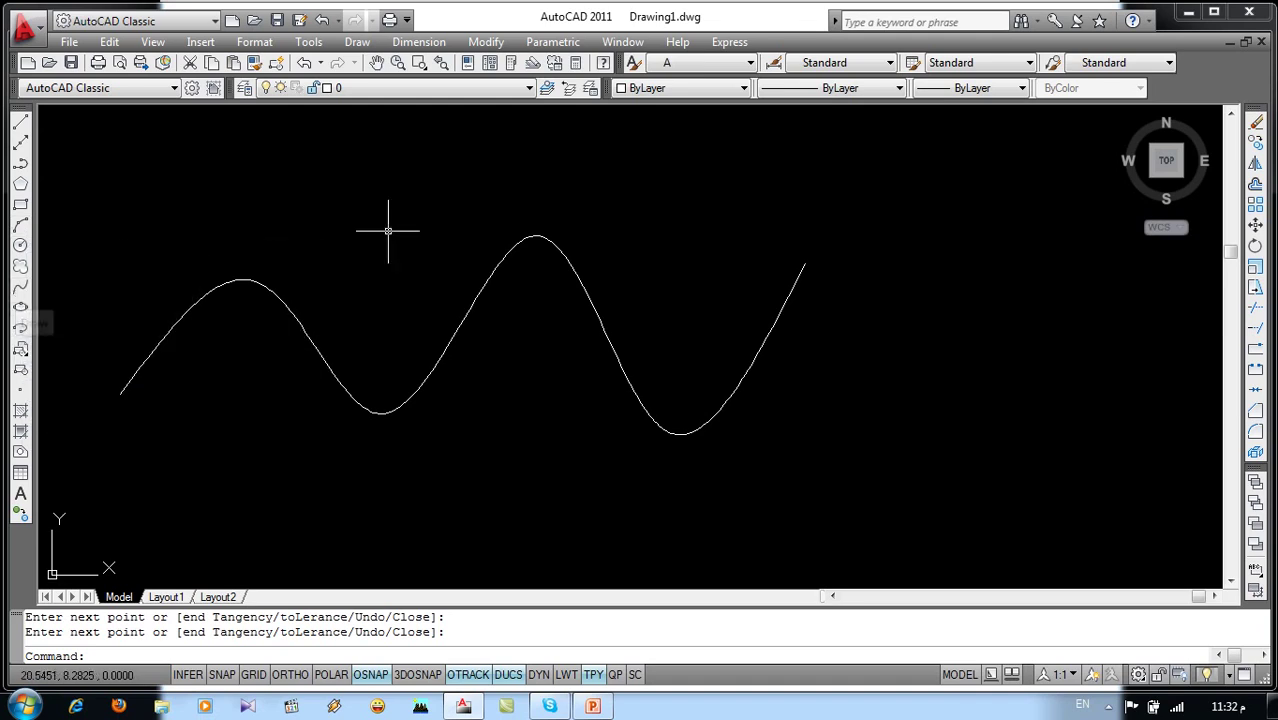
left_click(613, 197)
left_click(260, 440)
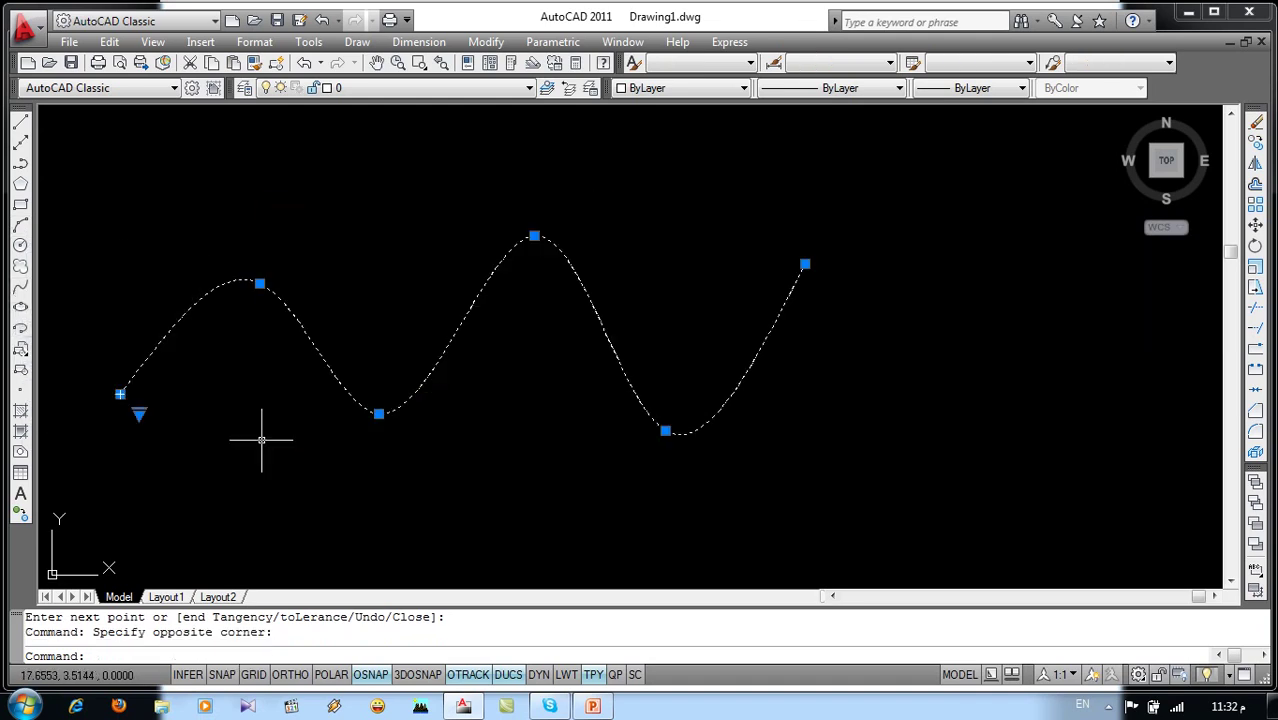
key("Delete")
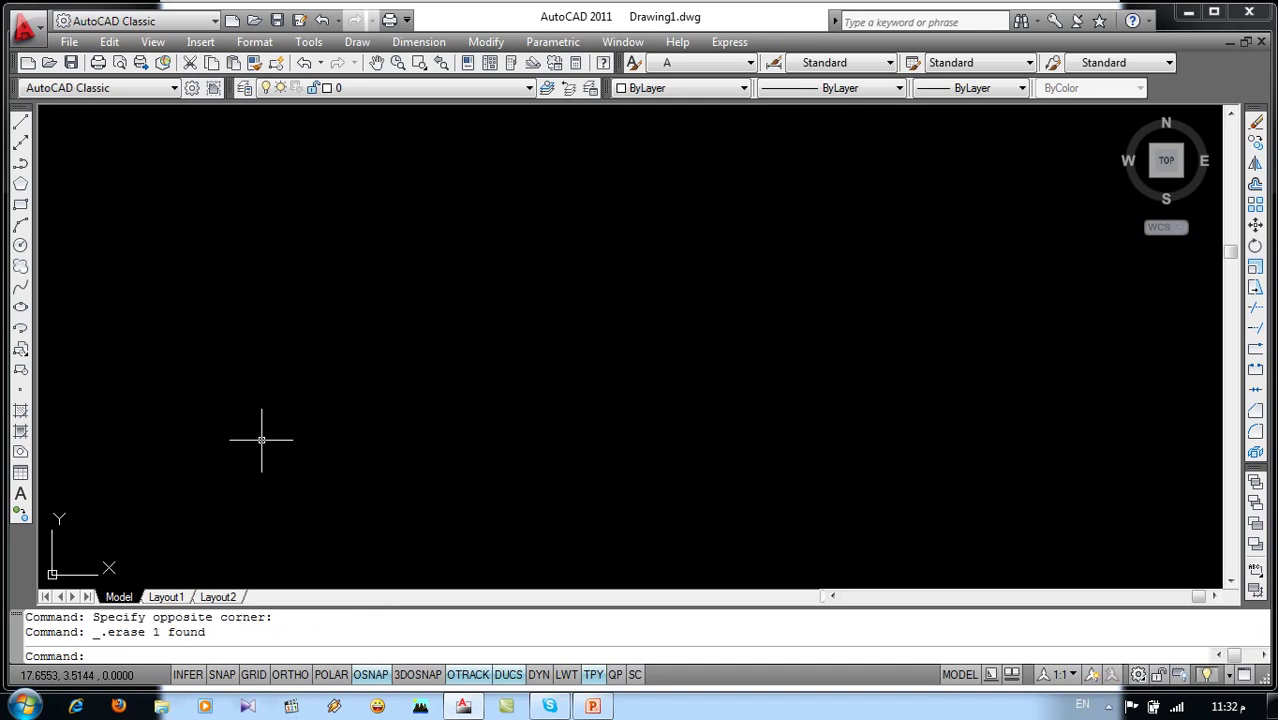
left_click(591, 708)
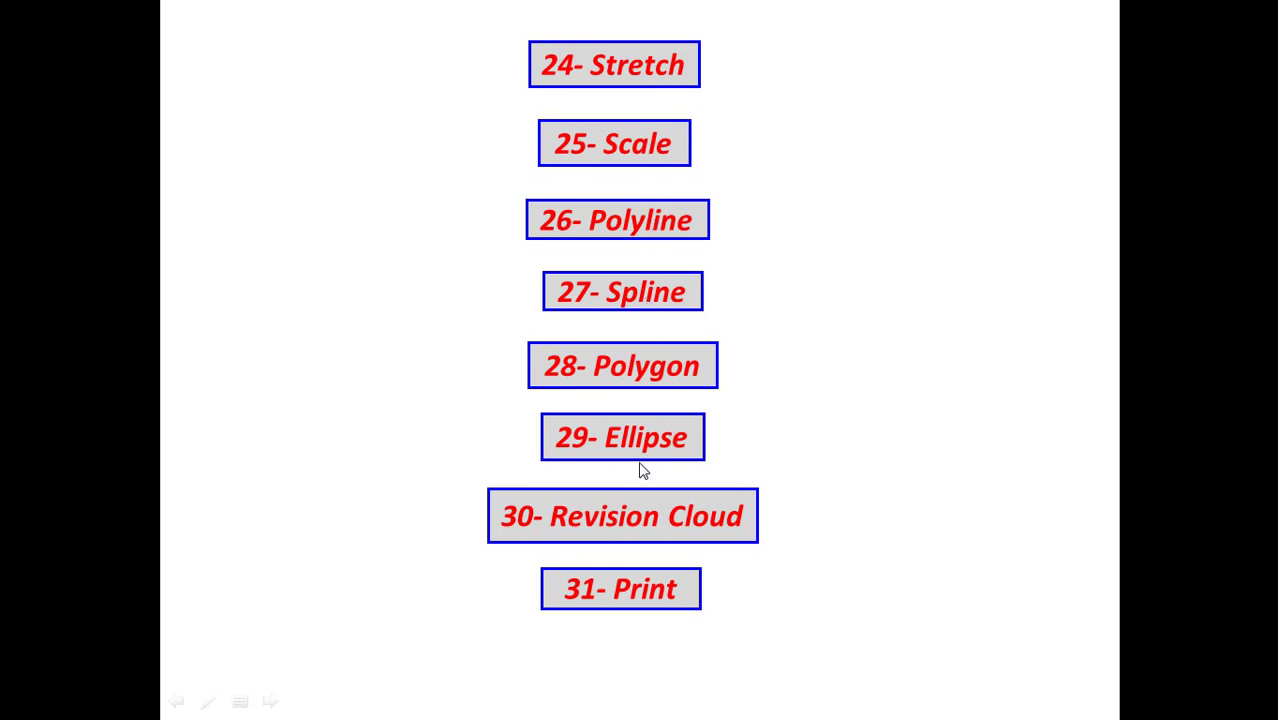
key("alt+Tab")
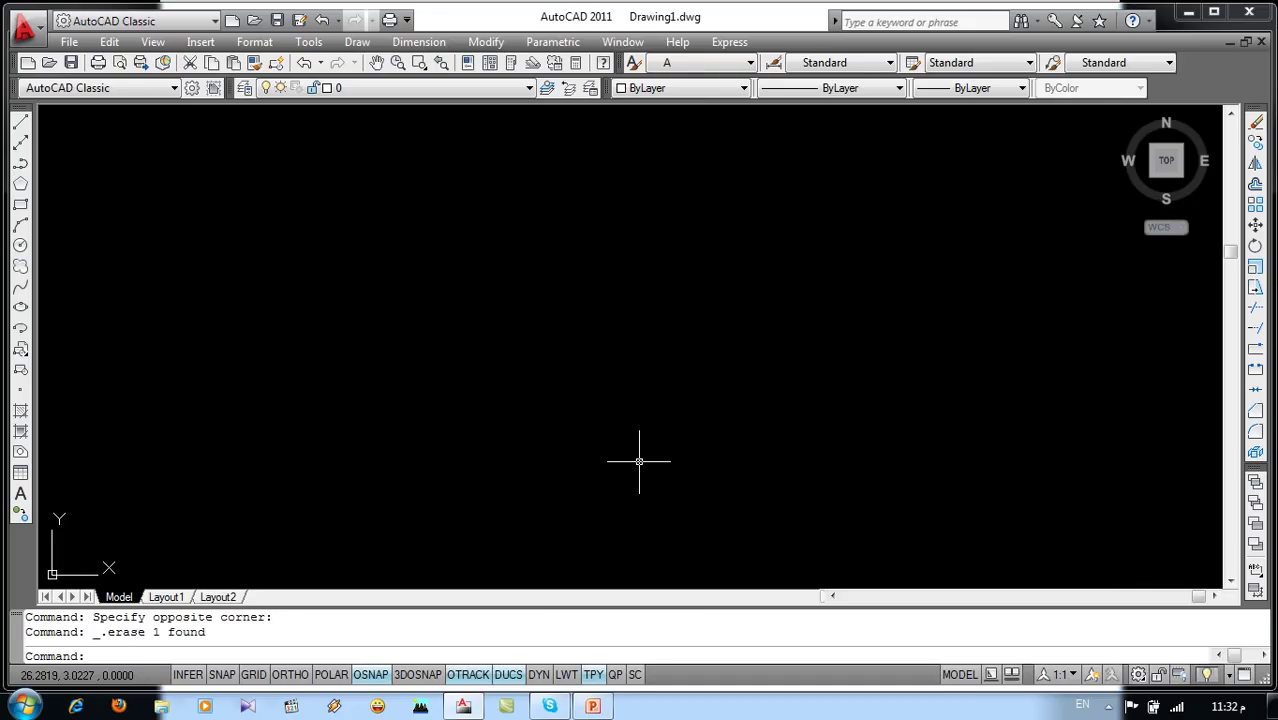
left_click(360, 45)
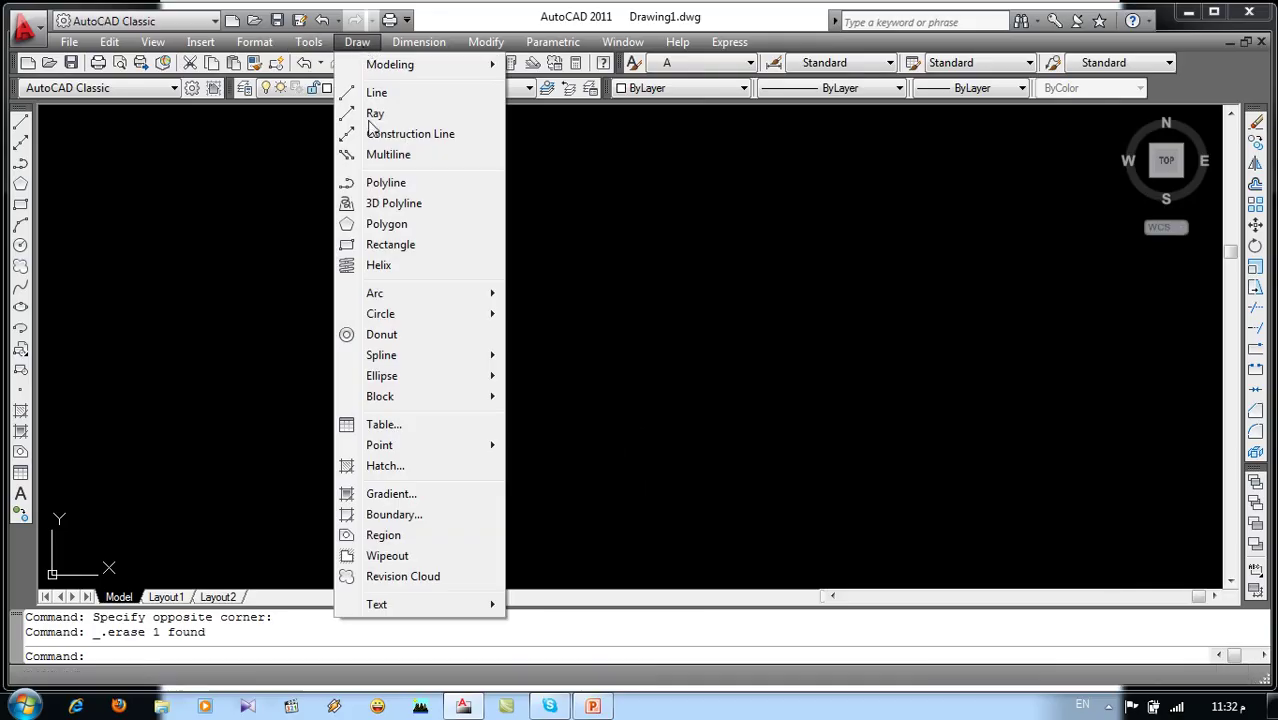
left_click(251, 349)
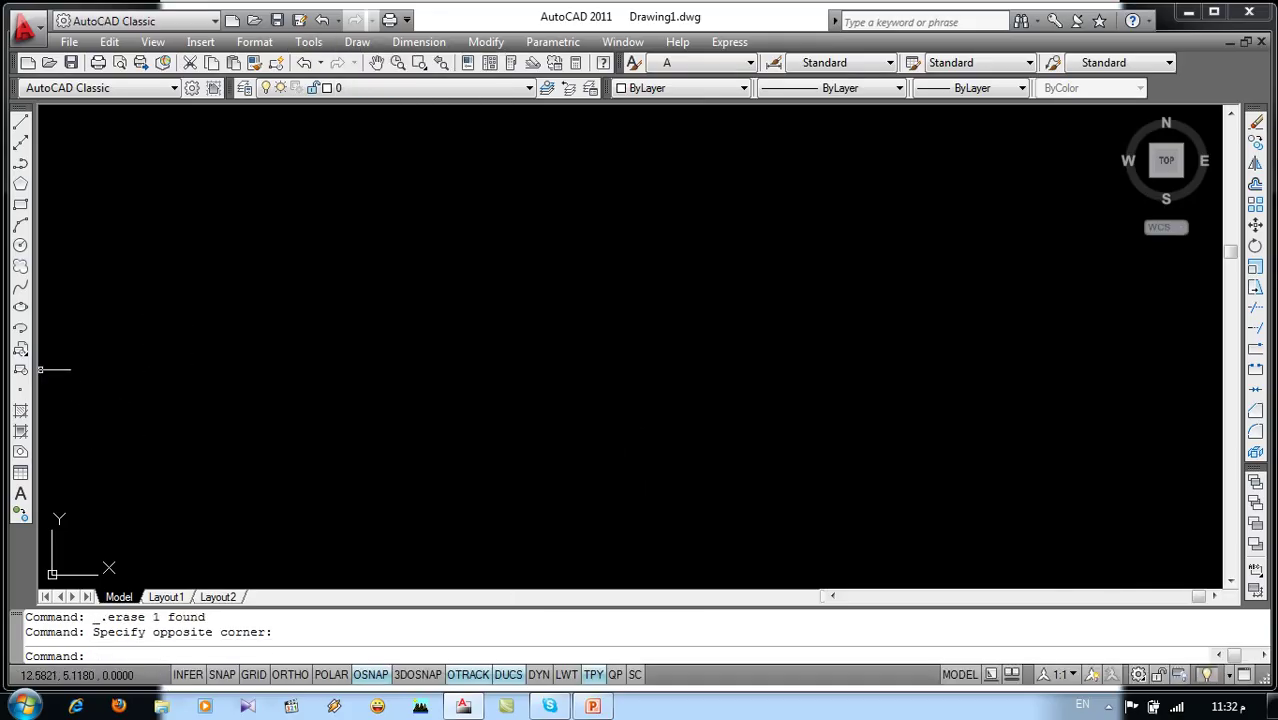
left_click(20, 309)
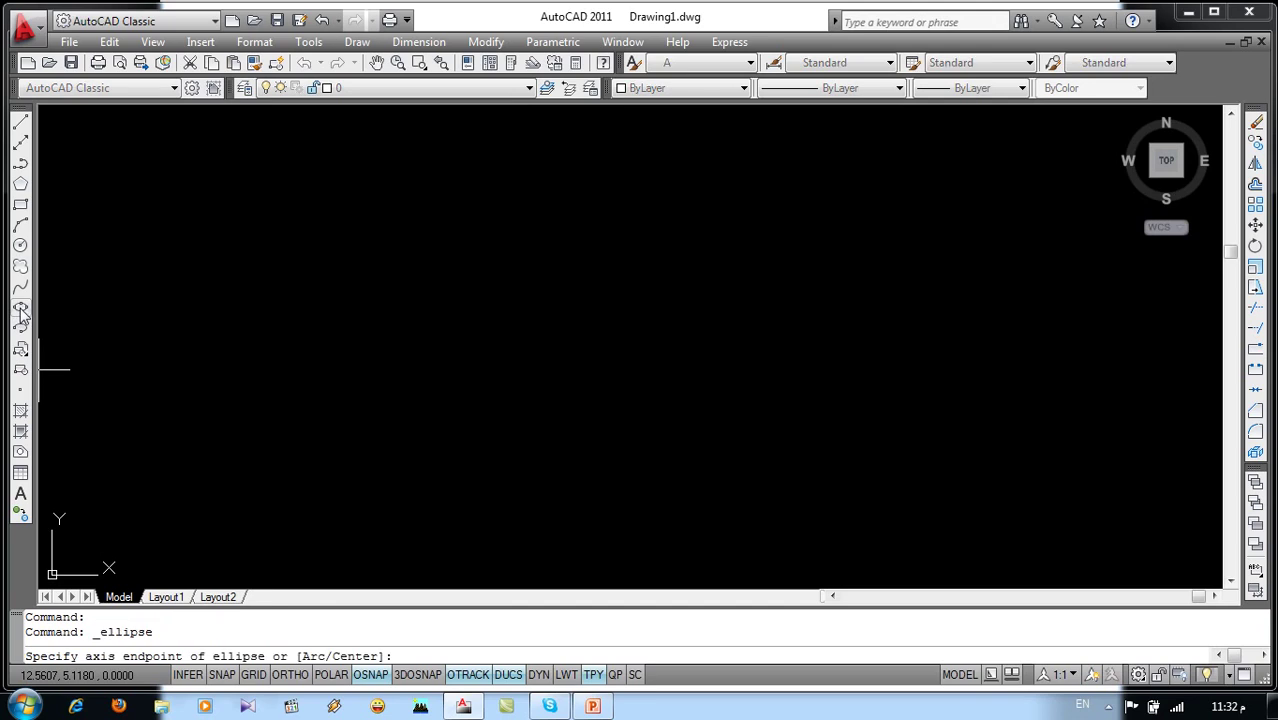
left_click(420, 333)
key("F8")
left_click(610, 335)
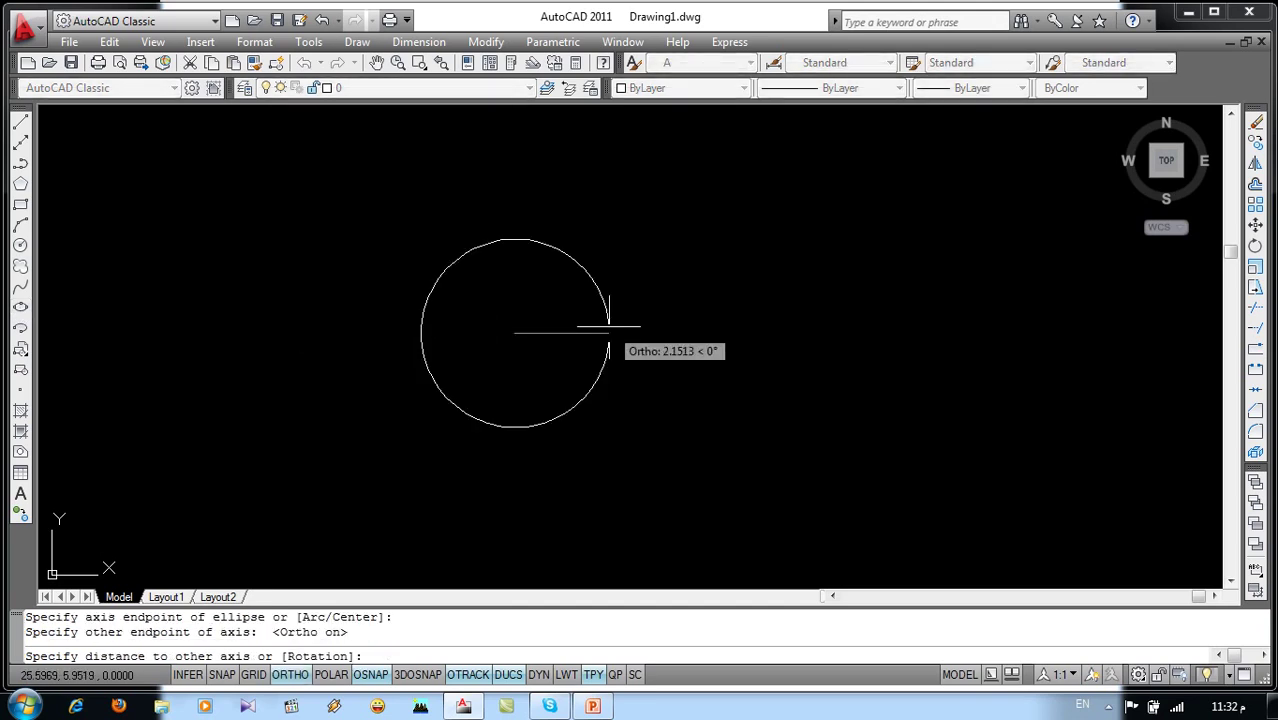
left_click(513, 195)
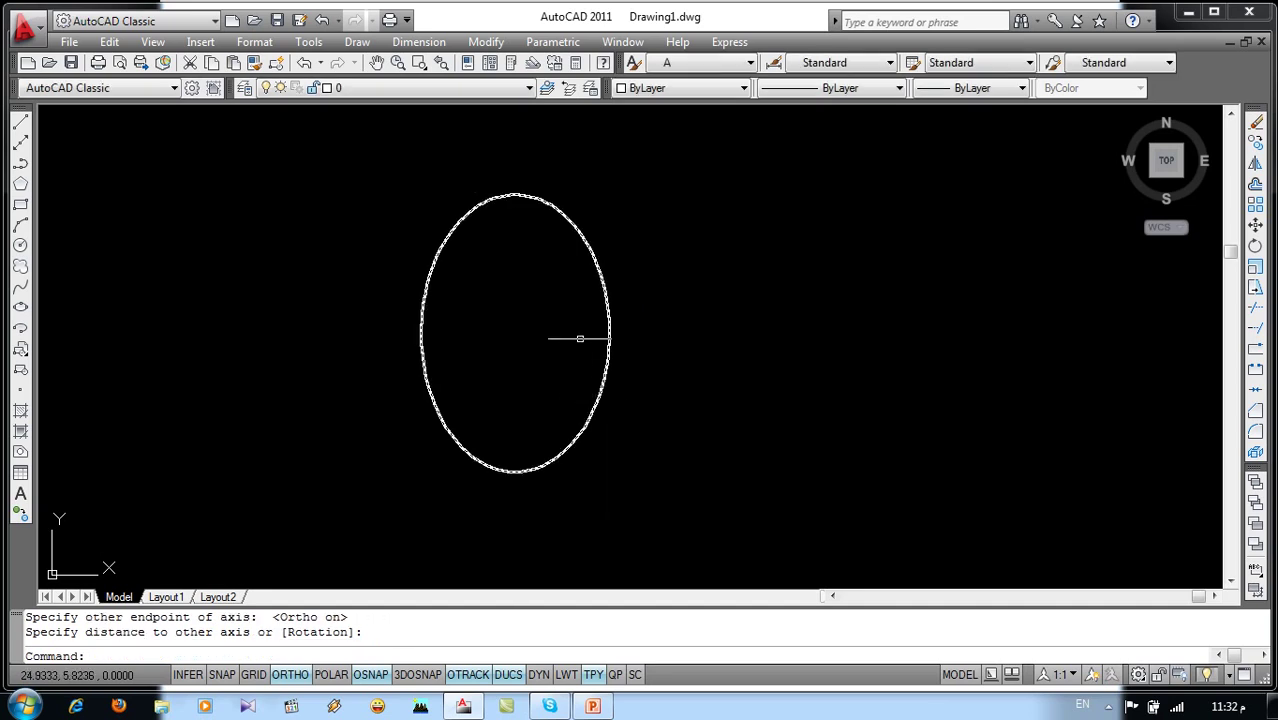
left_click(618, 234)
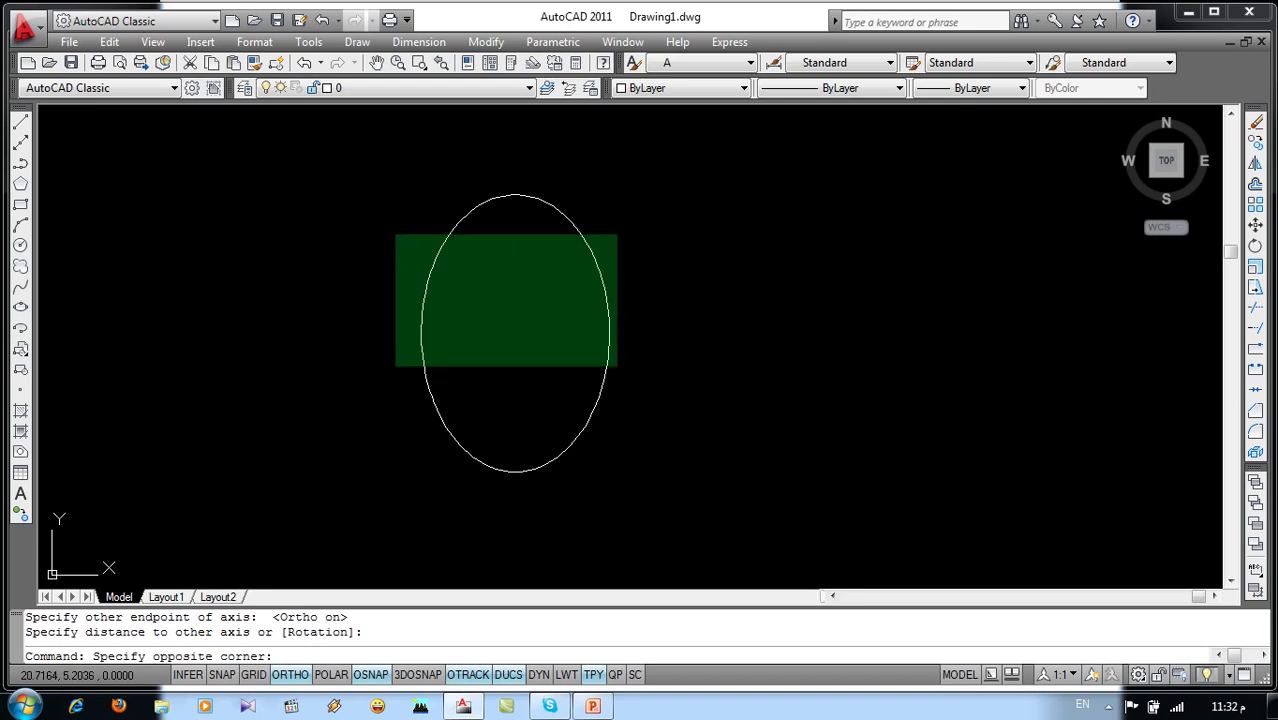
left_click(394, 366)
key("Delete")
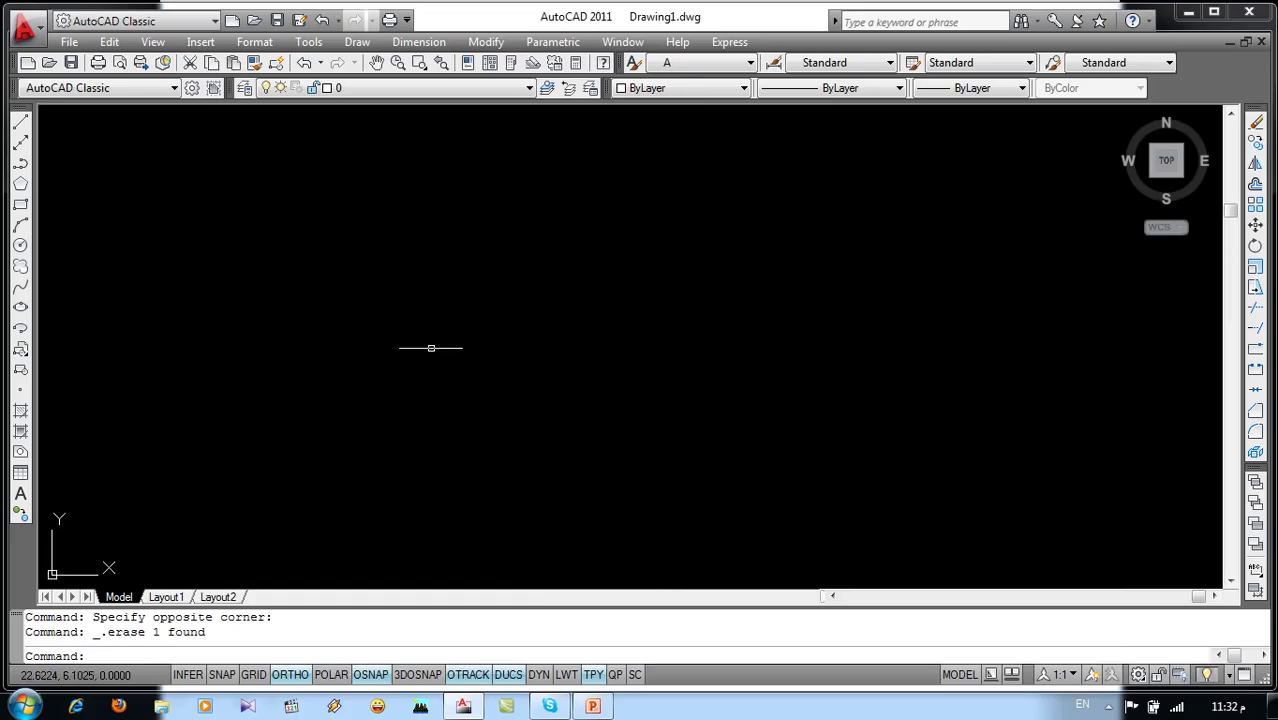
Draw a three-point arc as one curved trunk line.
left_click(357, 42)
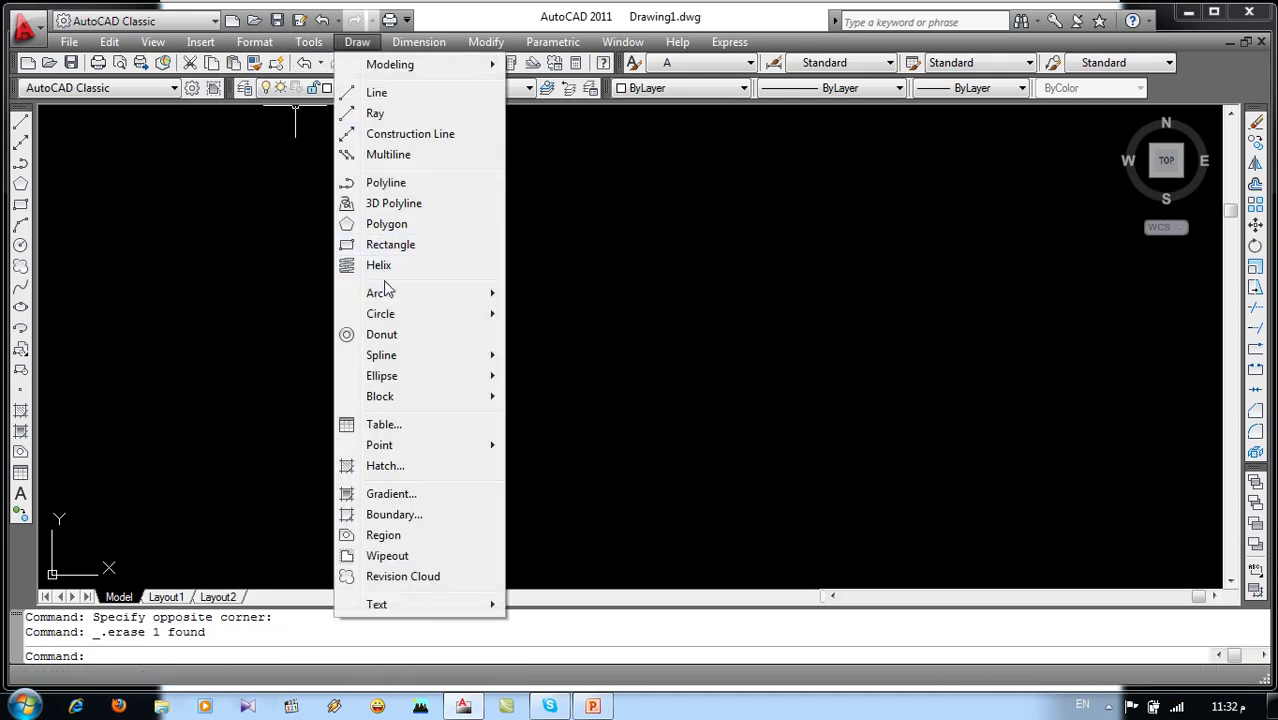
mouse_move(374, 293)
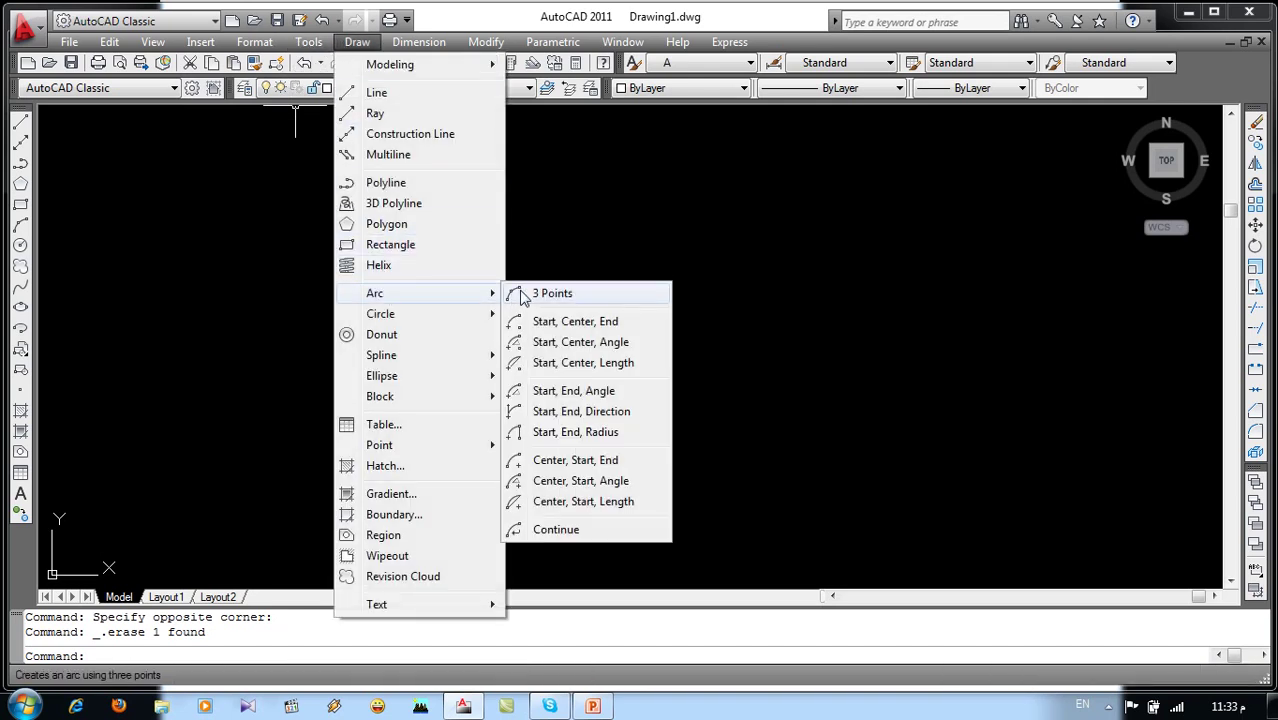
left_click(522, 297)
left_click(738, 273)
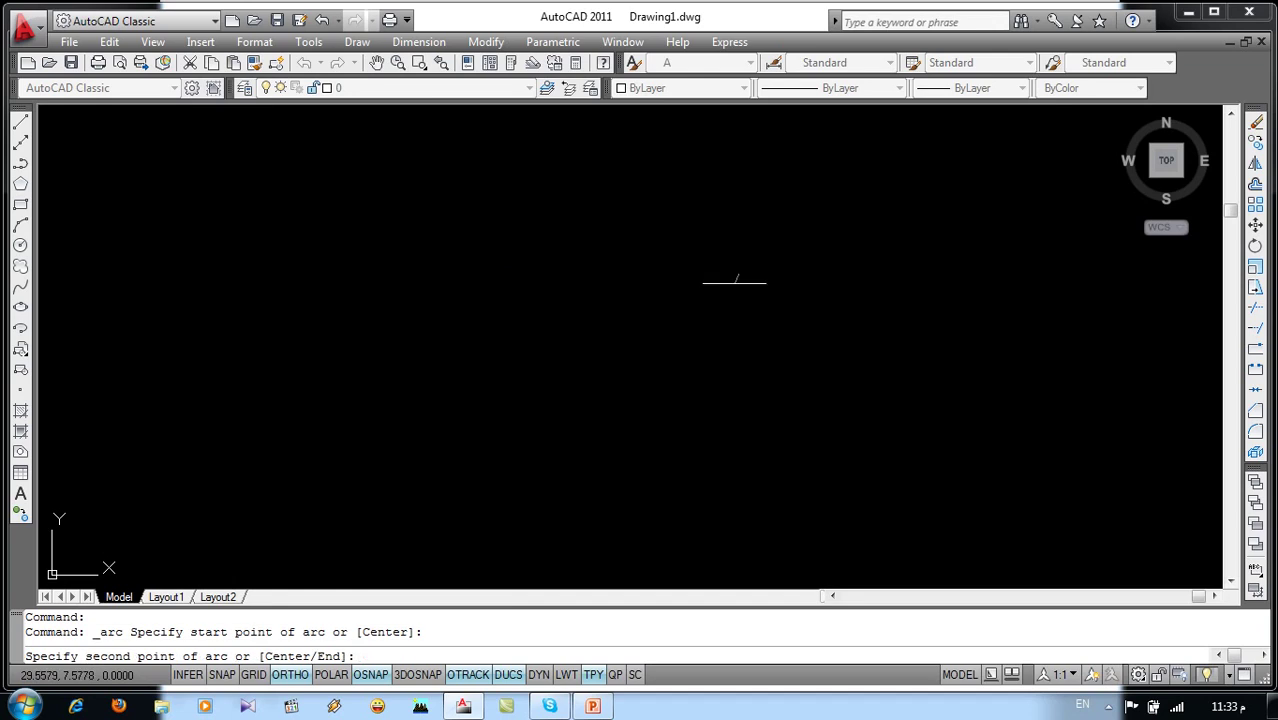
left_click(710, 350)
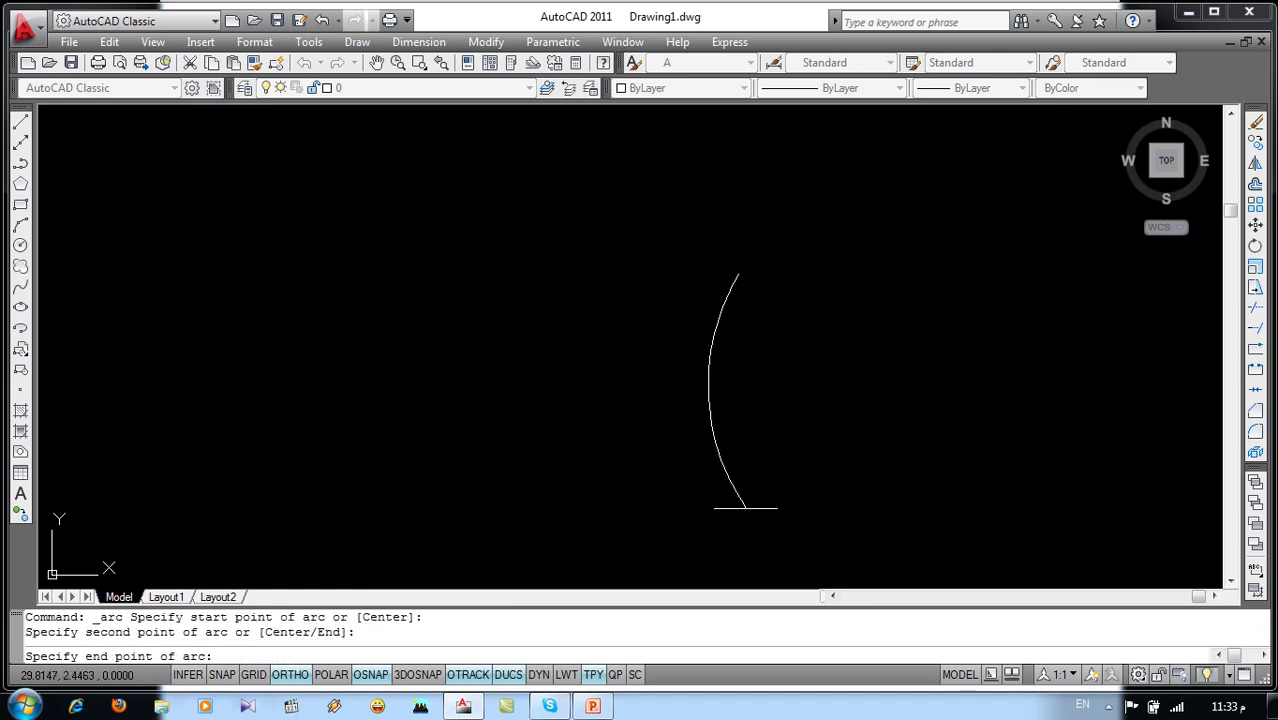
left_click(762, 525)
middle_click_drag(760, 522, 786, 418)
type("mi")
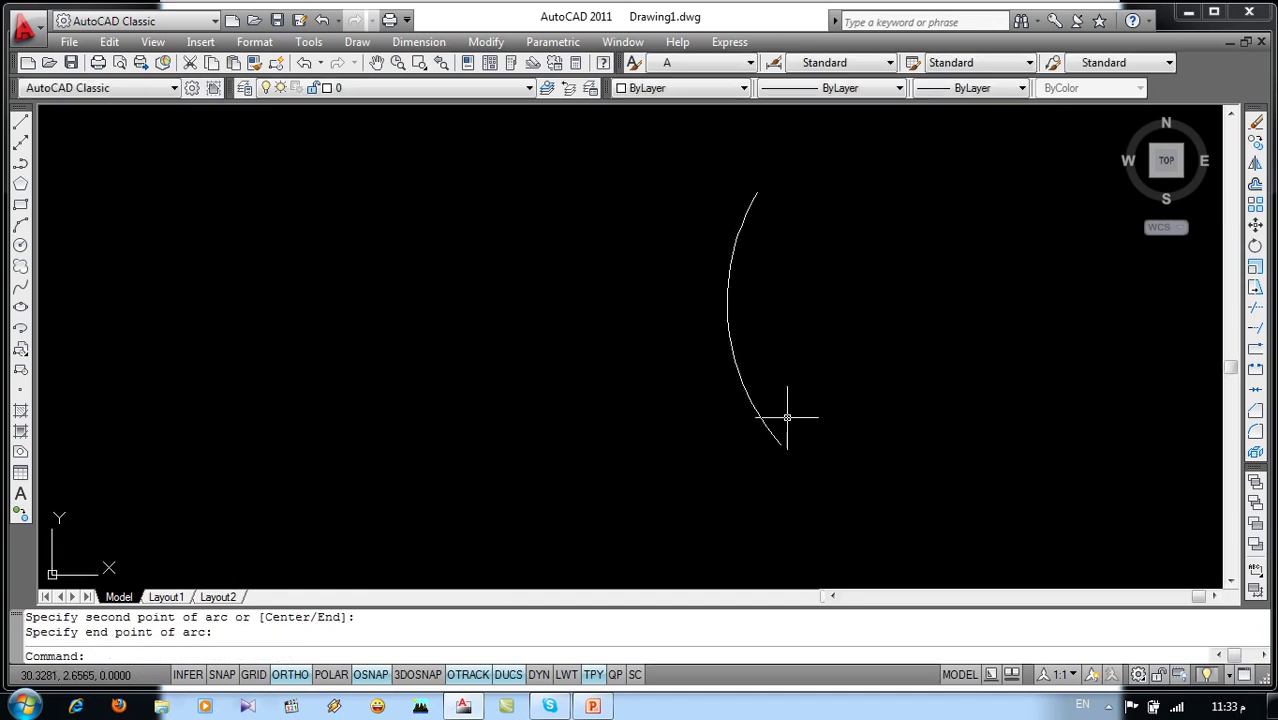
Mirror the arc across a vertical line, keeping the original.
key("Return")
left_click(748, 308)
left_click(693, 210)
key("Return")
left_click(682, 192)
left_click(676, 466)
key("Return")
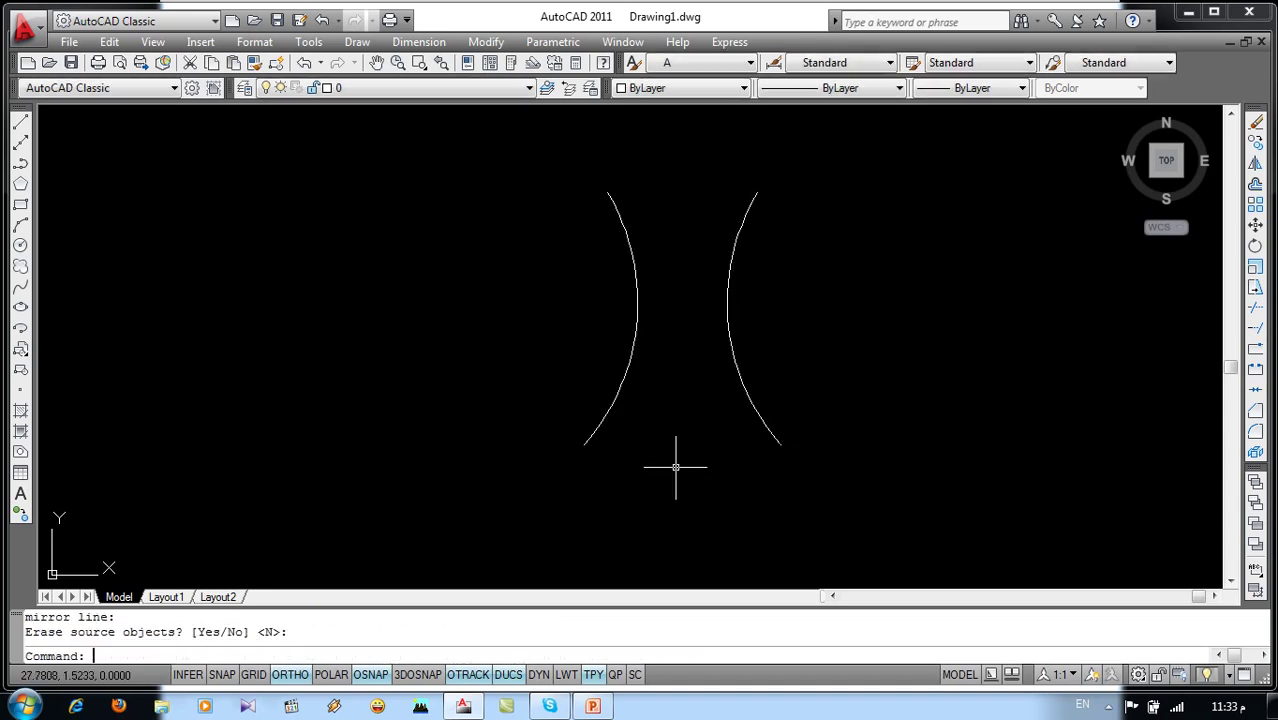
Draw a wavy spline ground curve across the lower ends of the arcs.
left_click(19, 289)
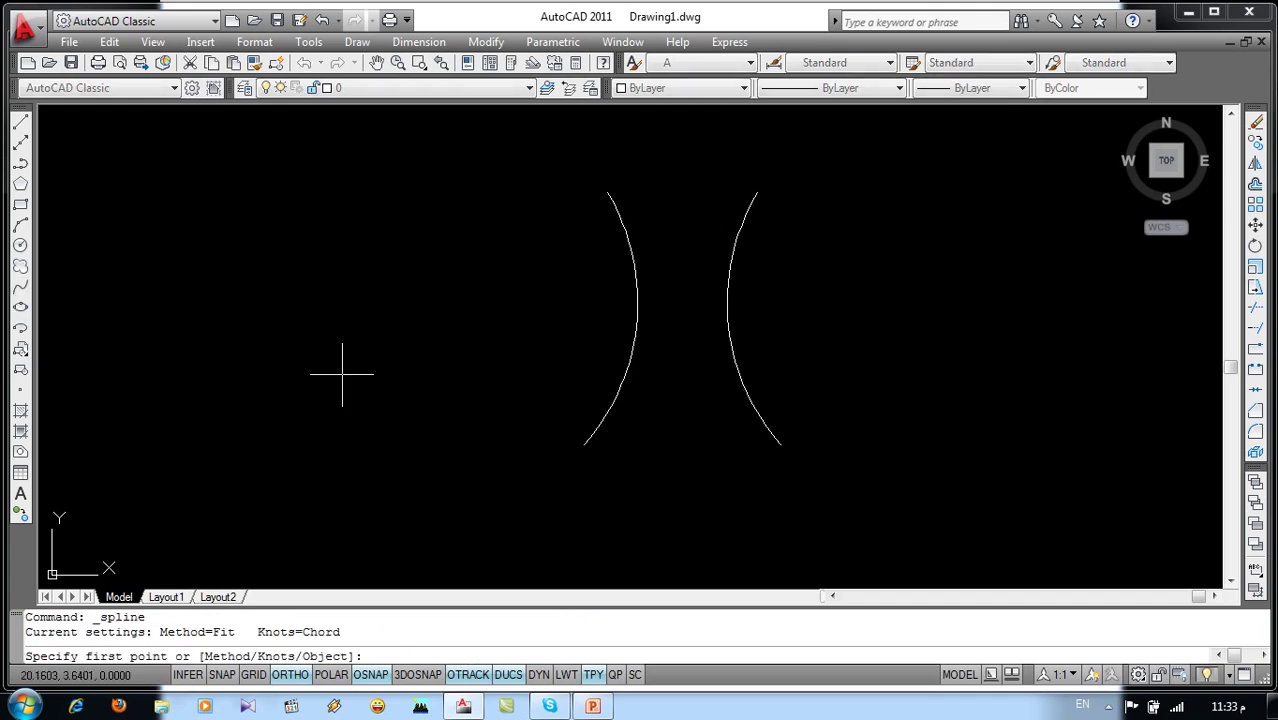
left_click(434, 407)
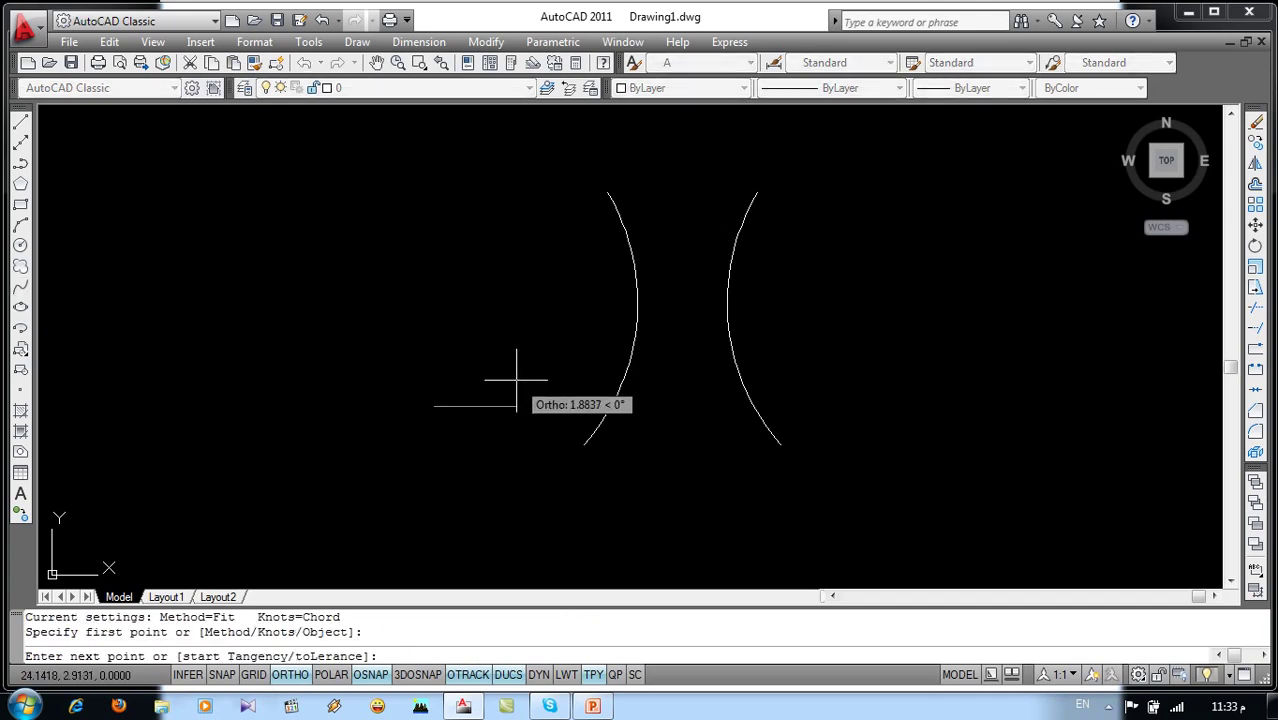
key("F8")
left_click(570, 374)
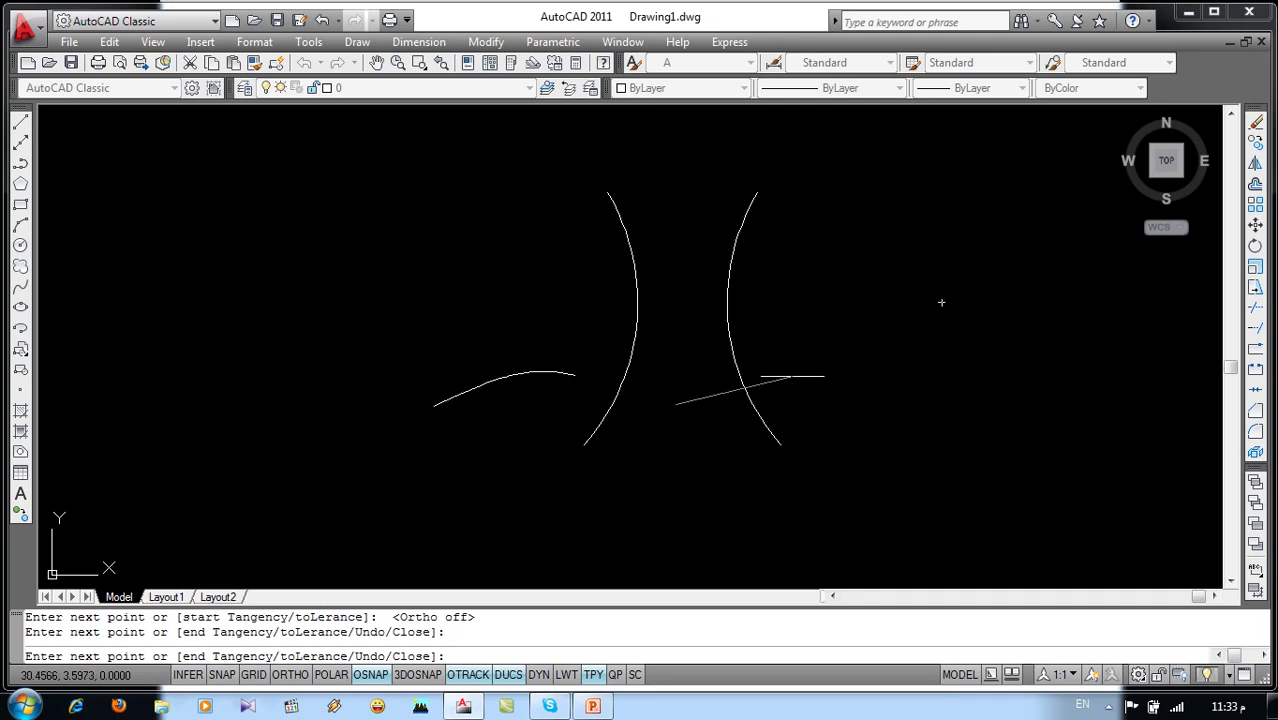
left_click(840, 376)
left_click(923, 402)
key("Return")
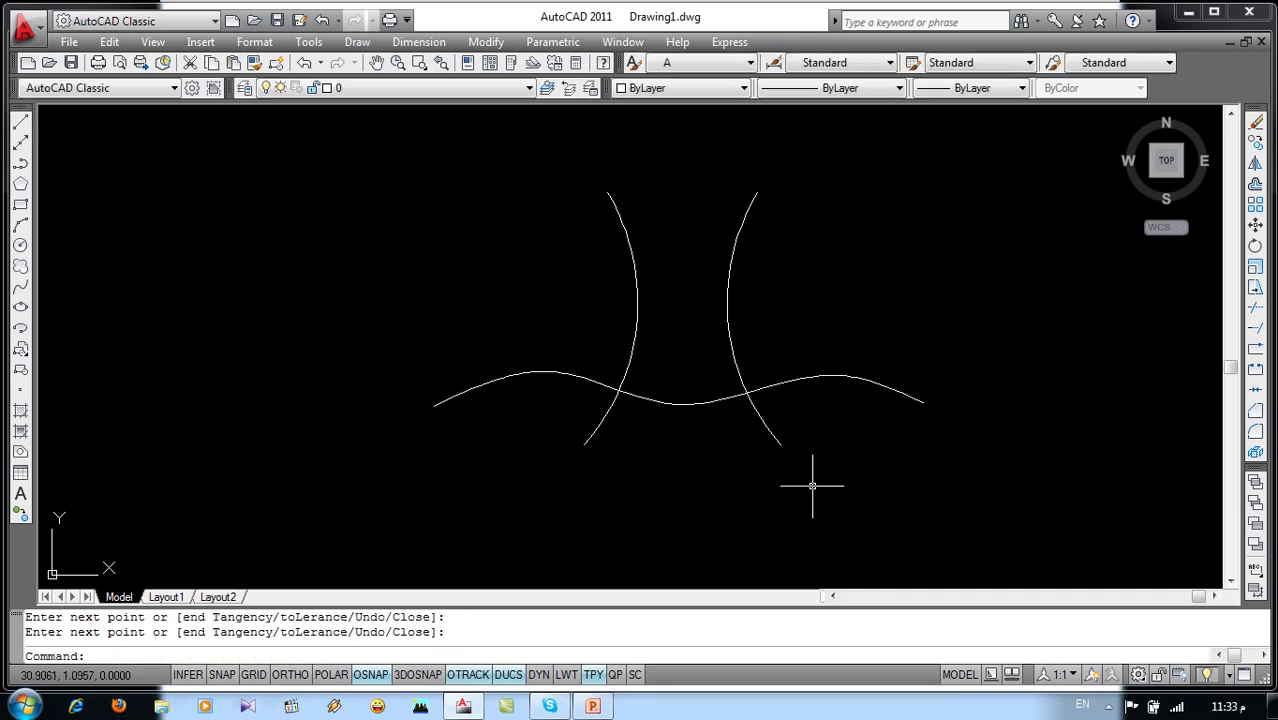
Trim the trunk arc ends that hang below the ground curve.
type("tr")
key("Return")
key("Return")
left_click(788, 436)
left_click(556, 463)
key("Return")
middle_click_drag(454, 407, 546, 484)
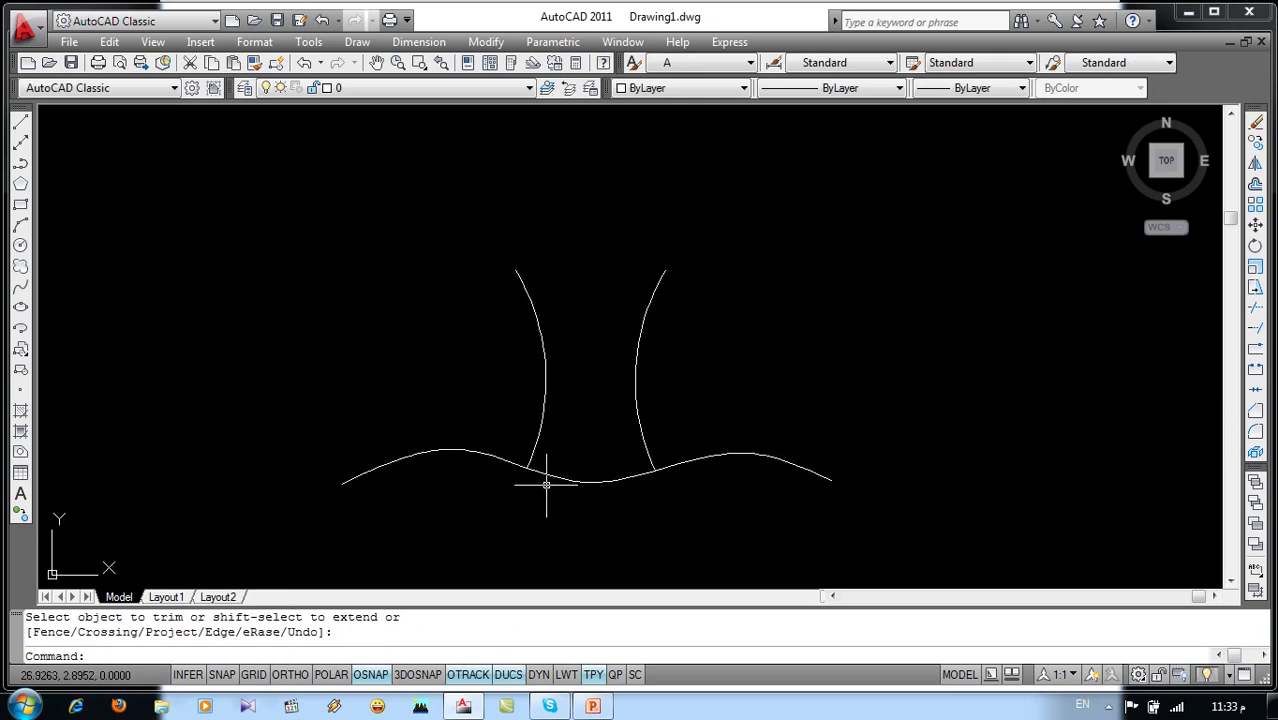
Trace a revision-cloud crown above the trunk and trim both trunk lines inside it.
left_click(20, 267)
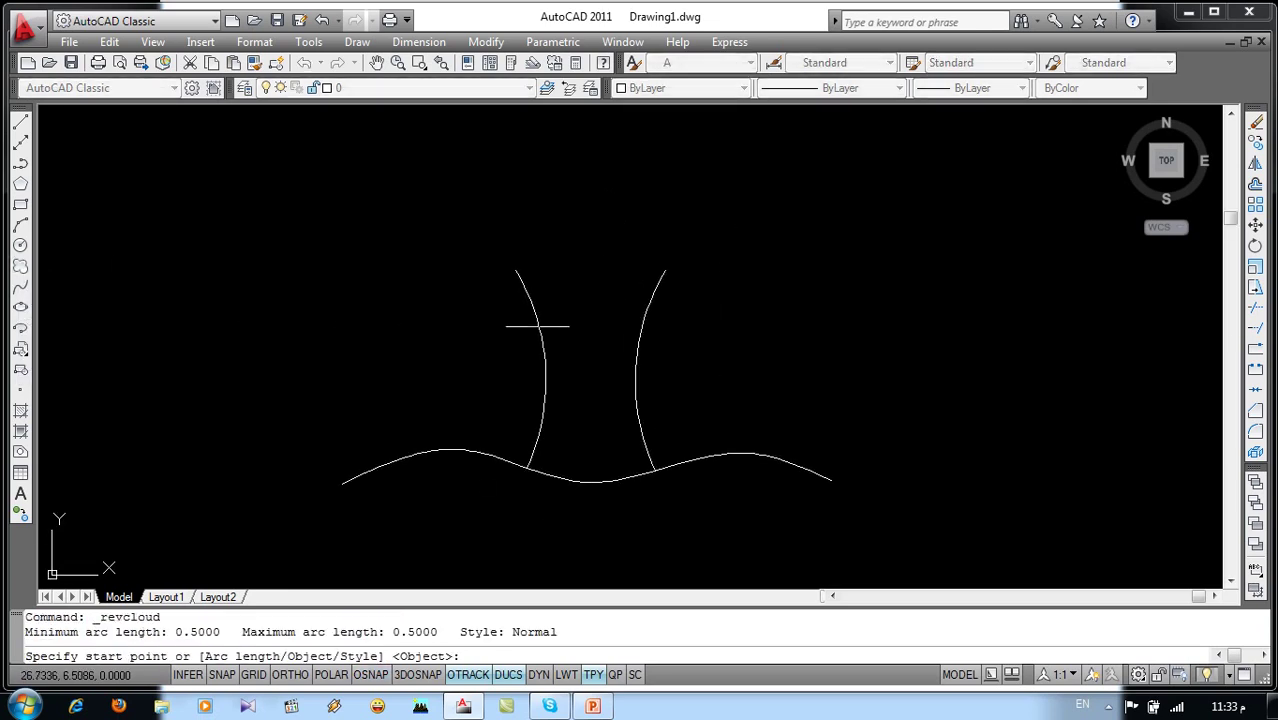
left_click(596, 308)
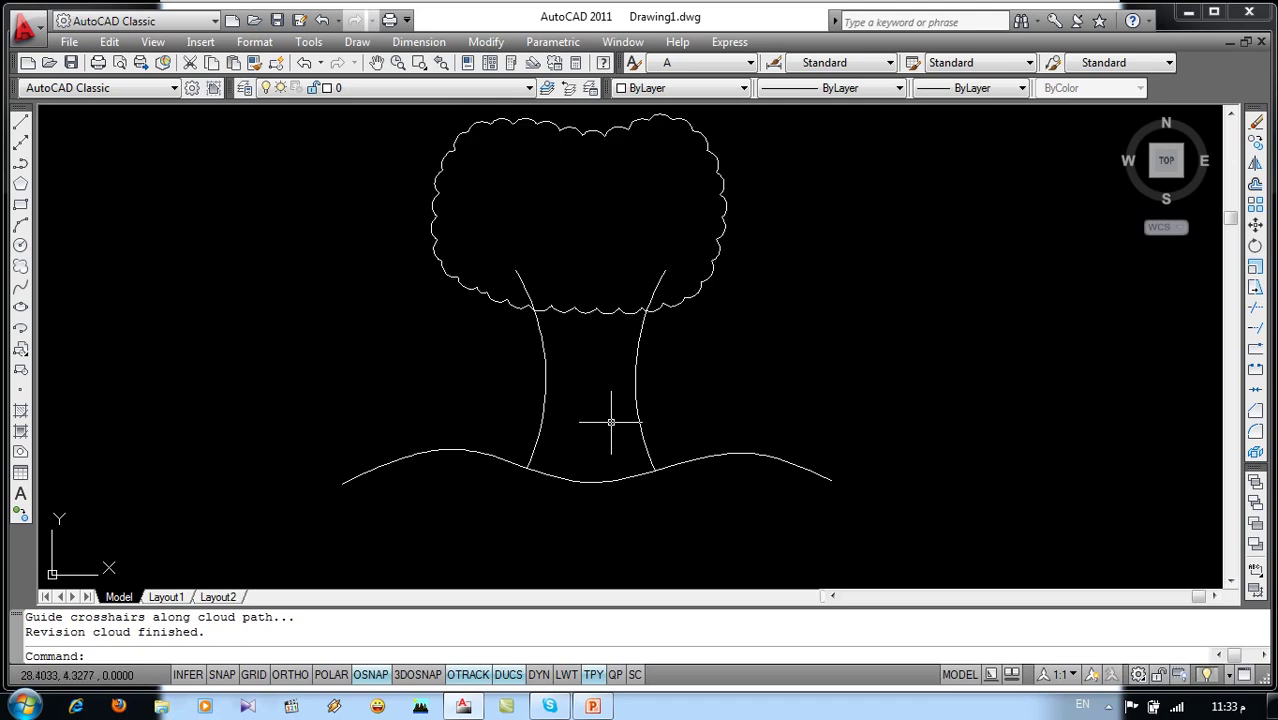
type("tr")
key("Return")
key("Return")
left_click(662, 271)
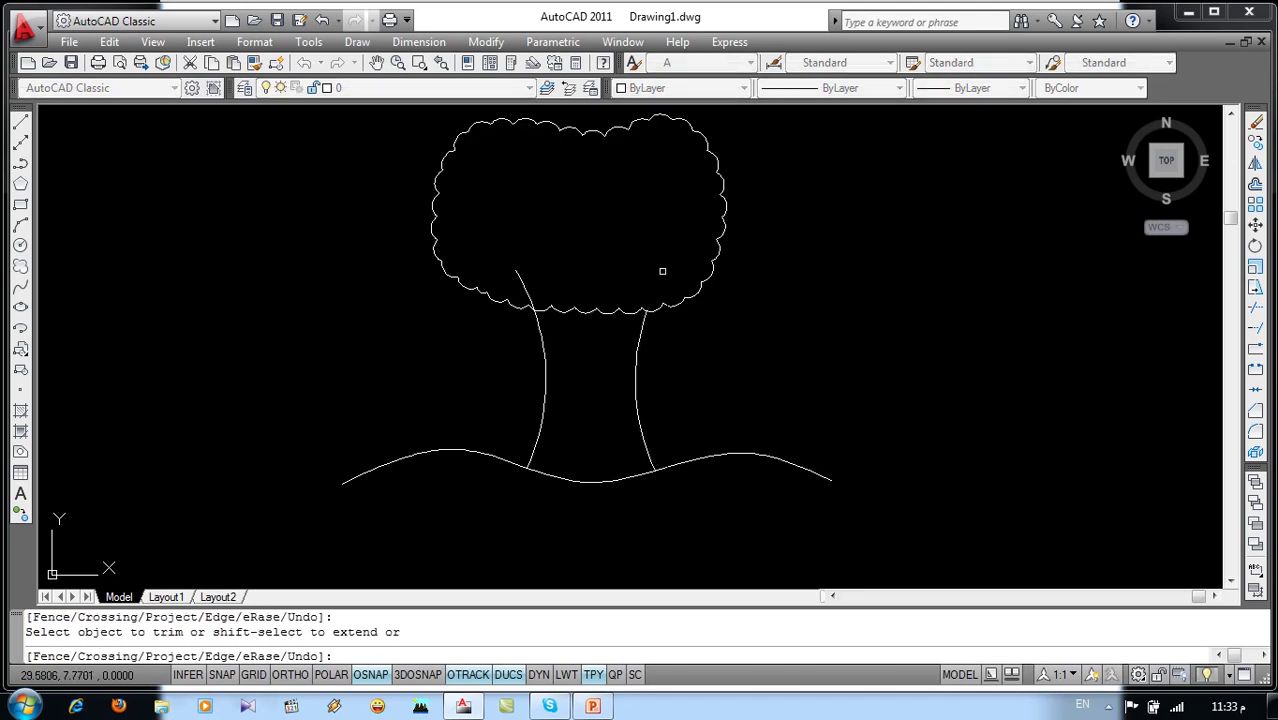
left_click(518, 276)
key("Return")
scroll(587, 374, "down", 2)
scroll(600, 362, "up", 1)
scroll(607, 352, "up", 1)
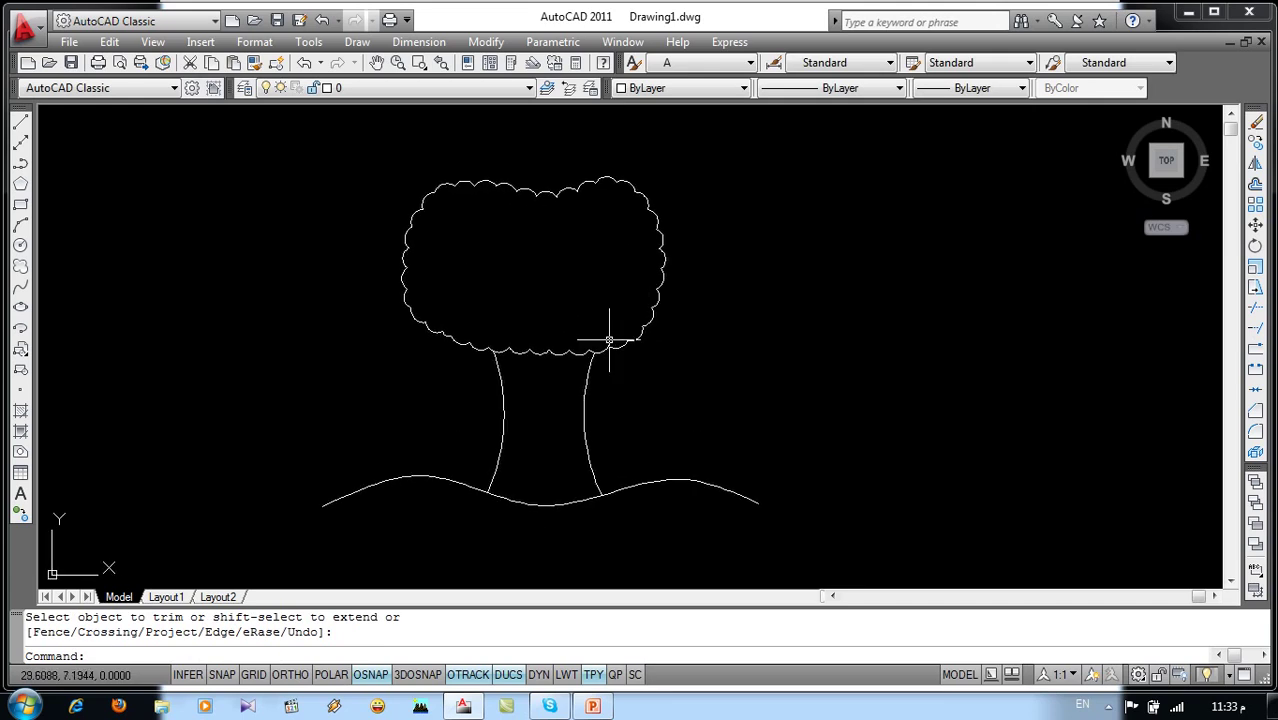
type("h")
Fill the tree crown with a solid green hatch.
key("Return")
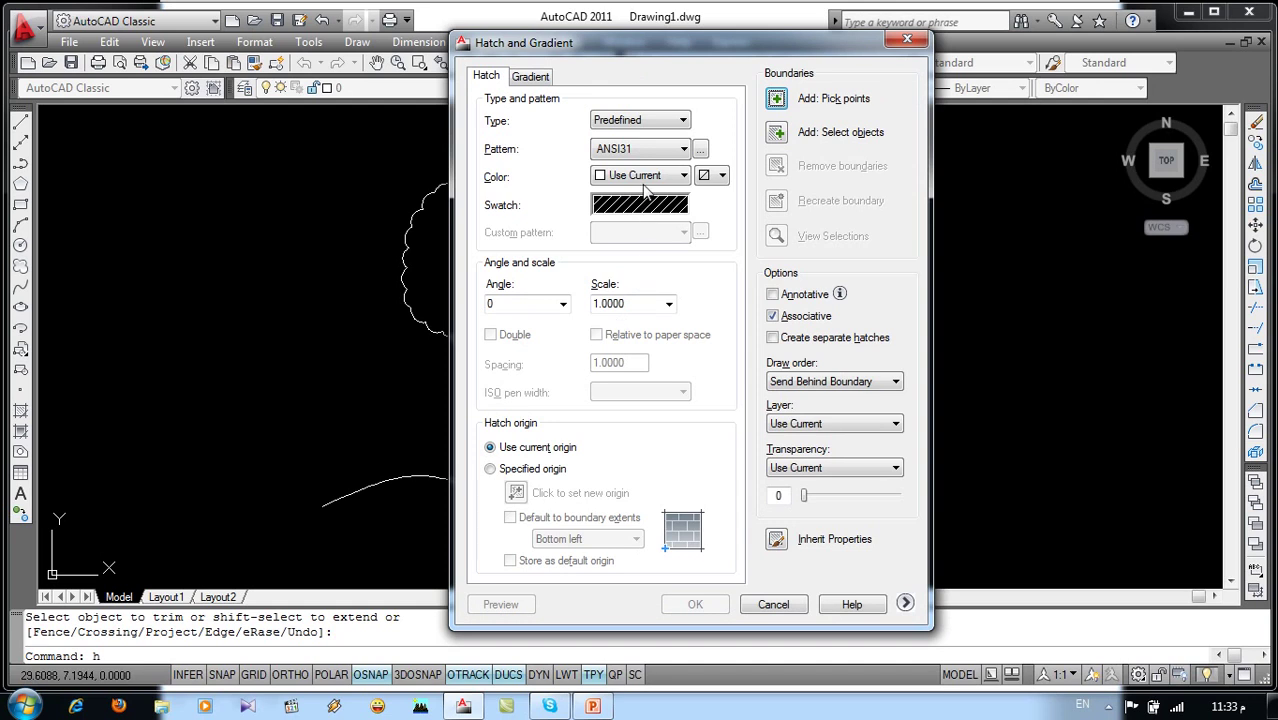
left_click(643, 184)
left_click(634, 272)
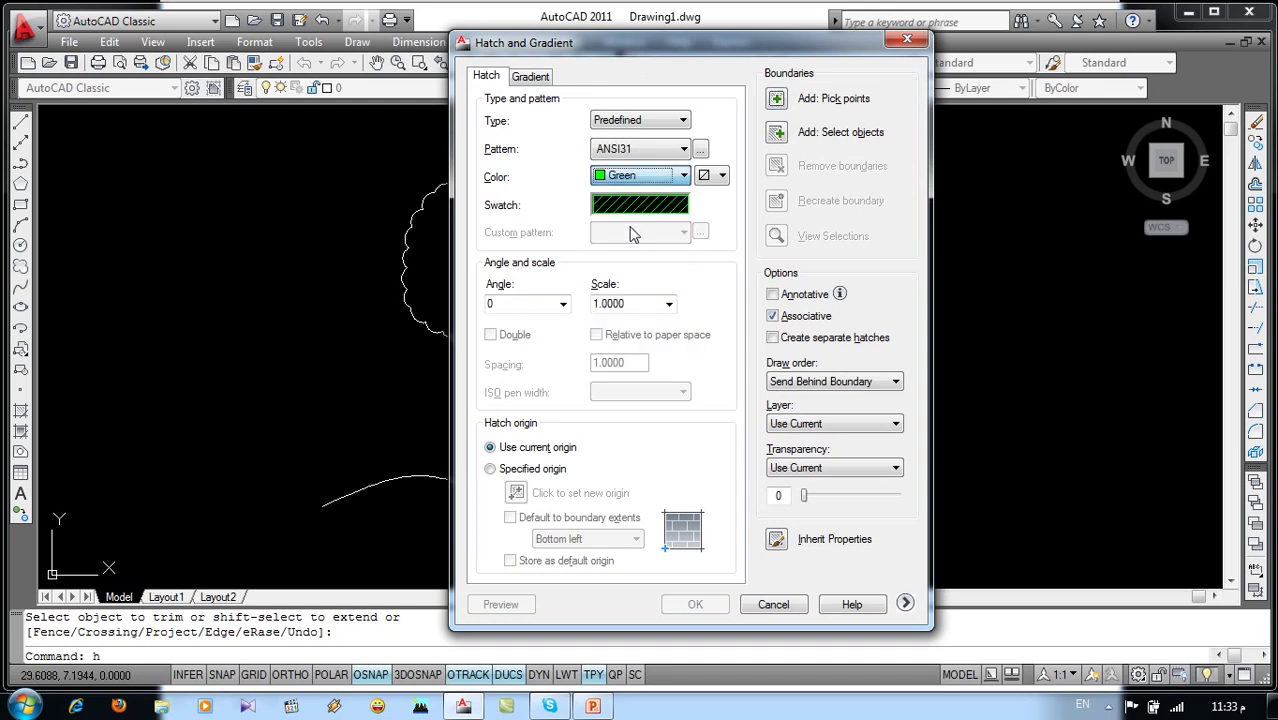
left_click(636, 205)
left_click(598, 187)
left_click(522, 228)
left_click(604, 532)
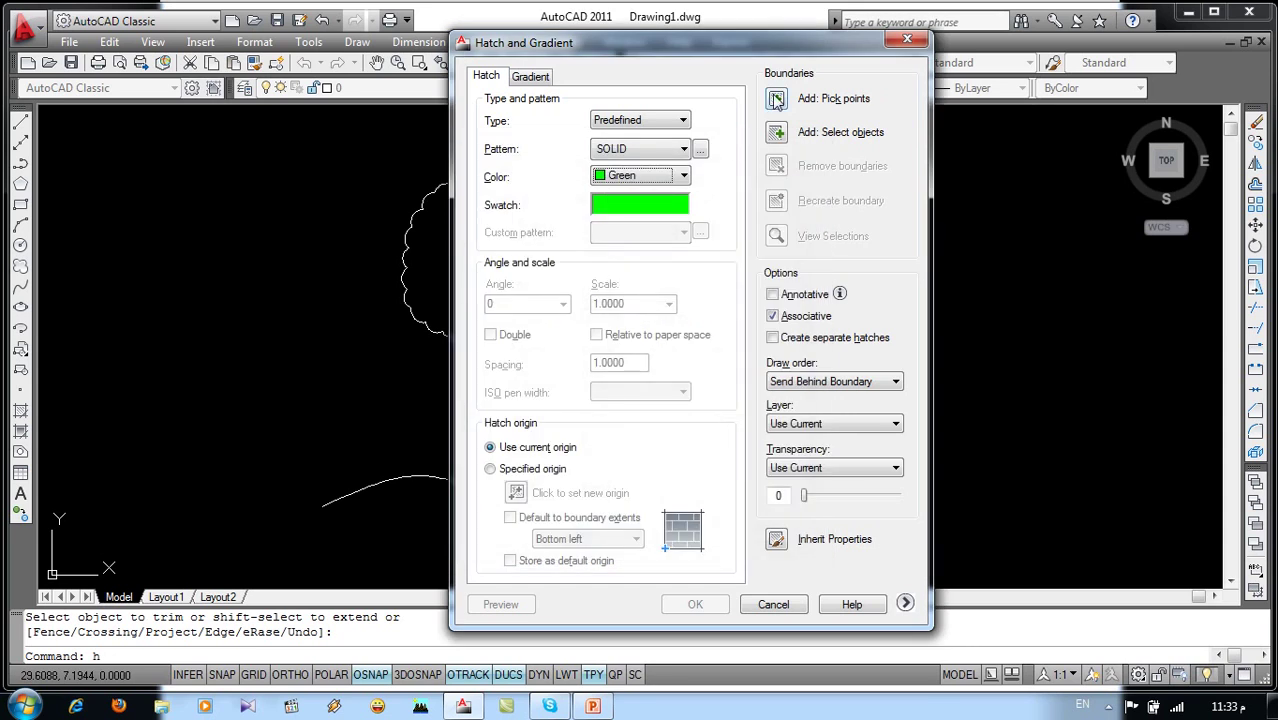
left_click(777, 103)
left_click(570, 287)
left_click(585, 340)
key("Return")
left_click(695, 605)
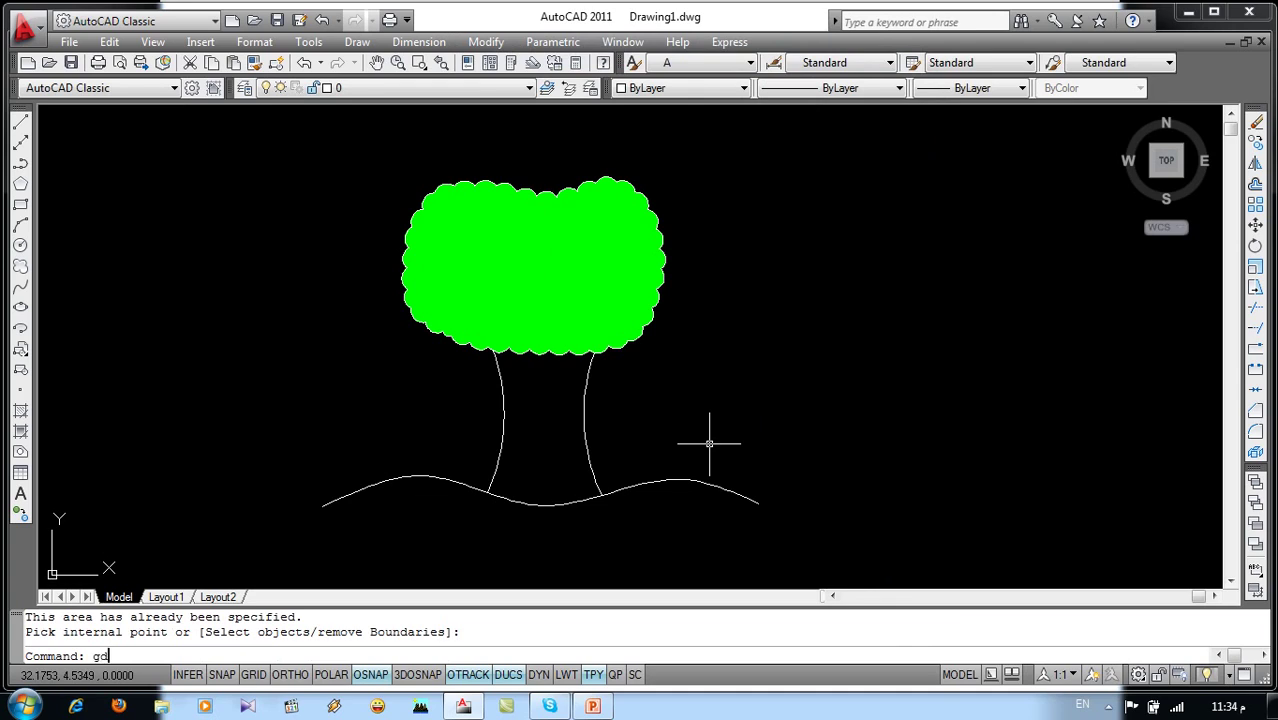
Fill the trunk with a one-colour gradient using colour index 24.
key("Return")
left_click(516, 118)
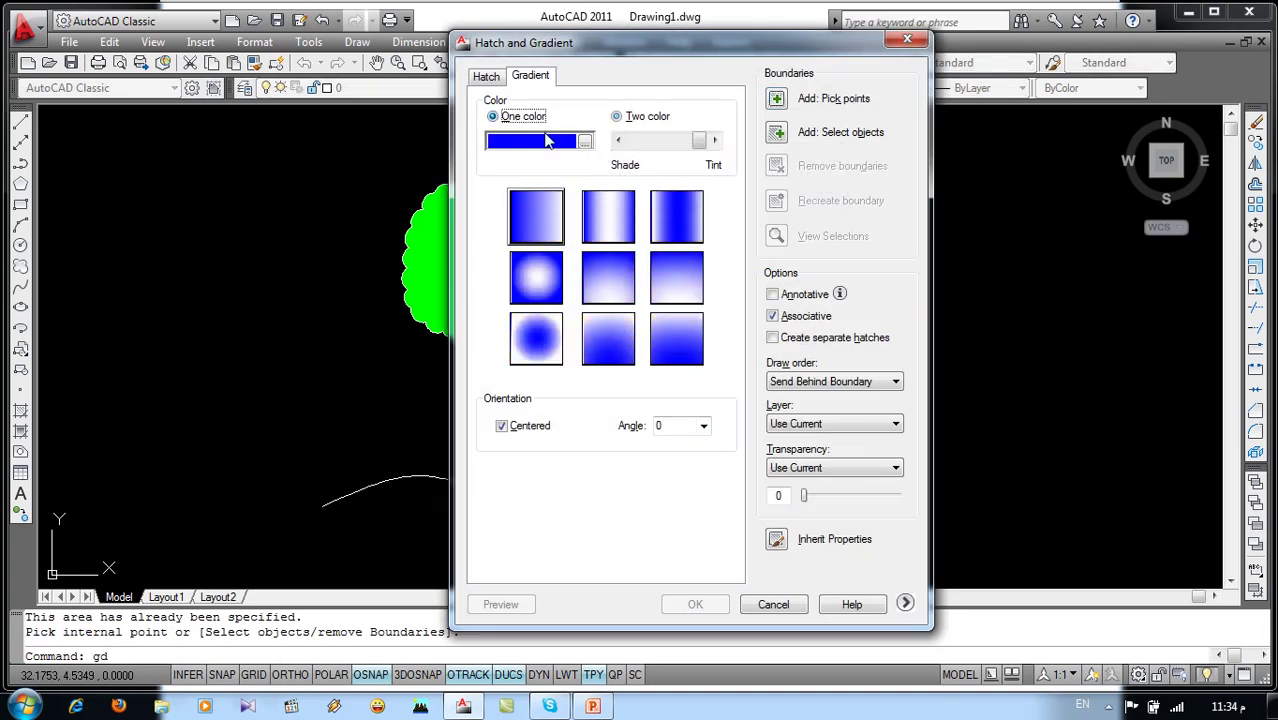
left_click(585, 141)
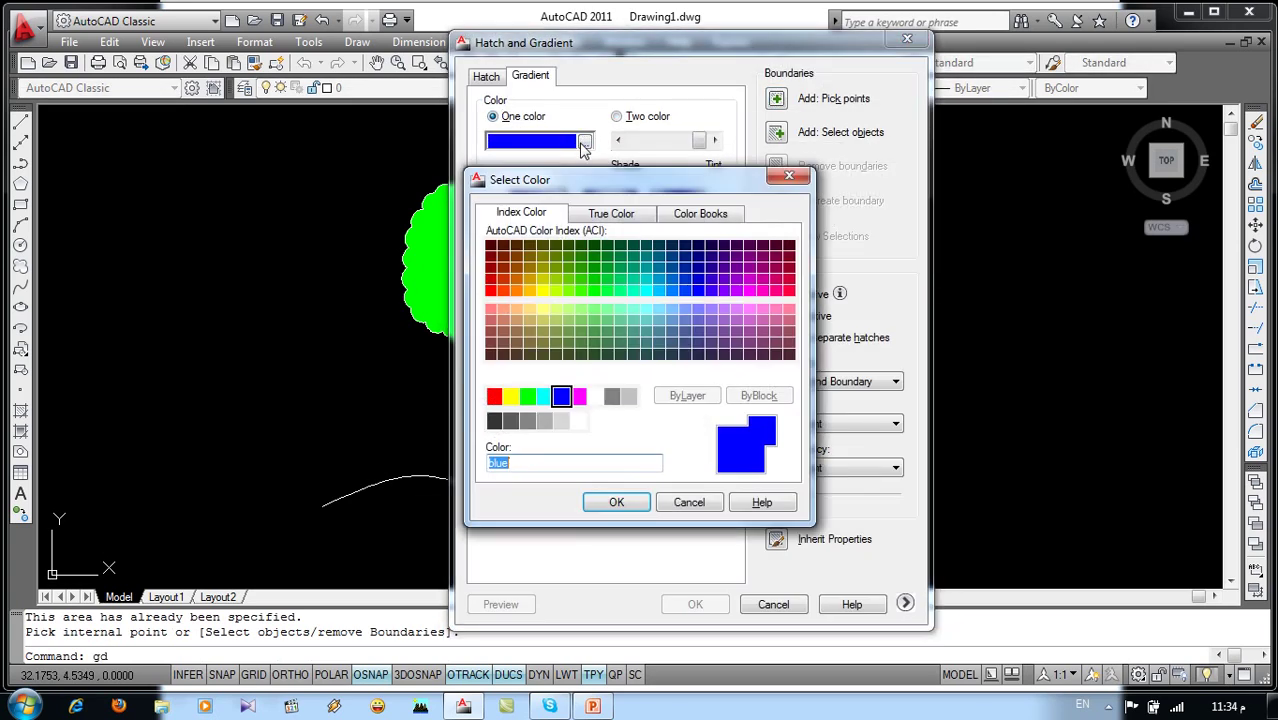
left_click(504, 269)
left_click(619, 503)
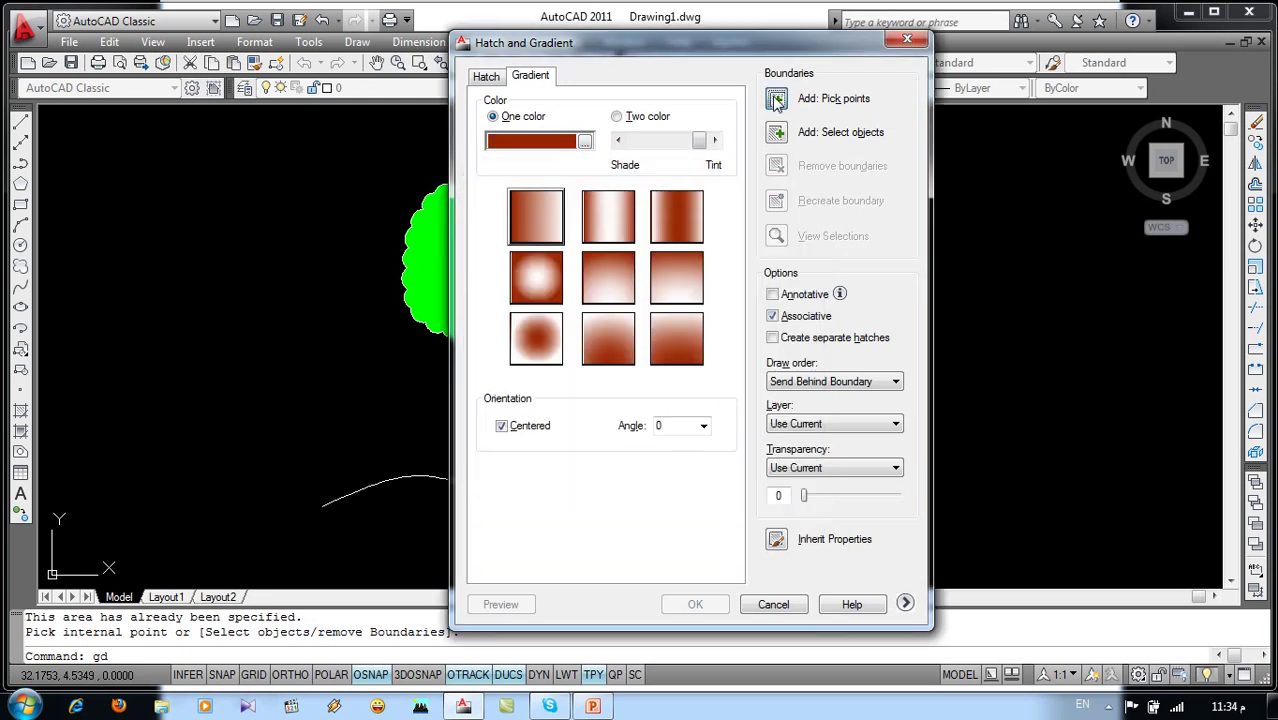
left_click(777, 100)
left_click(548, 430)
key("Return")
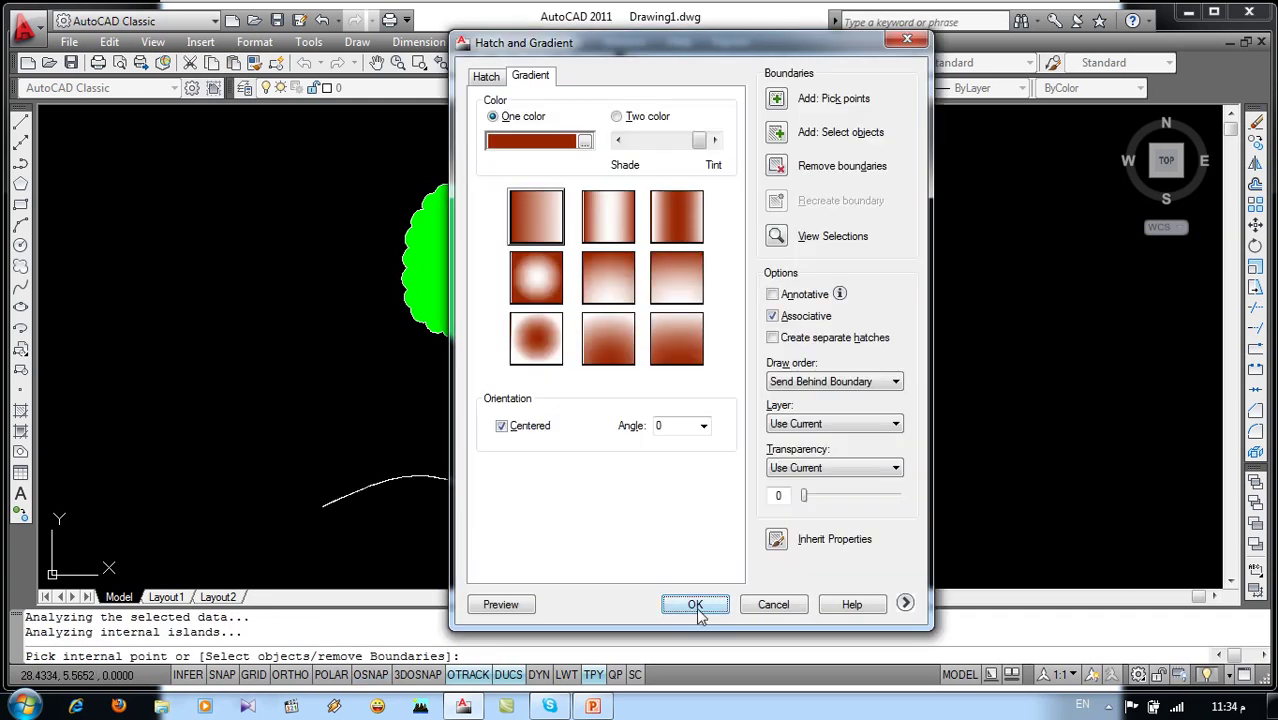
left_click(697, 607)
middle_click_drag(775, 438, 834, 444)
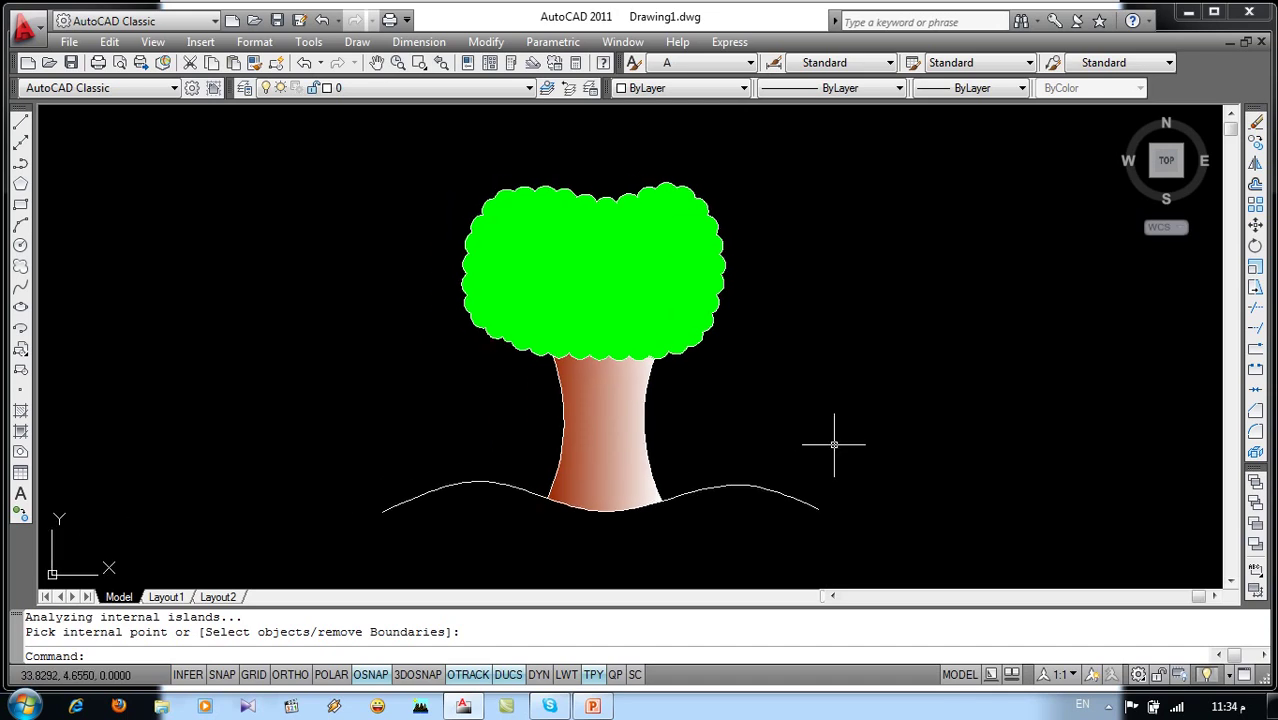
Make red the current colour and set up DONUT with inside diameter 0, outside .25.
left_click(656, 87)
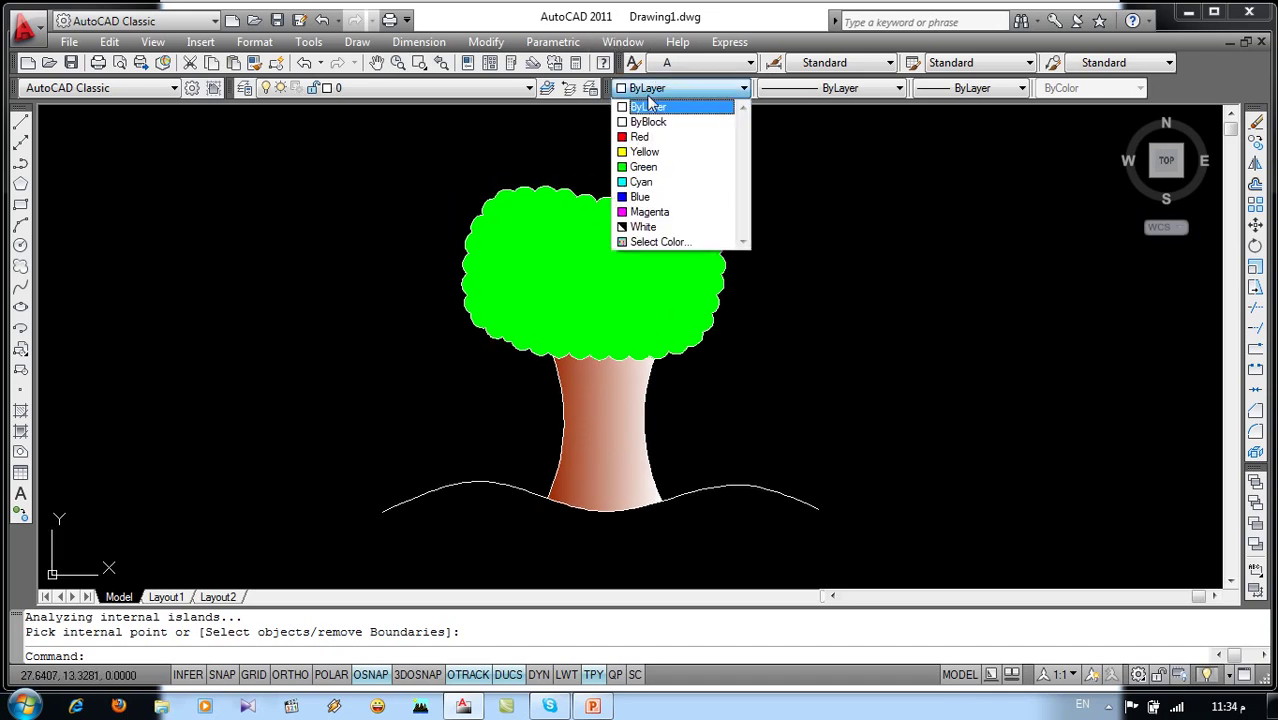
left_click(650, 134)
type("do")
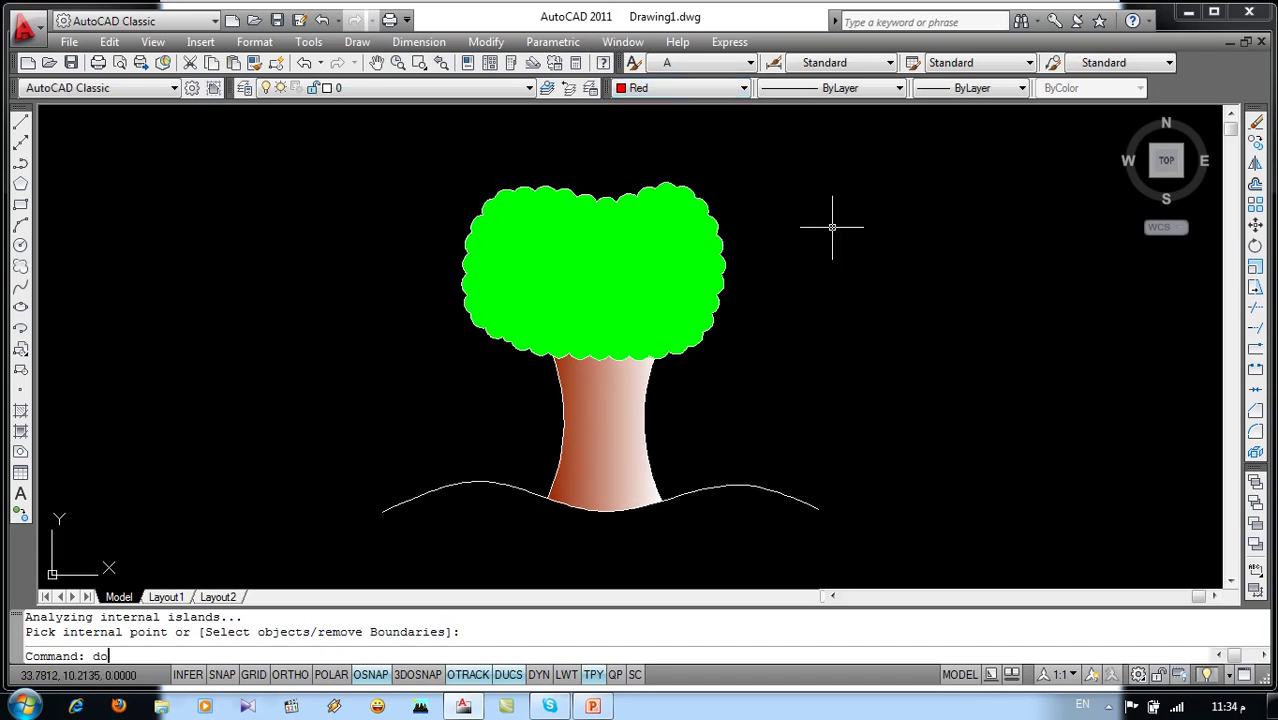
key("Return")
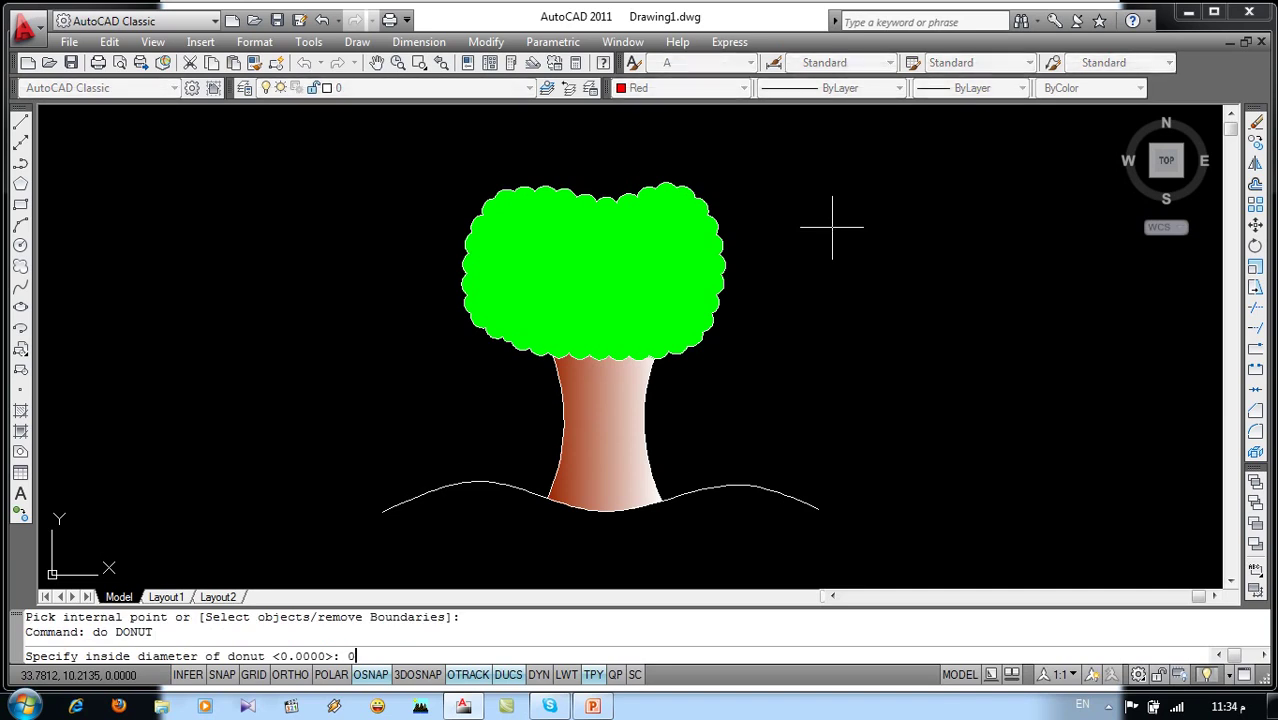
key("Return")
type(".25")
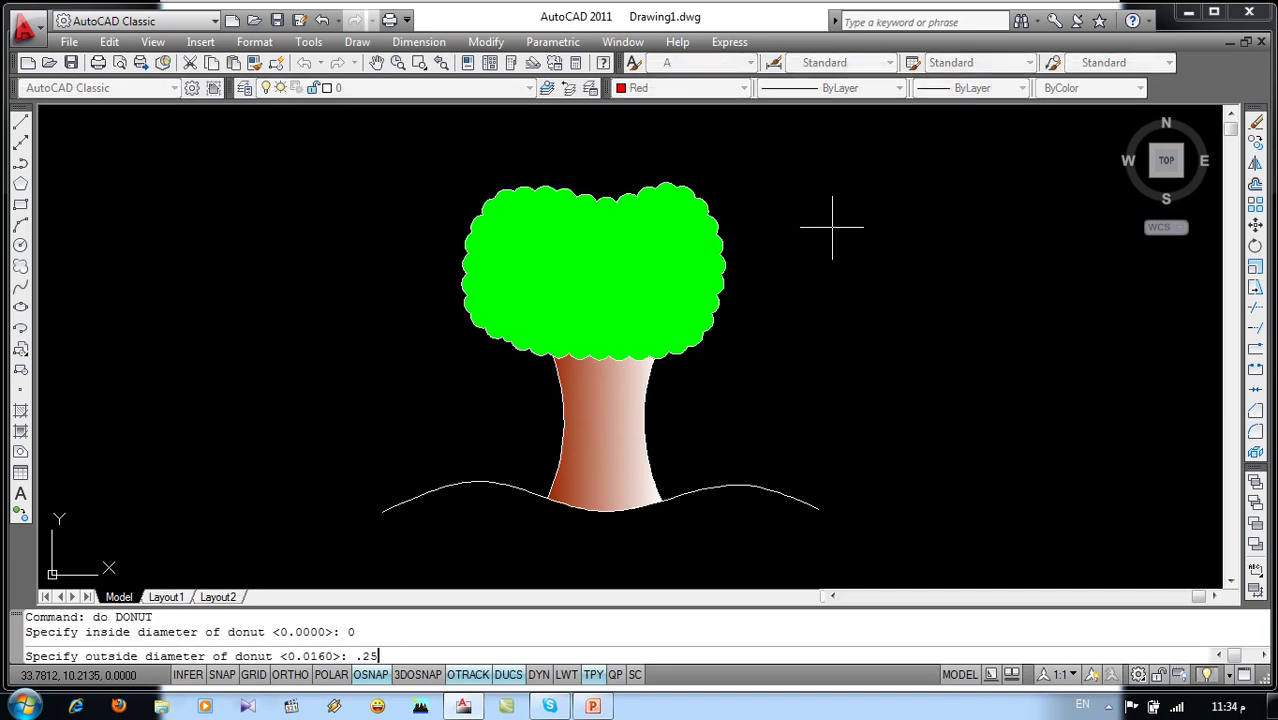
key("Return")
Place fourteen red fruit dots in the crown and start a revision cloud above-left.
left_click(678, 229)
left_click(617, 232)
left_click(524, 221)
left_click(503, 273)
left_click(560, 318)
left_click(658, 318)
left_click(691, 272)
left_click(615, 264)
left_click(556, 231)
left_click(556, 262)
left_click(597, 315)
left_click(639, 292)
left_click(564, 276)
left_click(531, 300)
key("Return")
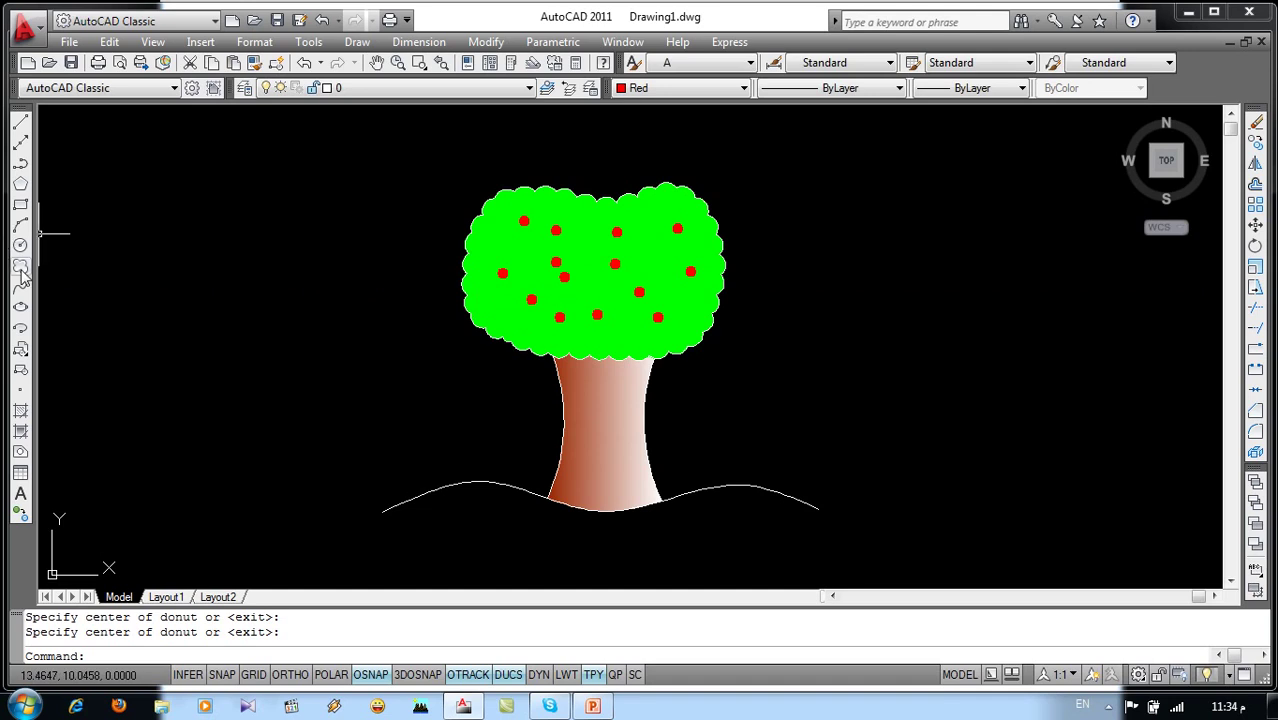
left_click(20, 266)
left_click(386, 158)
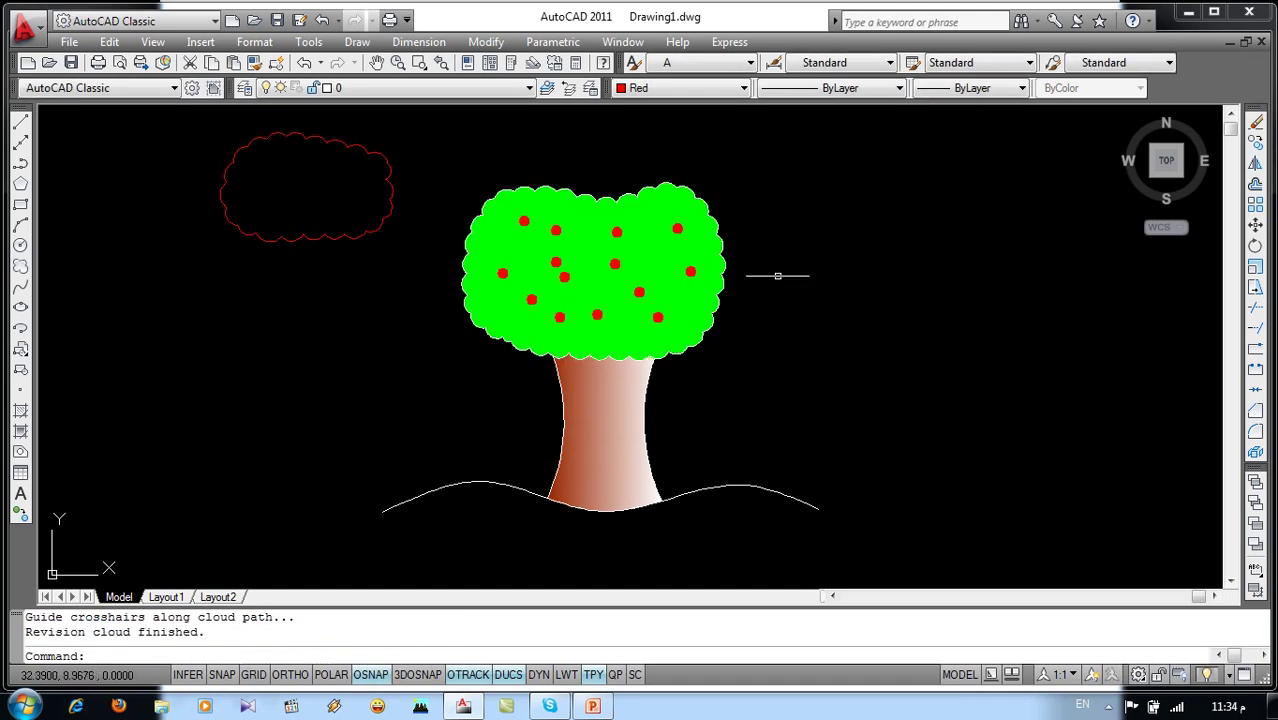
Delete the red revision cloud outline.
scroll(776, 274, "down", 2)
left_click(527, 178)
left_click(363, 279)
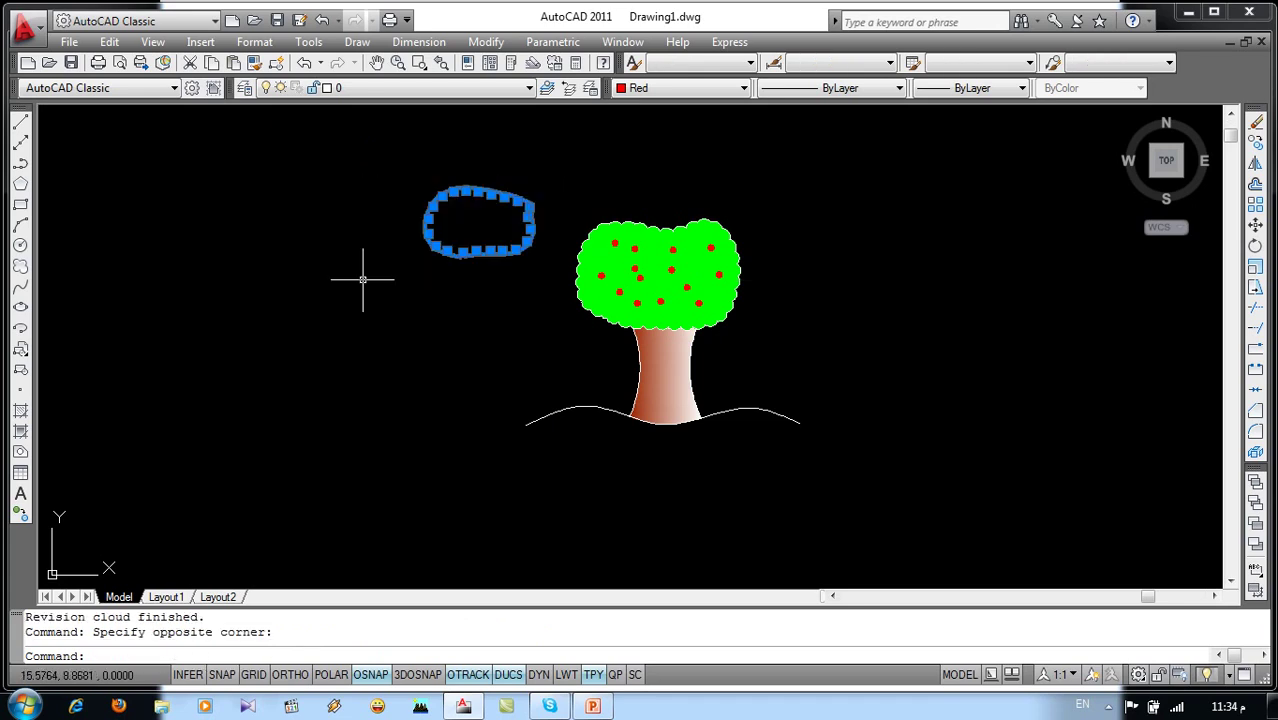
key("Delete")
middle_click_drag(553, 314, 456, 348)
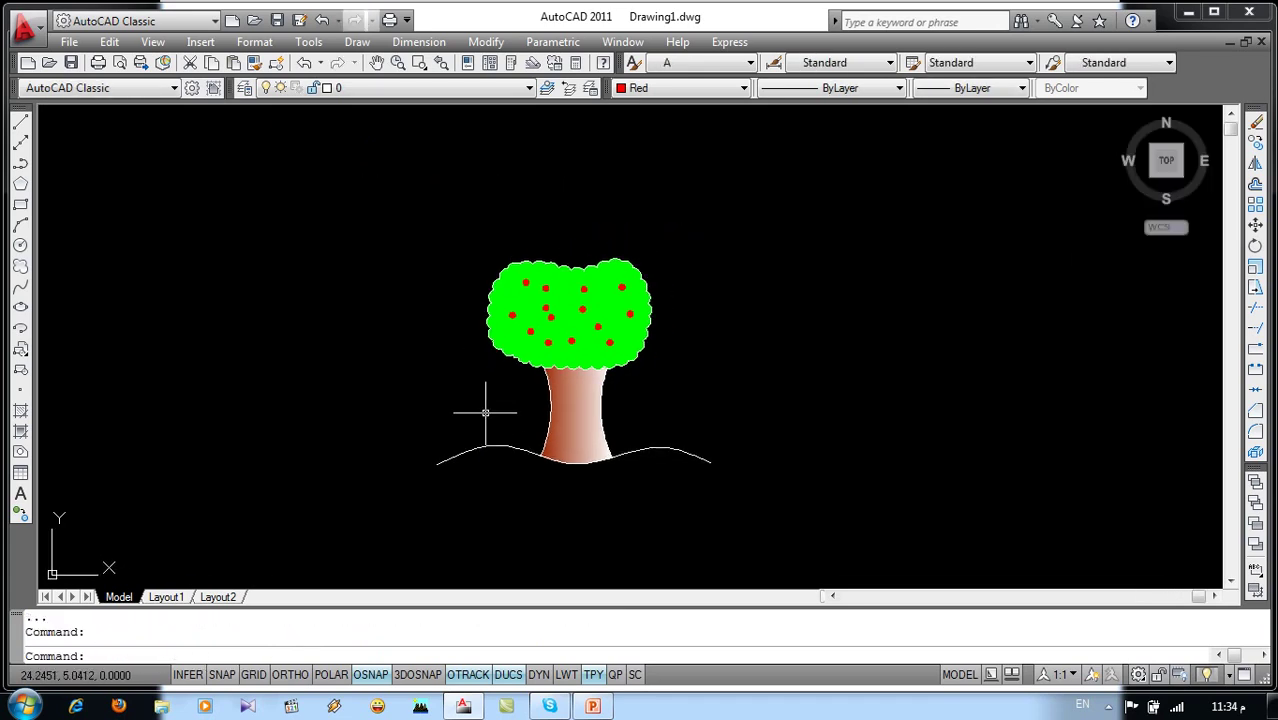
middle_click_drag(485, 412, 446, 392)
Copy the tree and ground twice to the right, end to end along the ground.
key("Return")
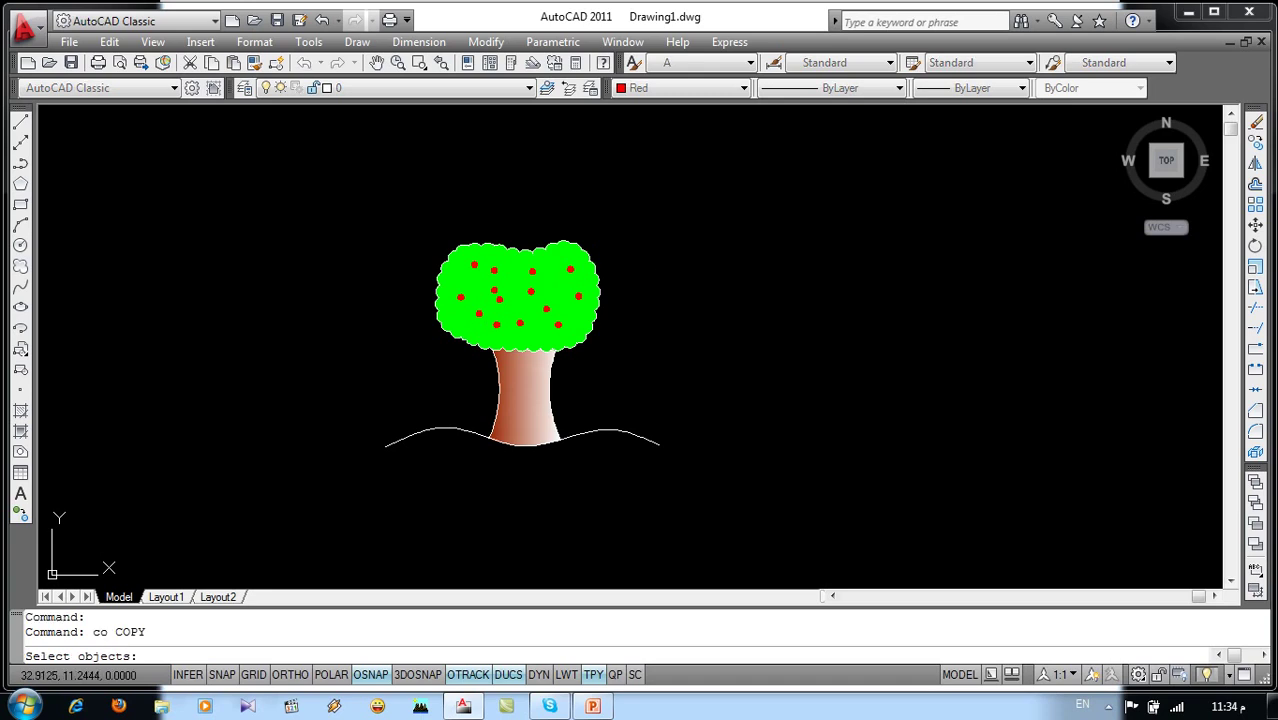
left_click(682, 207)
left_click(370, 490)
key("Return")
left_click(385, 447)
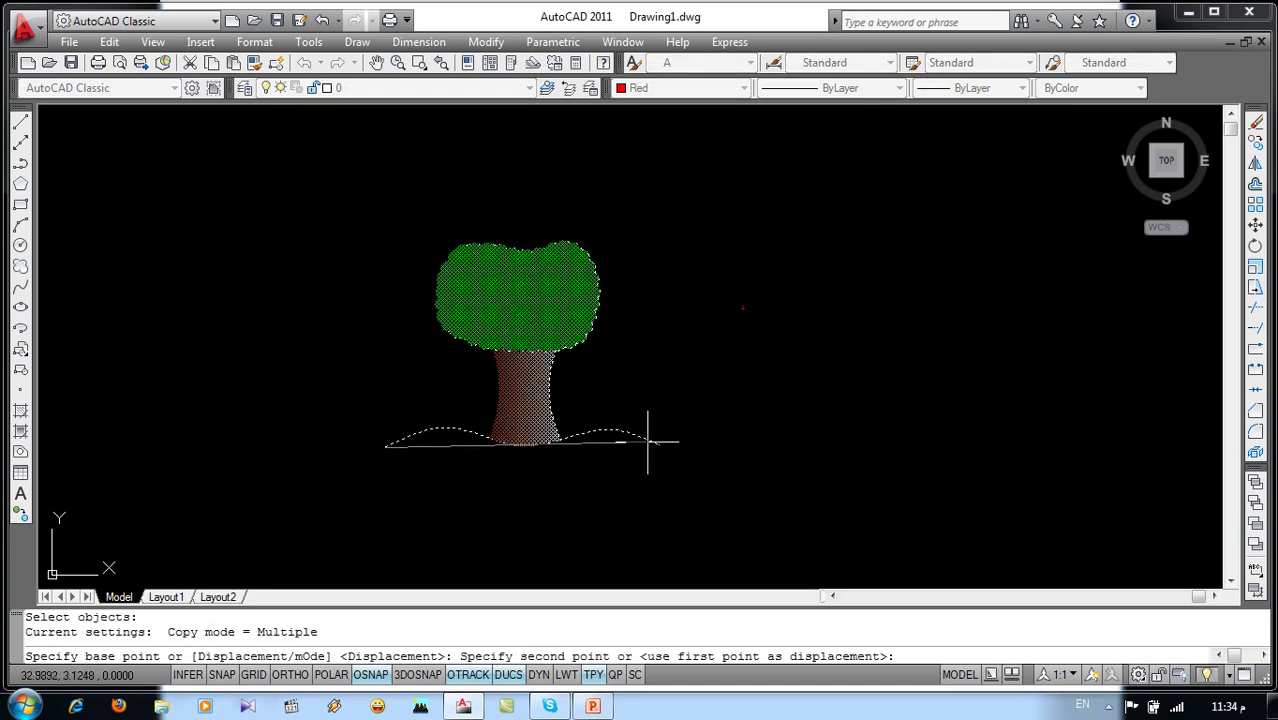
left_click(658, 443)
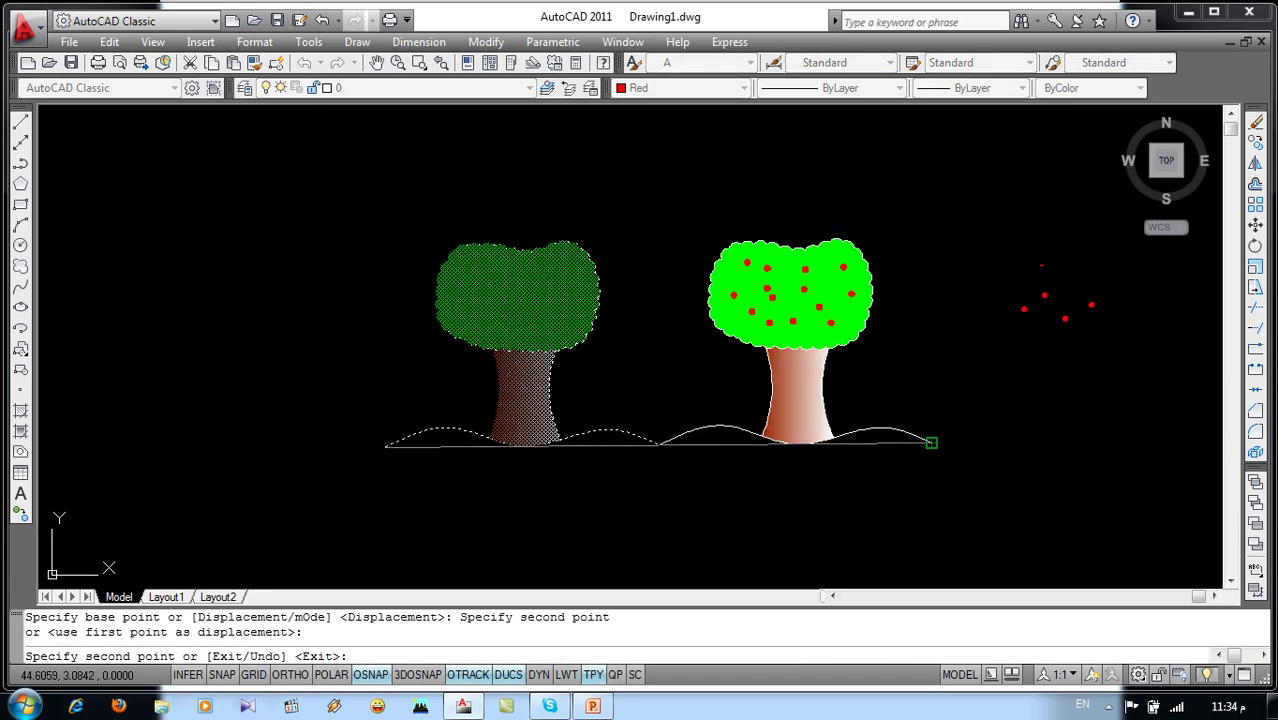
left_click(930, 443)
key("Return")
middle_click_drag(785, 489, 690, 446)
Zoom to extents so all three trees fit in view.
type("z")
key("Return")
type("e")
key("Return")
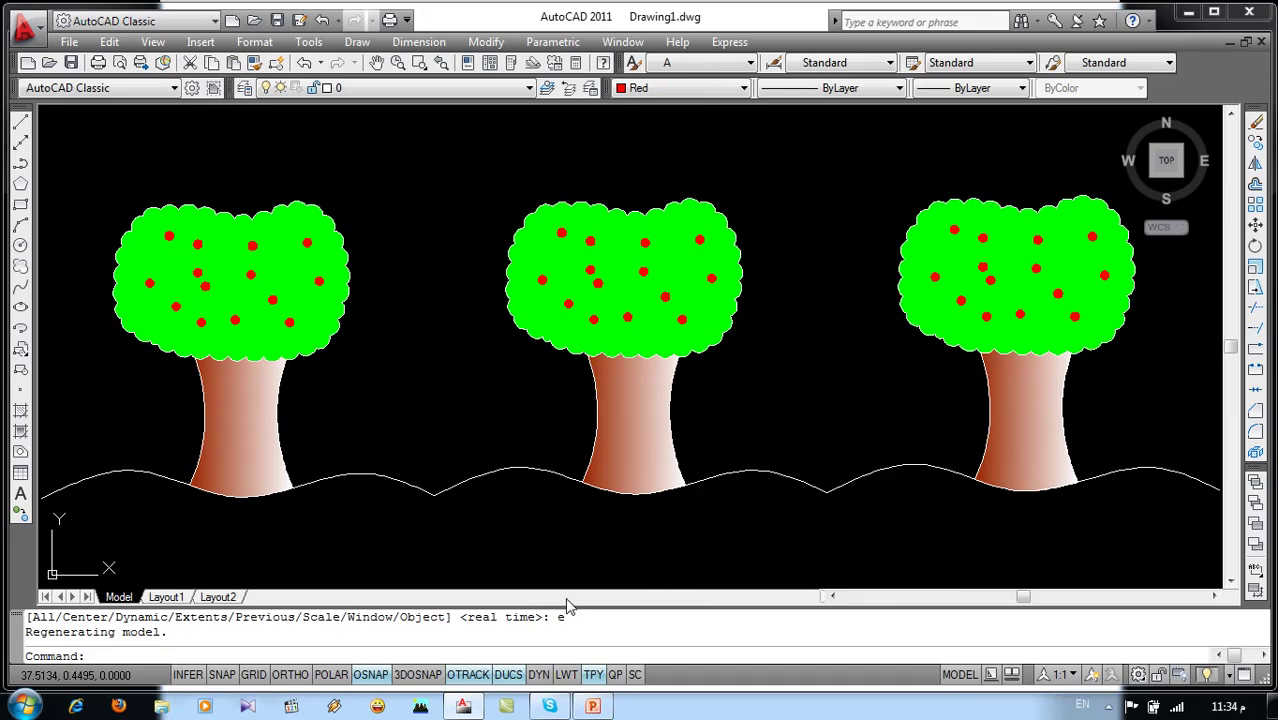
scroll(651, 400, "down", 5)
scroll(651, 400, "up", 1)
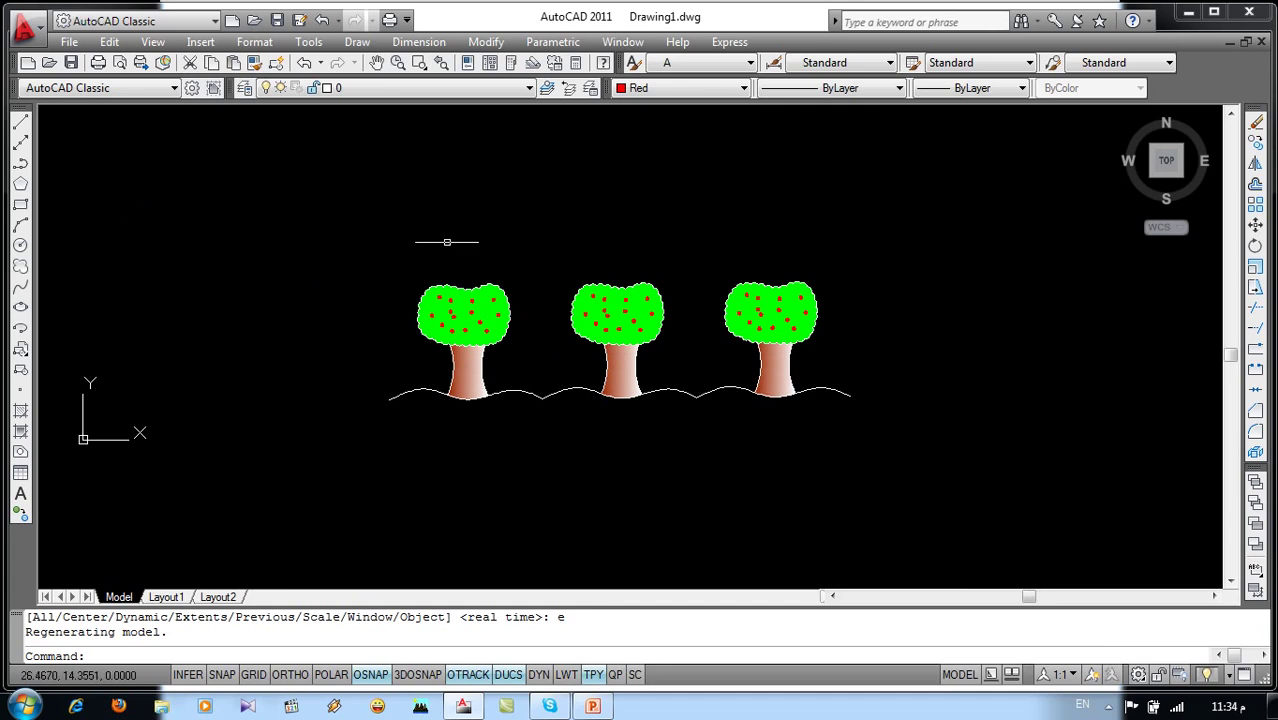
Open the Plot dialog from the file menu with the additional options expanded.
left_click(72, 43)
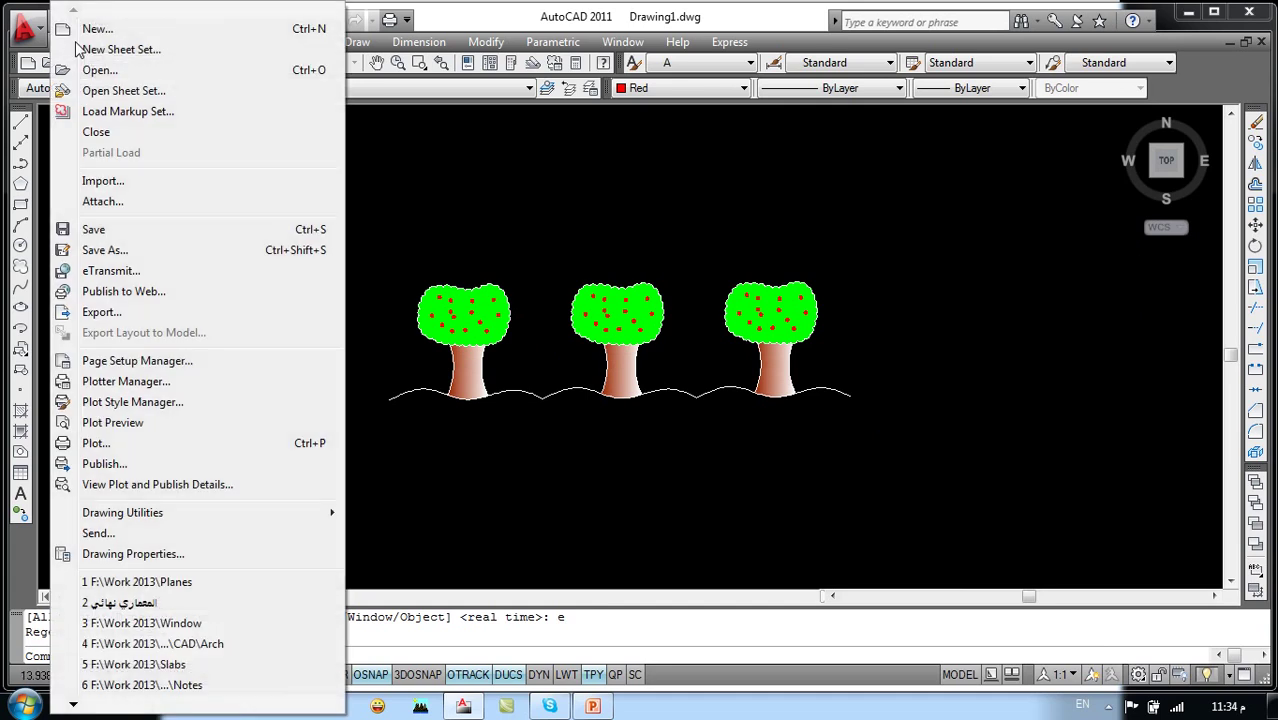
left_click(103, 445)
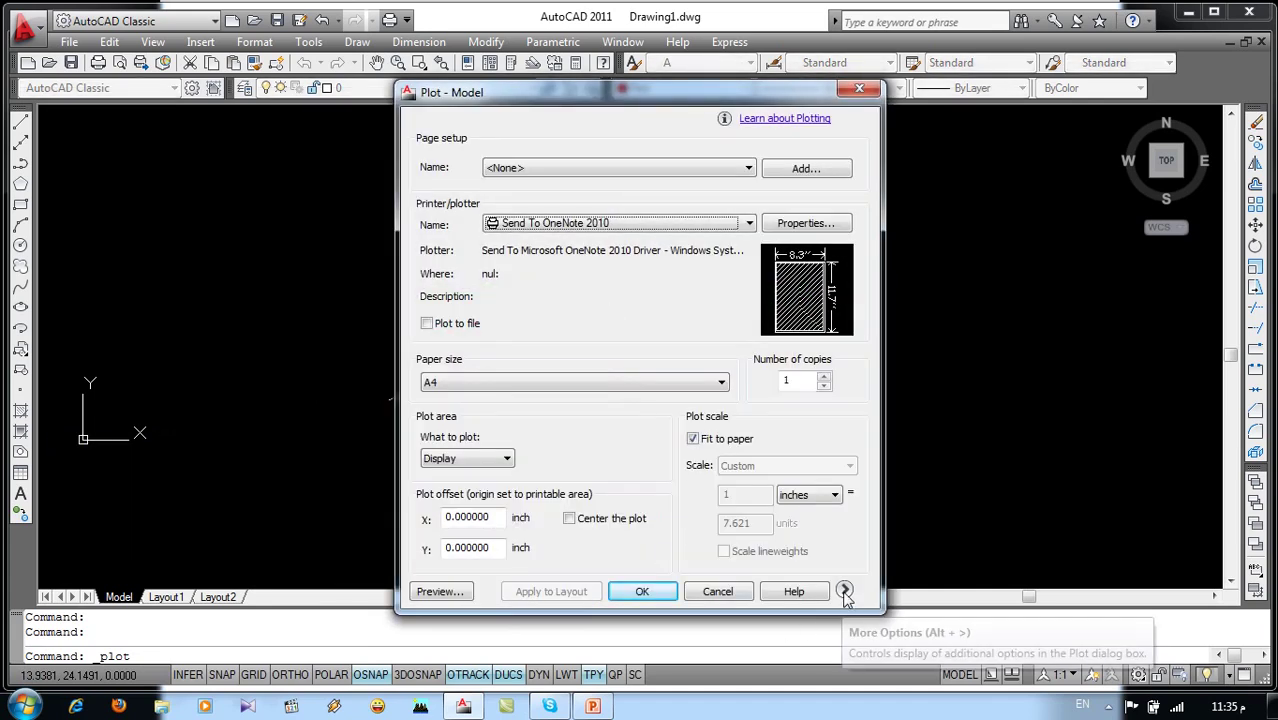
left_click(844, 590)
left_click_drag(537, 107, 450, 57)
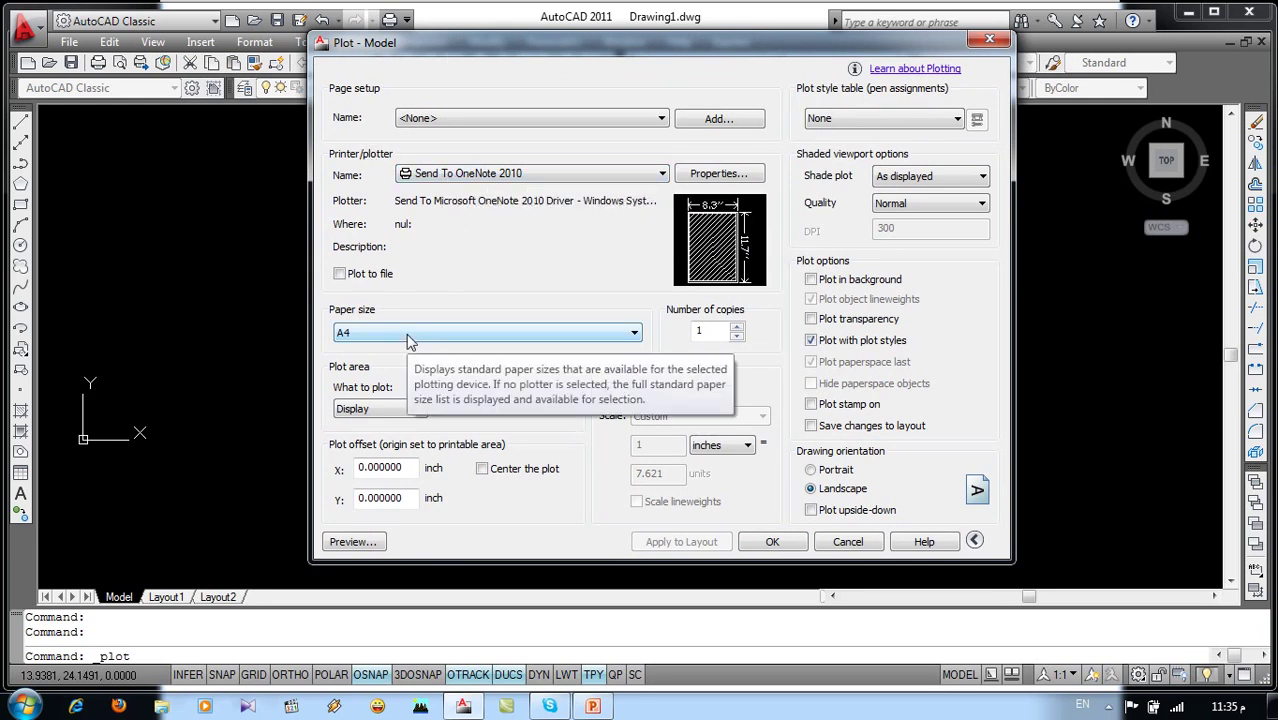
Set the plot area to a window around the first tree, centre it, and preview.
left_click(373, 411)
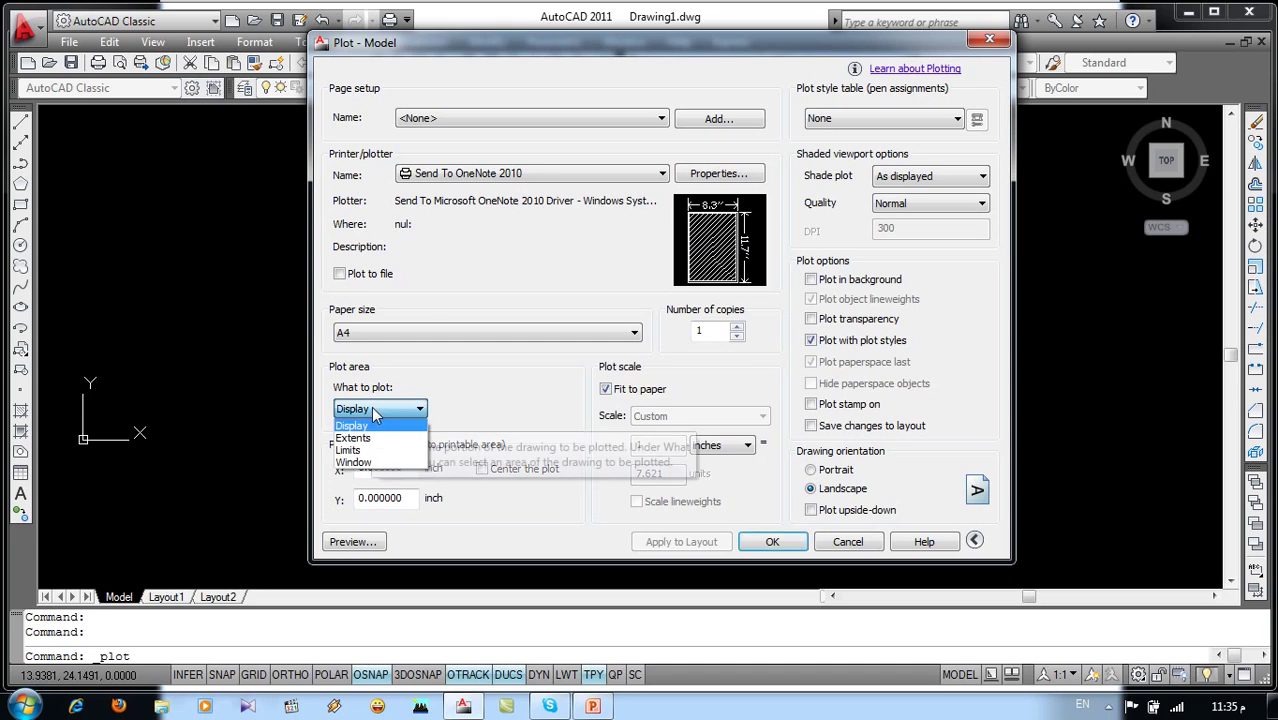
left_click(372, 462)
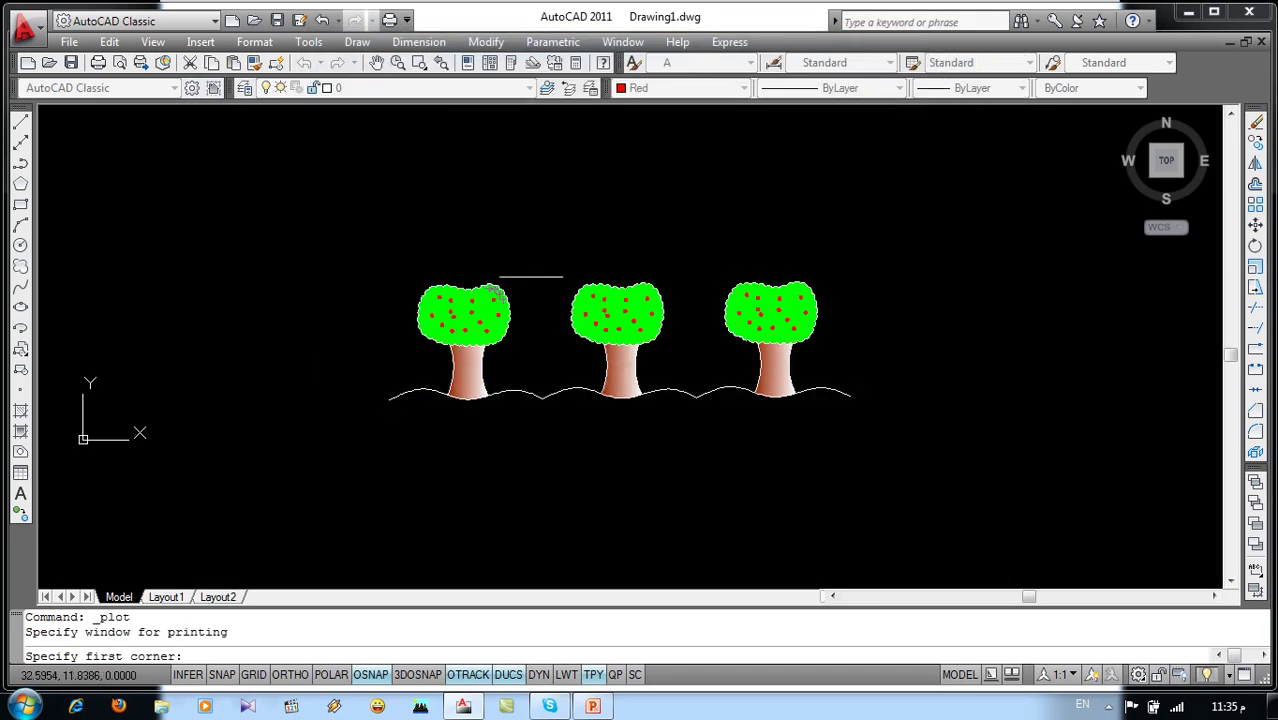
left_click(546, 277)
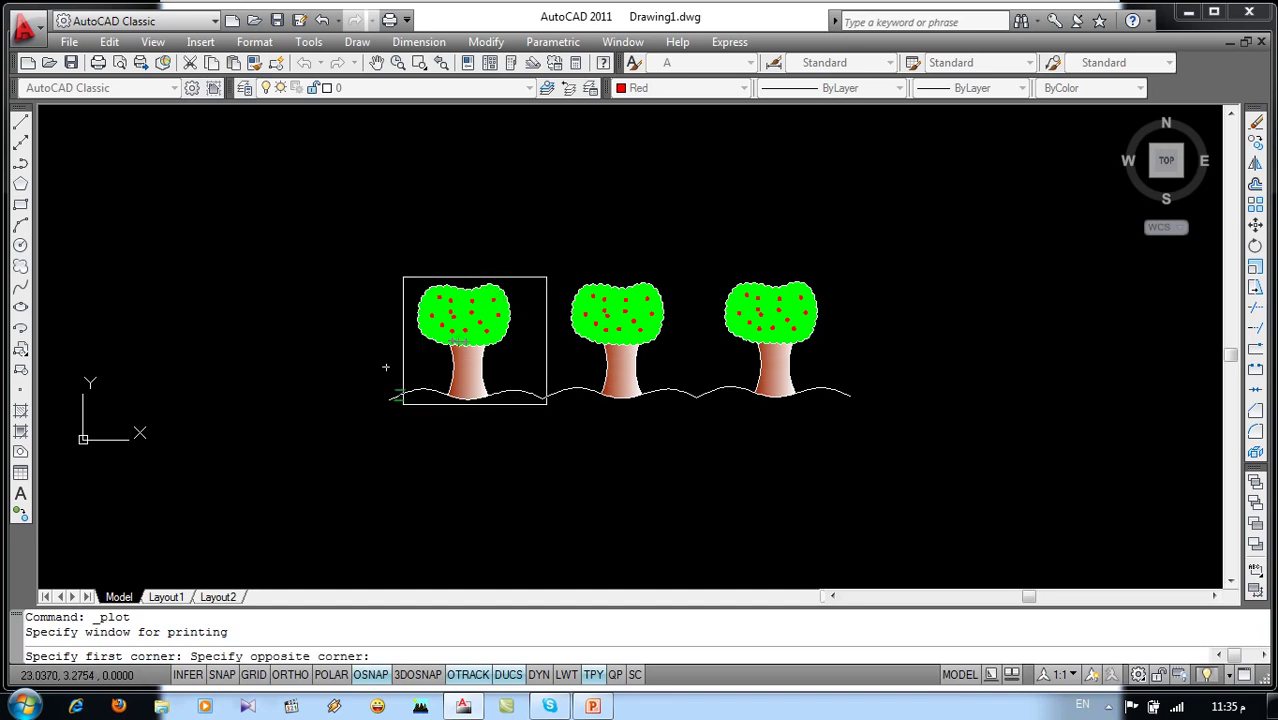
left_click(386, 402)
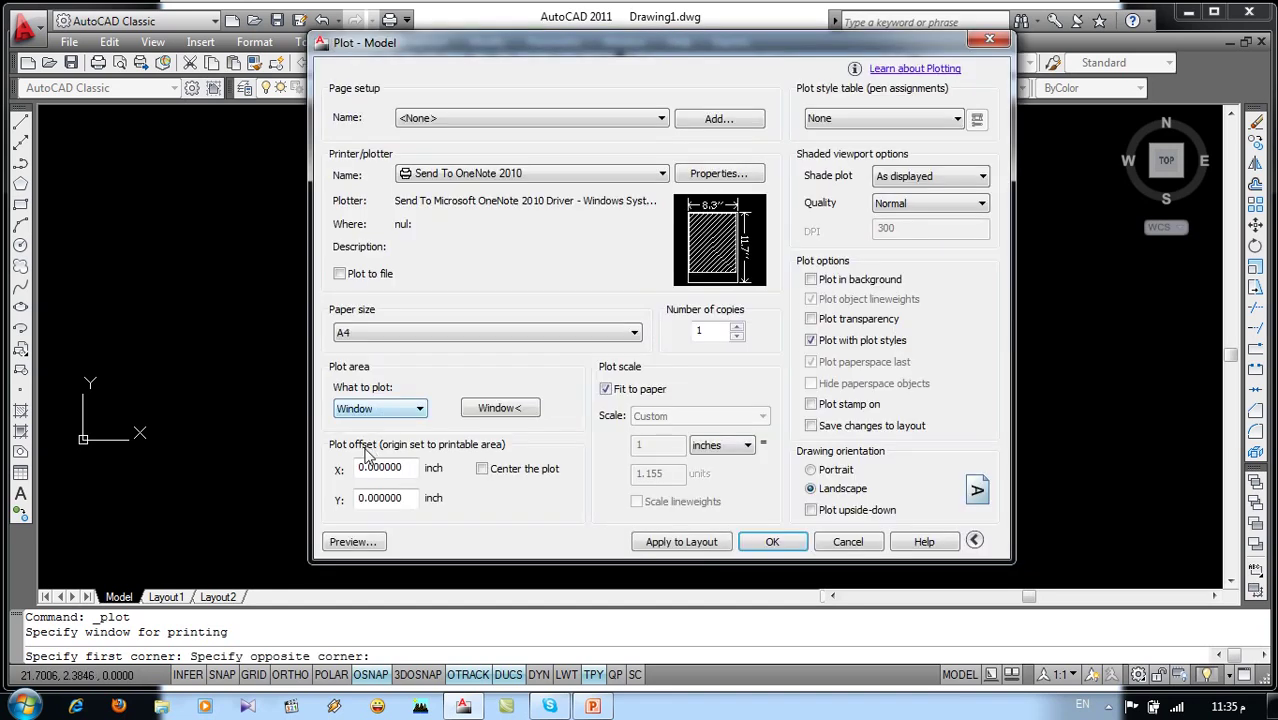
left_click(482, 470)
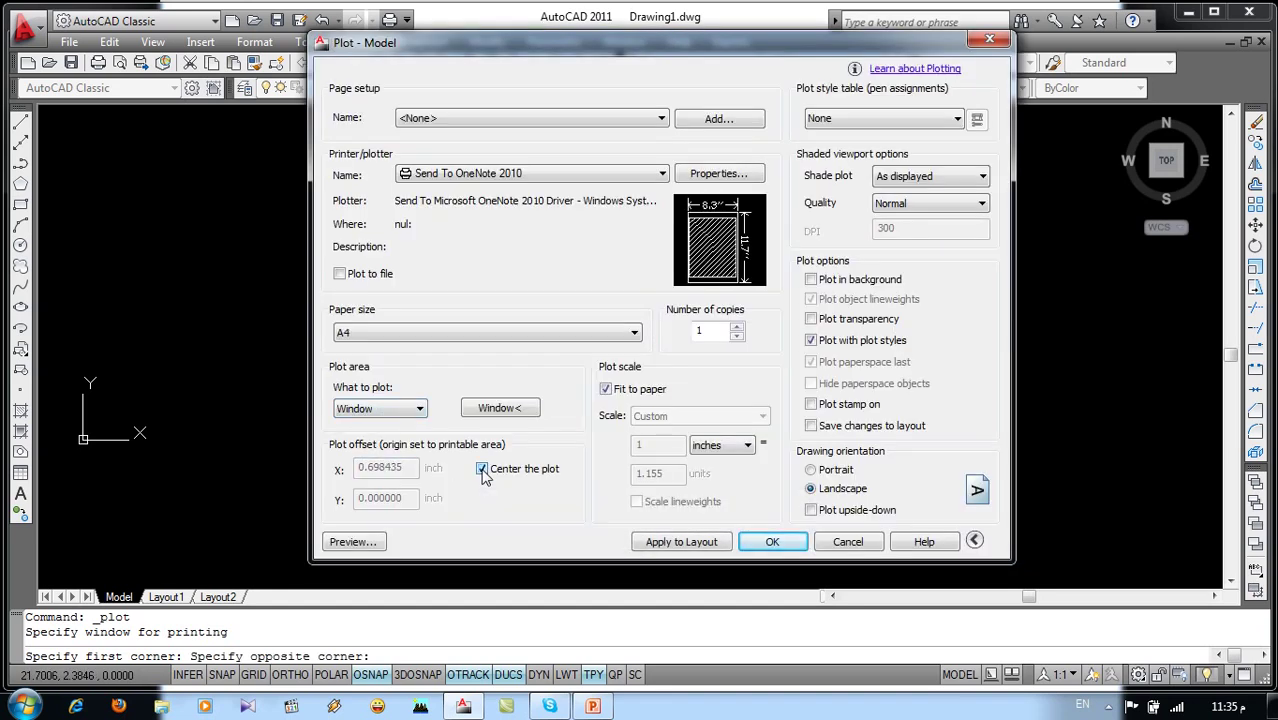
left_click(350, 541)
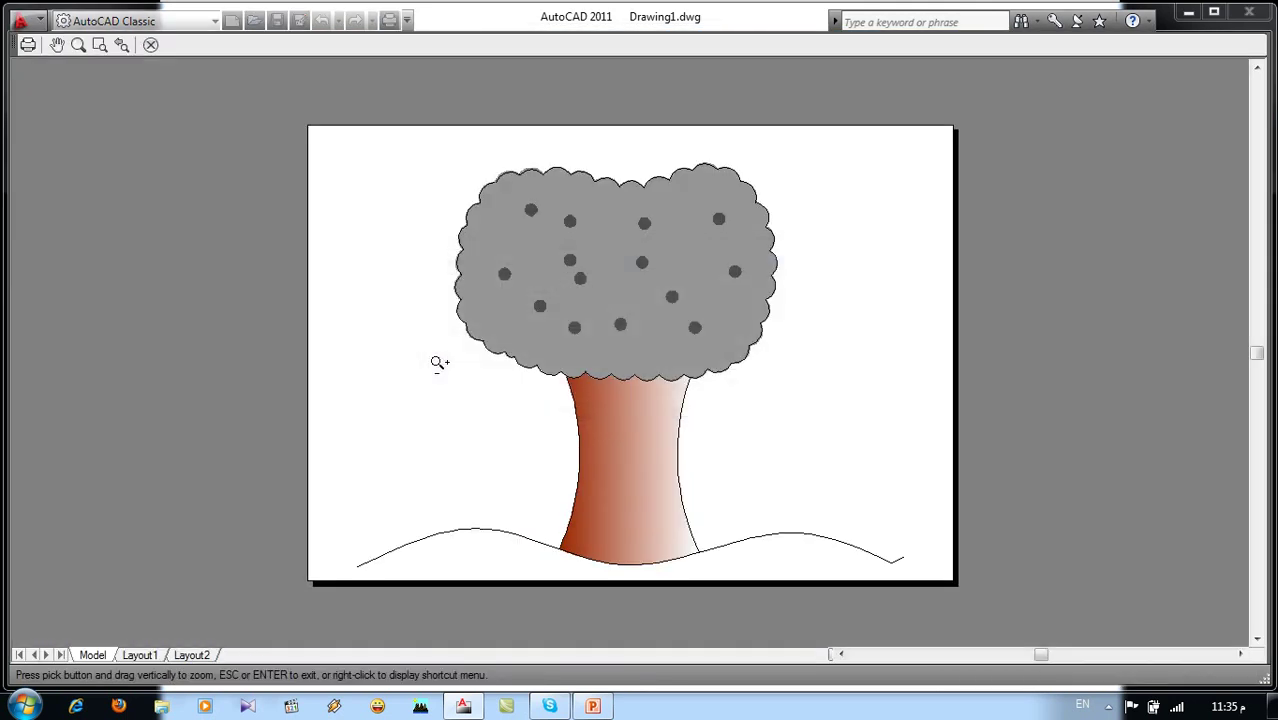
Glance at the PowerPoint slide show, then close the preview back to the Plot dialog.
key("alt+Tab")
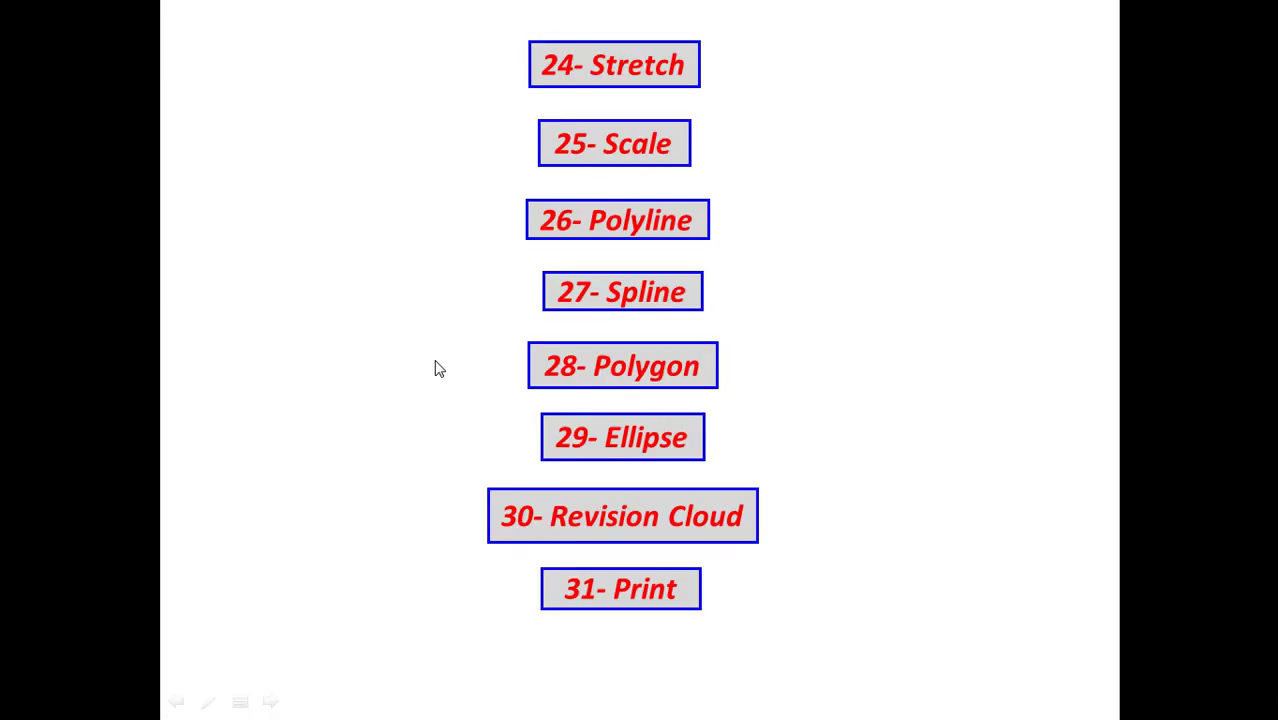
key("alt+Tab")
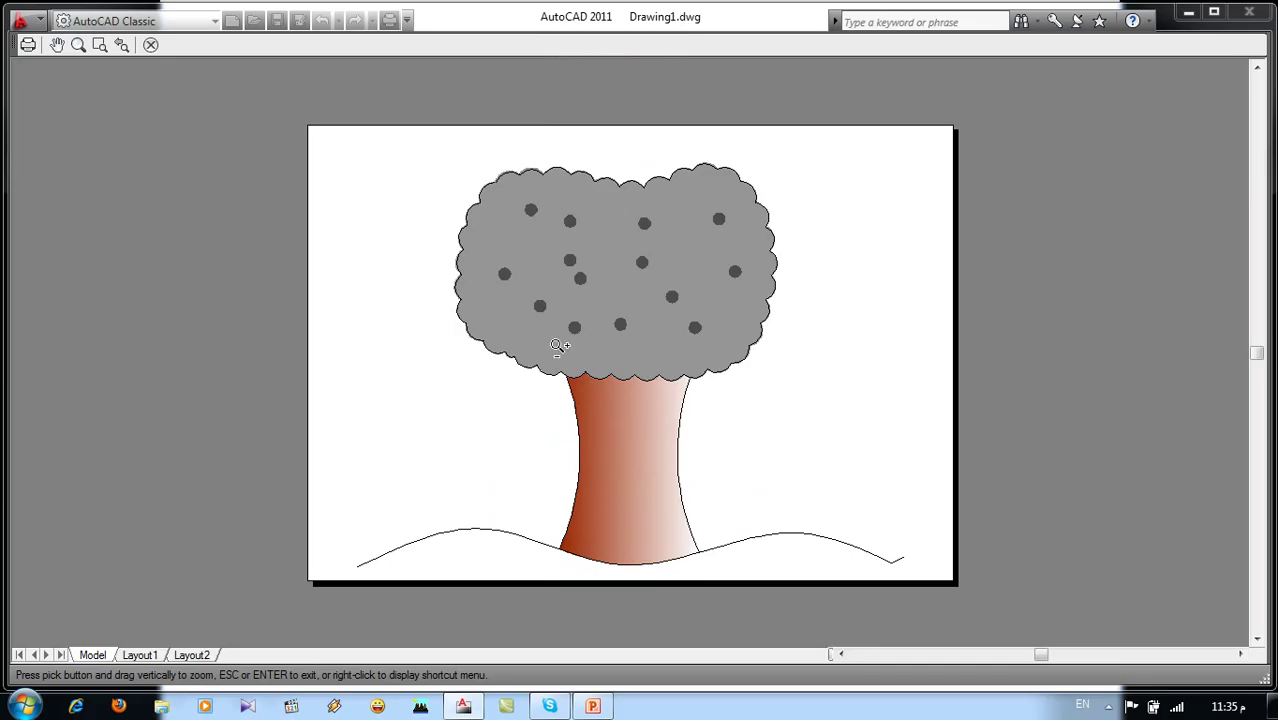
key("Escape")
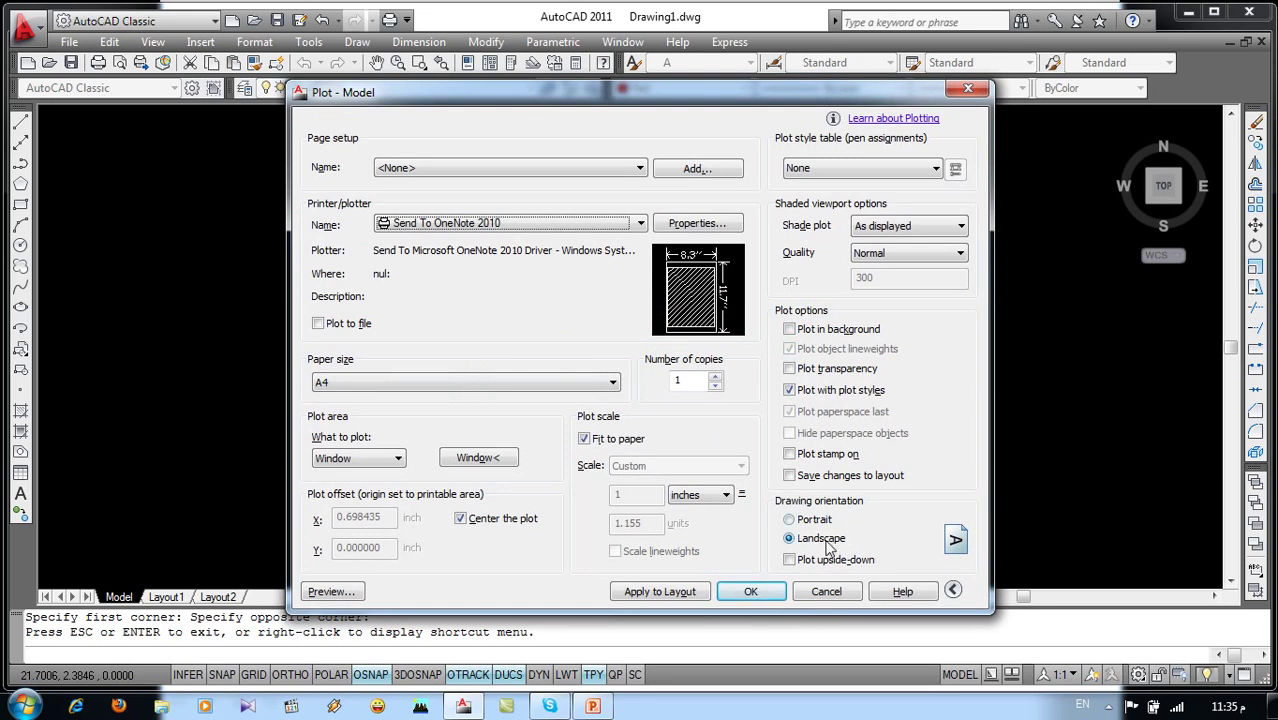
Compare portrait and landscape previews, leaving the orientation on landscape.
left_click(808, 522)
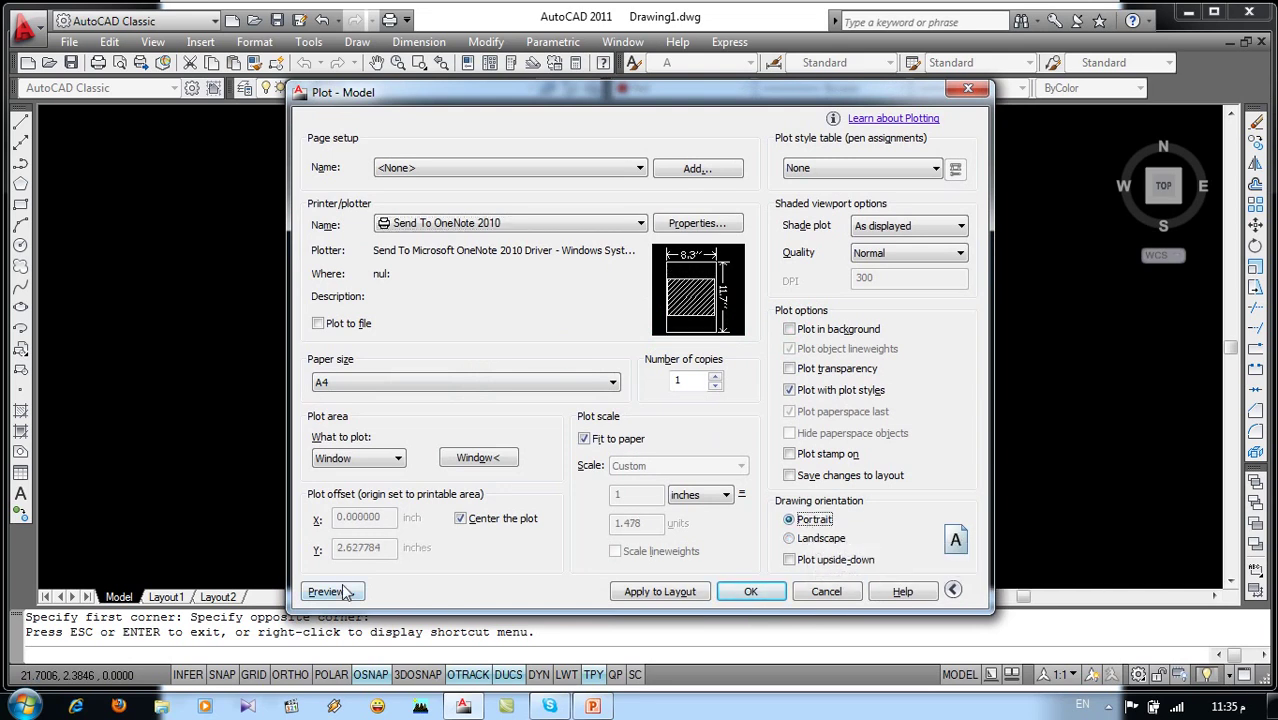
left_click(330, 591)
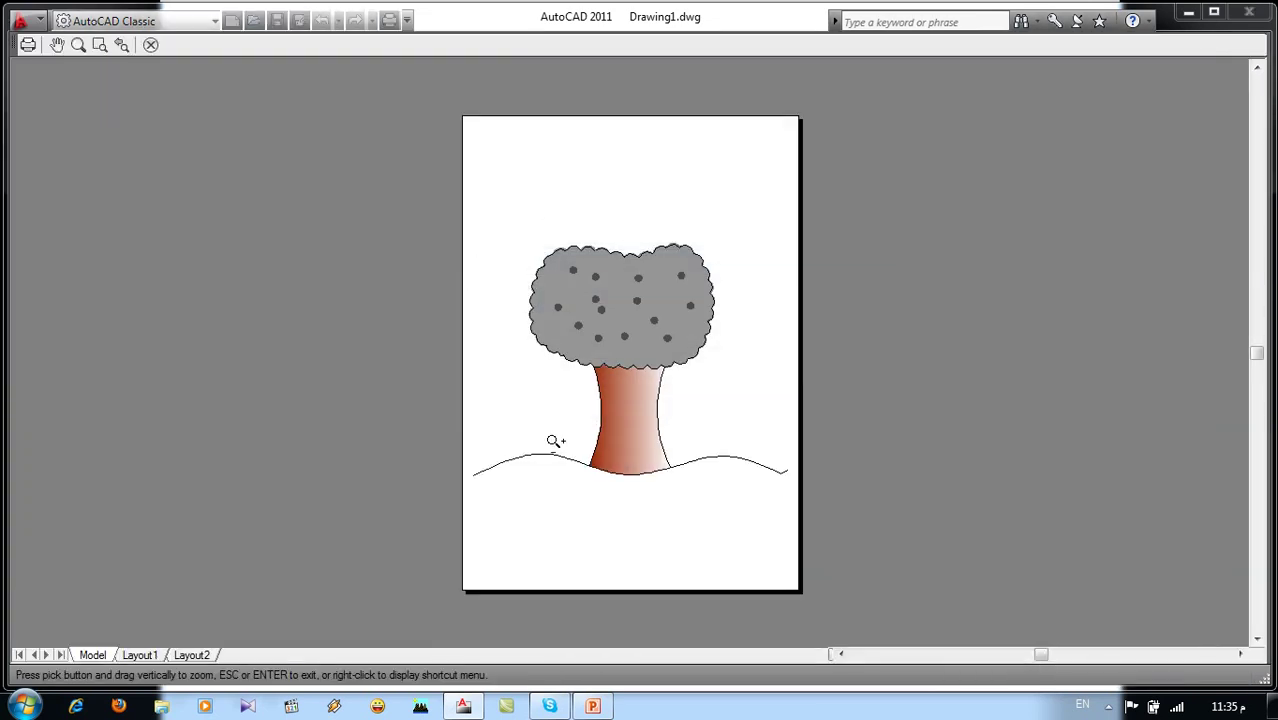
key("Escape")
left_click(789, 538)
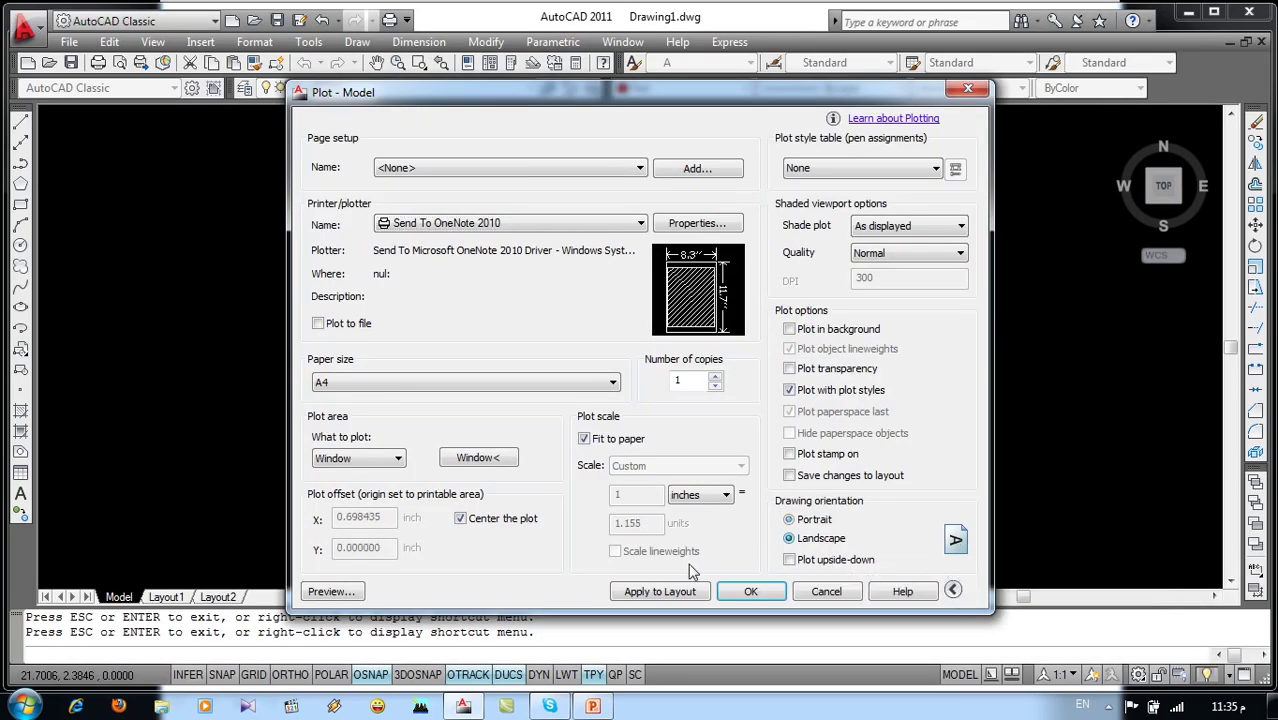
left_click(355, 591)
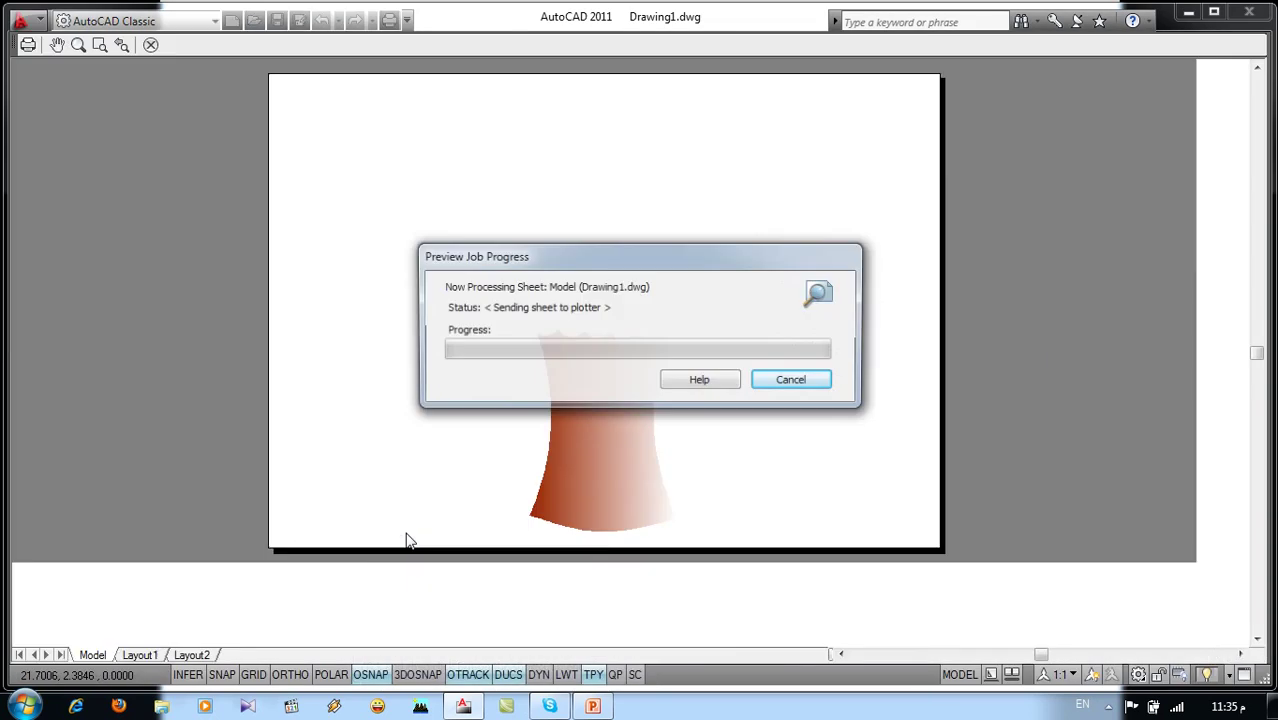
key("Escape")
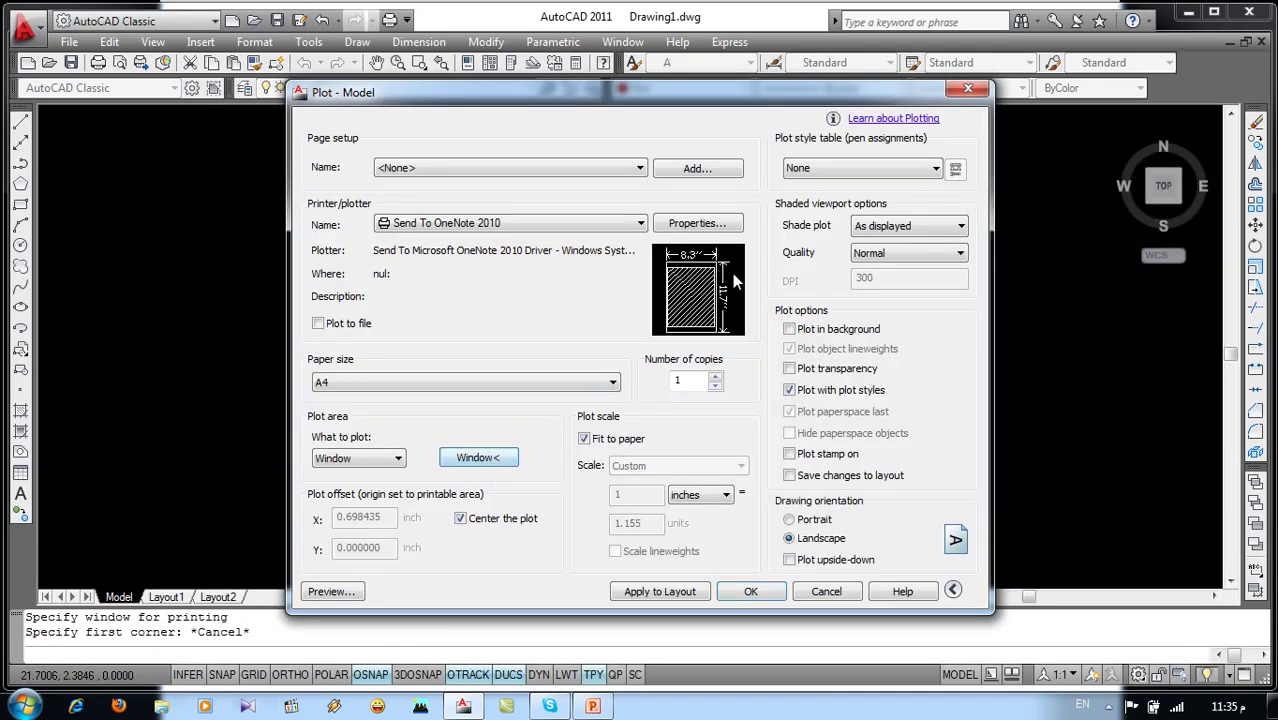
Redefine the plot window around the first two trees and preview it.
left_click(488, 458)
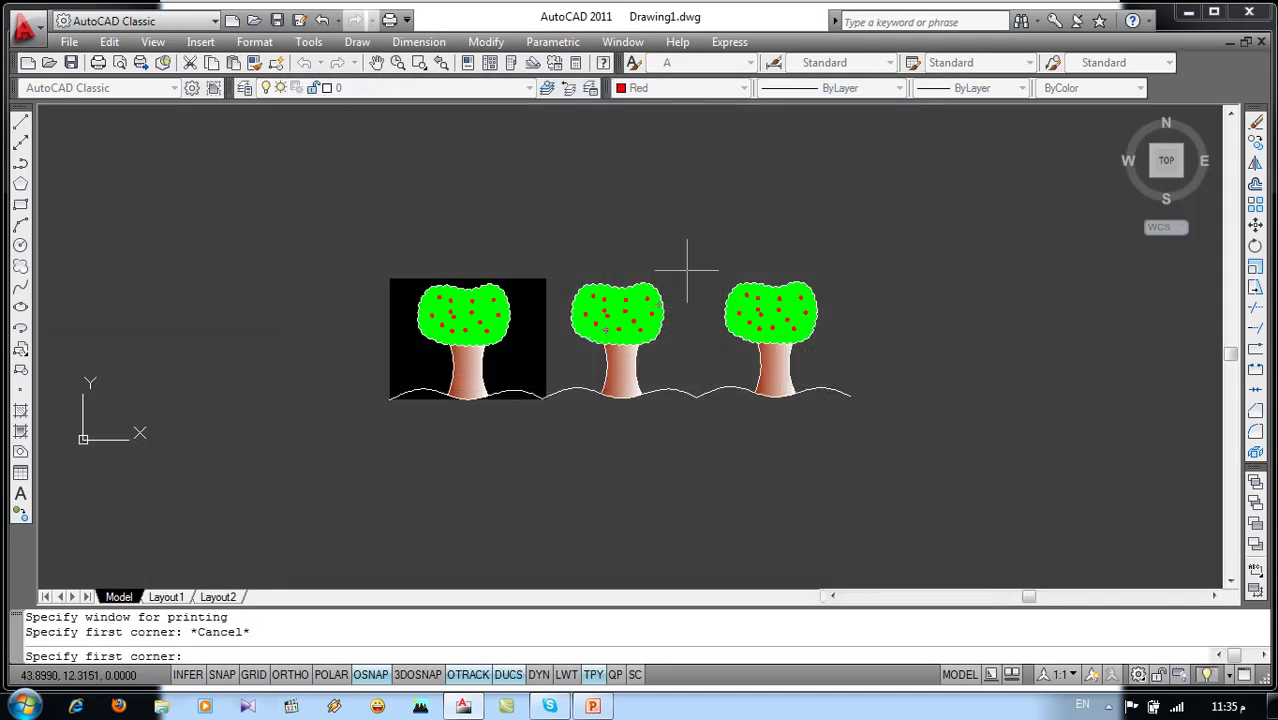
left_click(699, 277)
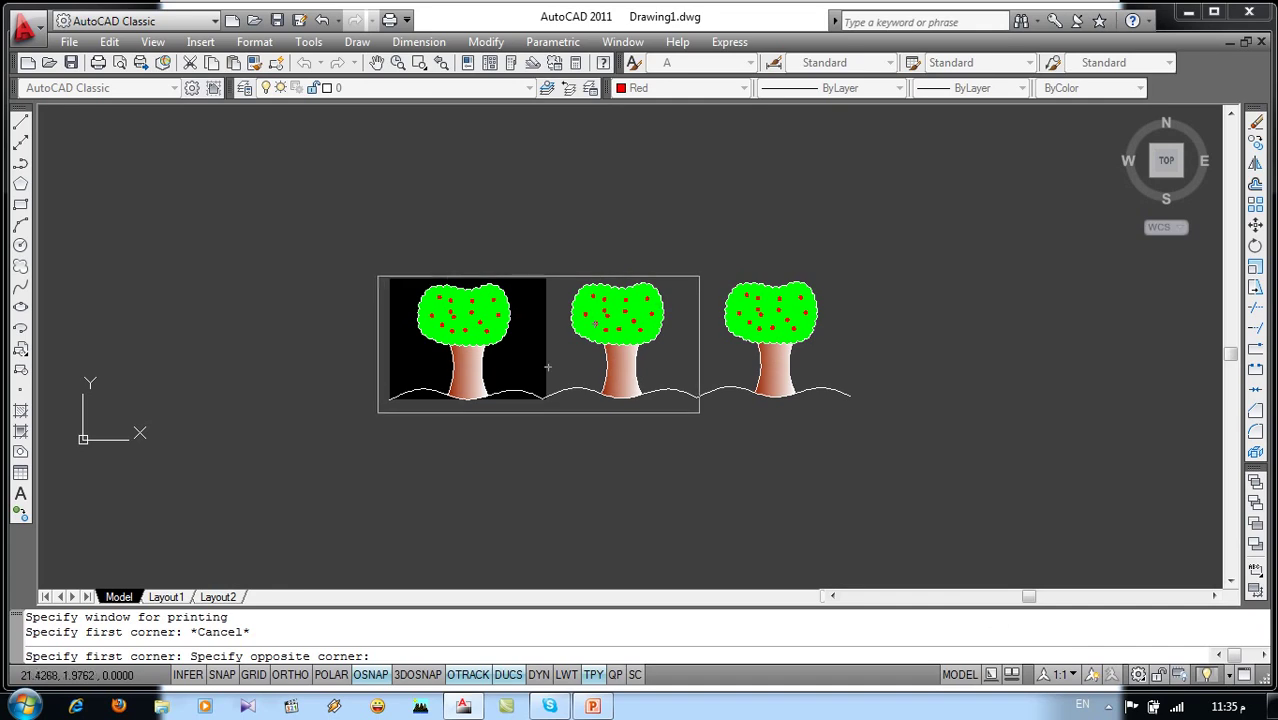
left_click(380, 412)
left_click(330, 592)
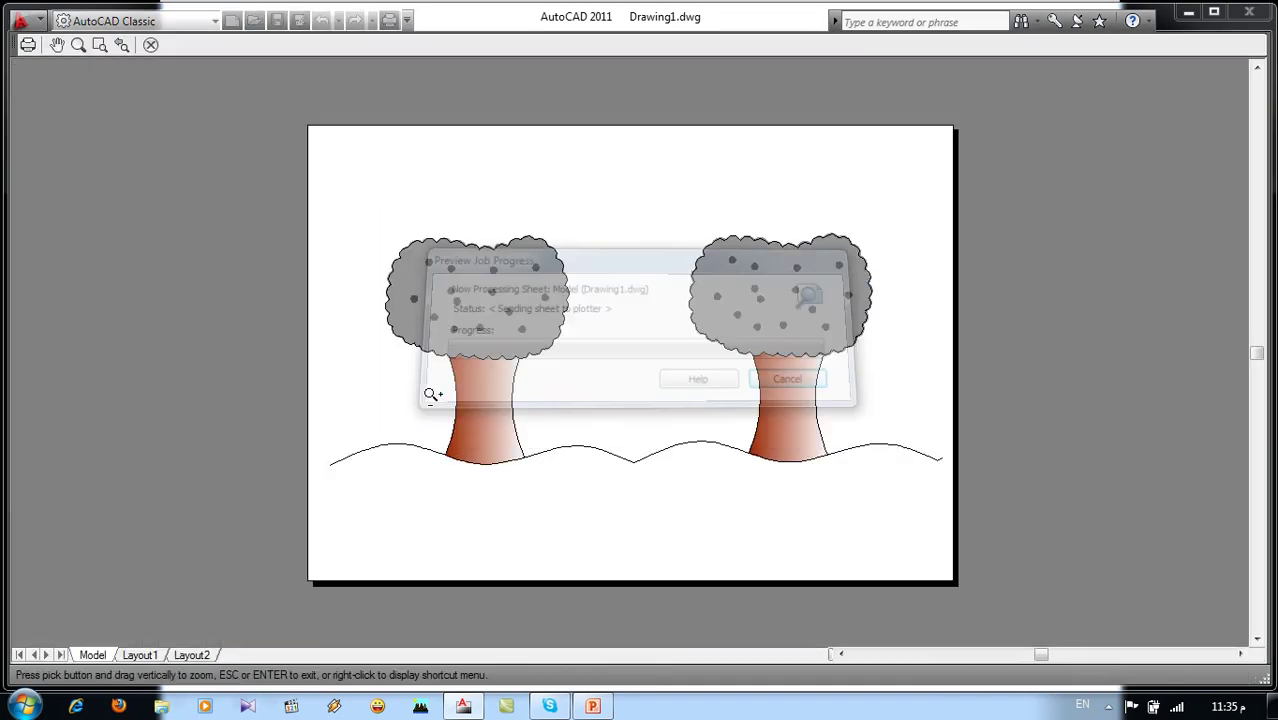
key("Escape")
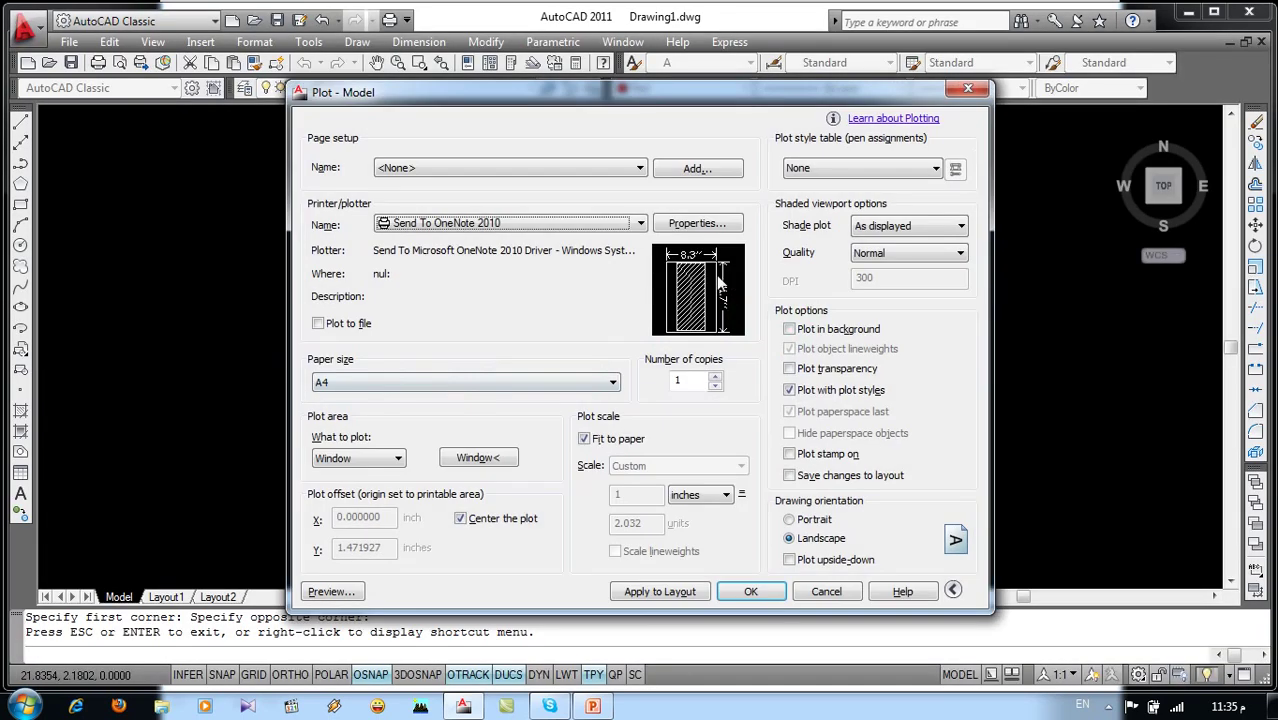
Widen the plot window to enclose all three trees and preview the result.
left_click(477, 458)
left_click(853, 272)
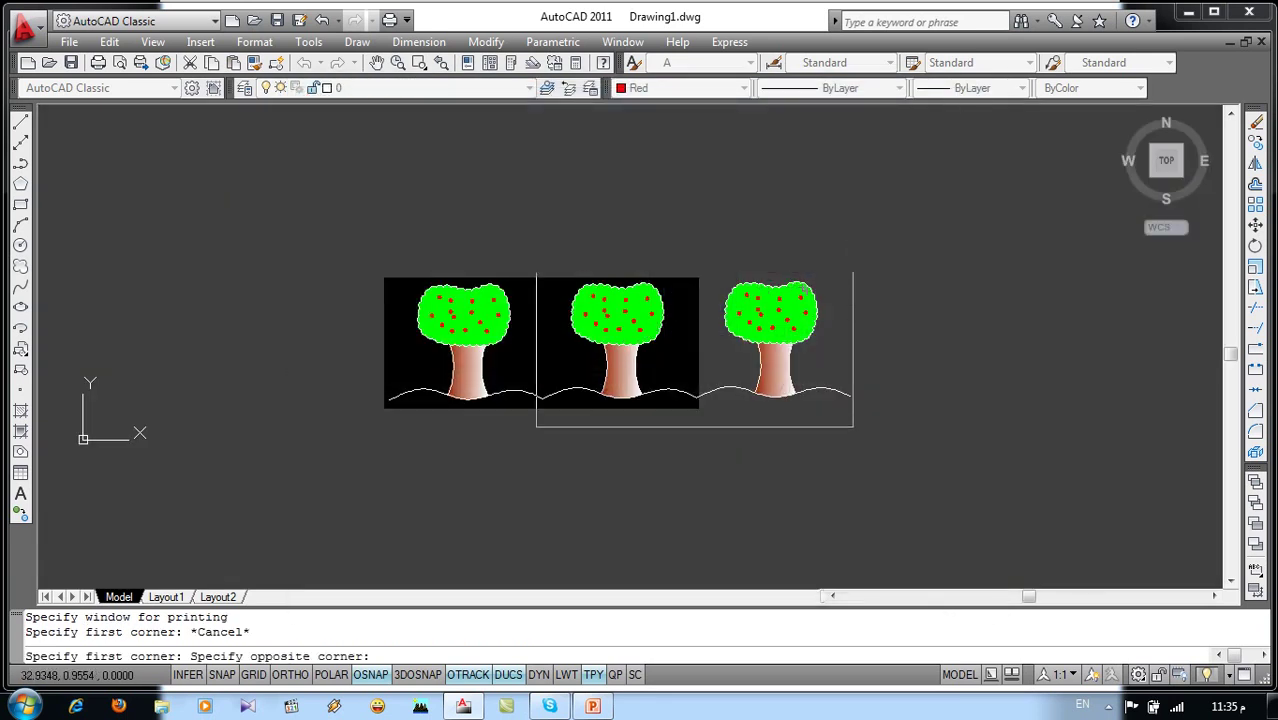
left_click(387, 409)
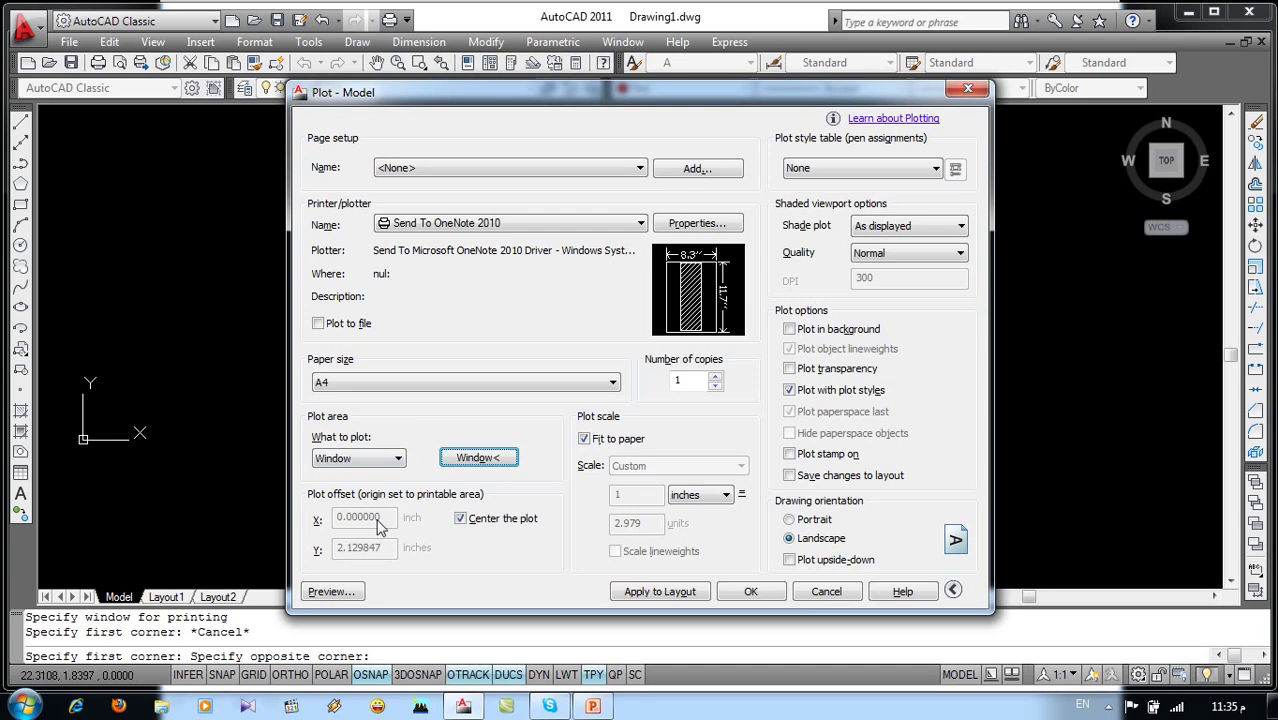
left_click(331, 591)
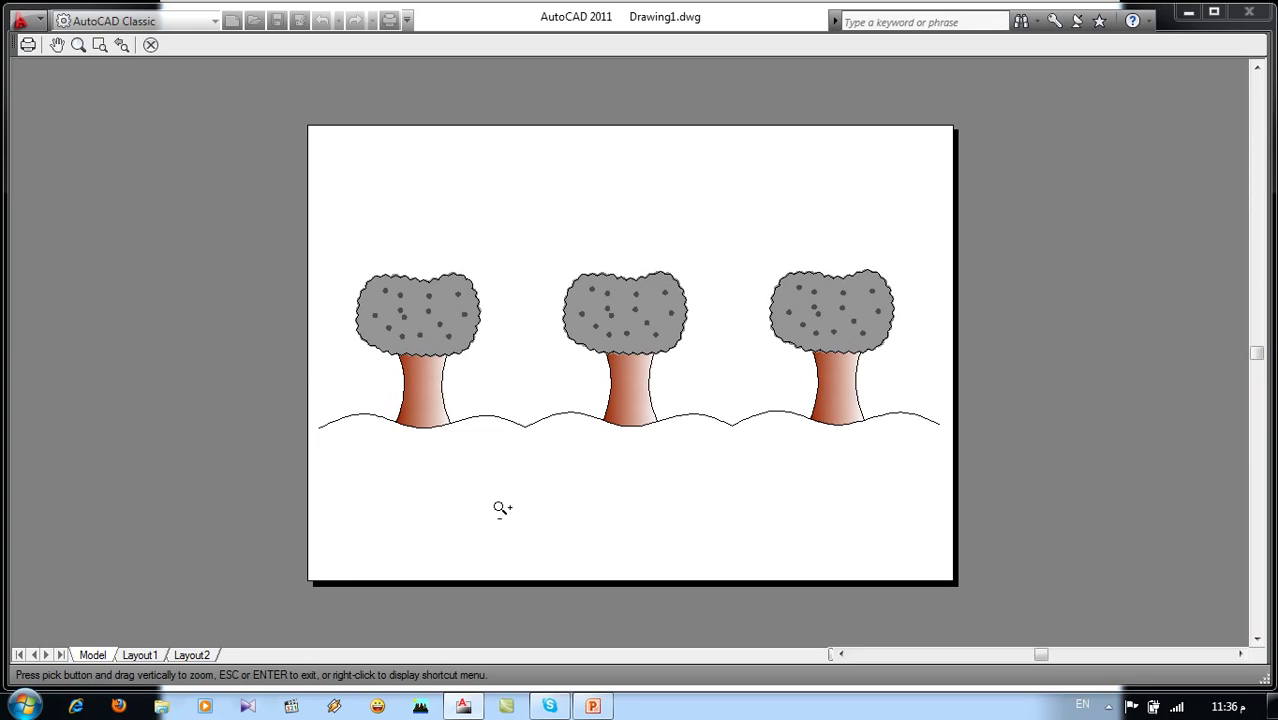
key("Escape")
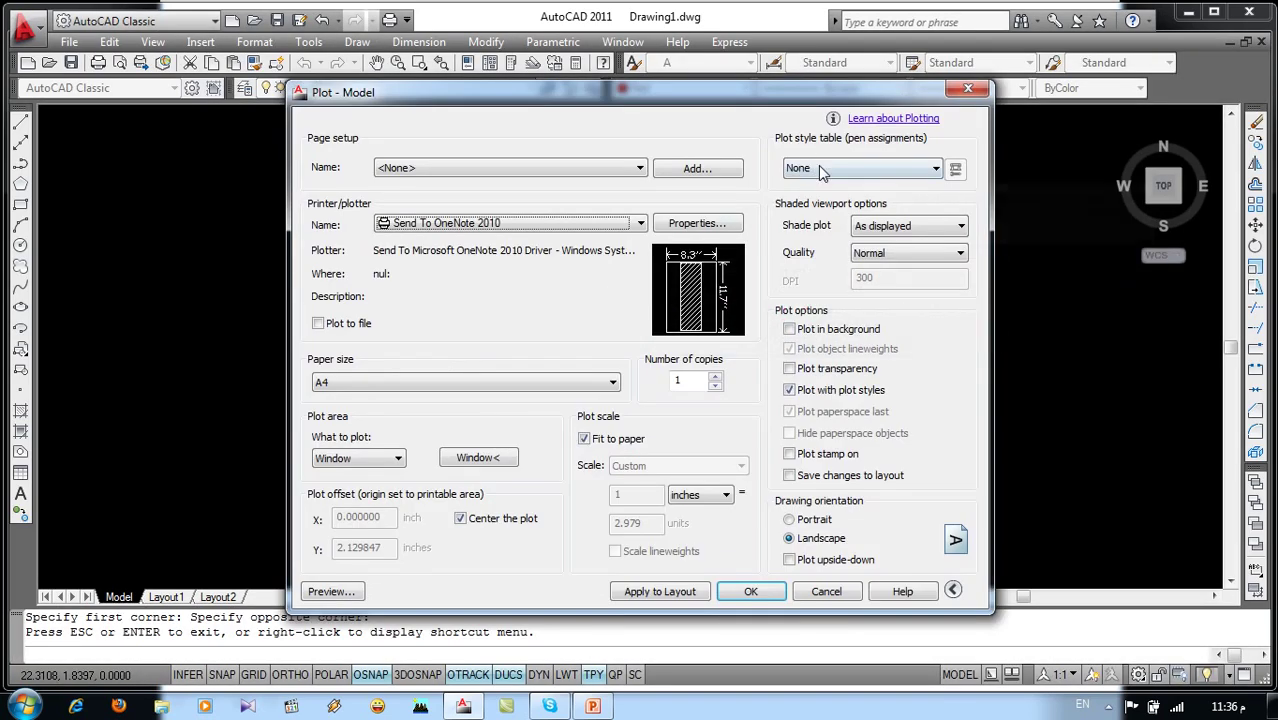
Apply the monochrome.ctb plot style table to all layouts and preview the black-and-white plot.
left_click(820, 170)
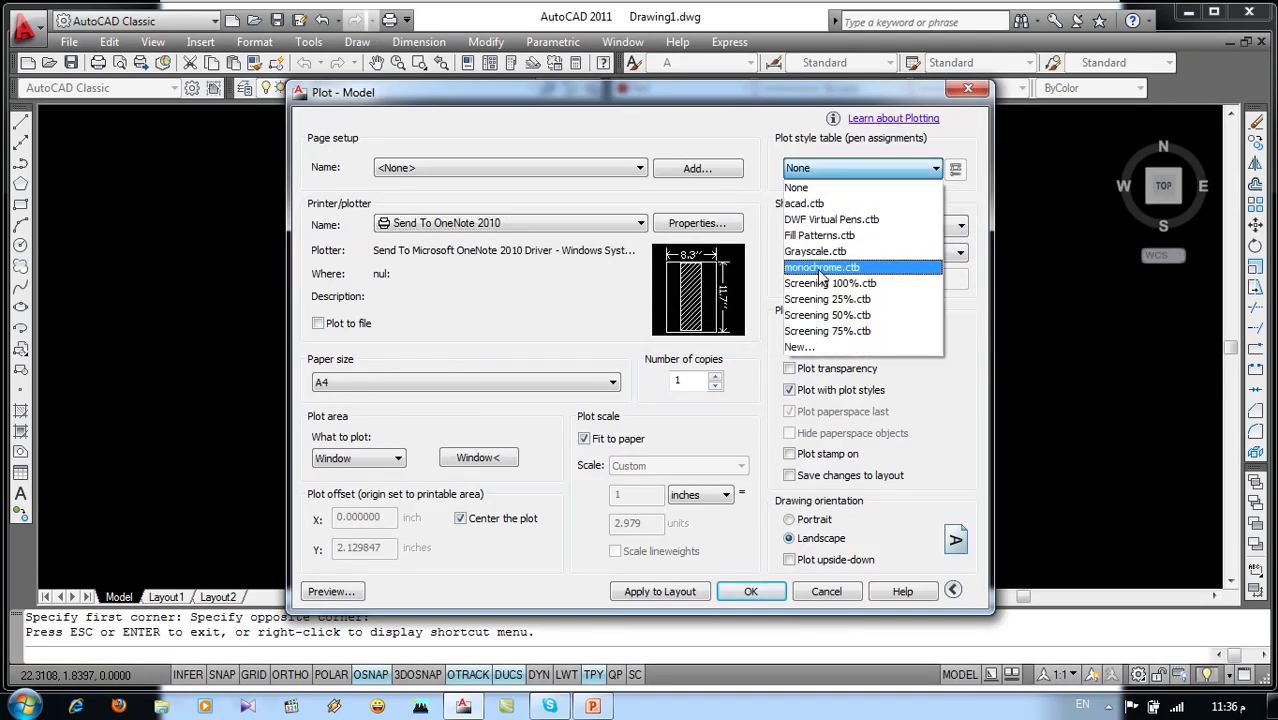
left_click(820, 268)
left_click(645, 397)
left_click(329, 591)
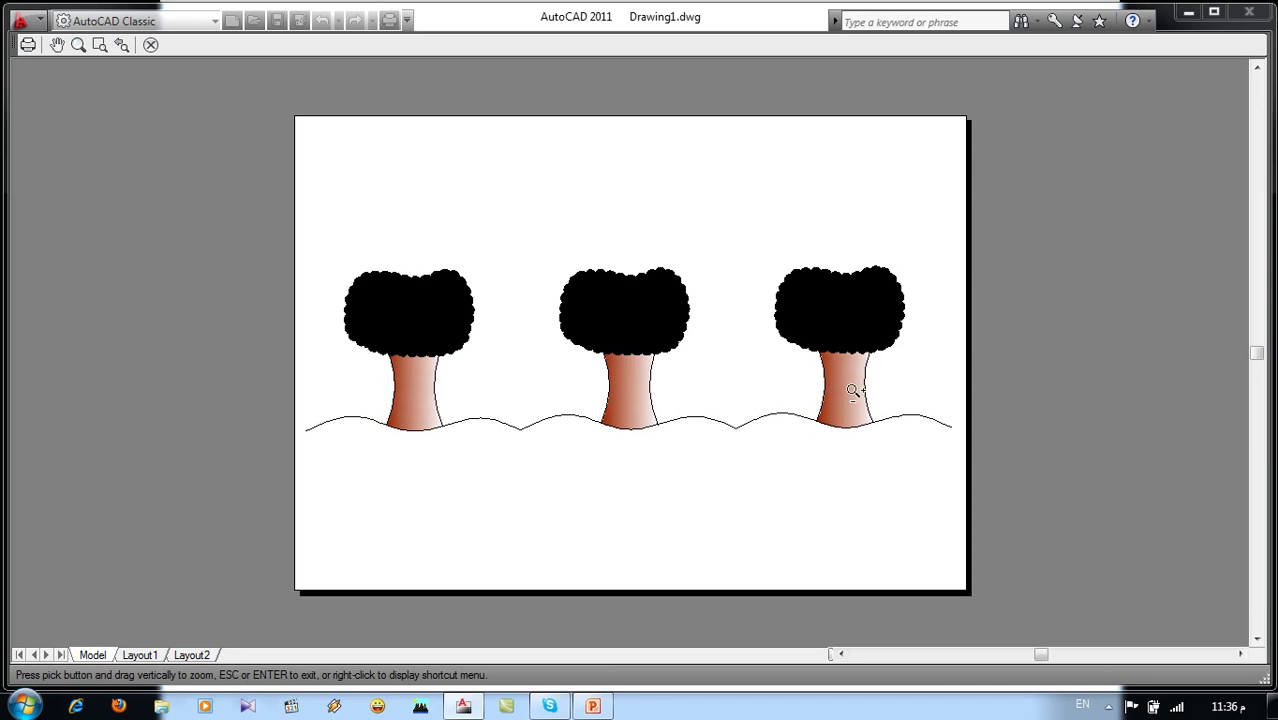
key("Escape")
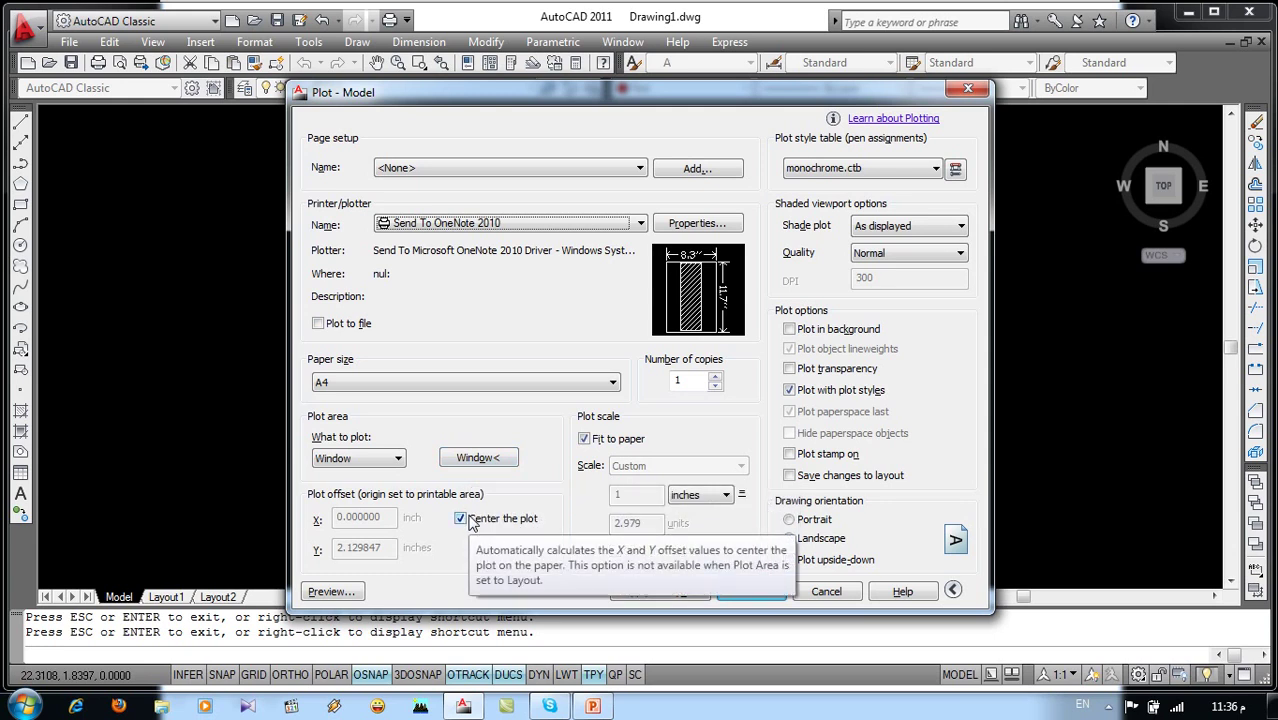
Review the monochrome preview once more, then cancel the Plot dialog without plotting.
left_click(328, 591)
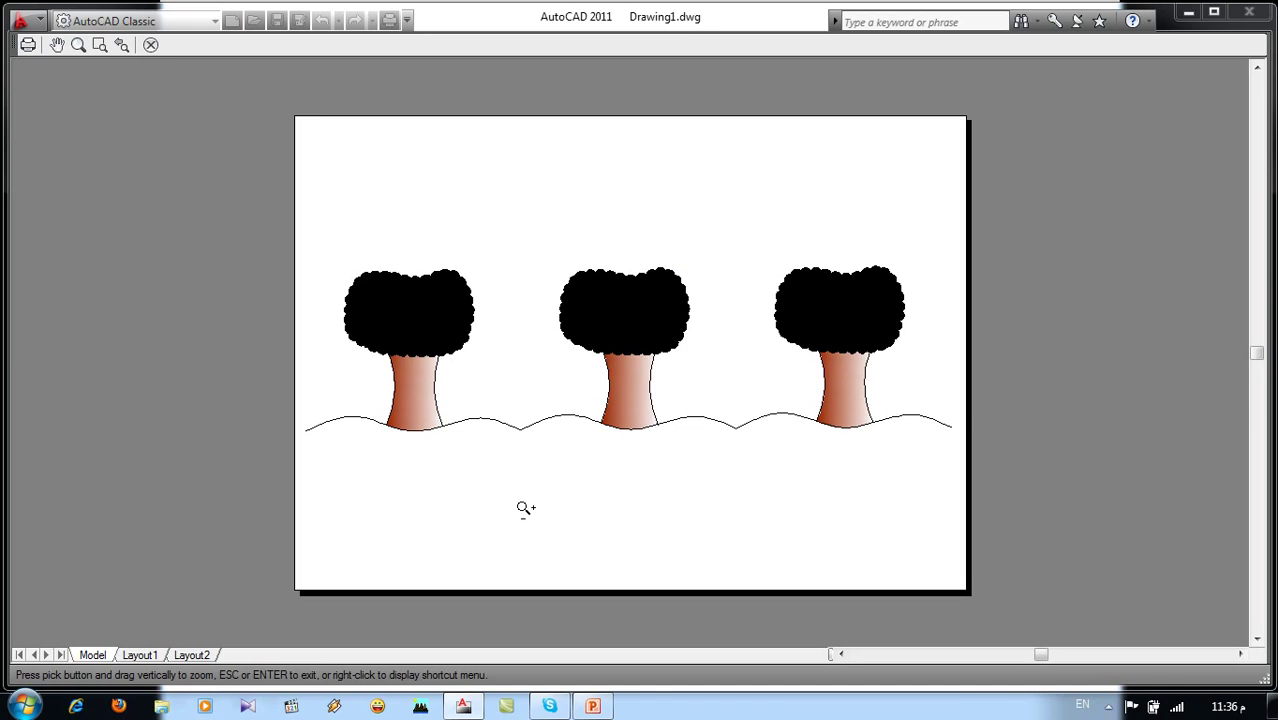
key("Escape")
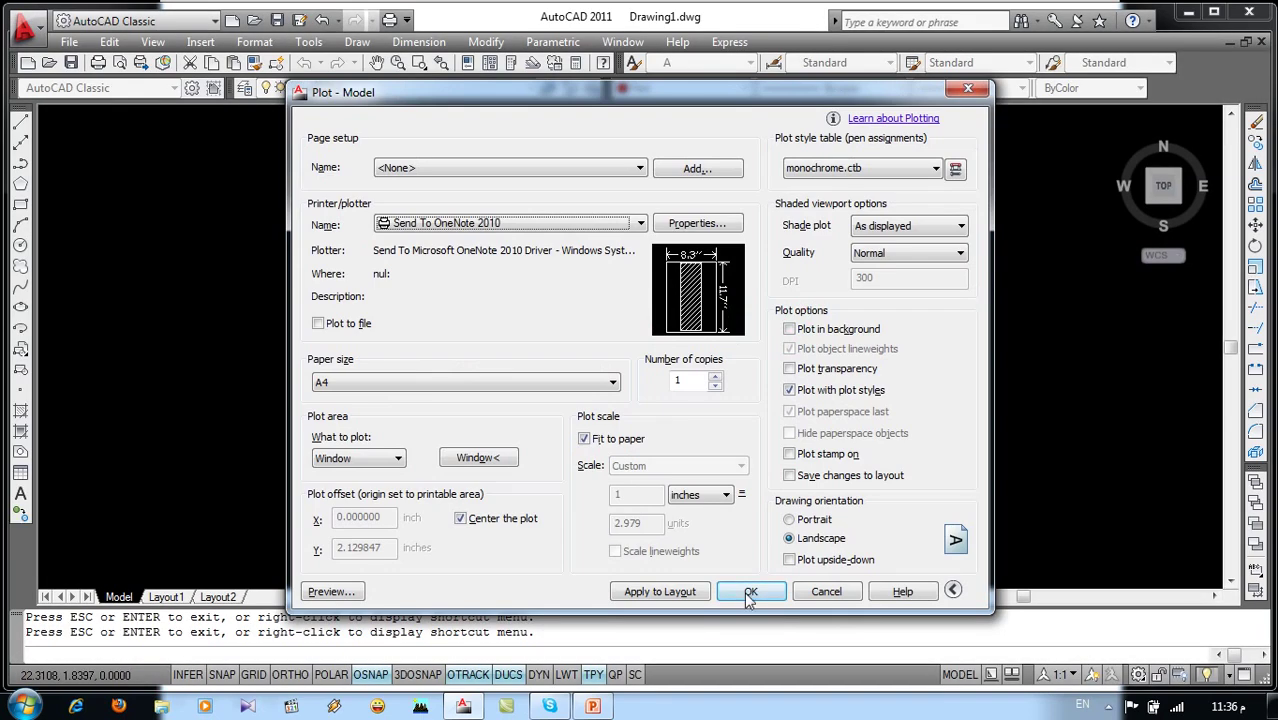
left_click(827, 592)
left_click_drag(1010, 228, 921, 391)
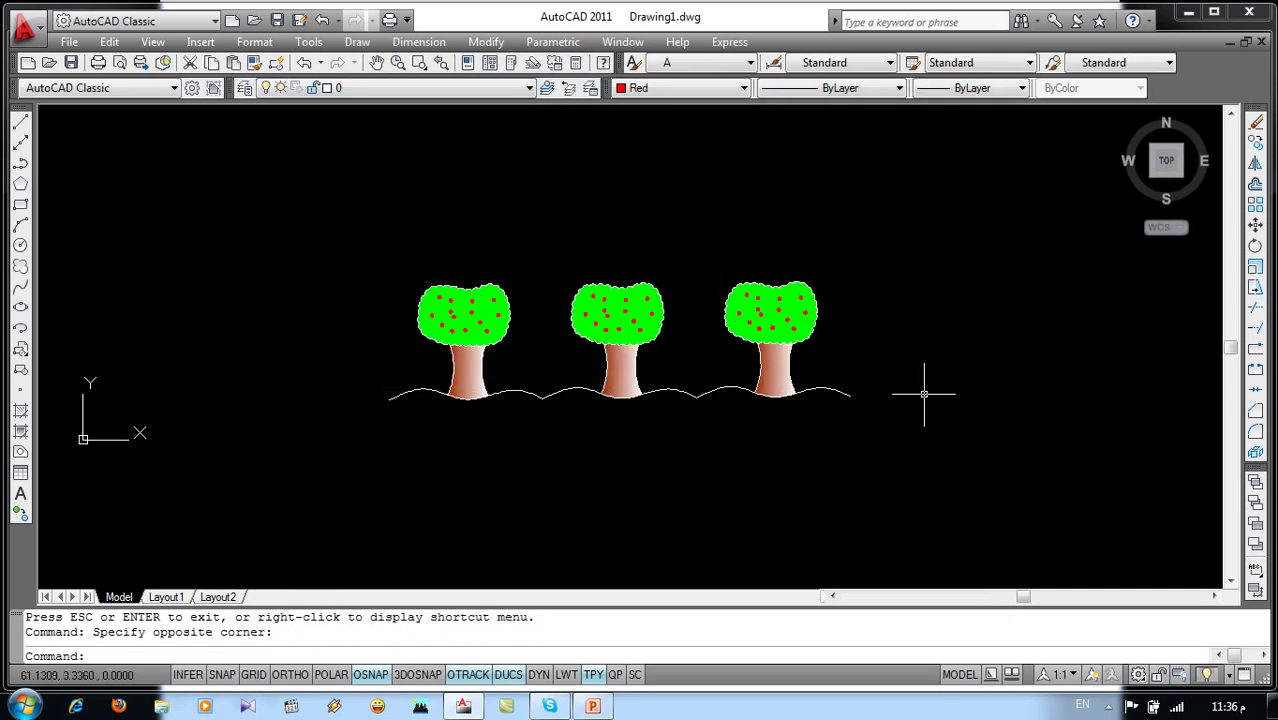
Bring up the PowerPoint topics slide, then minimize the AutoCAD window.
left_click(593, 706)
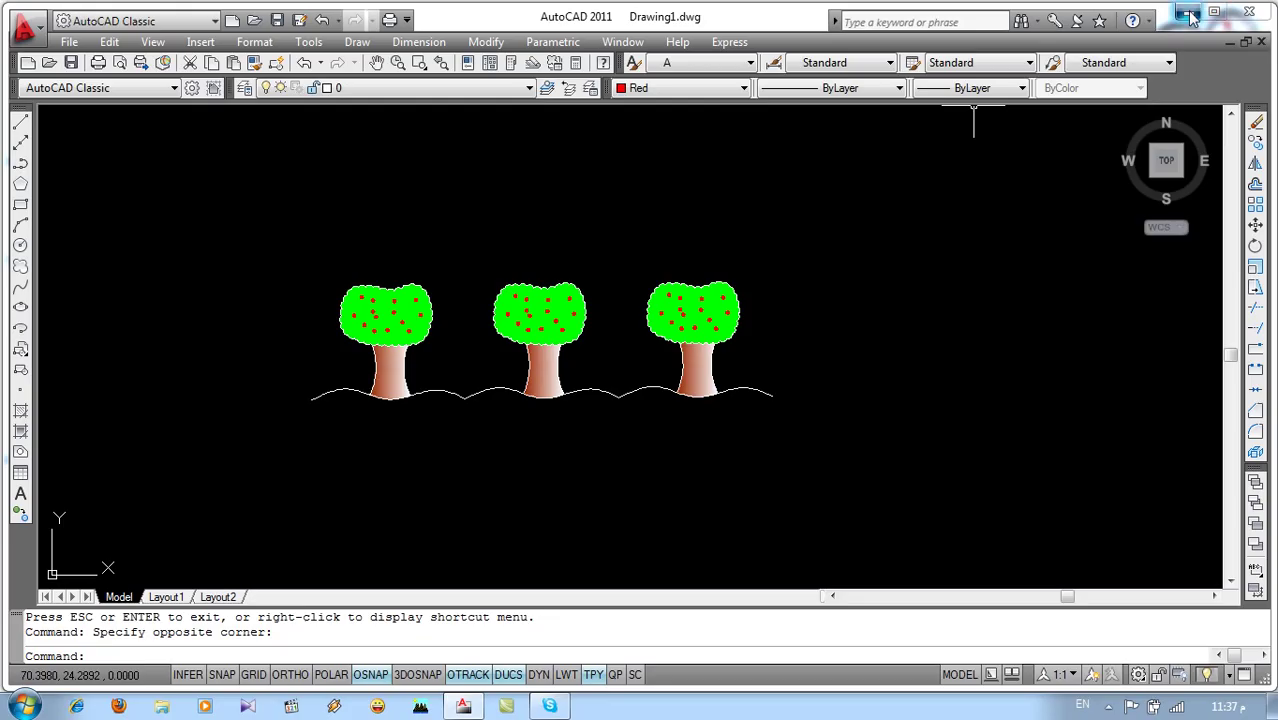
left_click(1189, 14)
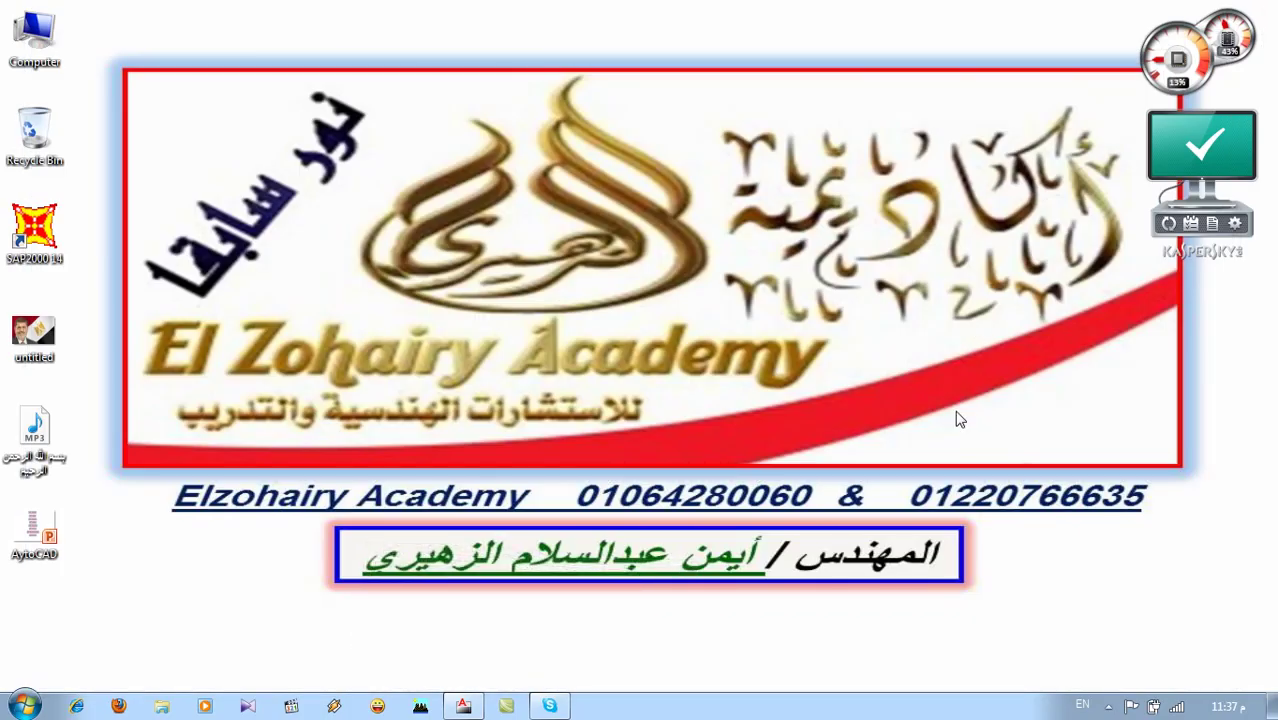